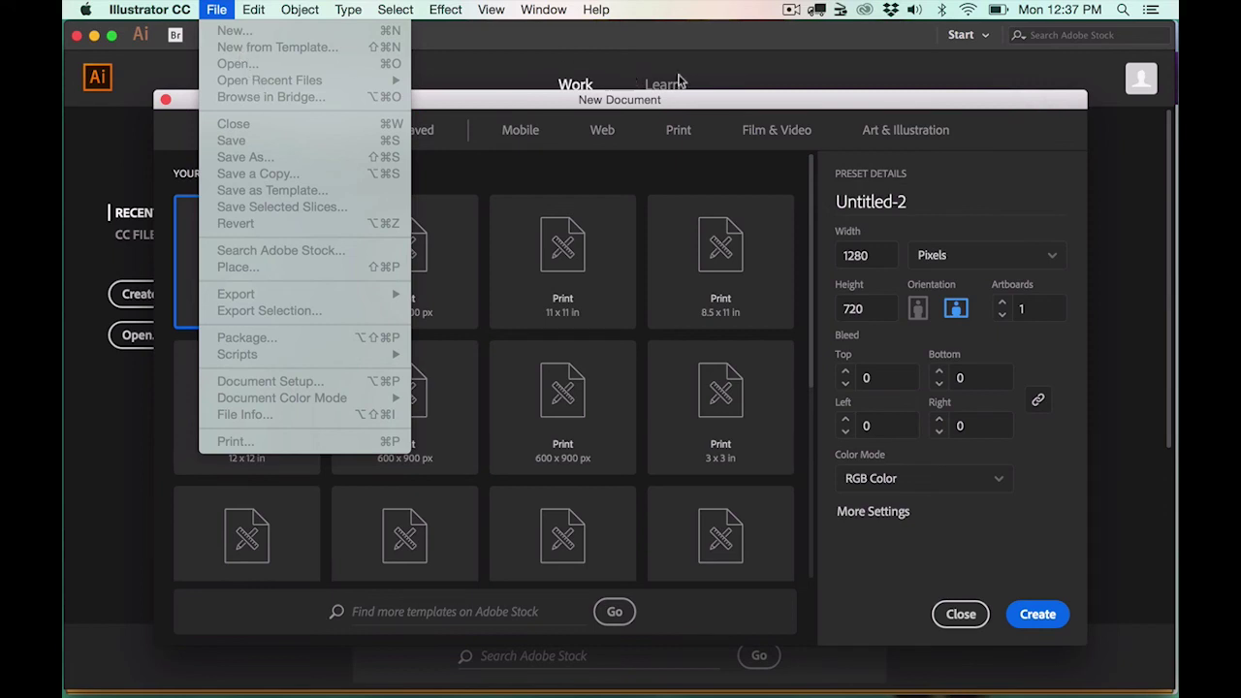
# Step: Set the new document's units to inches and choose the 8.5 x 11 in print preset
pyautogui.click(847, 111)
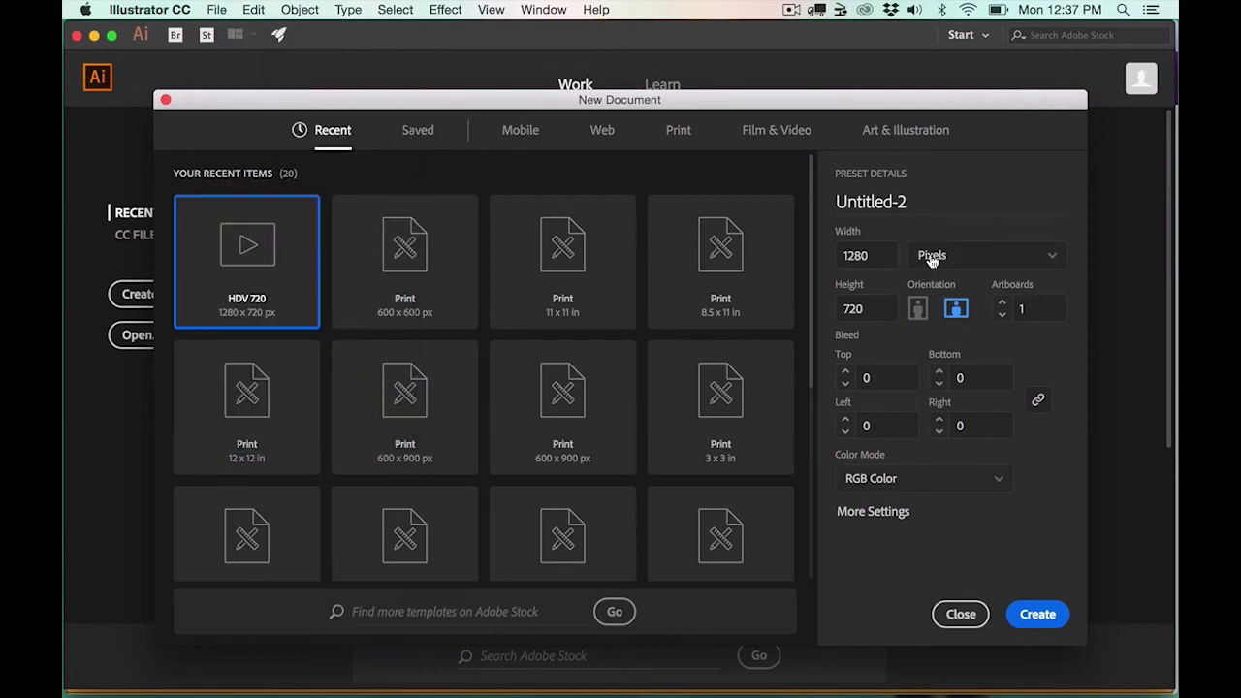
pyautogui.click(930, 258)
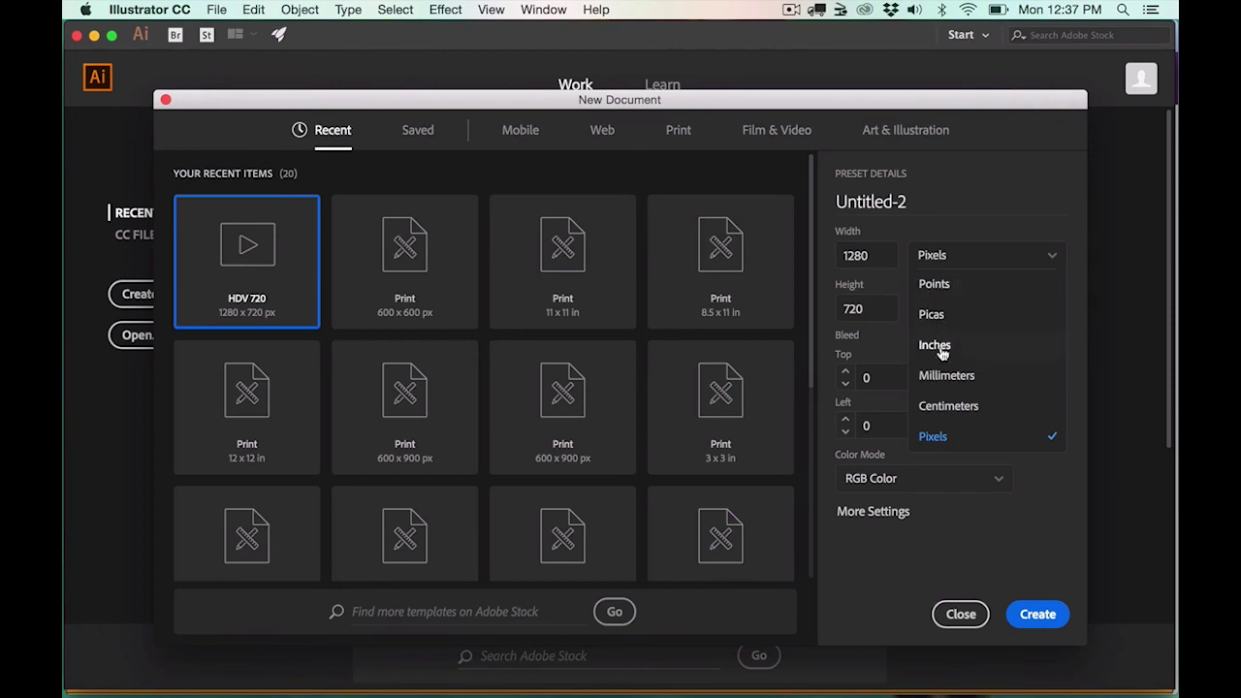
pyautogui.click(935, 346)
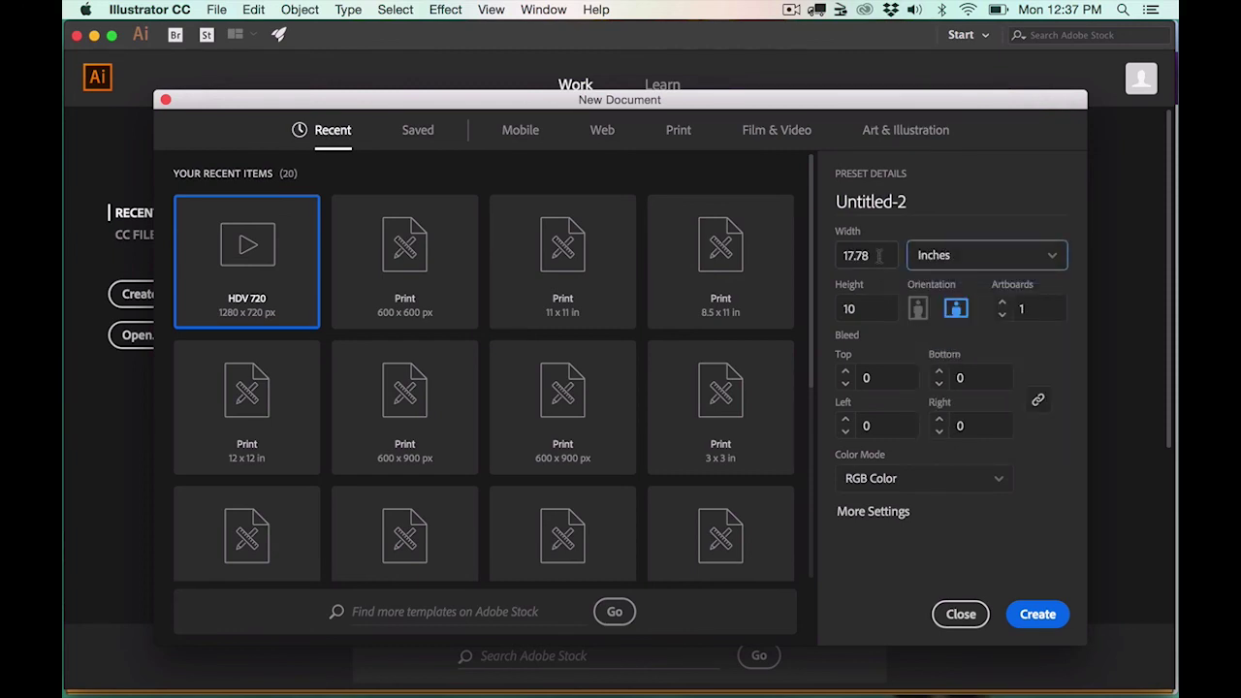
pyautogui.moveTo(879, 256); pyautogui.dragTo(812, 256)
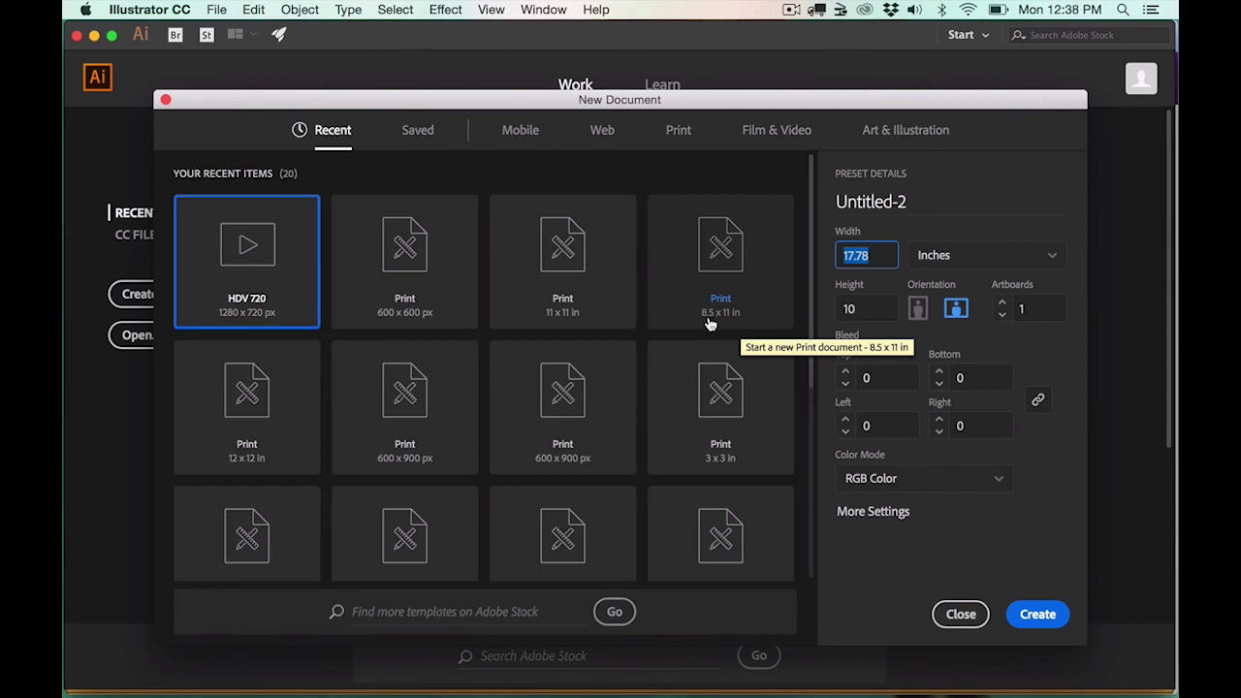
pyautogui.click(714, 315)
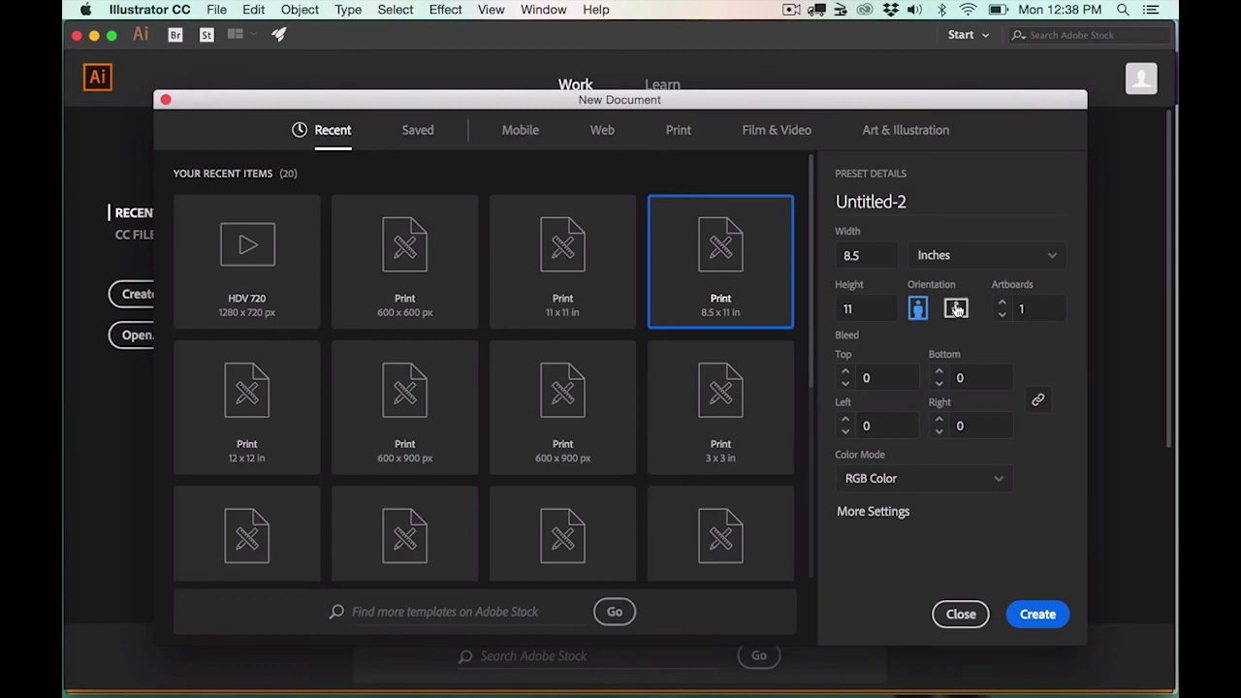
# Step: Create the 8.5 x 11 in document in portrait orientation with one artboard
pyautogui.click(957, 308)
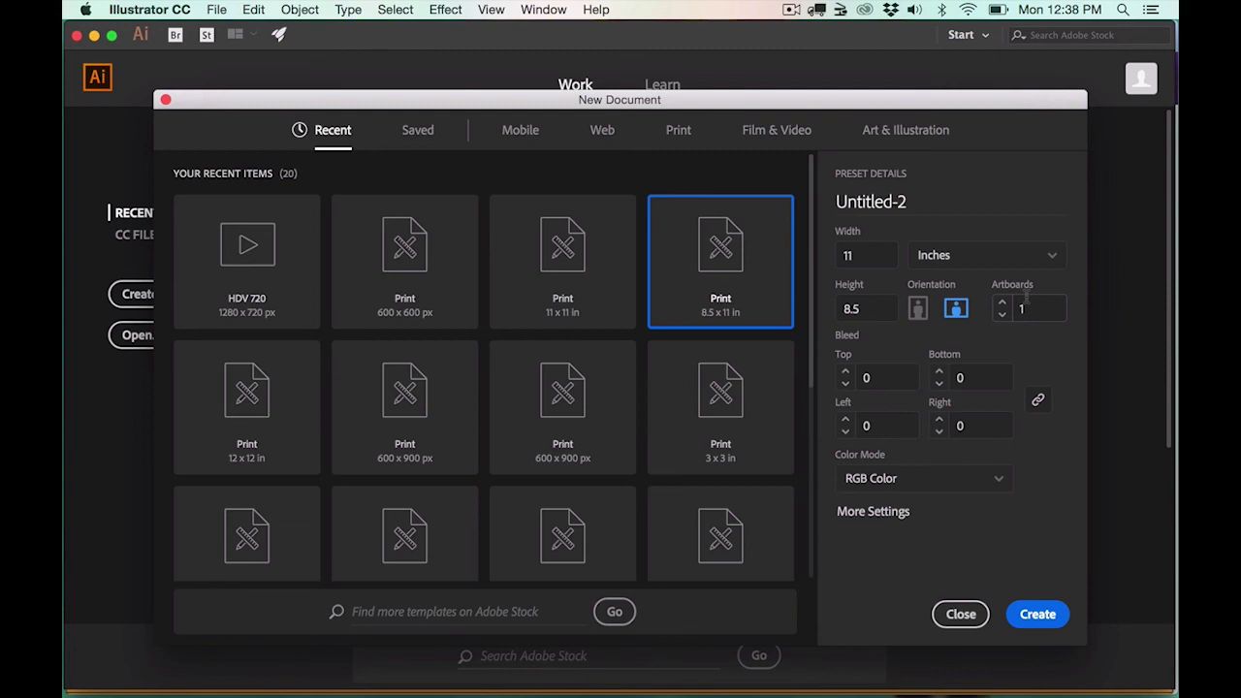
pyautogui.write('10')
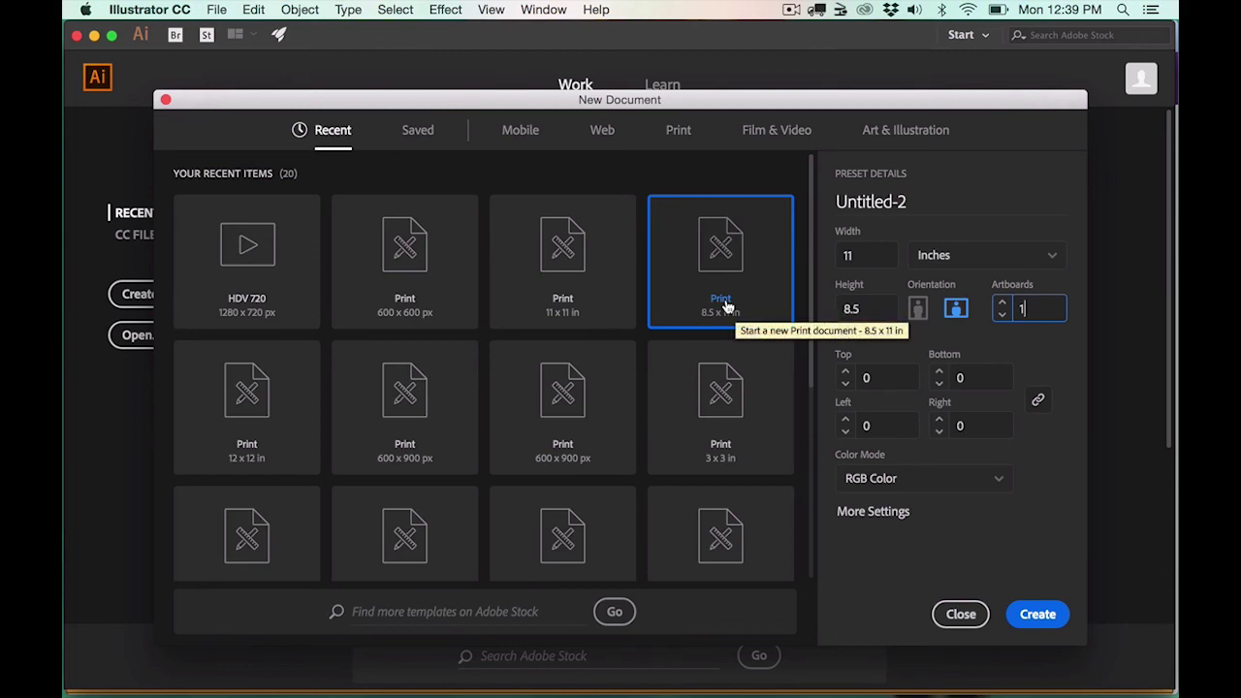
pyautogui.click(725, 307)
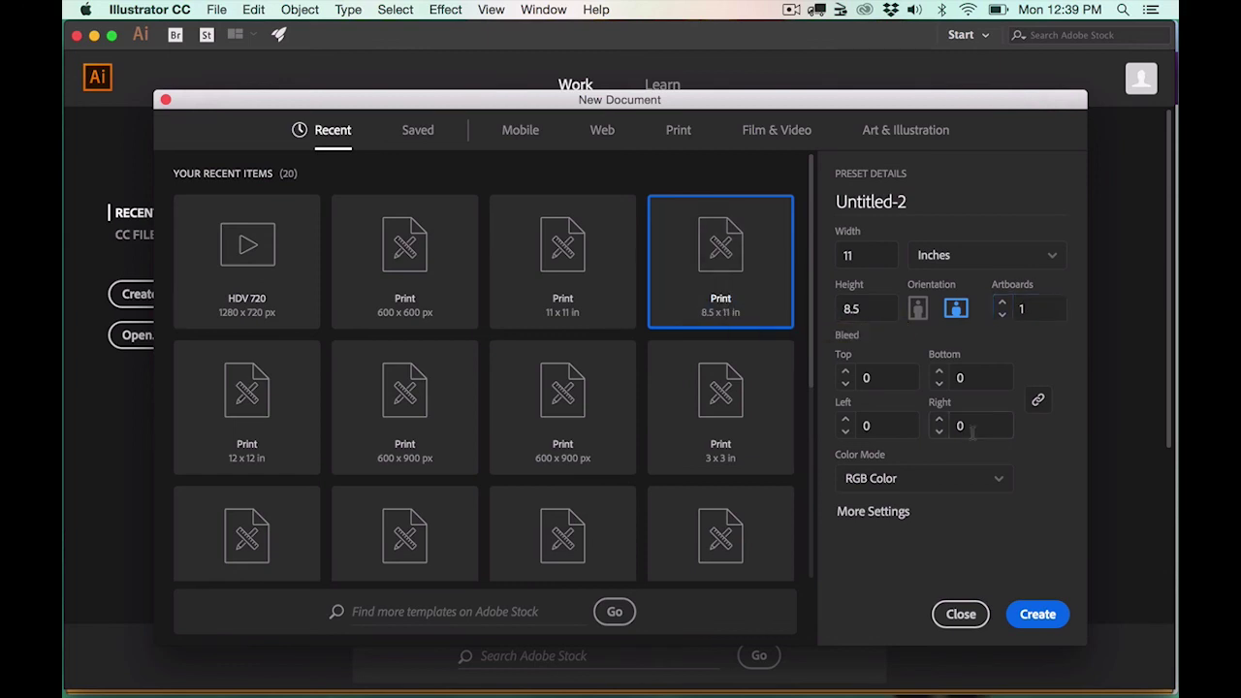
pyautogui.click(917, 308)
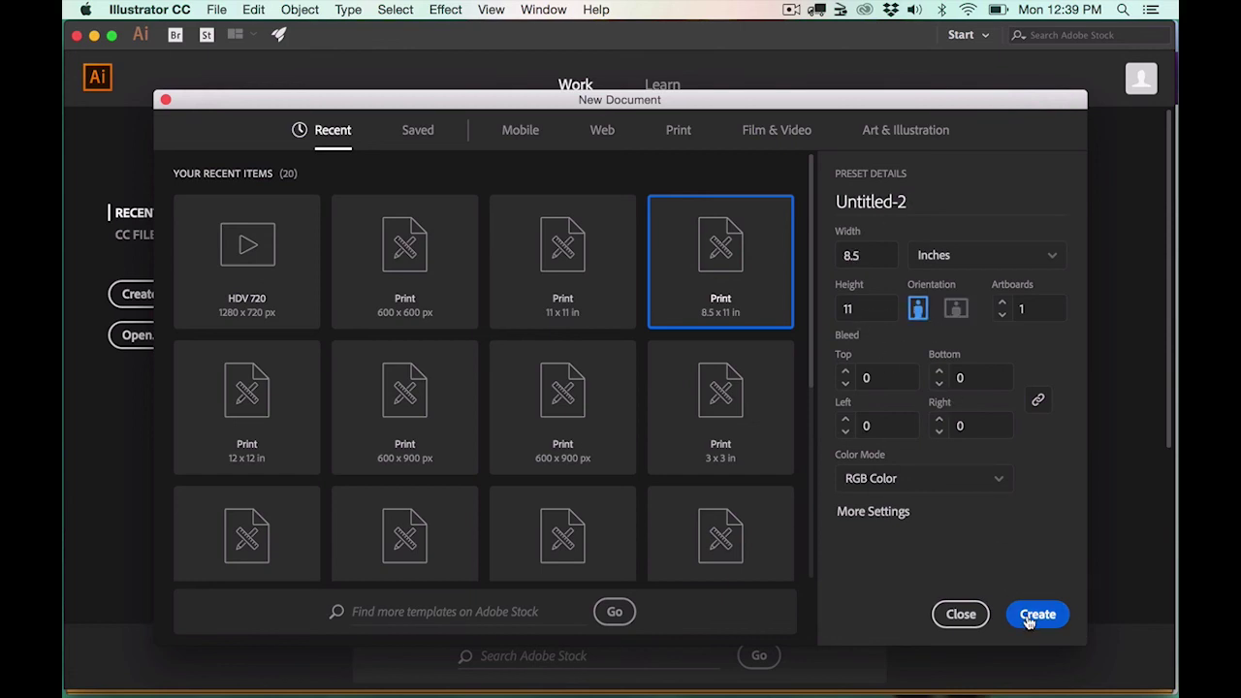
pyautogui.click(1030, 618)
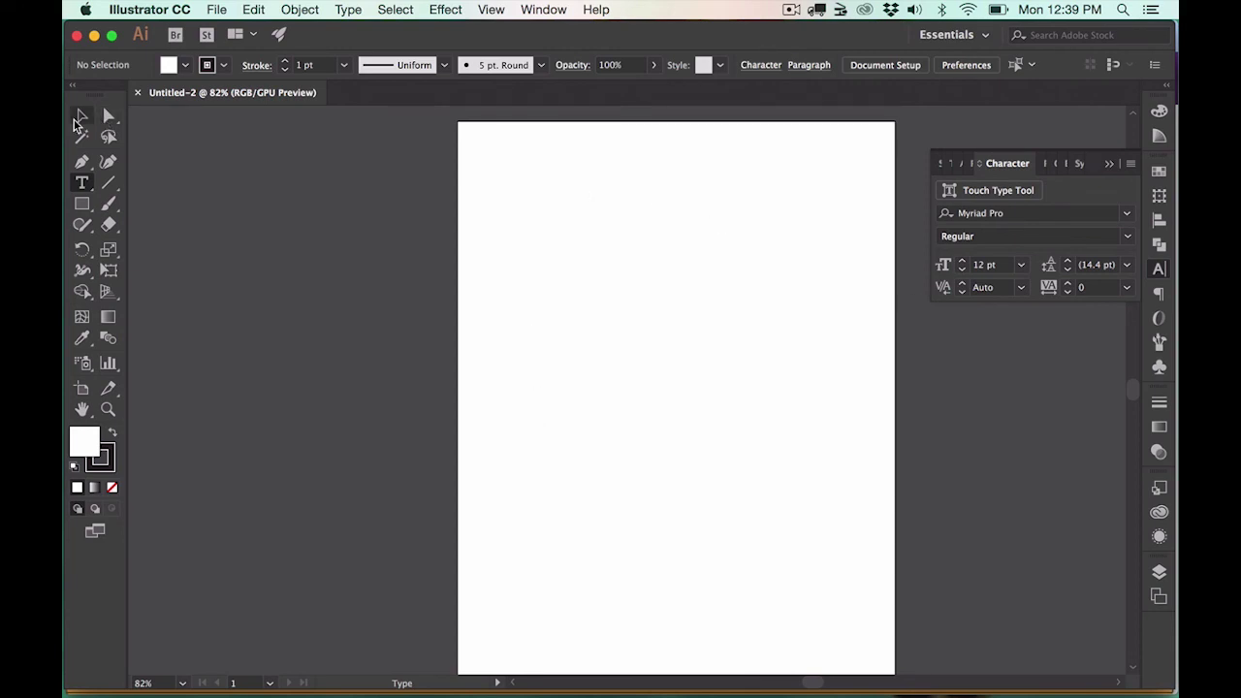
# Step: Switch to the Selection tool and review the character formatting and object alignment options
pyautogui.click(80, 122)
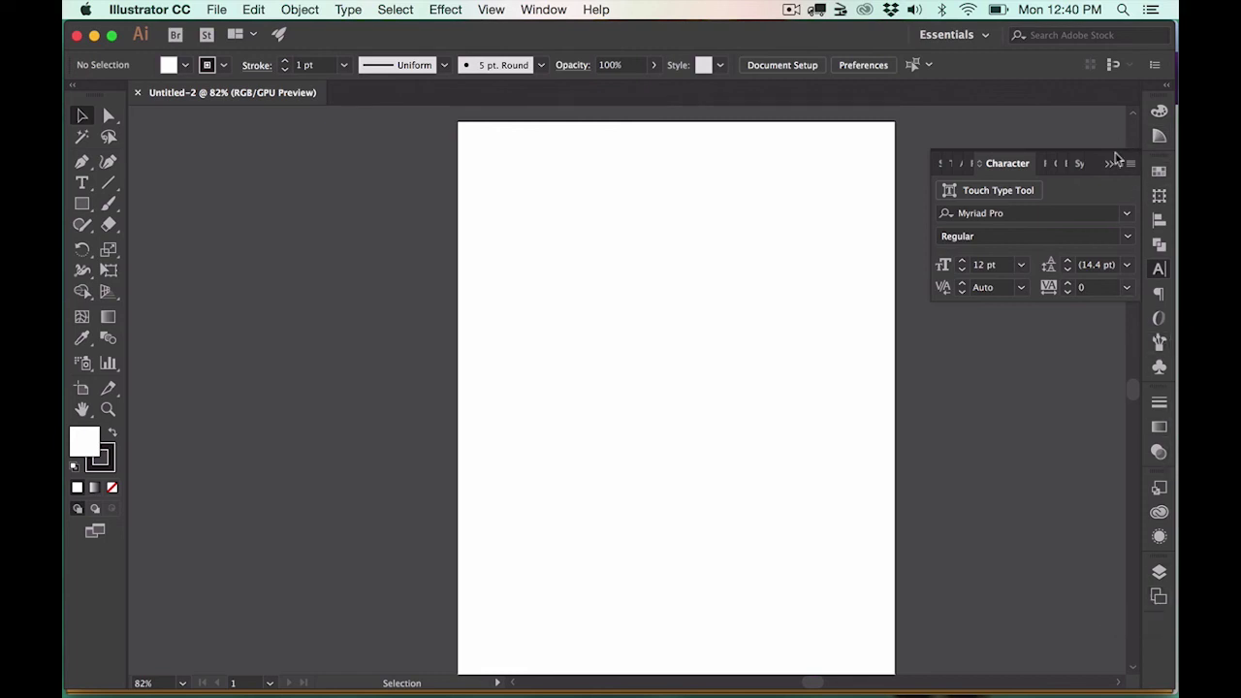
pyautogui.click(1108, 164)
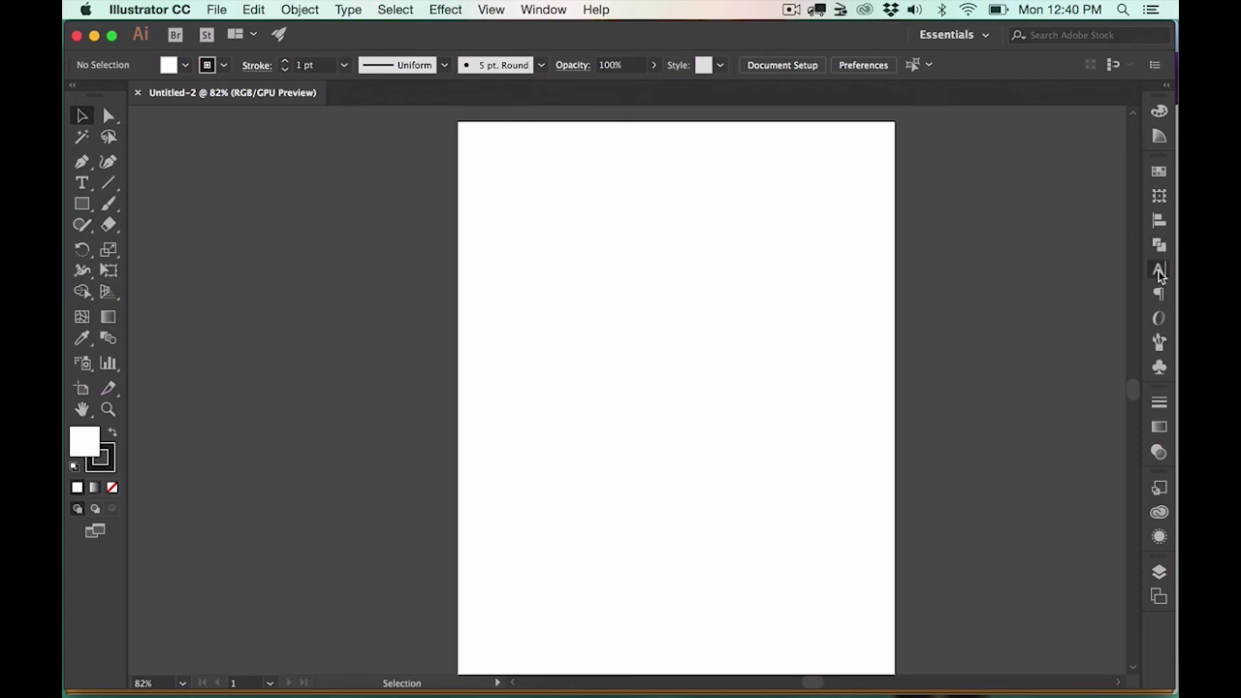
pyautogui.click(1160, 273)
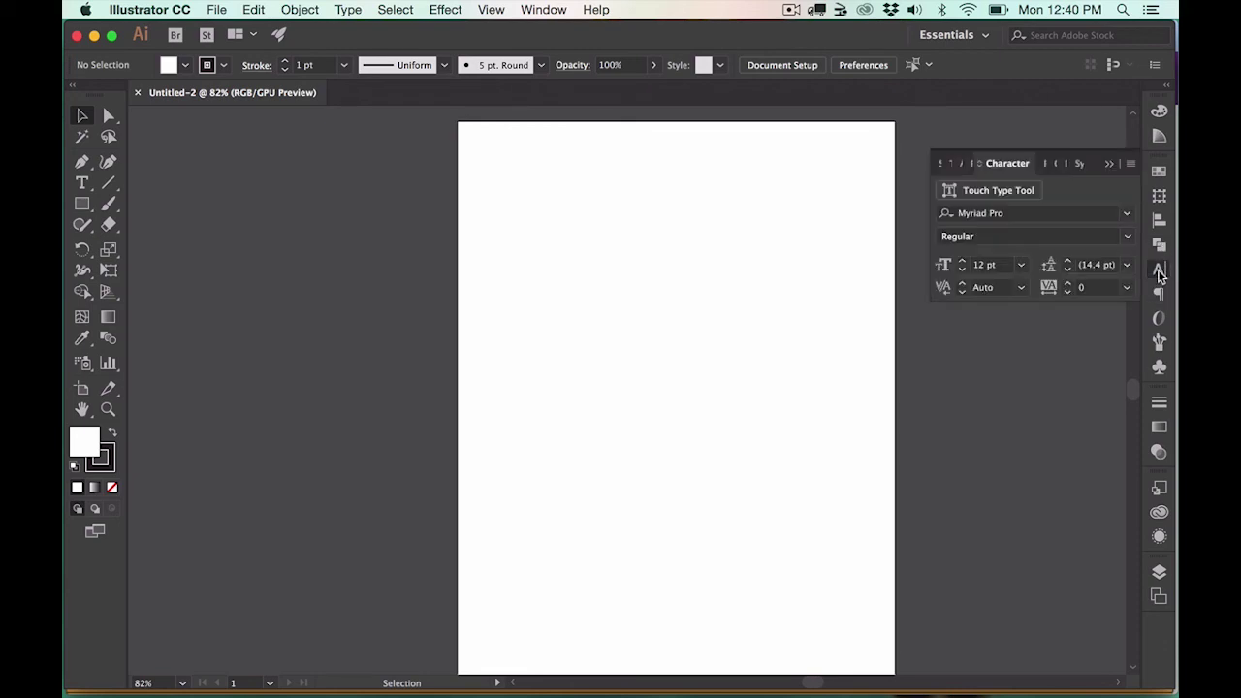
pyautogui.click(1160, 222)
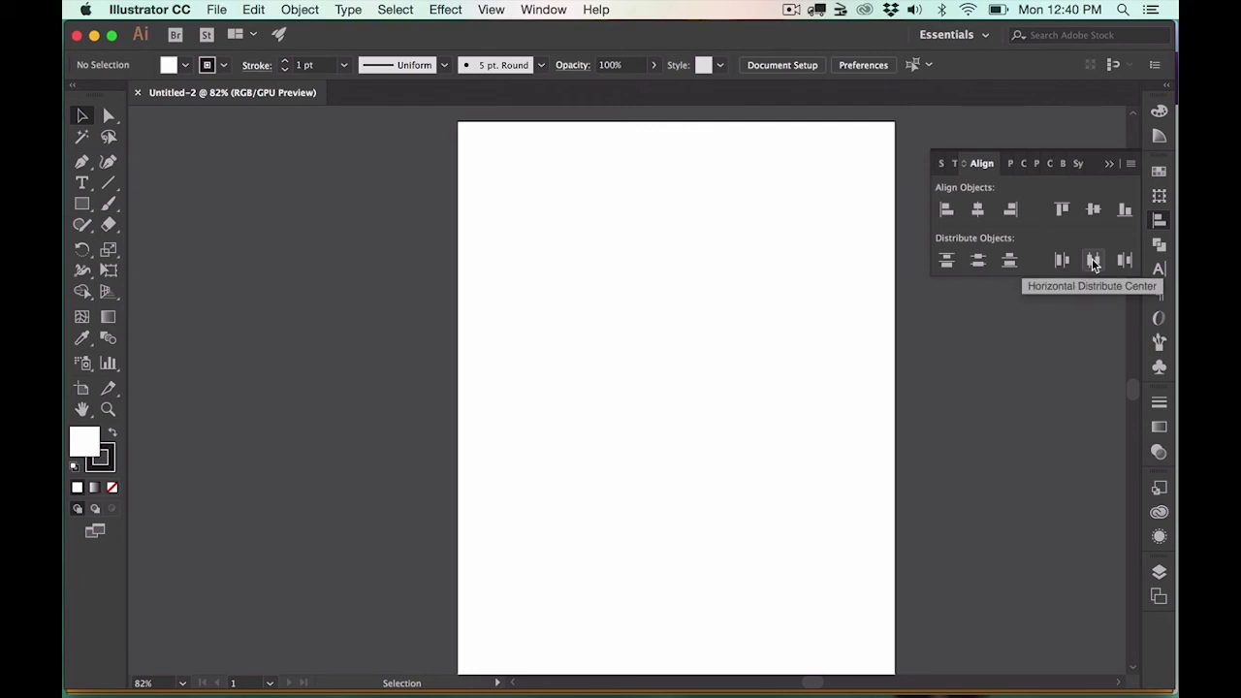
pyautogui.click(1160, 271)
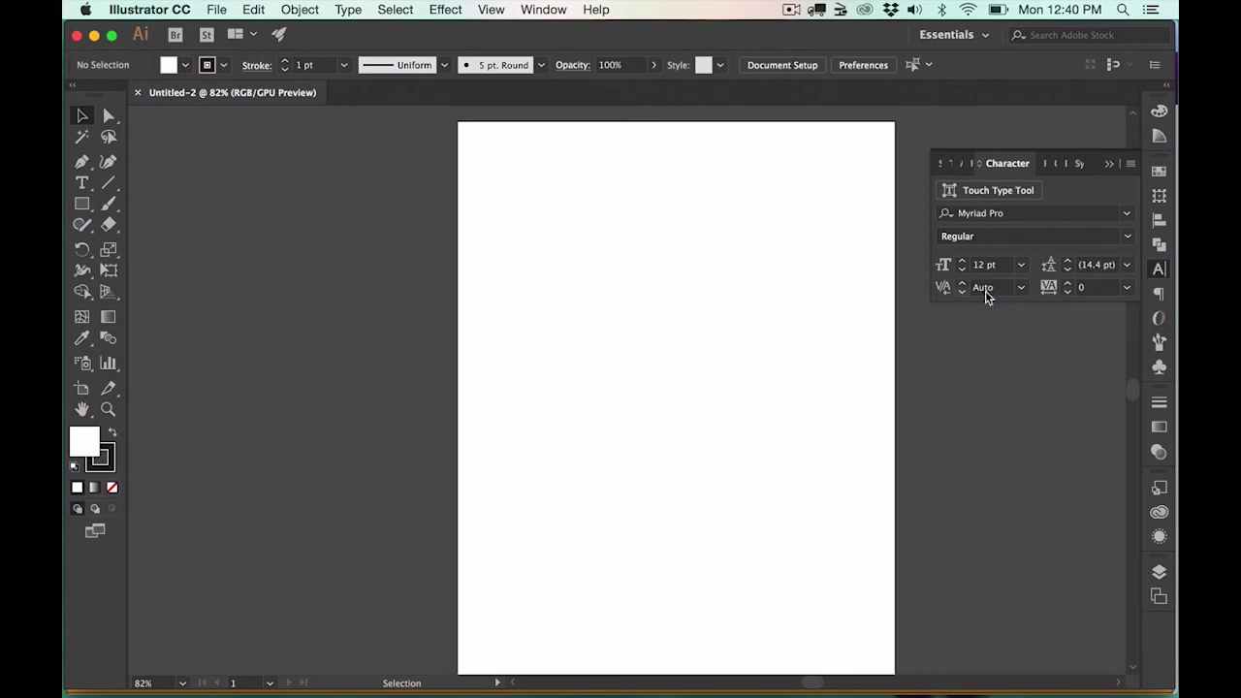
# Step: Compare the document's list of layers with its list of artboards
pyautogui.click(1160, 571)
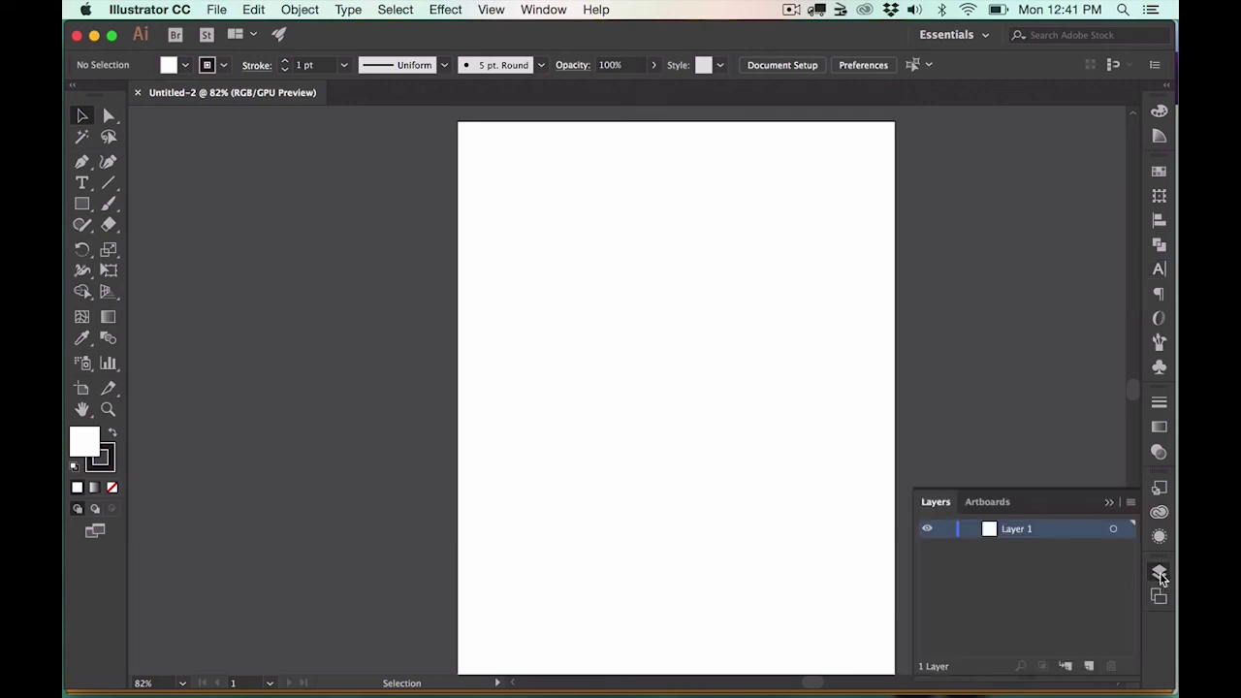
pyautogui.click(991, 502)
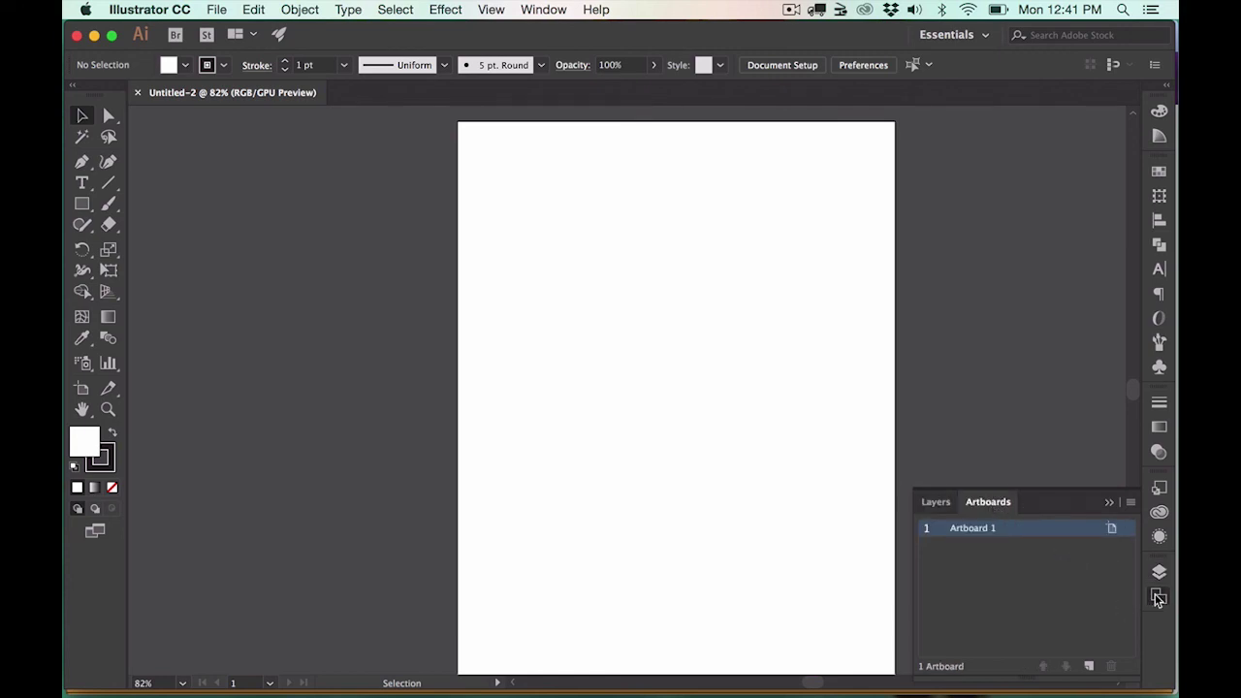
pyautogui.click(938, 502)
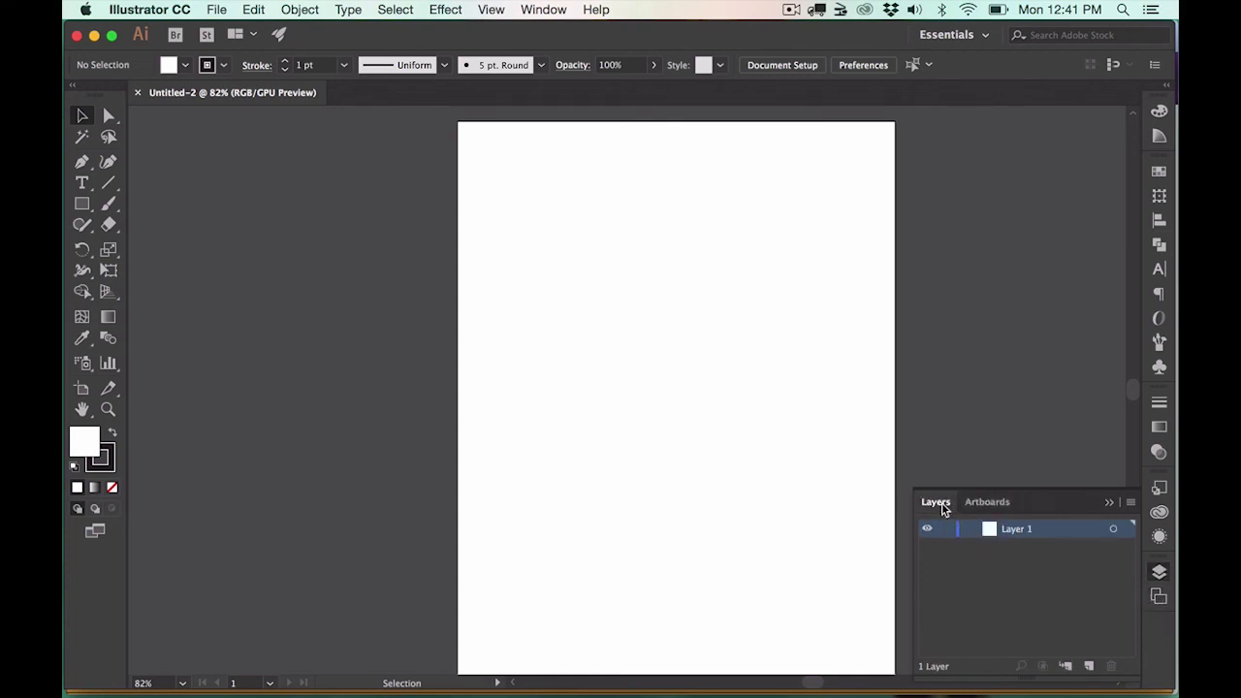
pyautogui.click(988, 502)
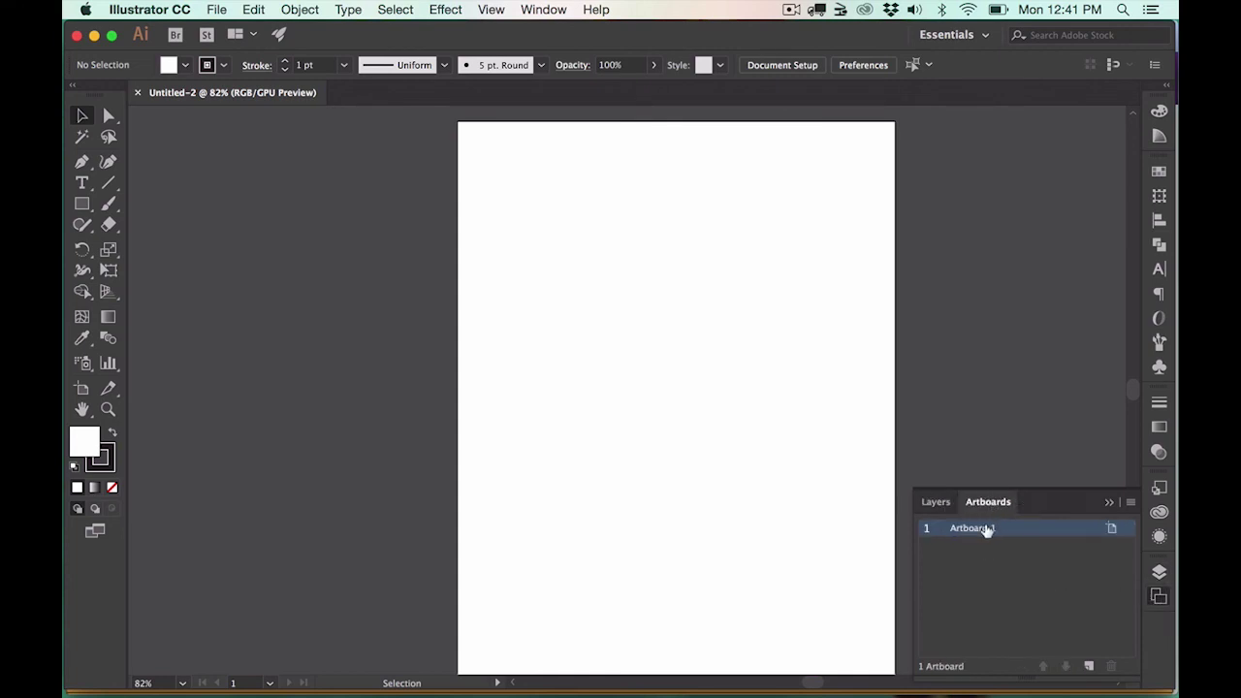
pyautogui.click(936, 502)
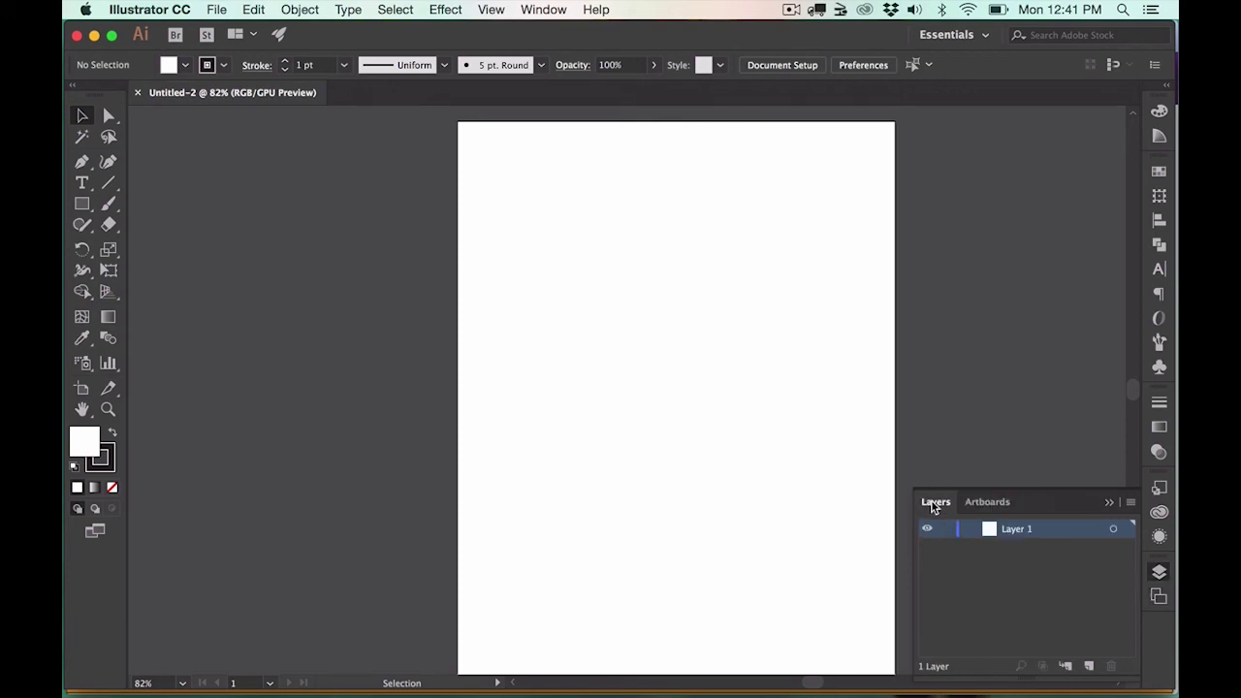
# Step: Add a second artboard to the document and bring it into view
pyautogui.click(989, 502)
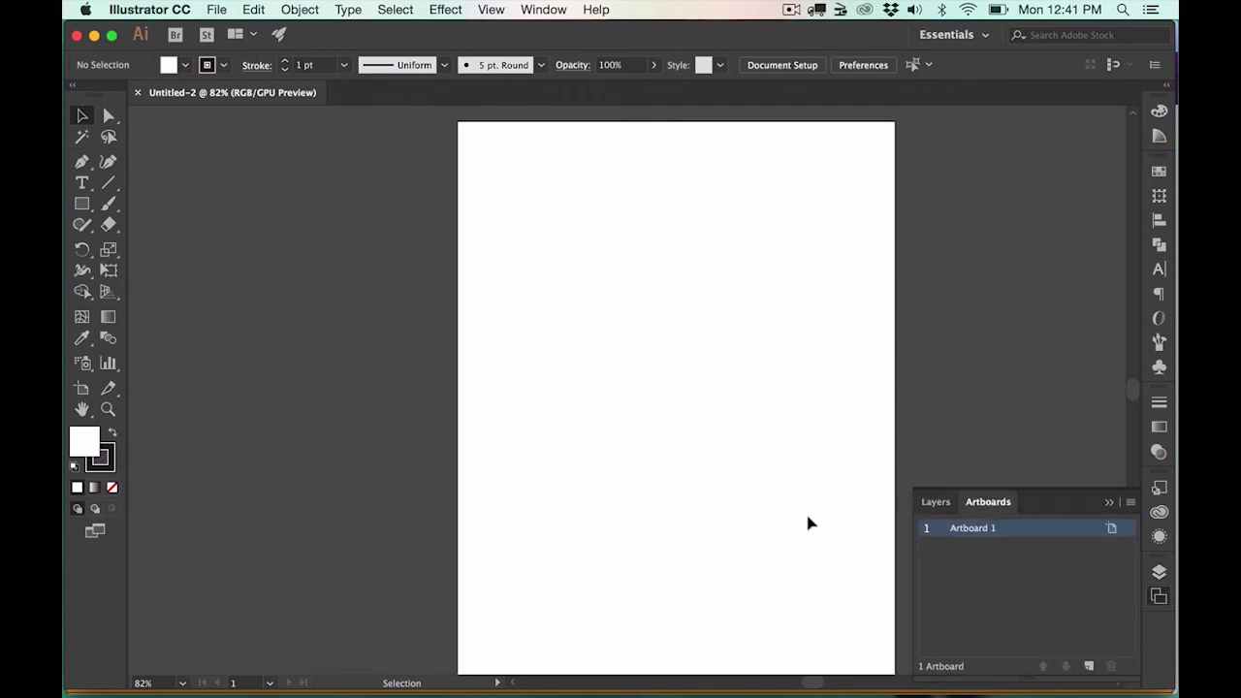
pyautogui.hscroll(5, 807, 515)
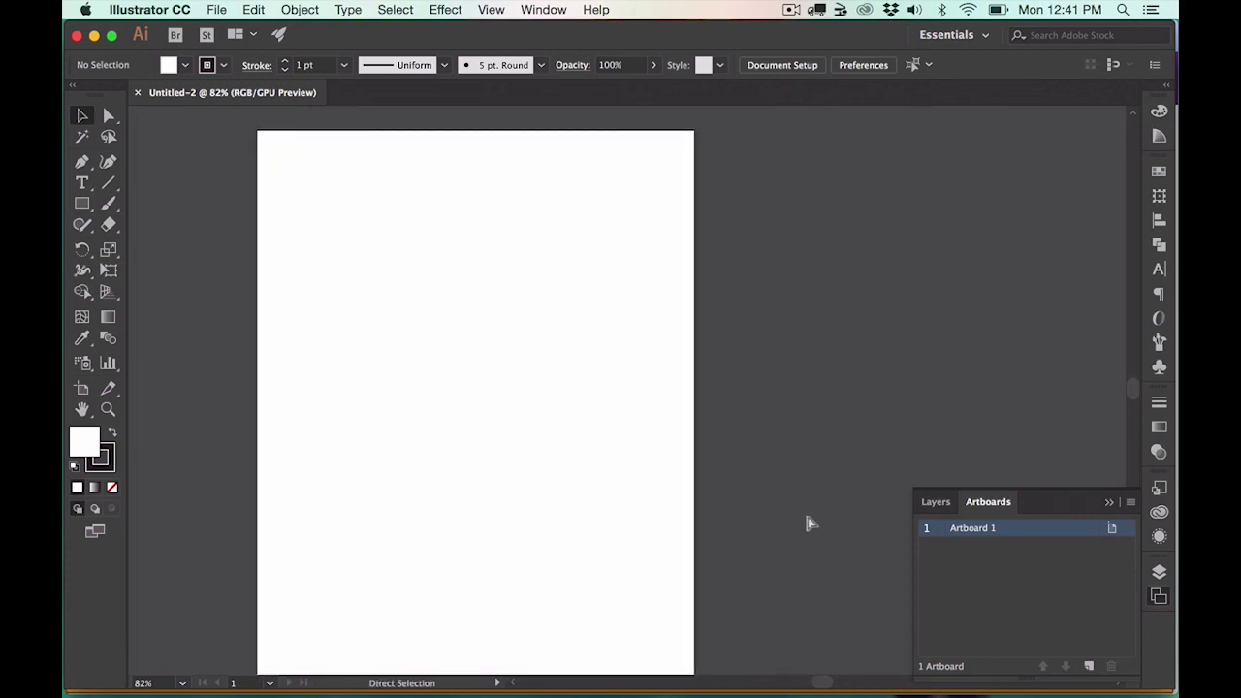
pyautogui.press('super+minus')
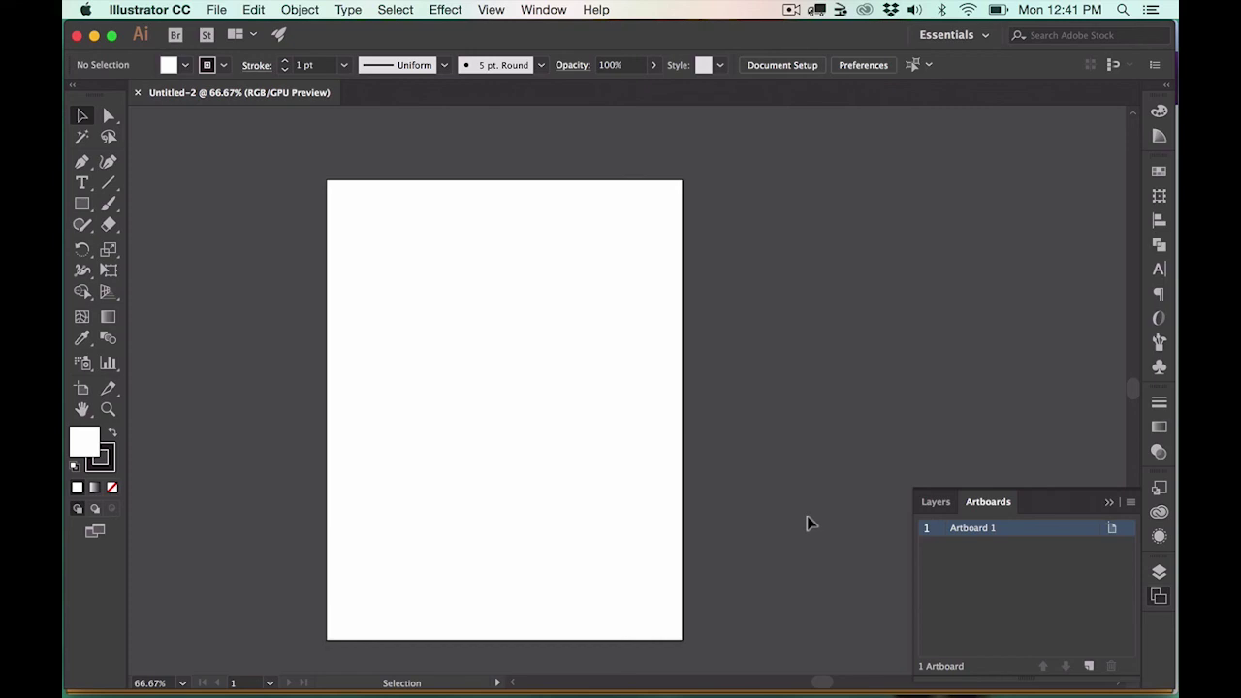
pyautogui.hscroll(3, 563, 447)
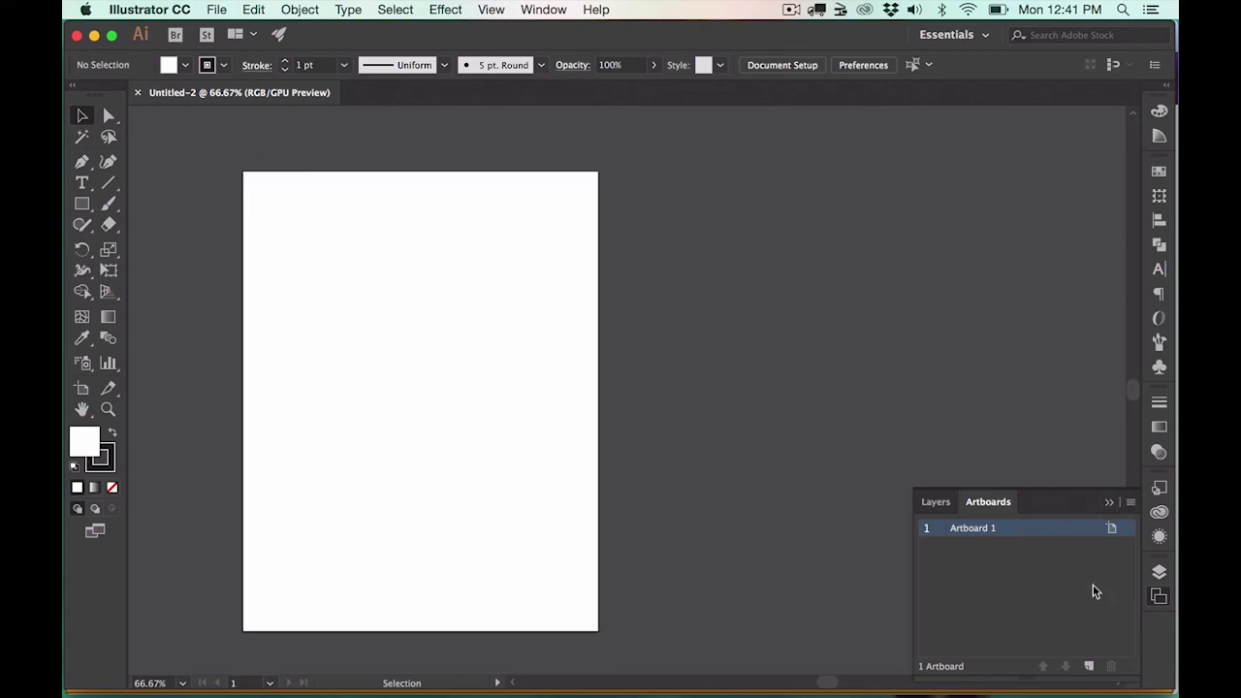
pyautogui.click(1089, 671)
pyautogui.hscroll(1, 951, 414)
pyautogui.hscroll(5, 951, 414)
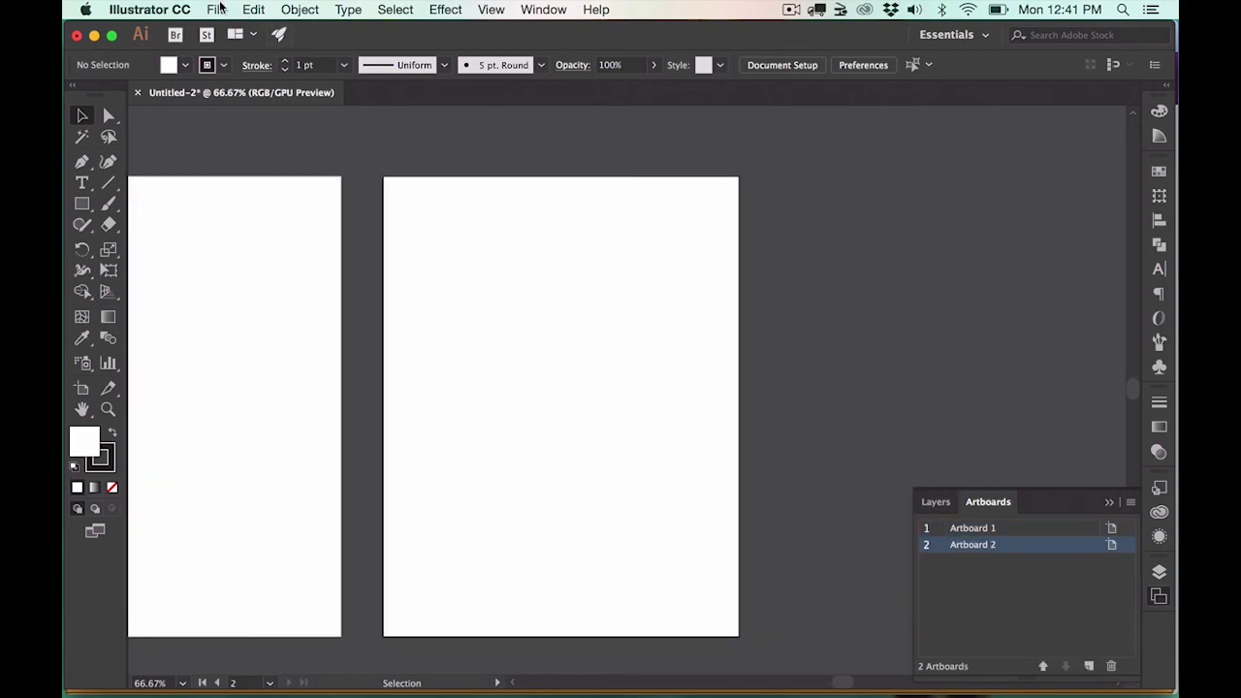
pyautogui.click(217, 9)
pyautogui.moveTo(291, 9)
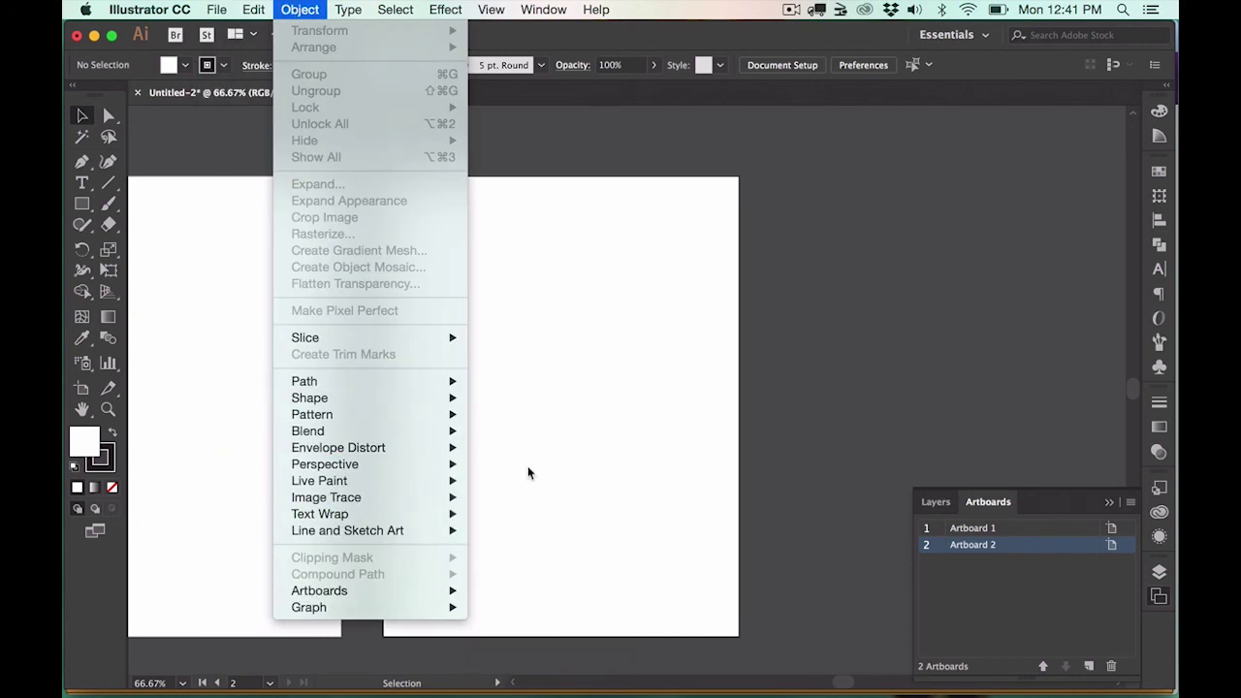
pyautogui.click(846, 427)
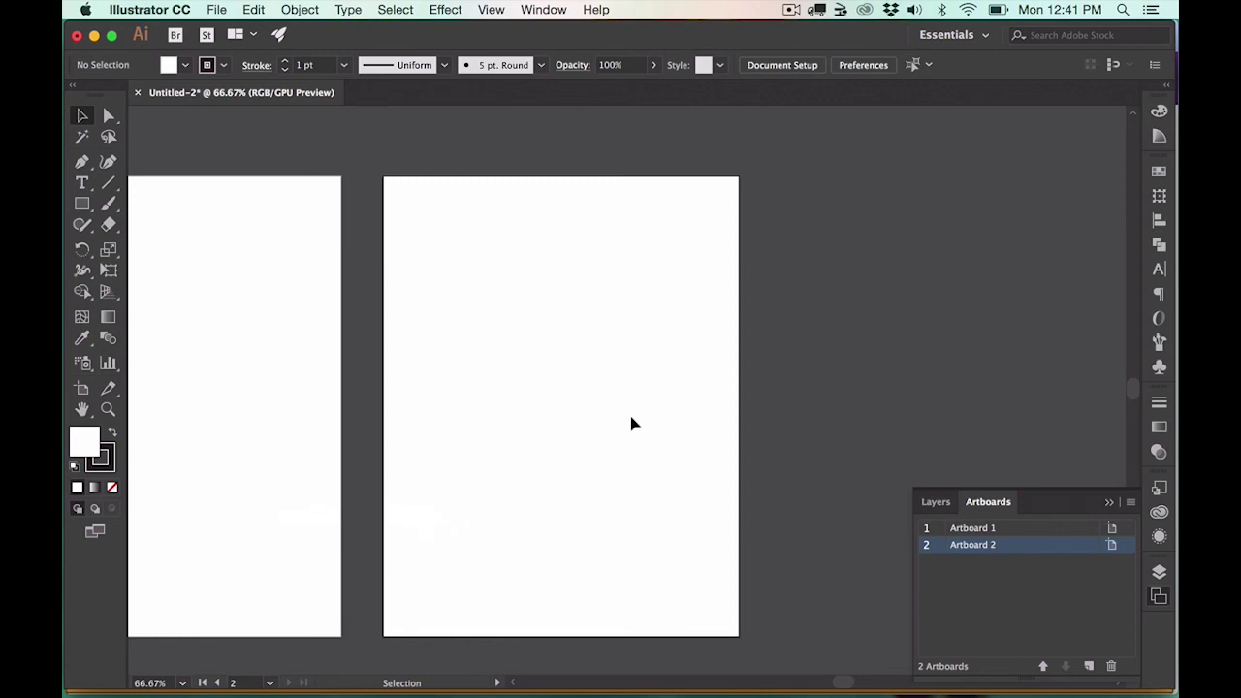
# Step: Use the Artboard tool to place a third Letter-size artboard beside the second, top edges aligned, at X 23.25 in, Y 5.5 in
pyautogui.click(79, 391)
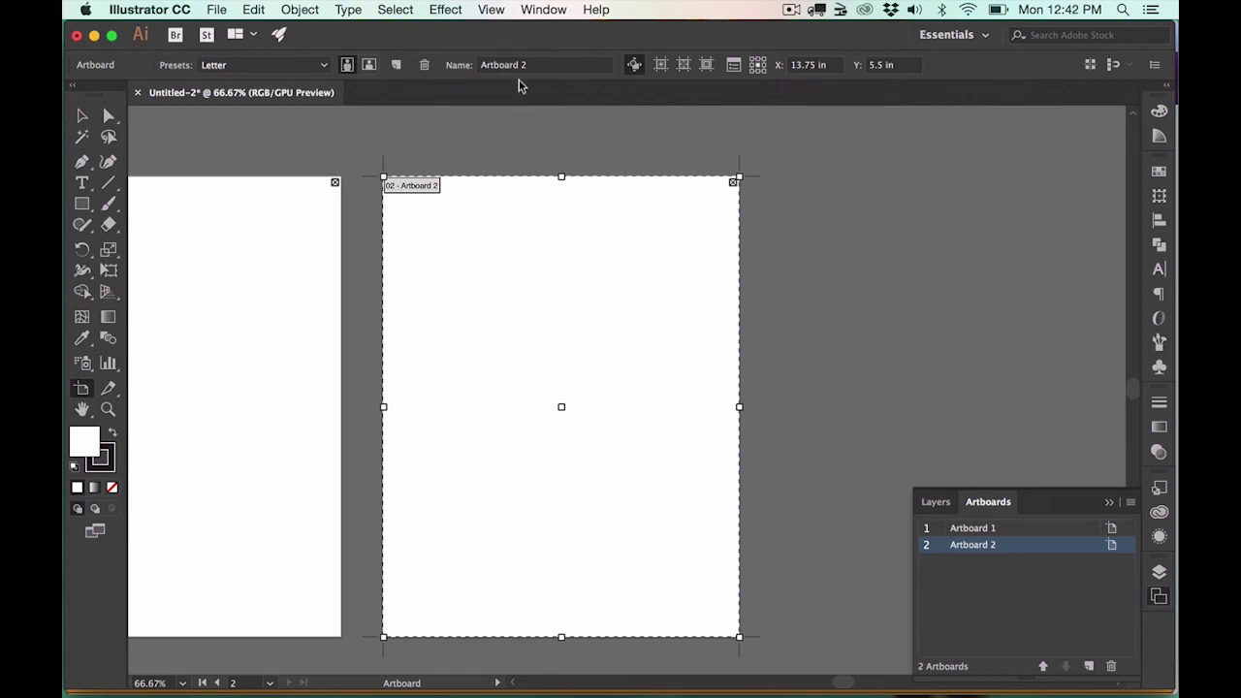
pyautogui.click(395, 65)
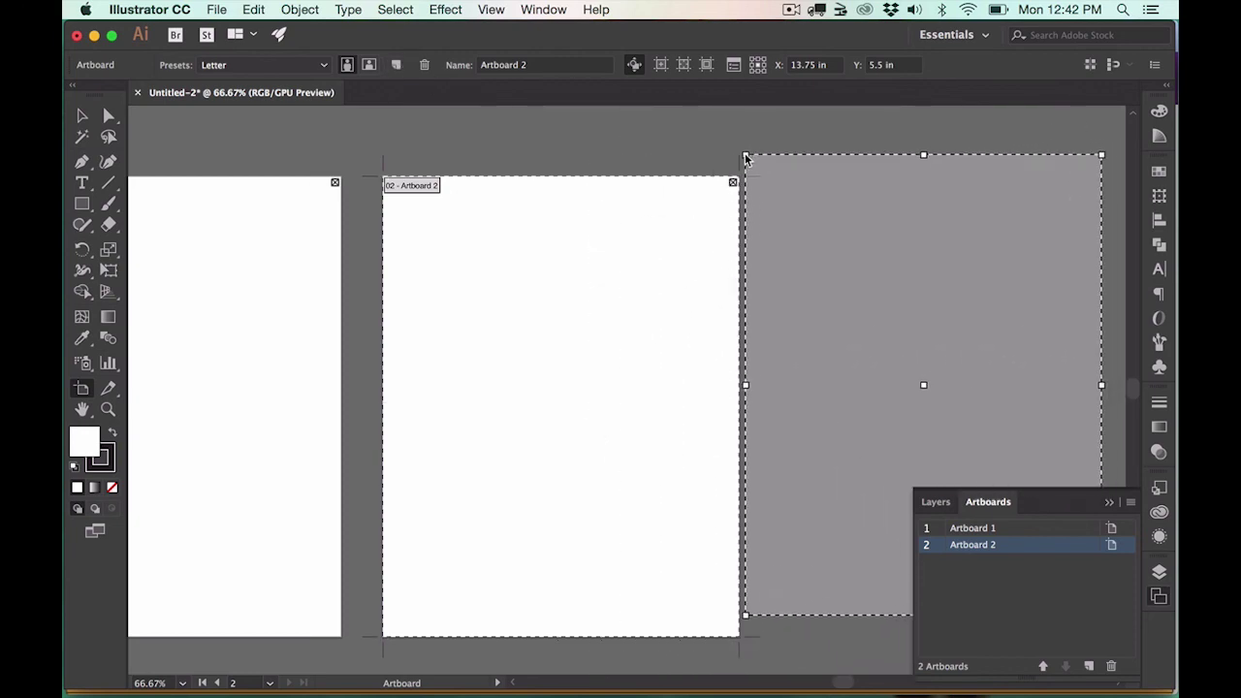
pyautogui.hscroll(4, 745, 155)
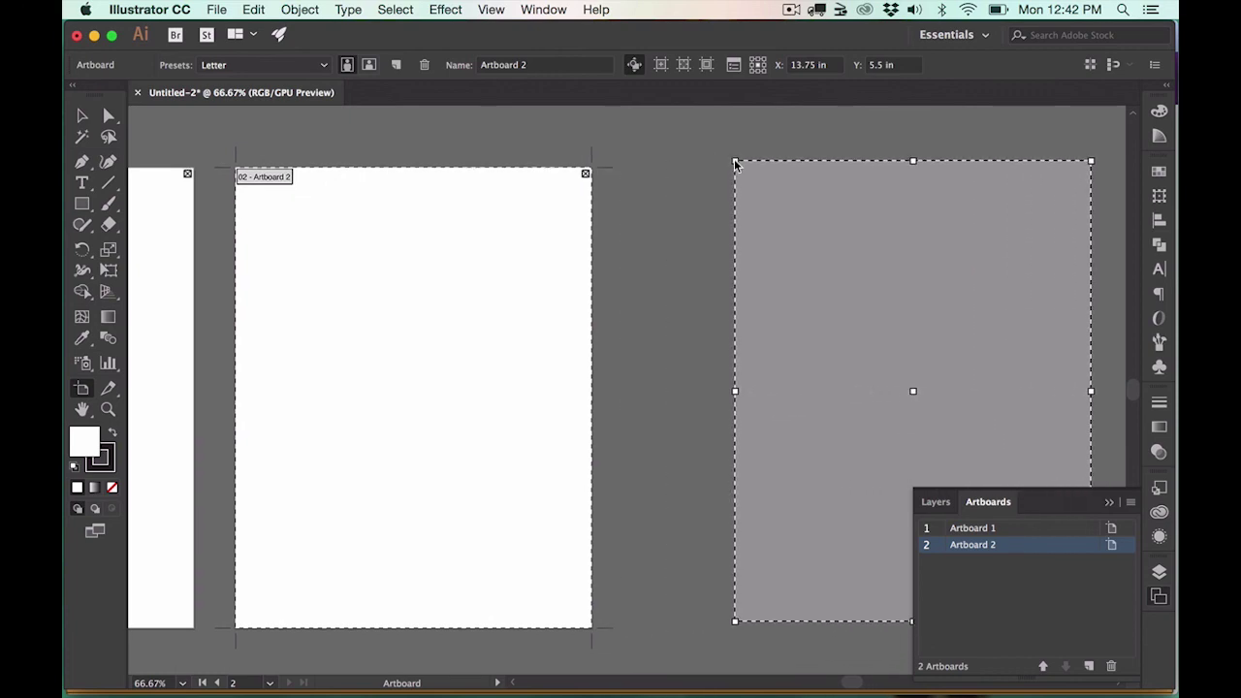
pyautogui.scroll(3, 735, 165)
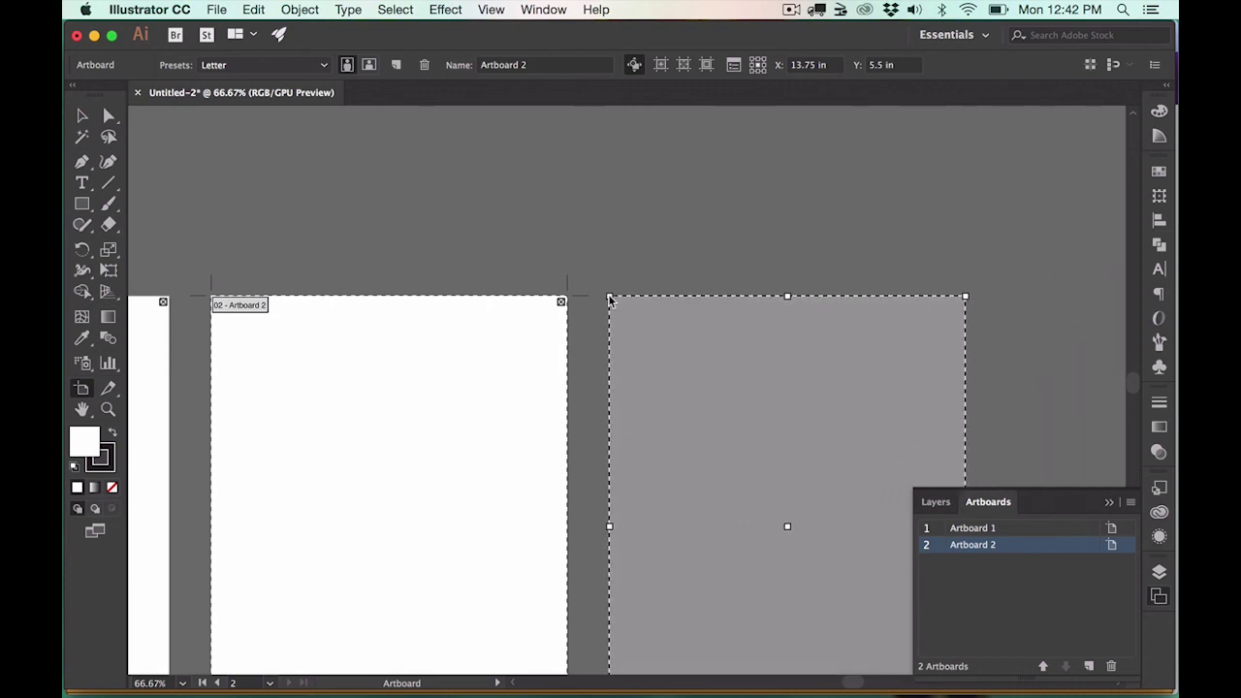
pyautogui.click(609, 300)
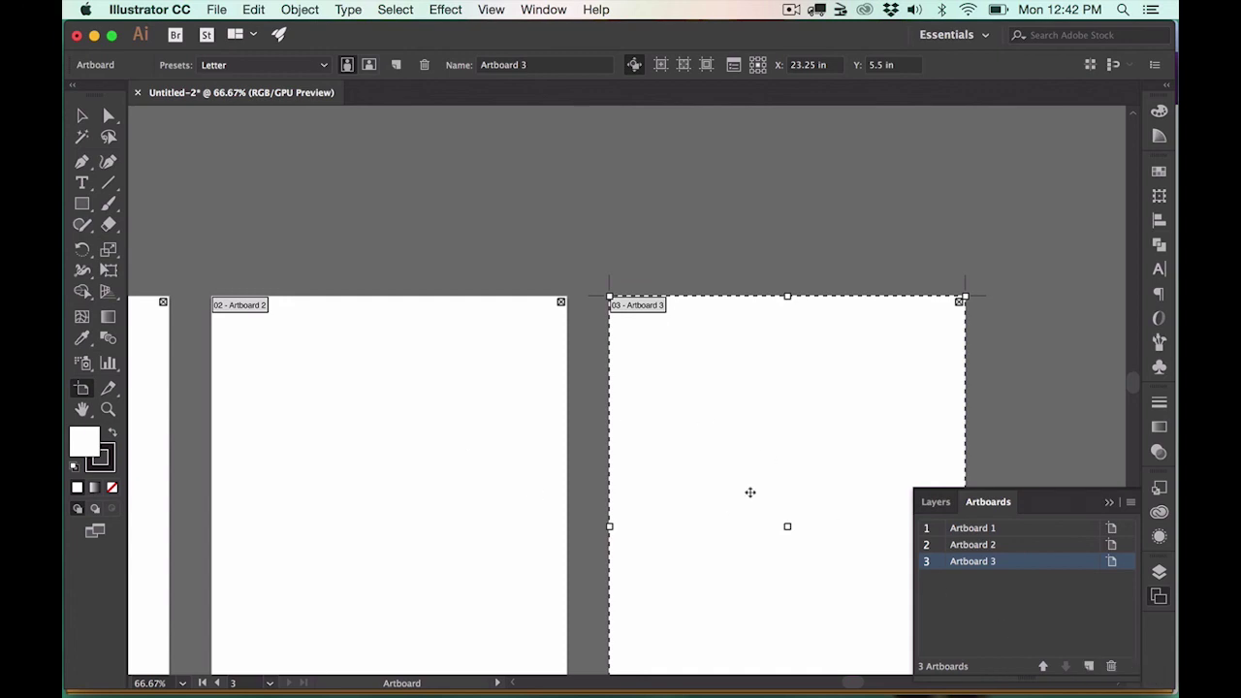
# Step: Move the third artboard to about X 23.17 in, Y 5.56 in, and delete it
pyautogui.scroll(-5, 409, 458)
pyautogui.hscroll(1, 409, 459)
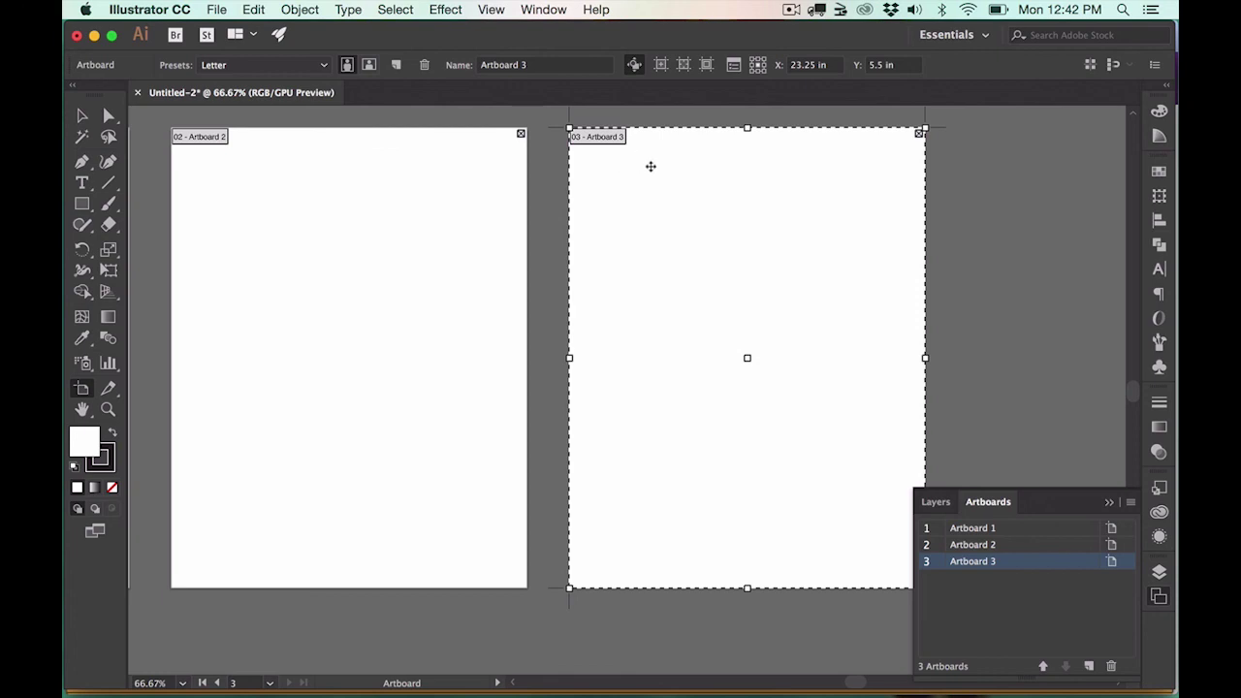
pyautogui.moveTo(651, 167)
pyautogui.mouseDown()
pyautogui.moveTo(635, 167)
pyautogui.moveTo(646, 171)
pyautogui.mouseUp()
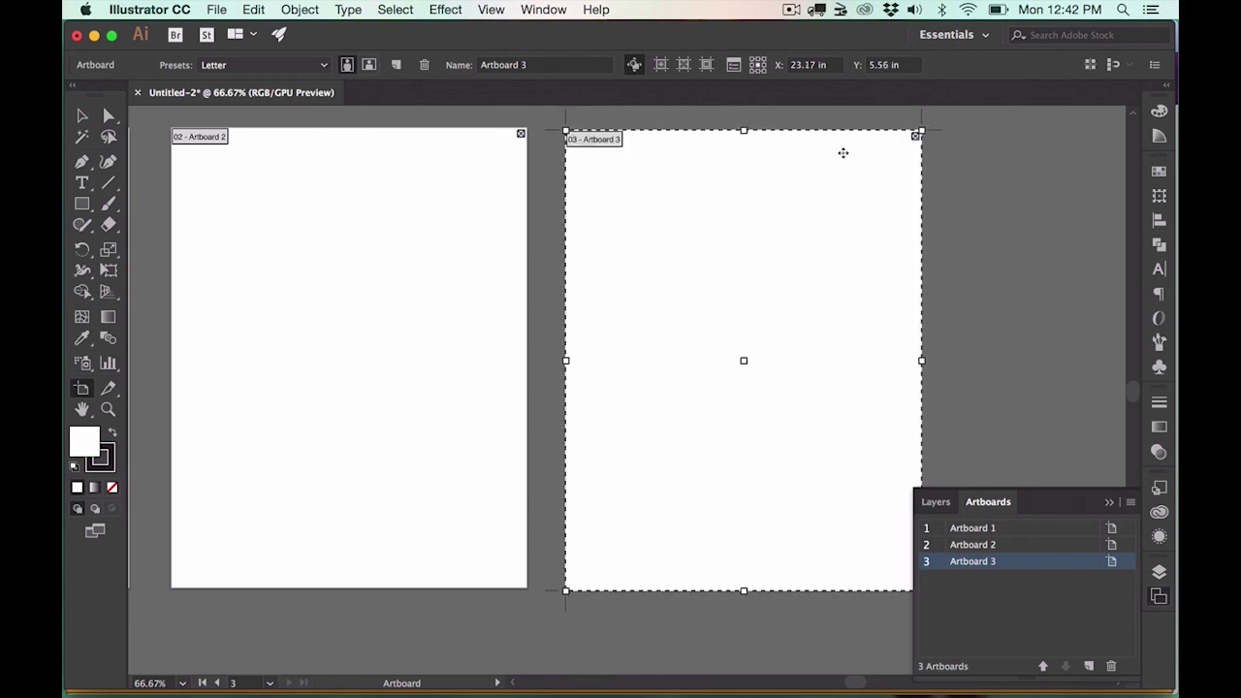
pyautogui.click(916, 135)
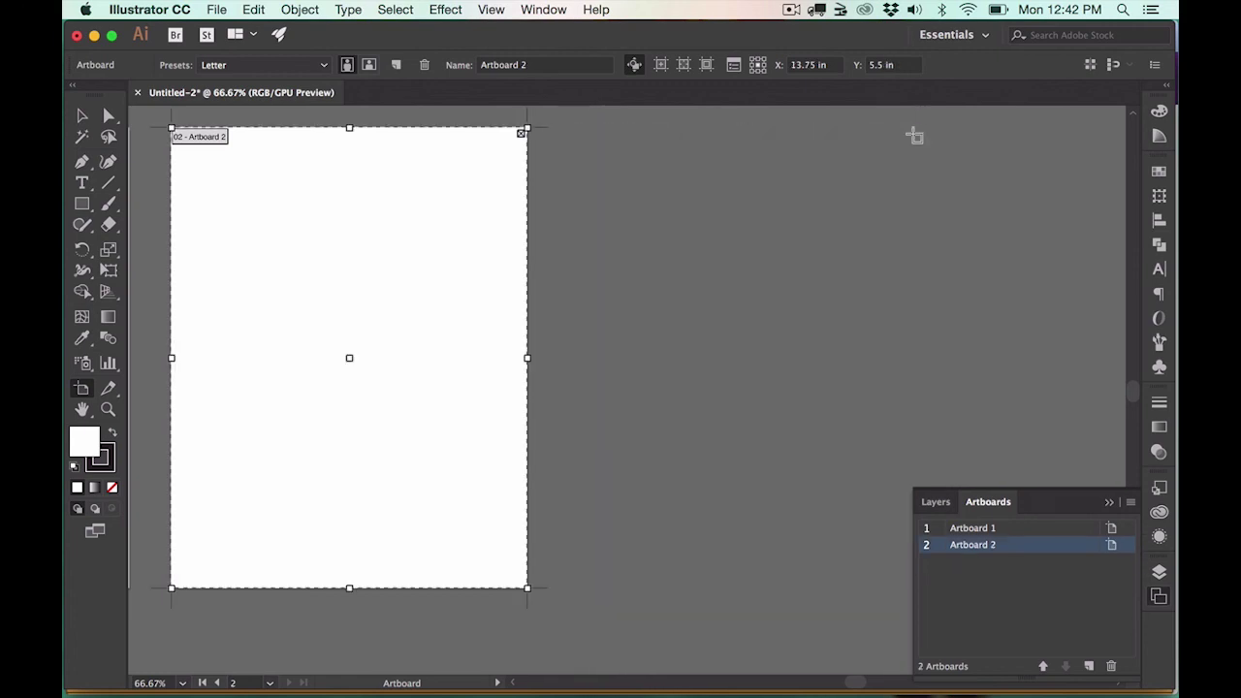
# Step: Delete the second artboard using the Artboards list so that only the first artboard remains
pyautogui.click(83, 114)
pyautogui.doubleClick(1055, 545)
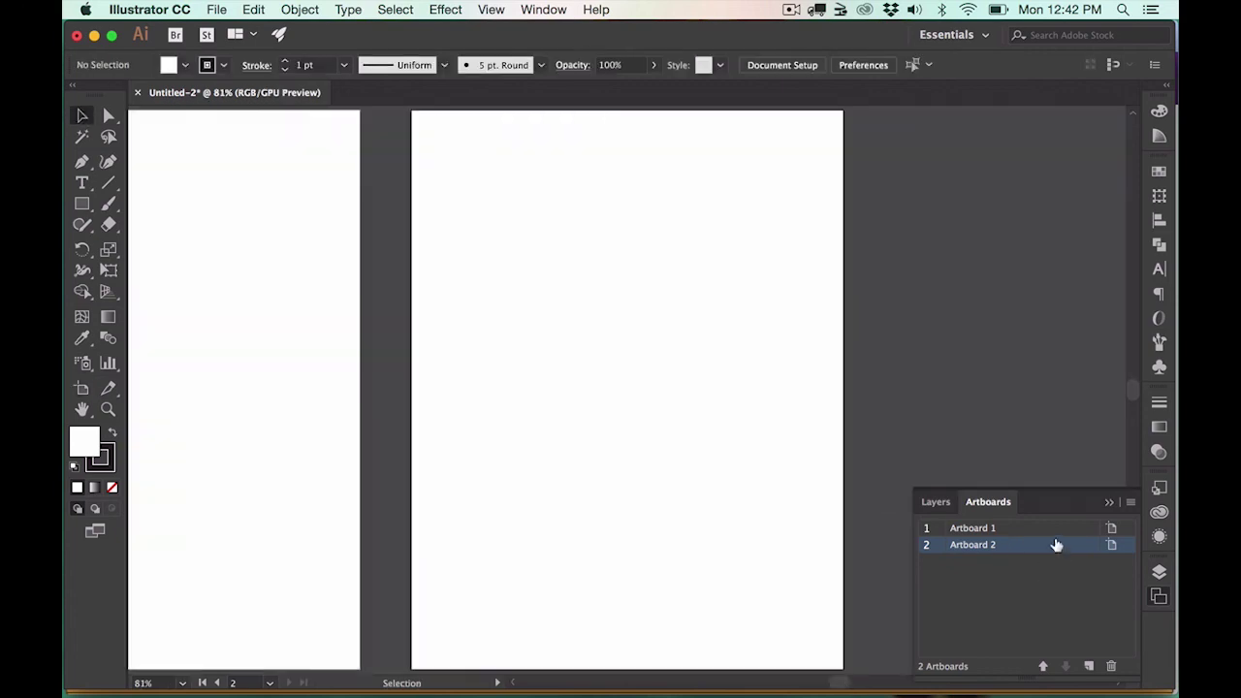
pyautogui.click(1112, 667)
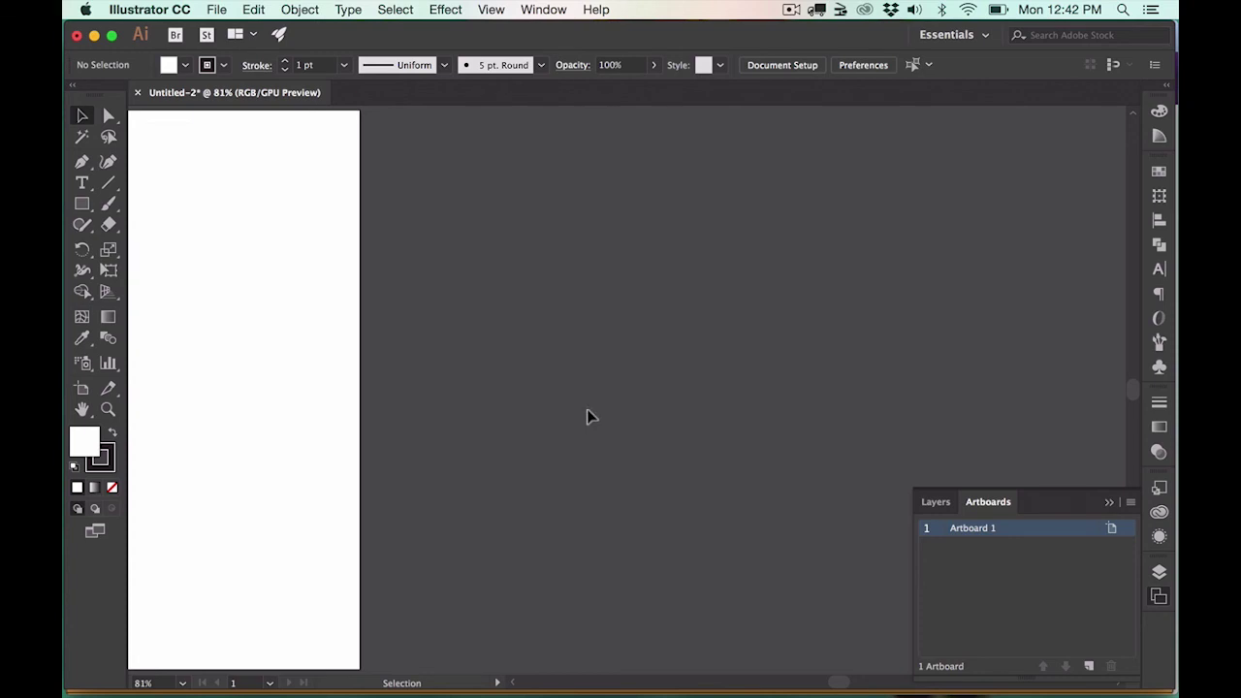
# Step: Inspect the remaining artboard at zoom levels from 33.33% up to 150%, and return to 66.67%
pyautogui.hscroll(-8, 588, 410)
pyautogui.hscroll(-2, 587, 417)
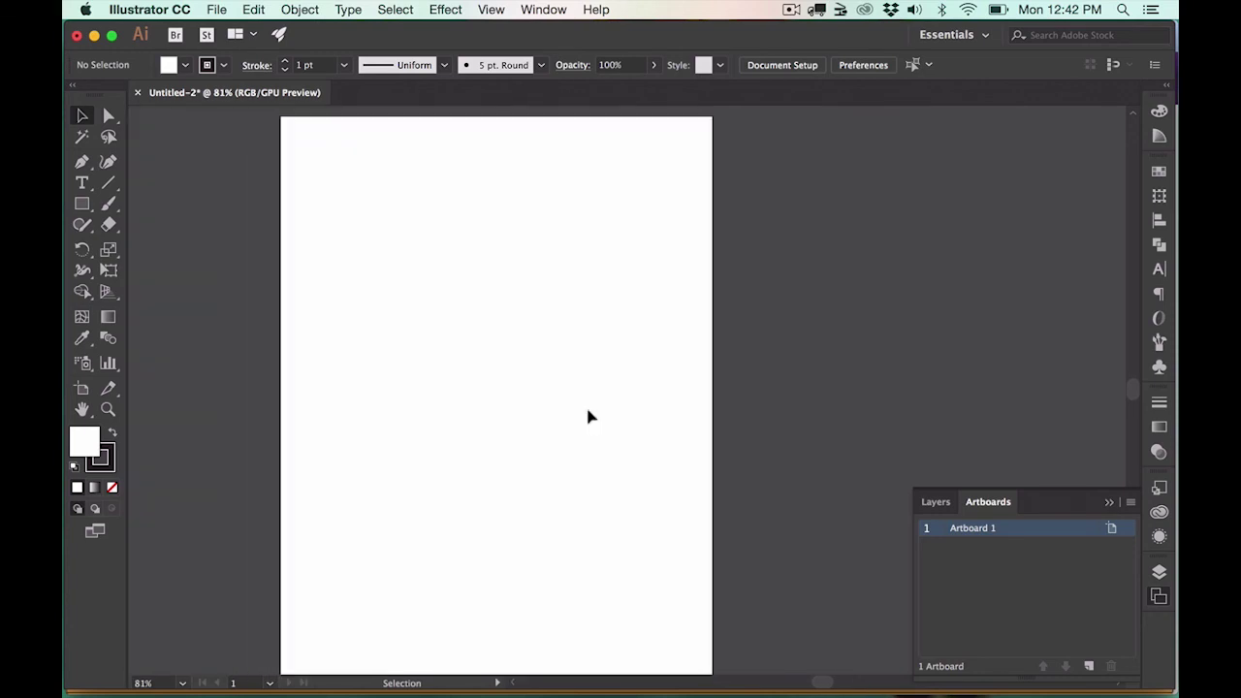
pyautogui.press('super+minus')
pyautogui.press('super+minus')
pyautogui.press('super+minus')
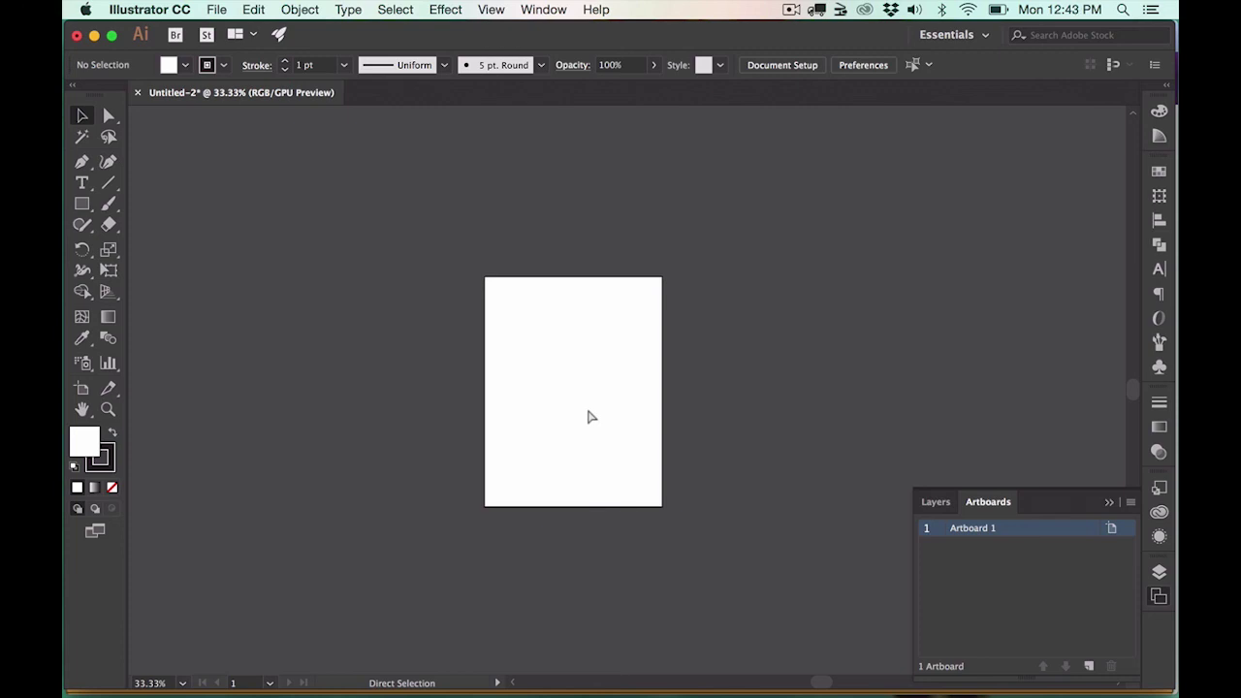
pyautogui.press('super+equal')
pyautogui.press('super+equal')
pyautogui.press('super+equal')
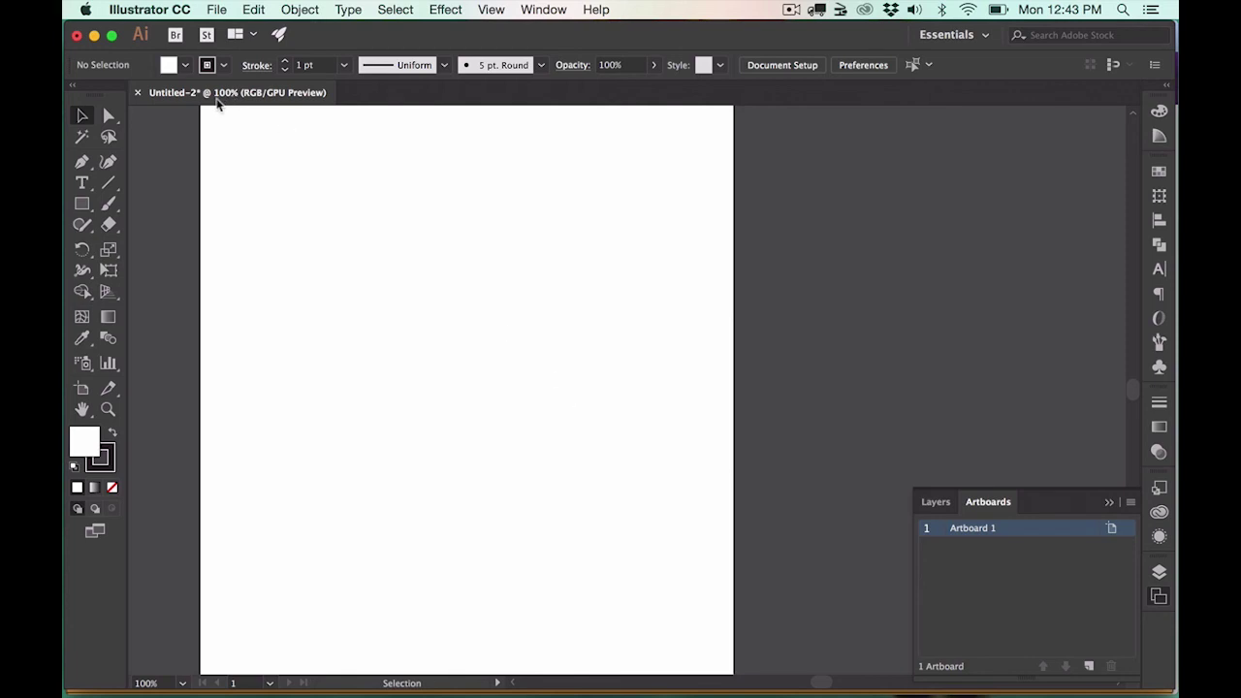
pyautogui.press('super+equal')
pyautogui.press('super+equal')
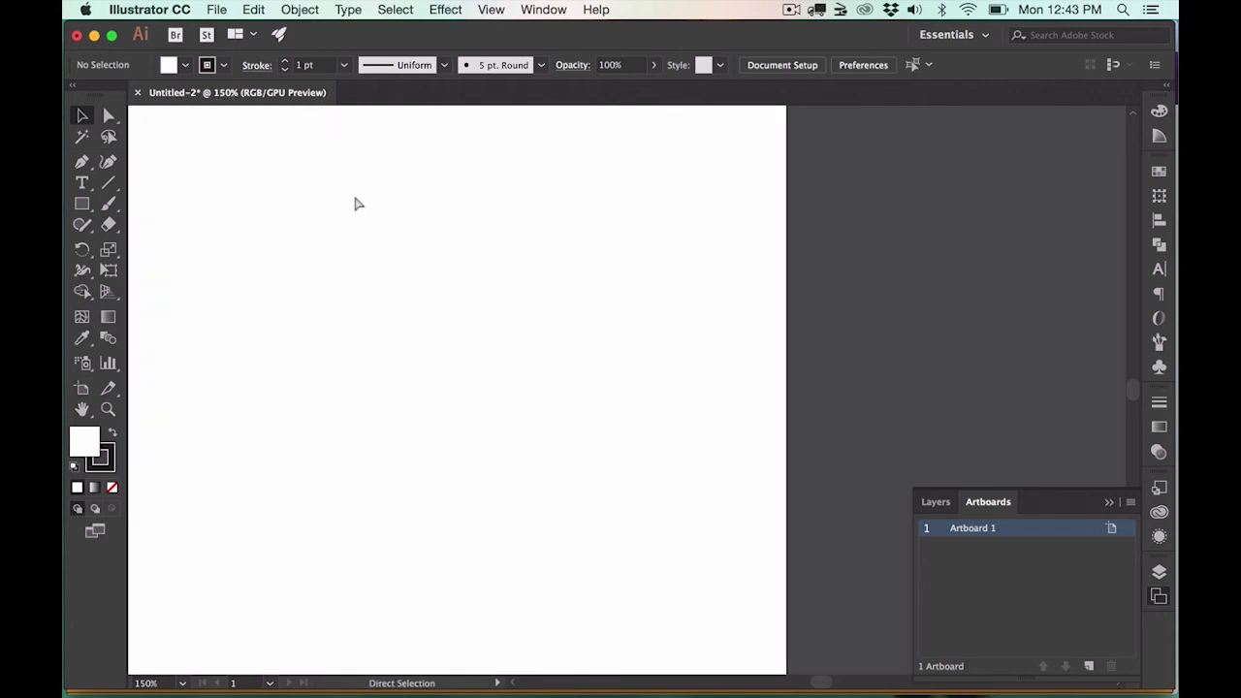
pyautogui.press('super+minus')
pyautogui.press('super+minus')
pyautogui.press('super+minus')
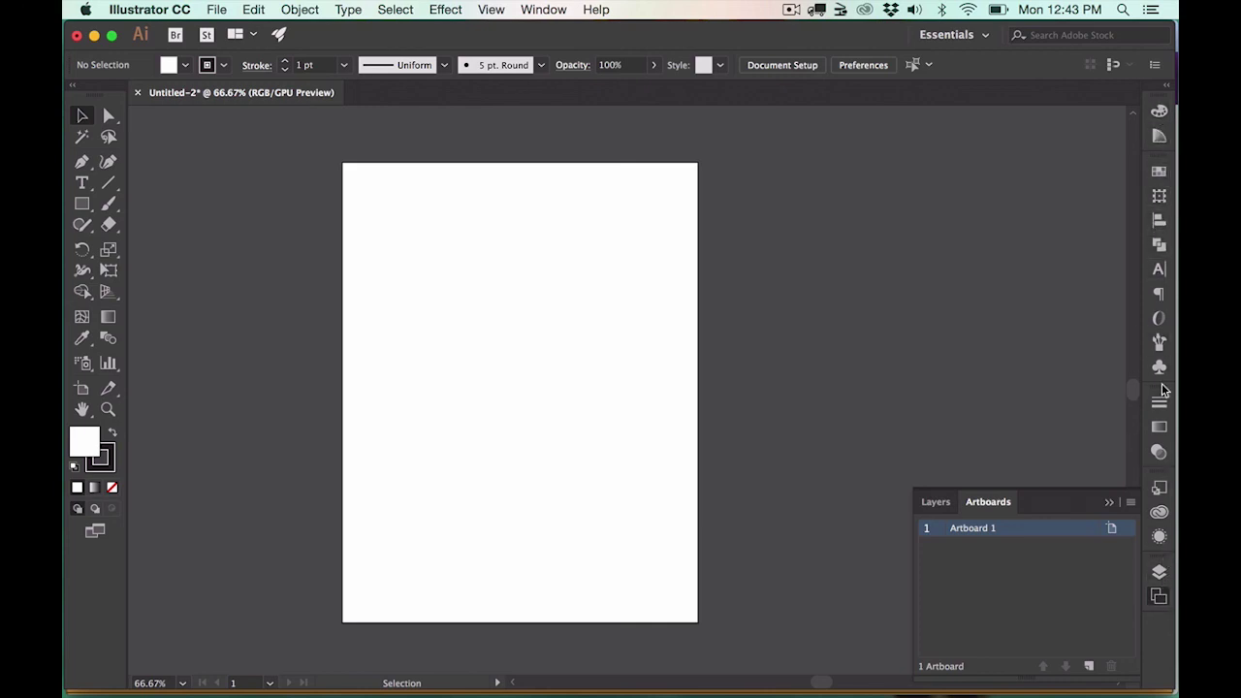
pyautogui.rightClick(1159, 305)
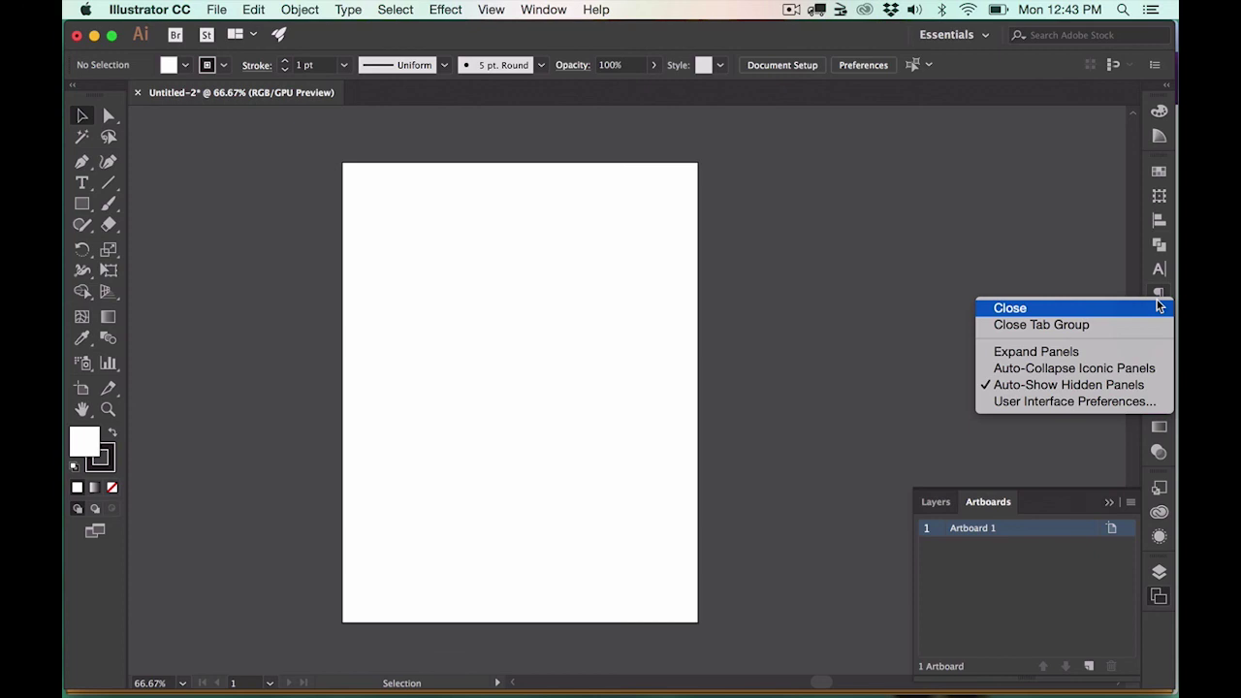
pyautogui.click(946, 152)
pyautogui.click(977, 37)
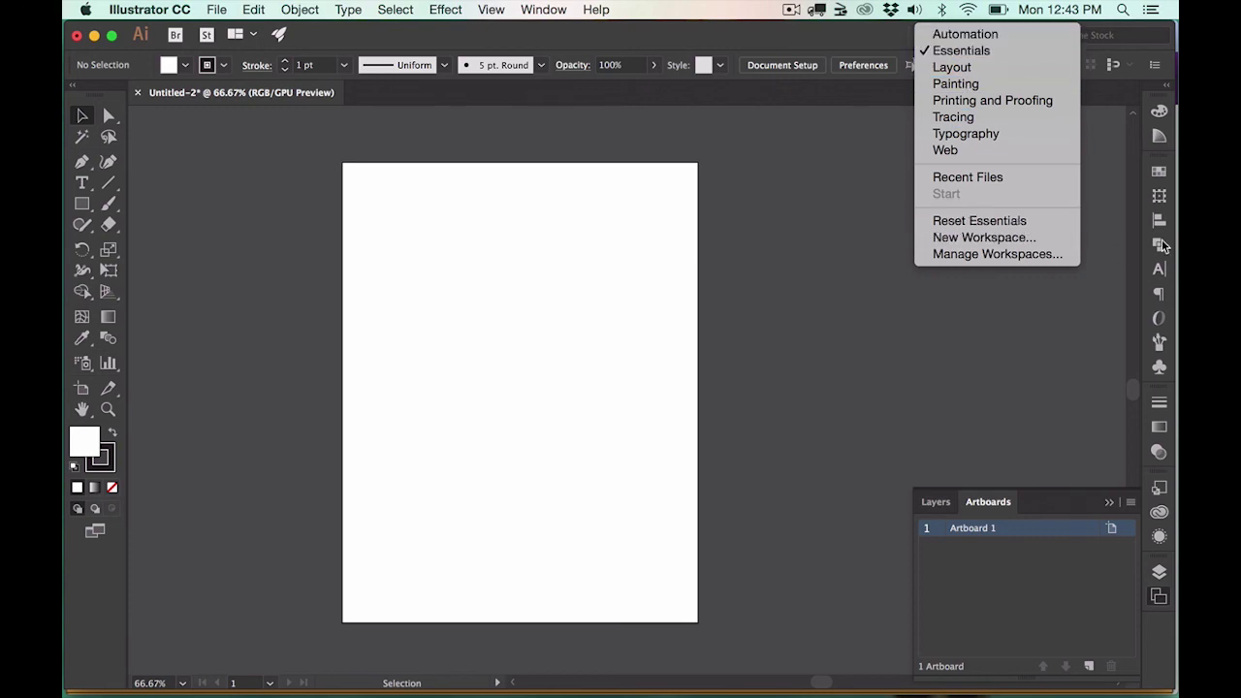
pyautogui.click(880, 39)
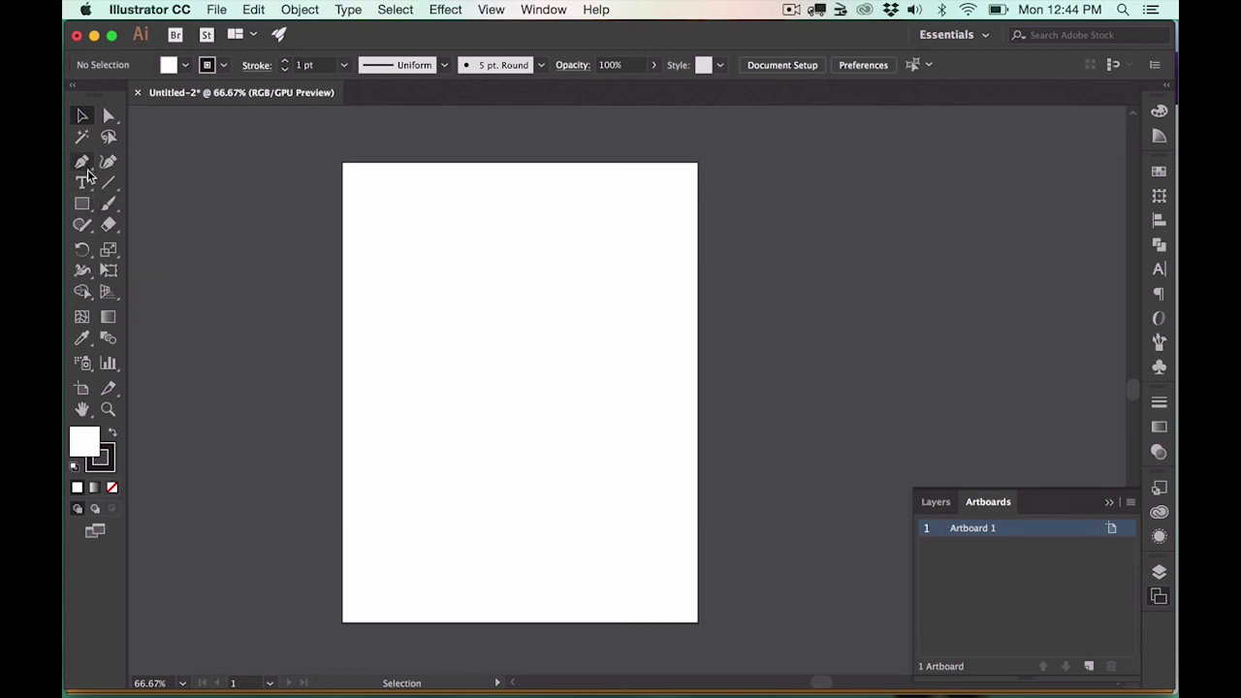
# Step: Draw a closed four-sided Pen path starting at about X 1.31 in, Y 1.33 in, with its second corner at about X 3.21 in, Y 0.33 in
pyautogui.press('p')
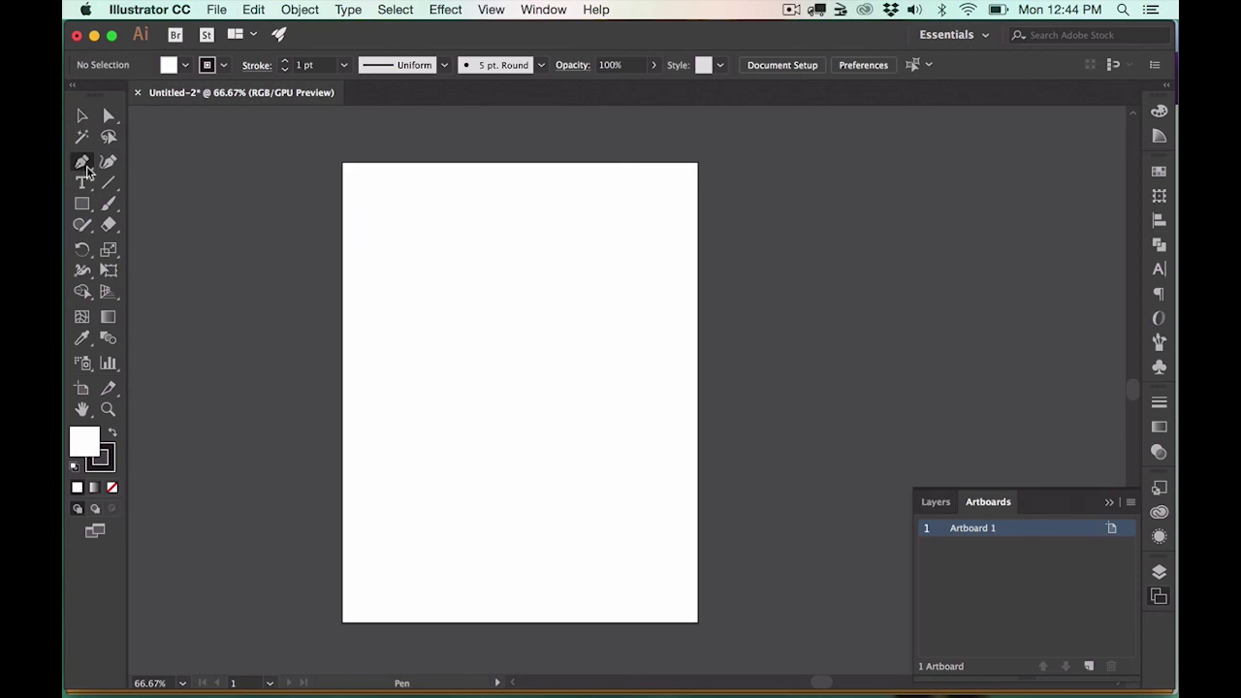
pyautogui.click(392, 217)
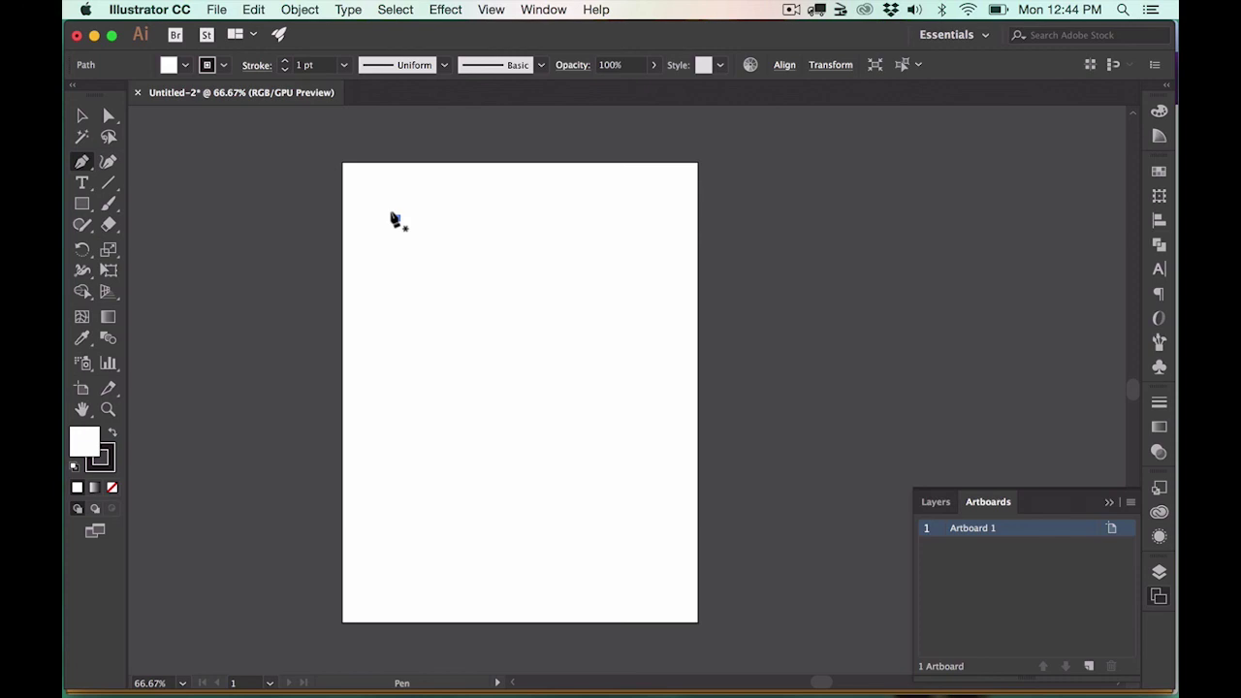
pyautogui.press('super+equal')
pyautogui.press('super+equal')
pyautogui.press('super+equal')
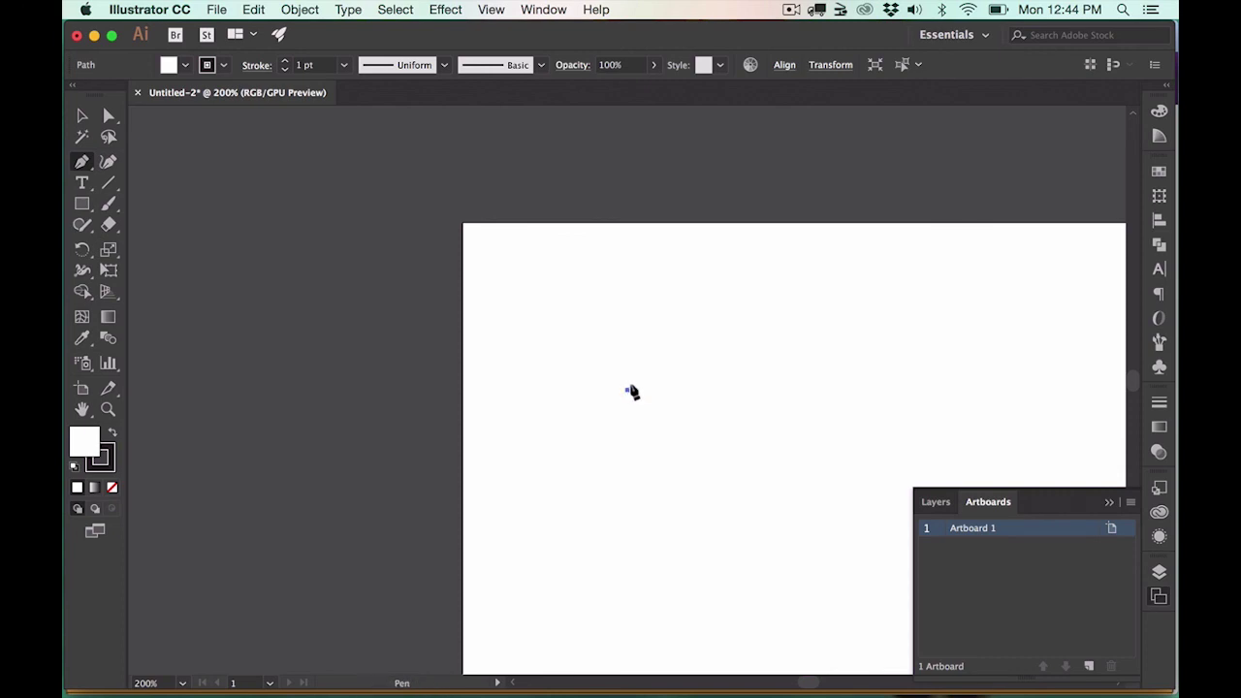
pyautogui.click(862, 263)
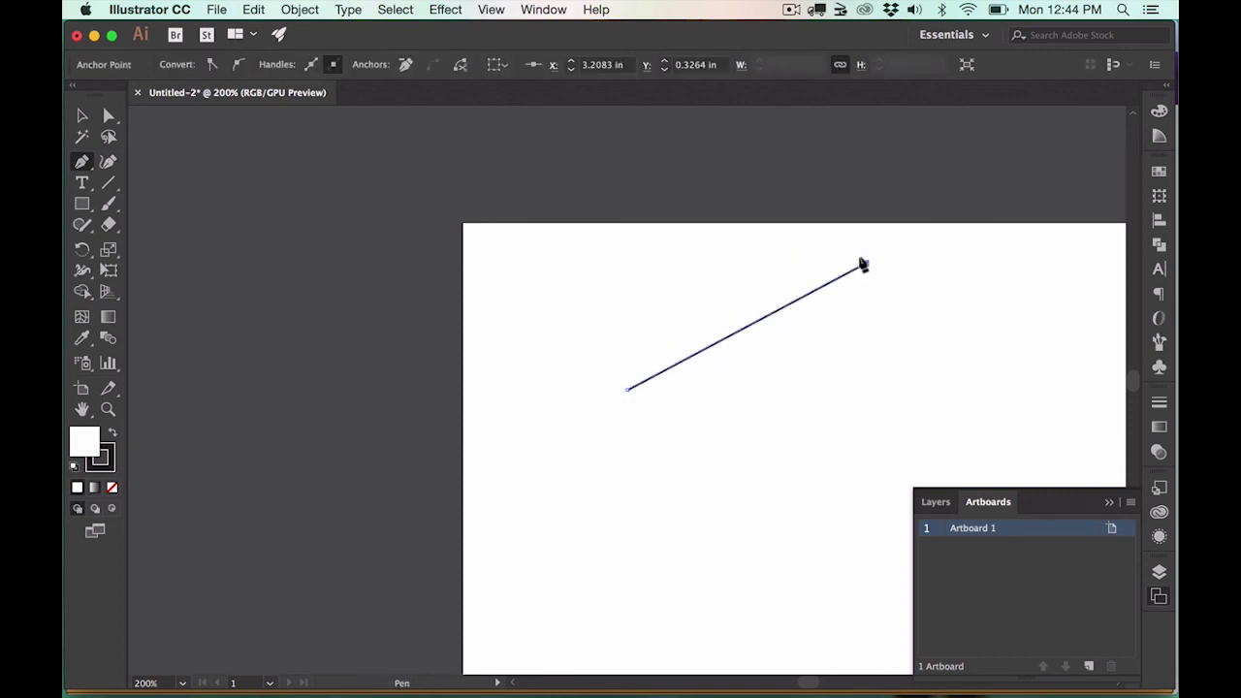
pyautogui.click(991, 362)
pyautogui.click(739, 516)
pyautogui.click(628, 390)
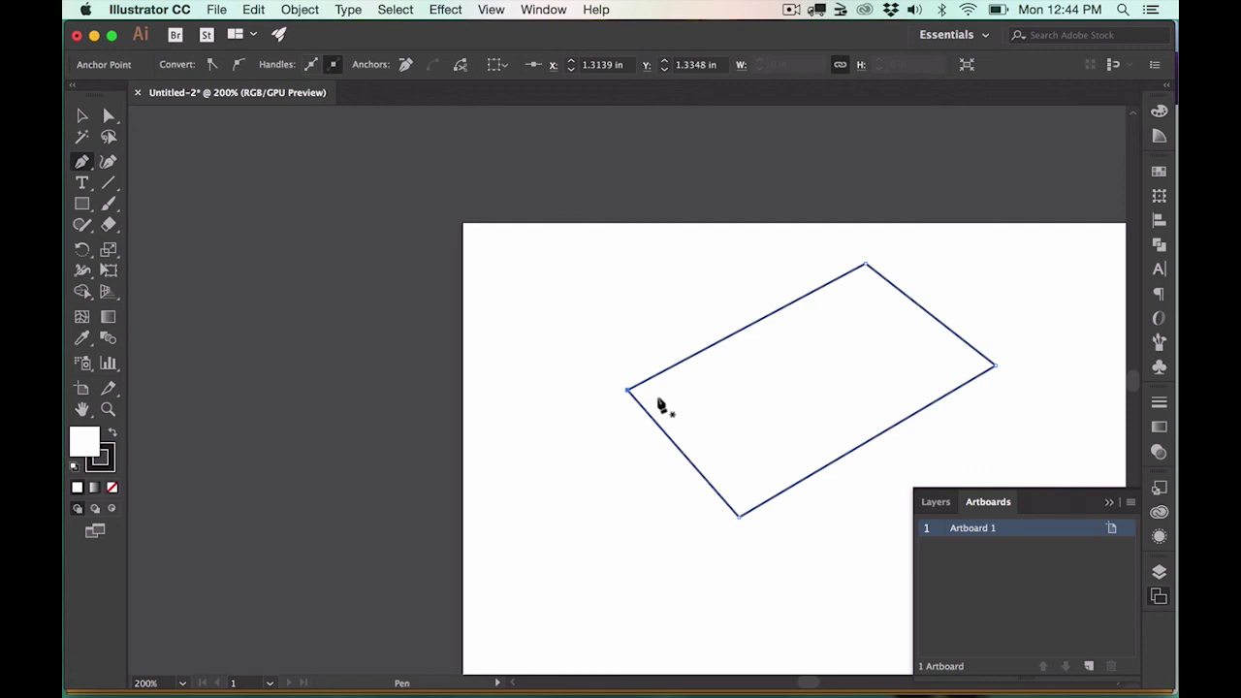
# Step: Move the four-sided shape slightly down on the artboard and scale it down a little, keeping its proportions
pyautogui.click(83, 115)
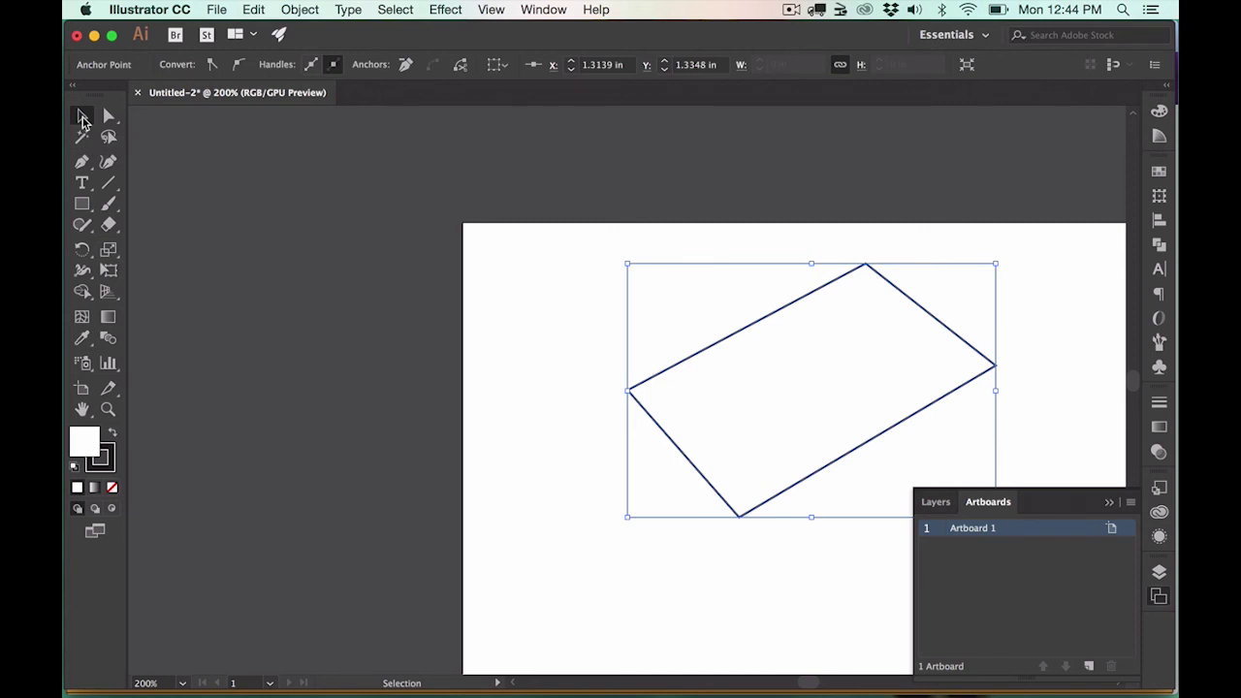
pyautogui.hscroll(5, 564, 339)
pyautogui.scroll(-3, 565, 340)
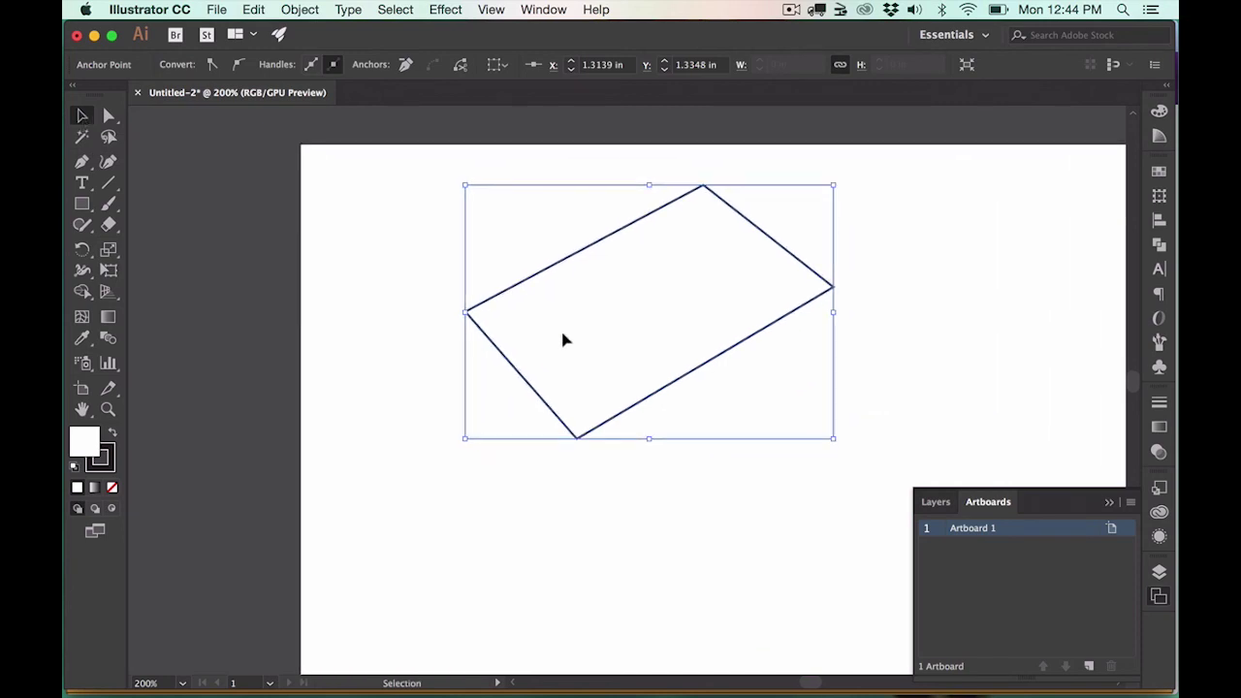
pyautogui.moveTo(700, 361); pyautogui.dragTo(695, 412)
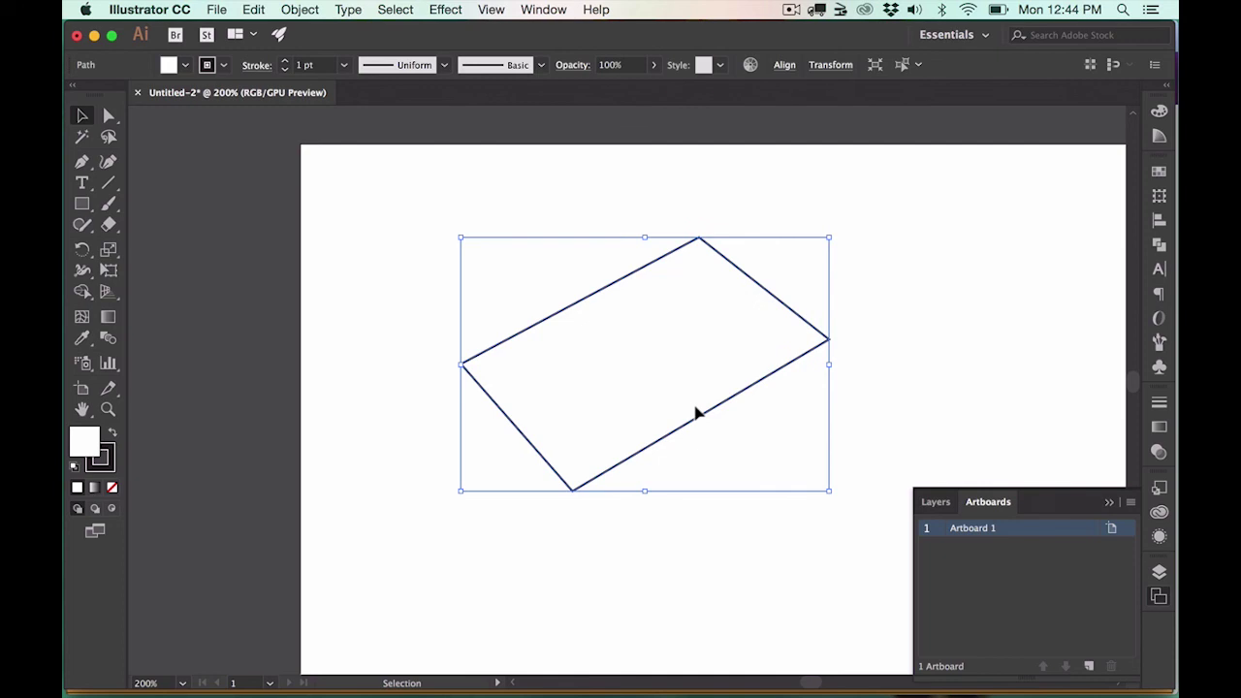
pyautogui.moveTo(825, 236); pyautogui.dragTo(826, 265)
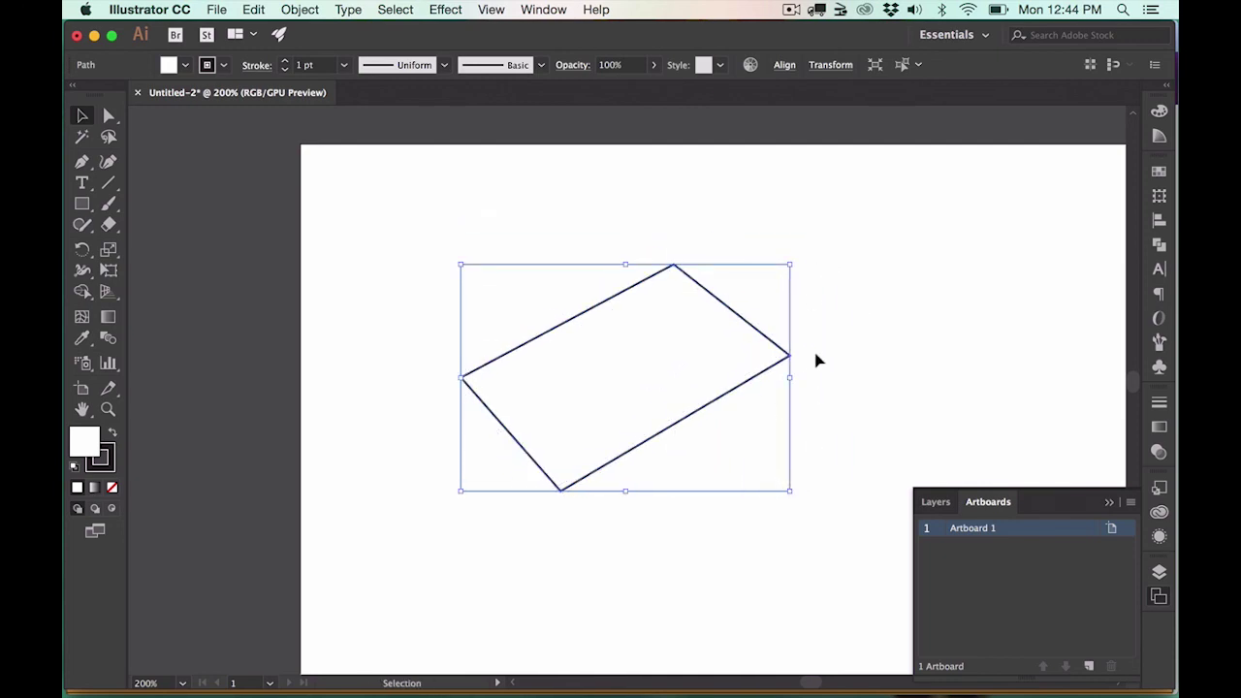
# Step: Rotate the four-sided shape clockwise by a bit less than a quarter turn, and delete it
pyautogui.moveTo(792, 375); pyautogui.dragTo(689, 570)
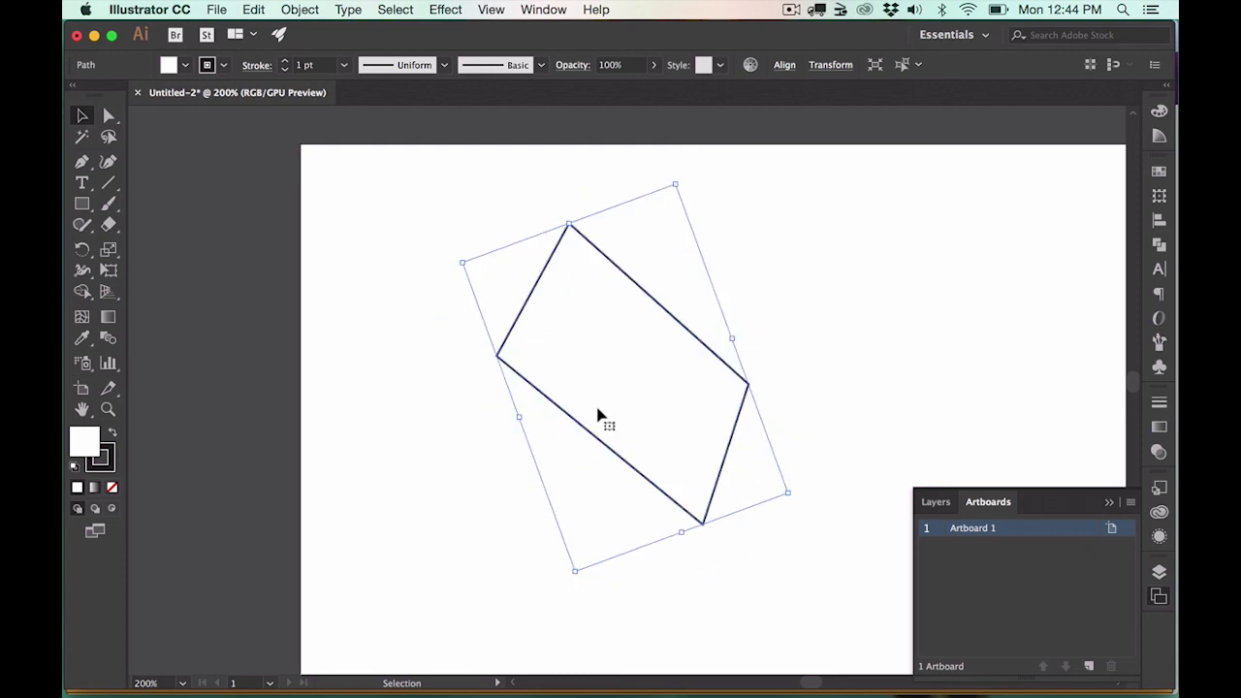
pyautogui.press('Delete')
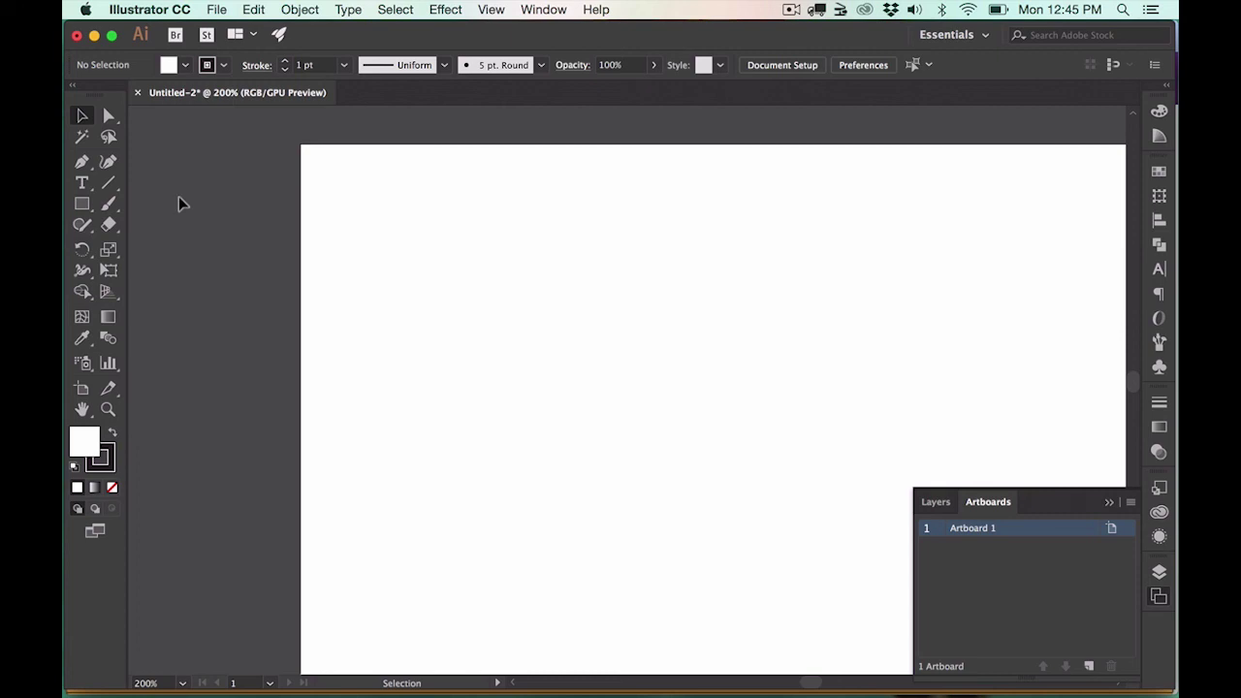
# Step: Draw a landscape rectangle near the artboard's upper-left corner and fill it with a muted red chosen in the Color Picker
pyautogui.click(82, 204)
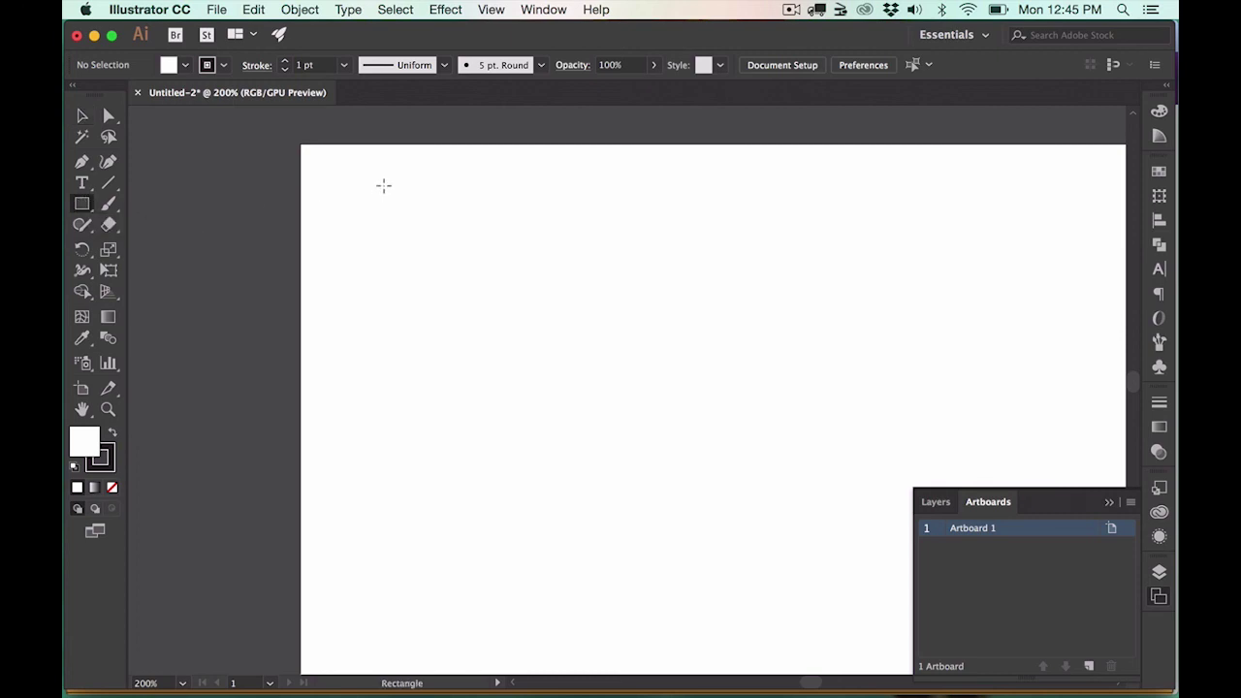
pyautogui.moveTo(383, 186); pyautogui.dragTo(647, 377)
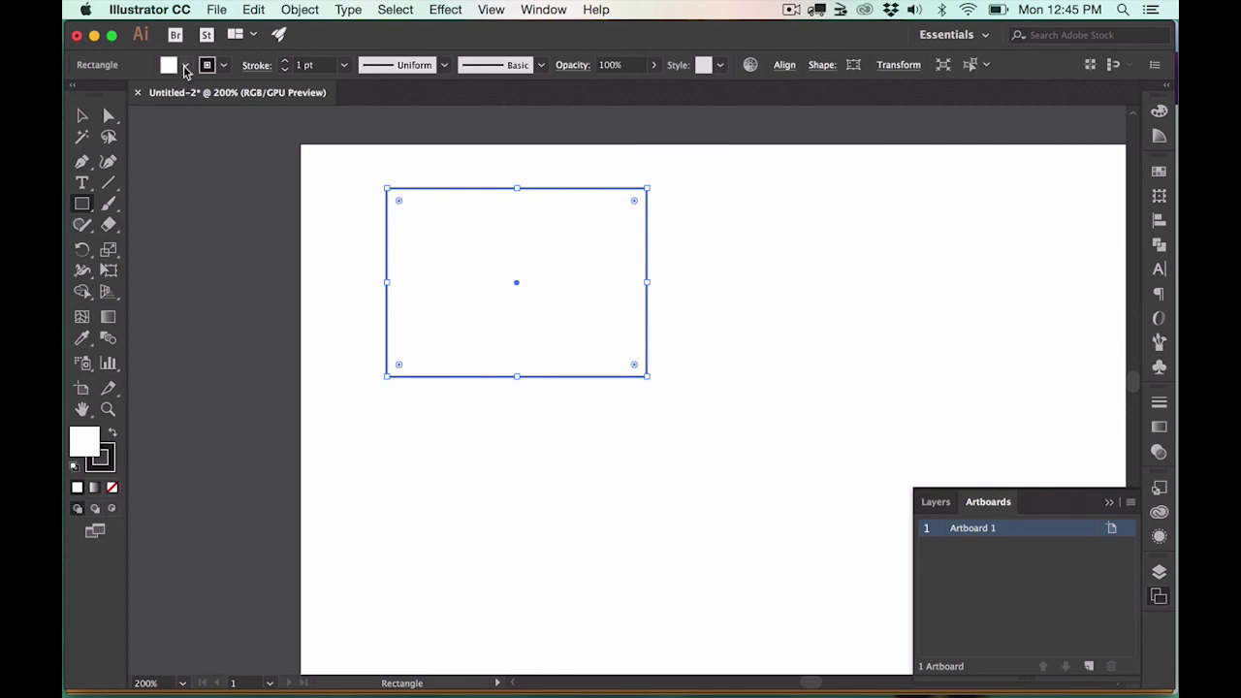
pyautogui.doubleClick(85, 442)
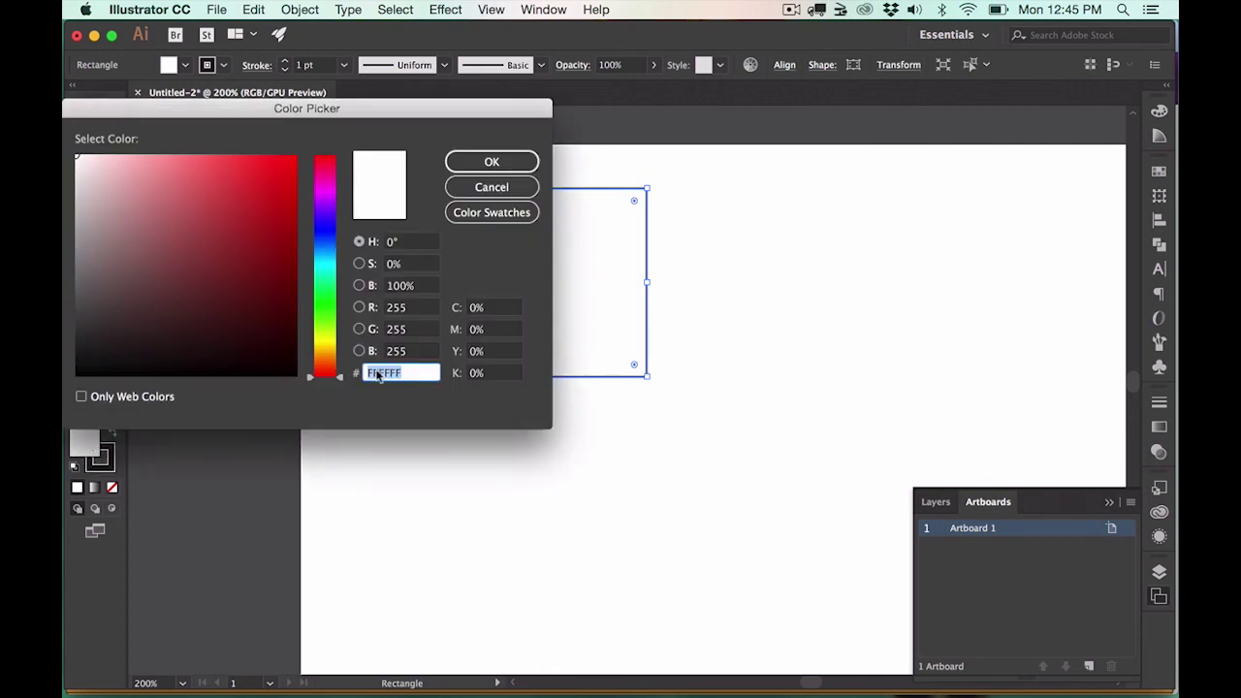
pyautogui.moveTo(255, 314); pyautogui.dragTo(200, 200)
pyautogui.click(491, 162)
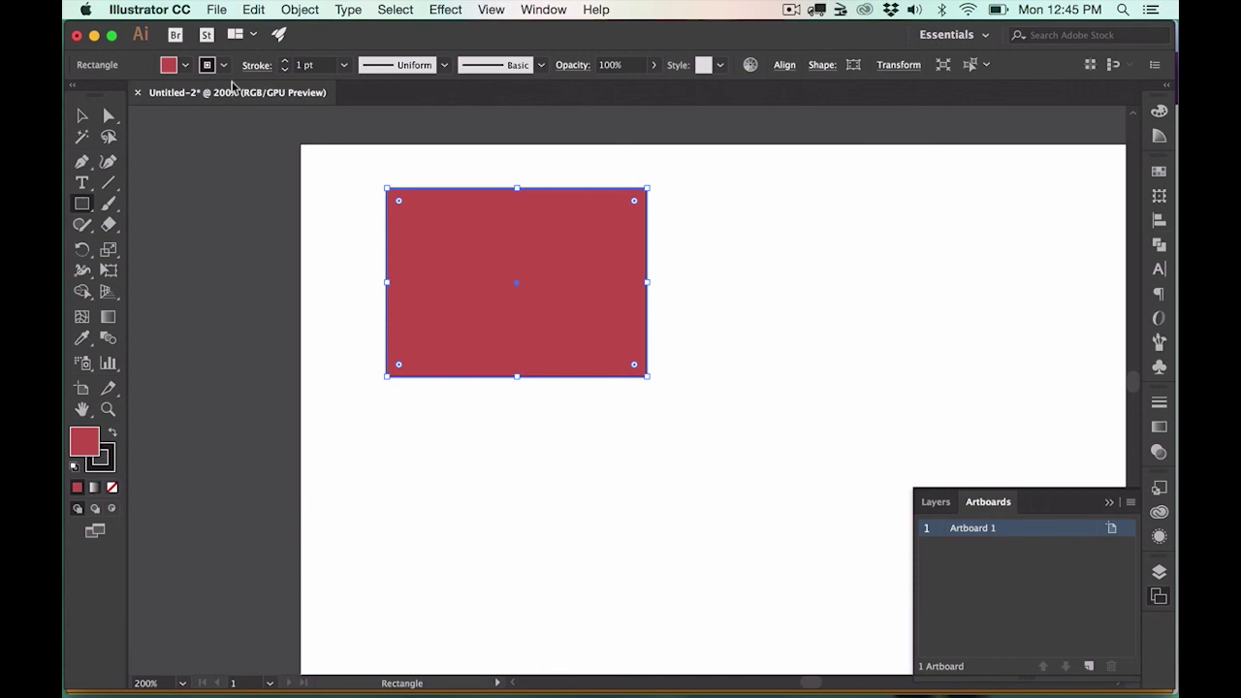
# Step: Change the rectangle's fill to a medium green from the color swatches
pyautogui.click(186, 66)
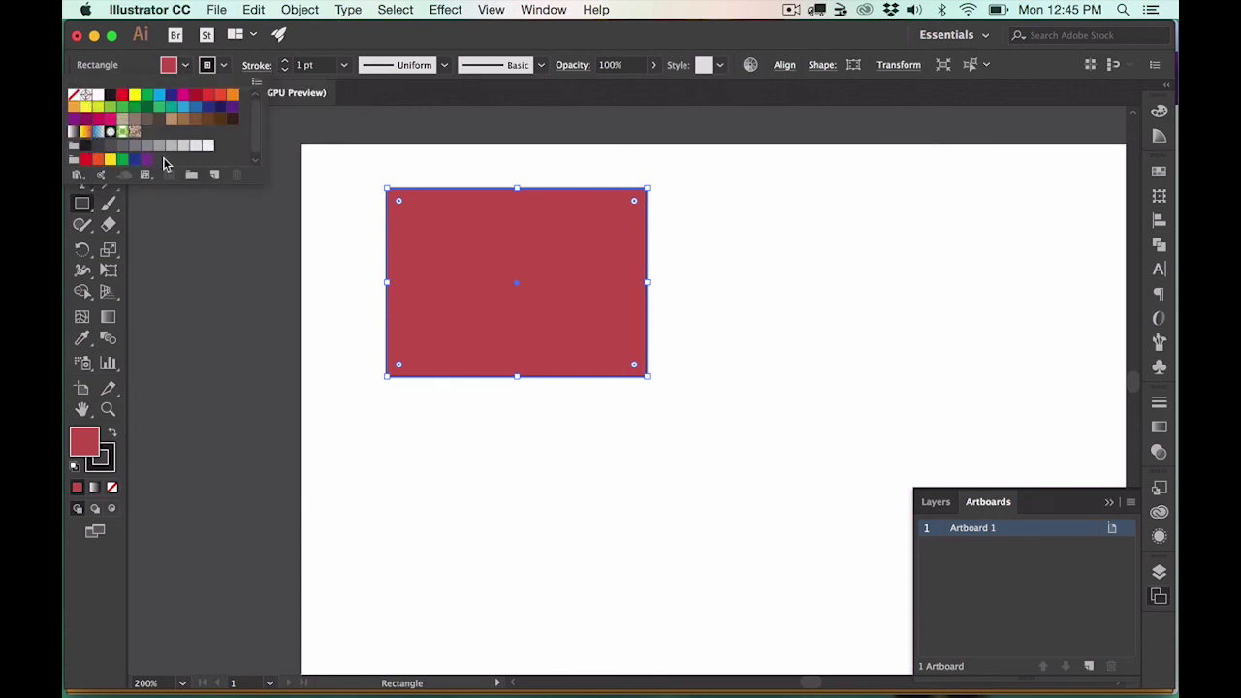
pyautogui.moveTo(258, 138); pyautogui.dragTo(259, 100)
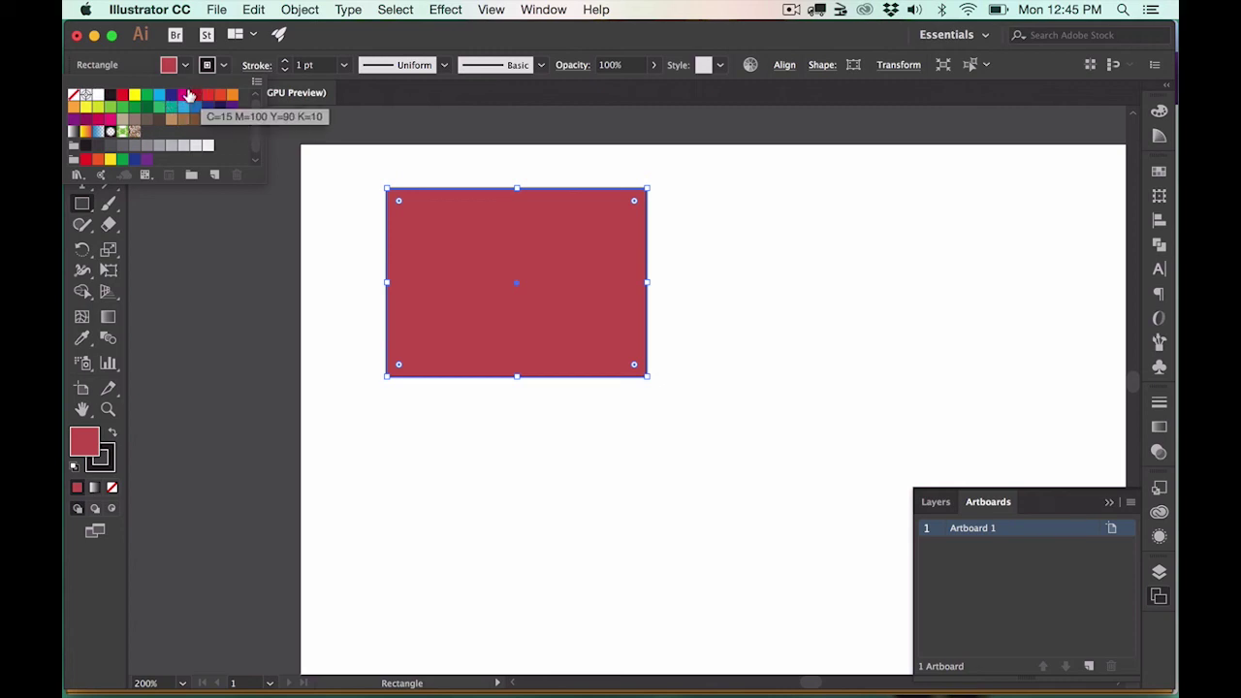
pyautogui.click(121, 106)
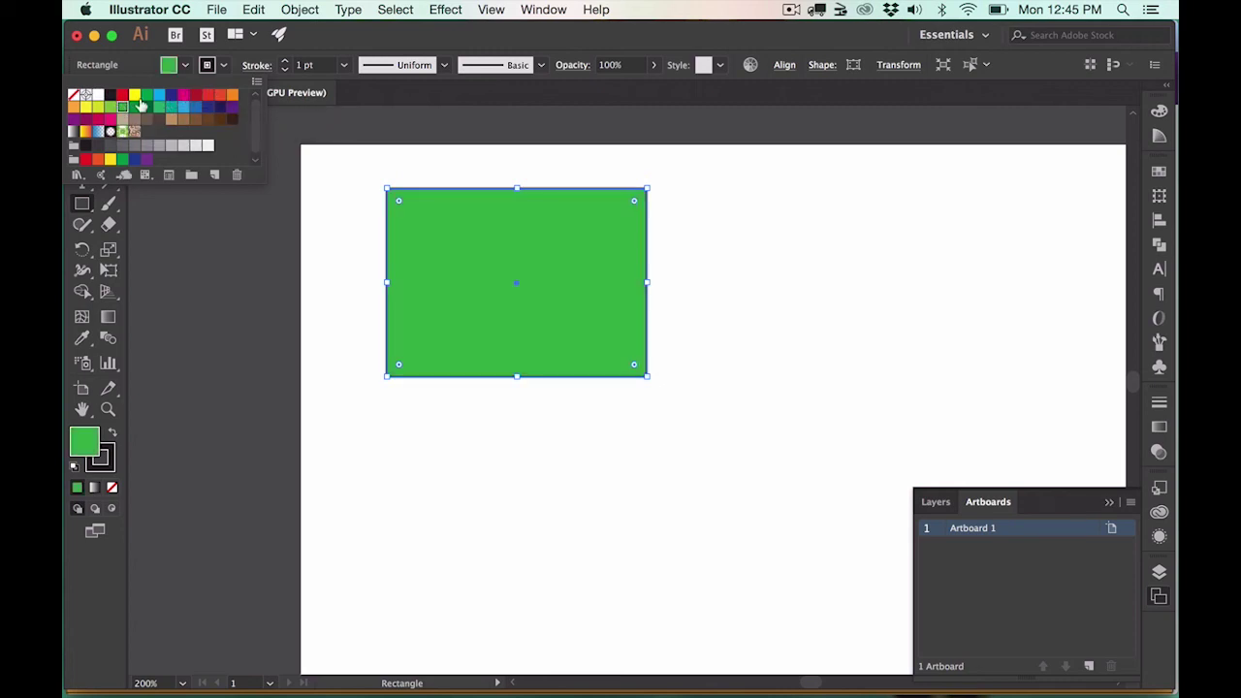
# Step: Give the green rectangle a bright blue swatch stroke and set the stroke weight to 7 pt
pyautogui.click(223, 65)
pyautogui.click(223, 64)
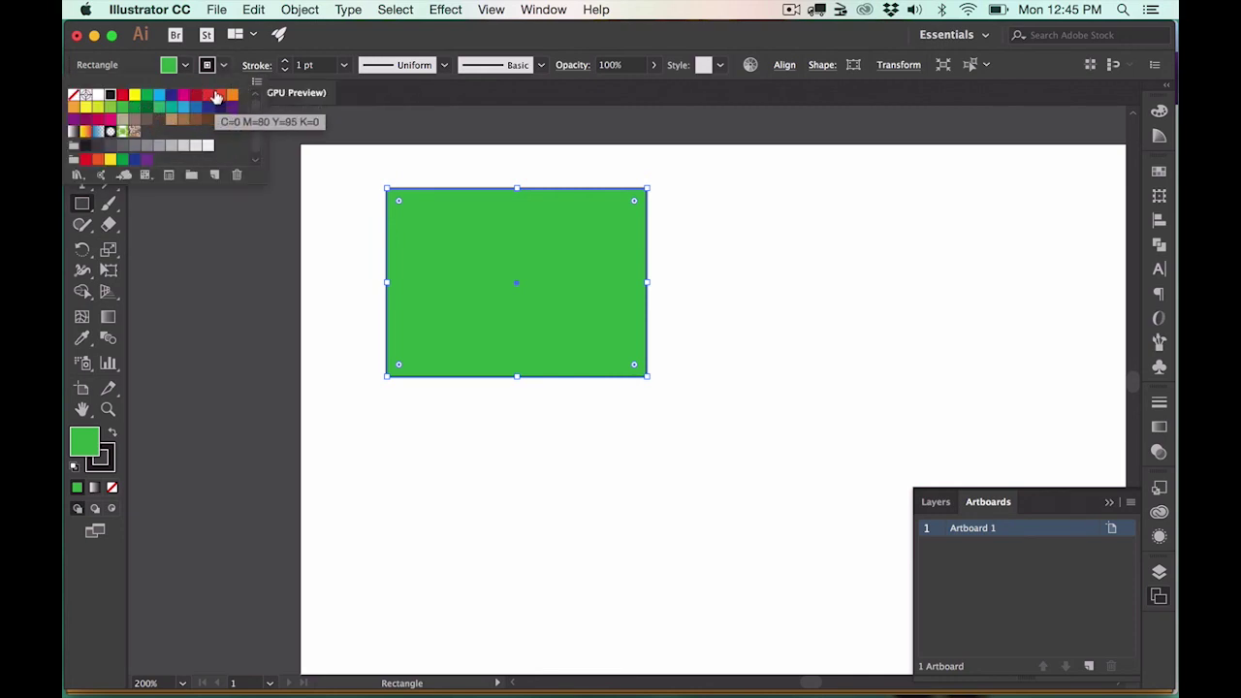
pyautogui.click(165, 100)
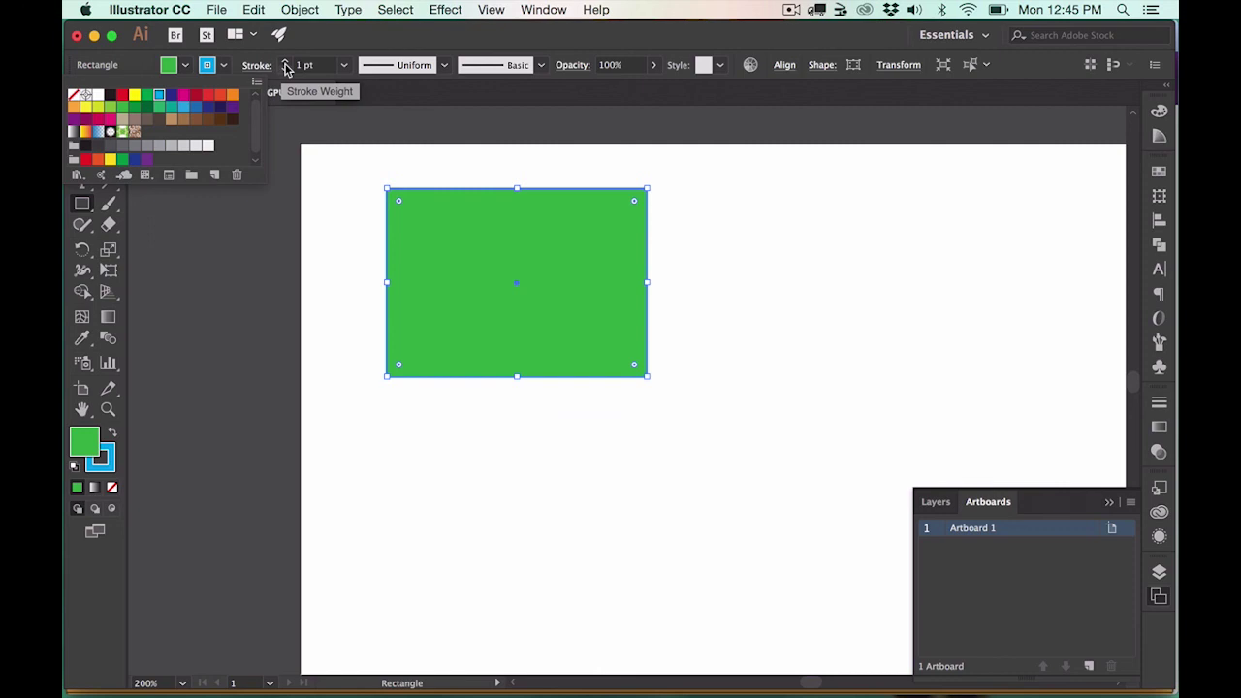
pyautogui.click(285, 63)
pyautogui.click(285, 63)
pyautogui.click(285, 63)
pyautogui.click(285, 63)
pyautogui.click(285, 63)
pyautogui.click(285, 63)
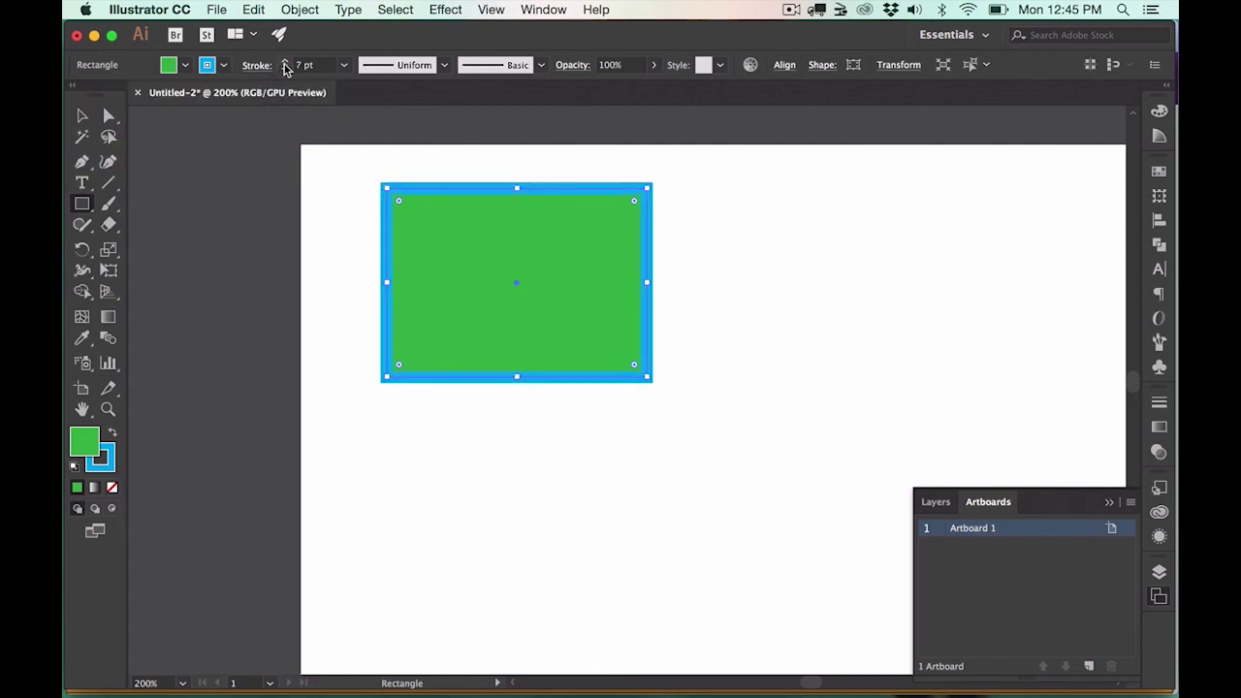
# Step: Swap the fill and stroke colors with nothing selected, and again with the rectangle selected, making its fill blue and its stroke green
pyautogui.click(82, 115)
pyautogui.click(469, 423)
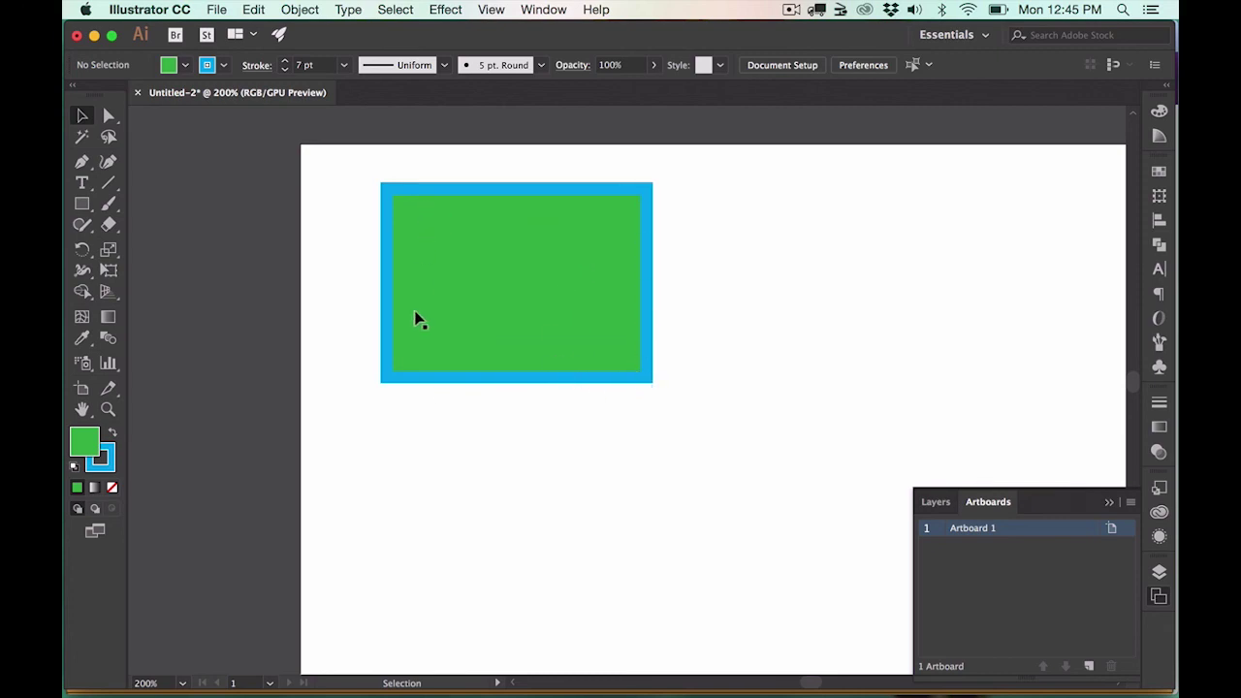
pyautogui.click(110, 435)
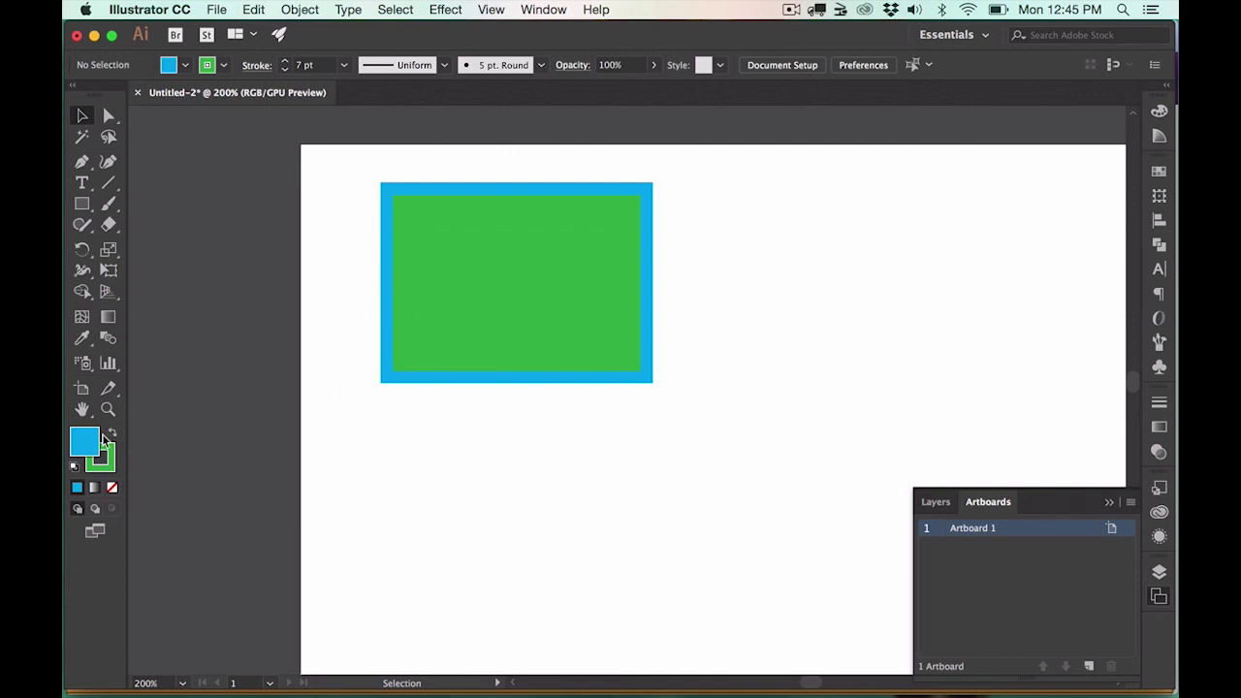
pyautogui.click(436, 350)
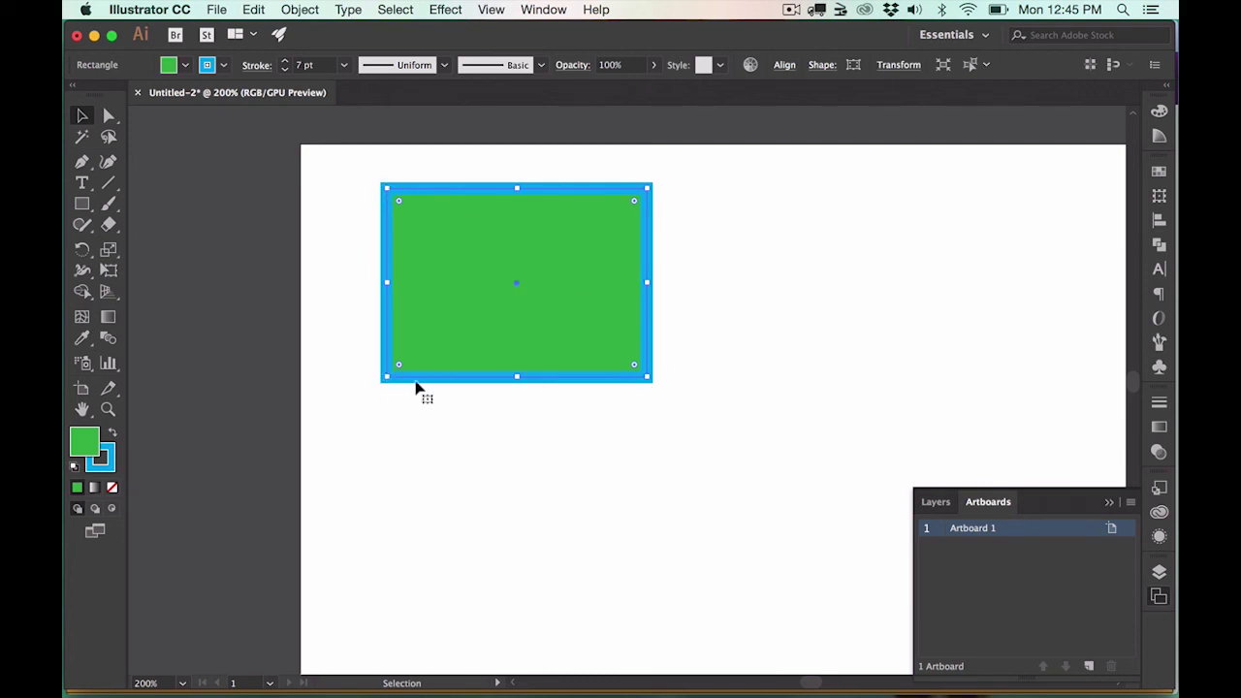
pyautogui.click(110, 430)
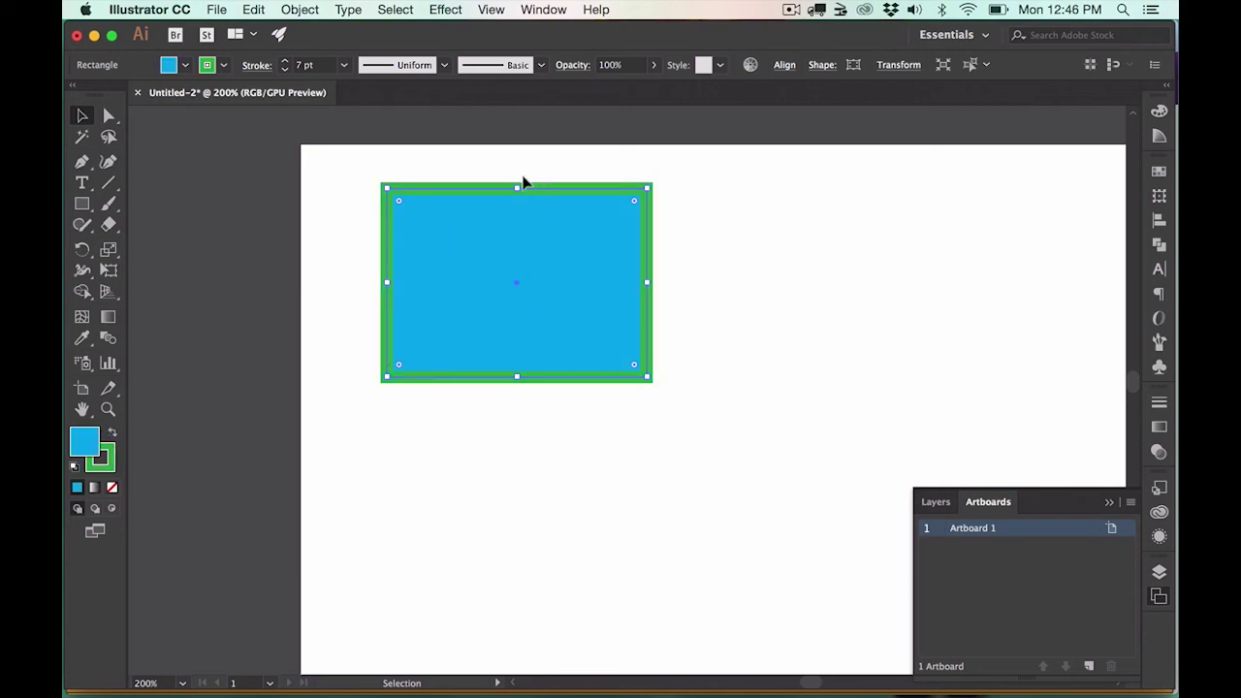
# Step: Remove the green stroke from the blue rectangle by setting its stroke to None
pyautogui.click(110, 464)
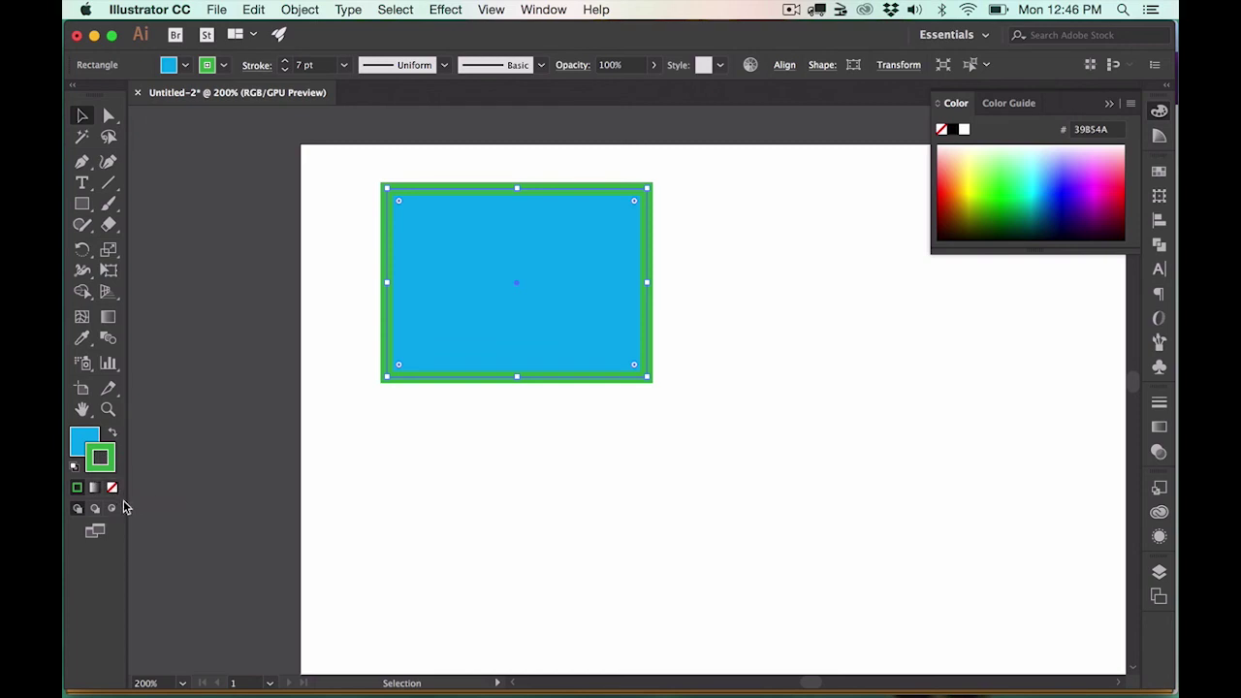
pyautogui.click(113, 488)
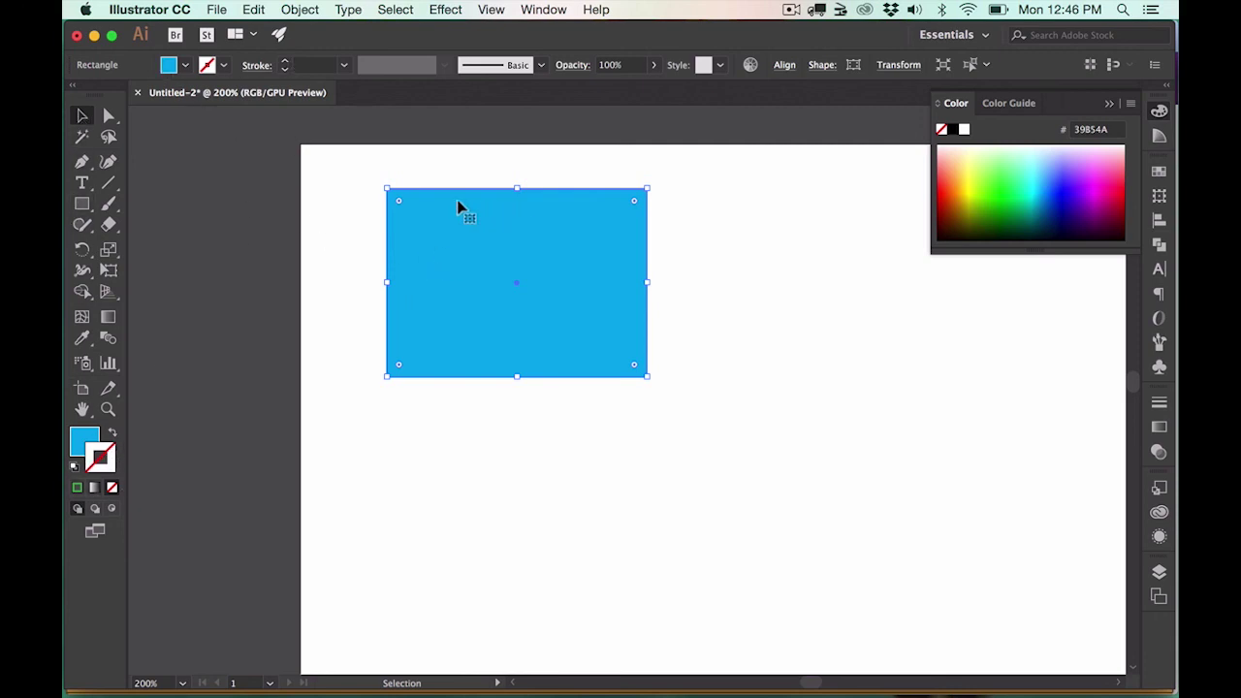
pyautogui.click(347, 274)
pyautogui.click(411, 260)
# Step: Draw a nearly square rounded rectangle beside the blue rectangle and increase the rounding of its corners
pyautogui.click(86, 210)
pyautogui.click(86, 214)
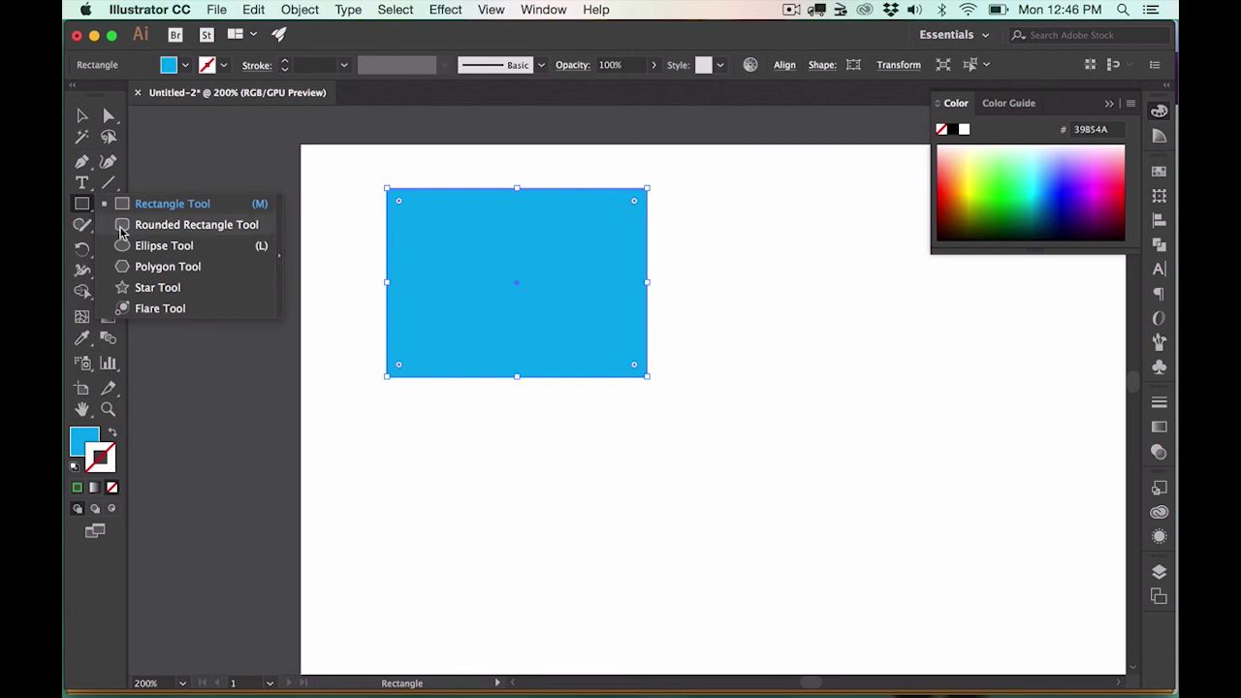
pyautogui.click(122, 225)
pyautogui.moveTo(694, 198); pyautogui.dragTo(930, 441)
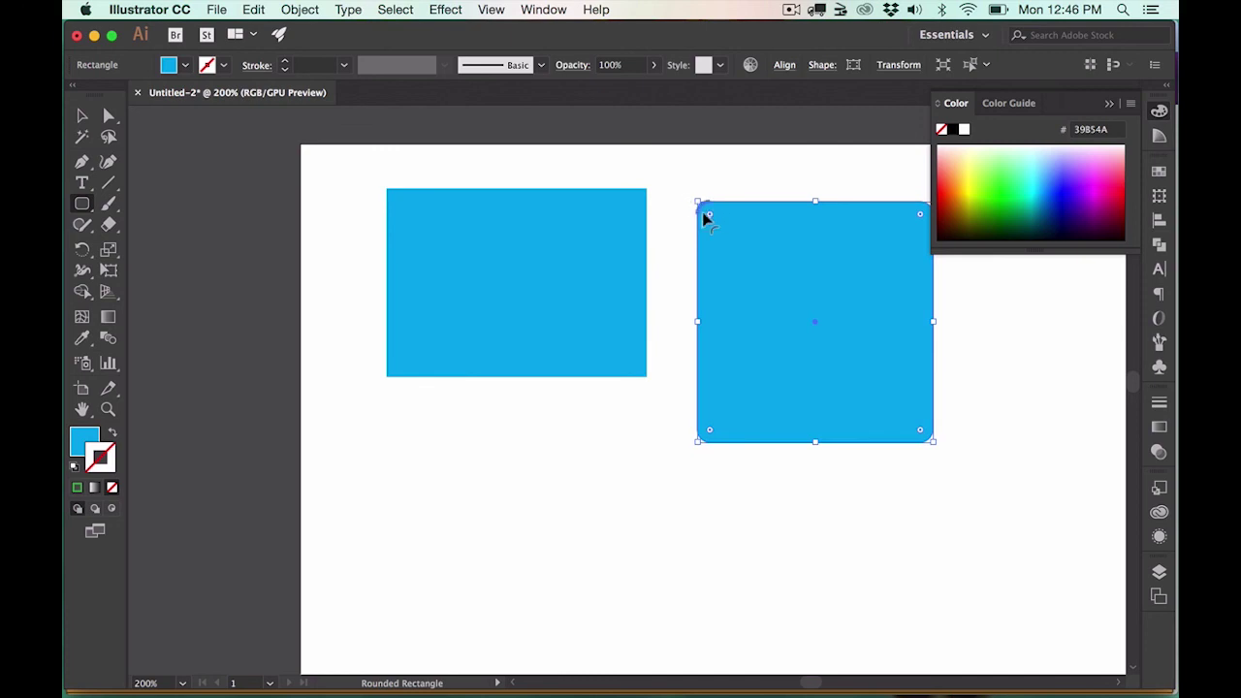
pyautogui.moveTo(706, 216)
pyautogui.mouseDown()
pyautogui.moveTo(739, 241)
pyautogui.moveTo(723, 233)
pyautogui.mouseUp()
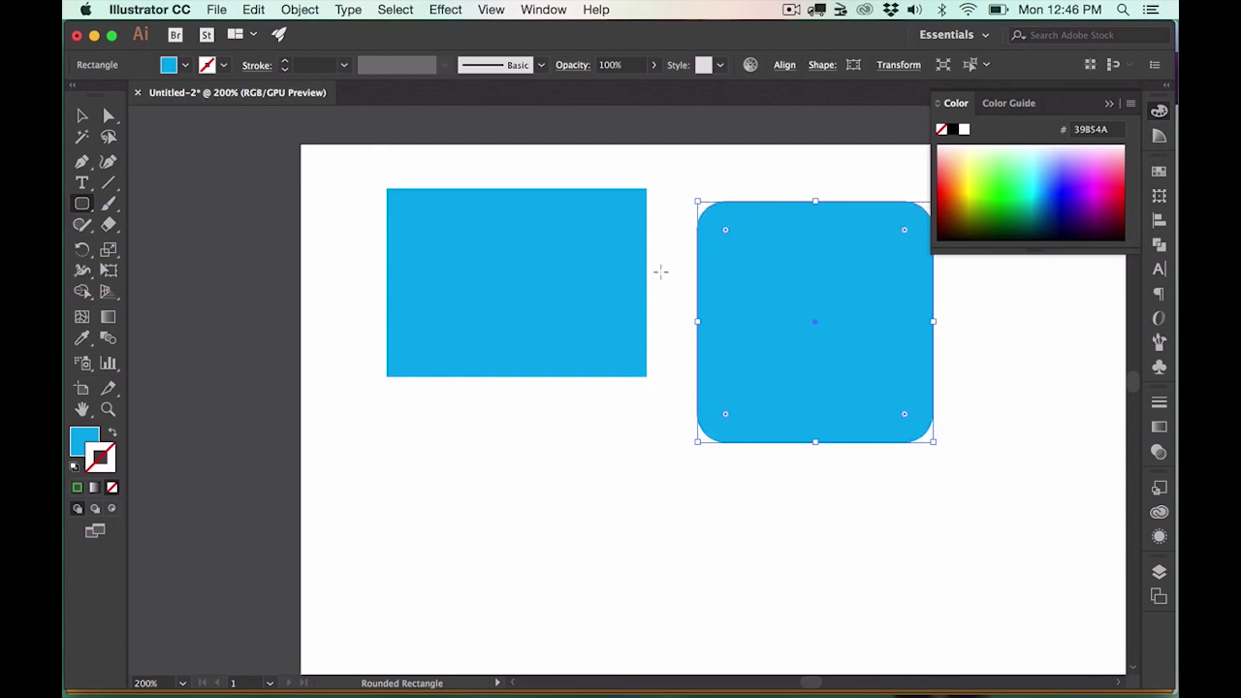
# Step: Create a 3 in wide, 5 in high rounded rectangle with a 0.3 in corner radius below the other shapes and move it slightly left
pyautogui.click(469, 441)
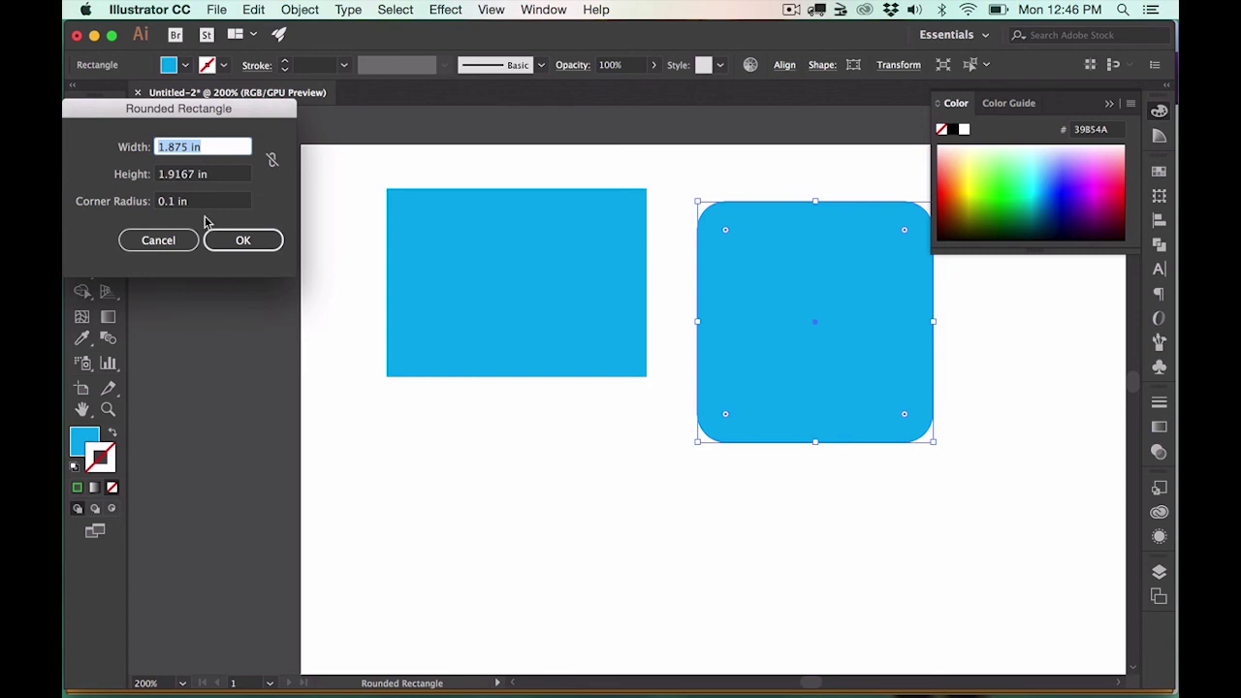
pyautogui.write('3')
pyautogui.press('Tab')
pyautogui.write('5')
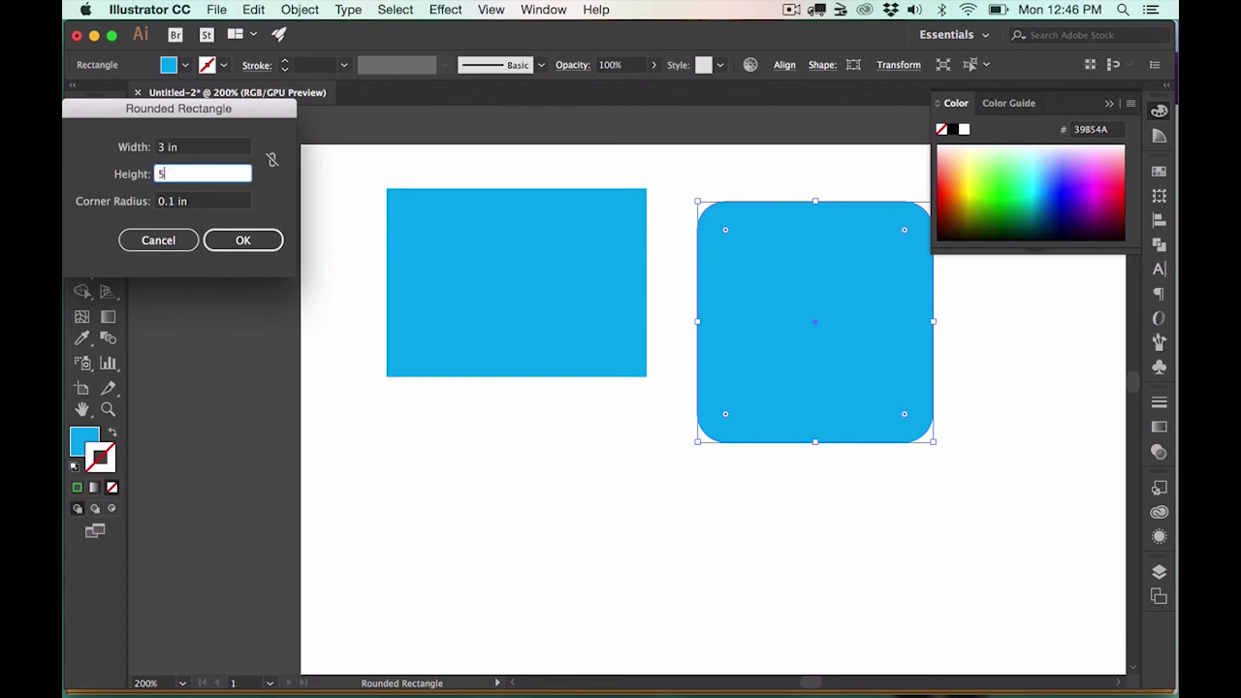
pyautogui.press('Tab')
pyautogui.click(164, 200)
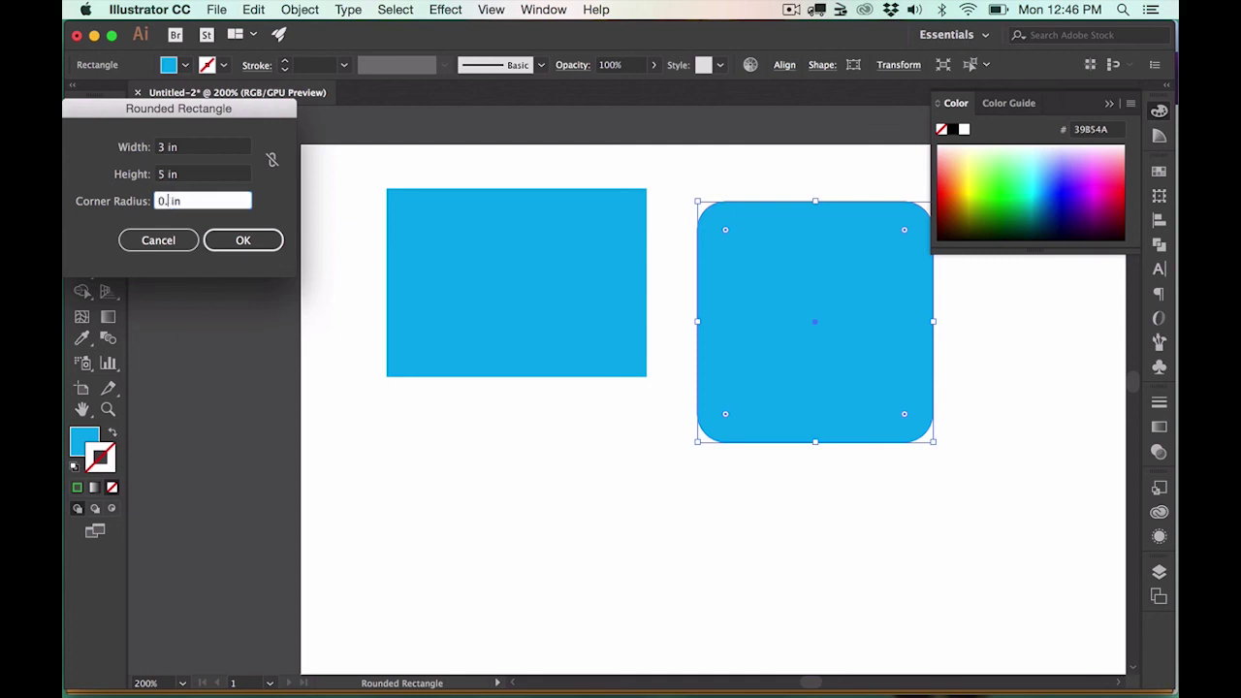
pyautogui.write('3')
pyautogui.click(237, 240)
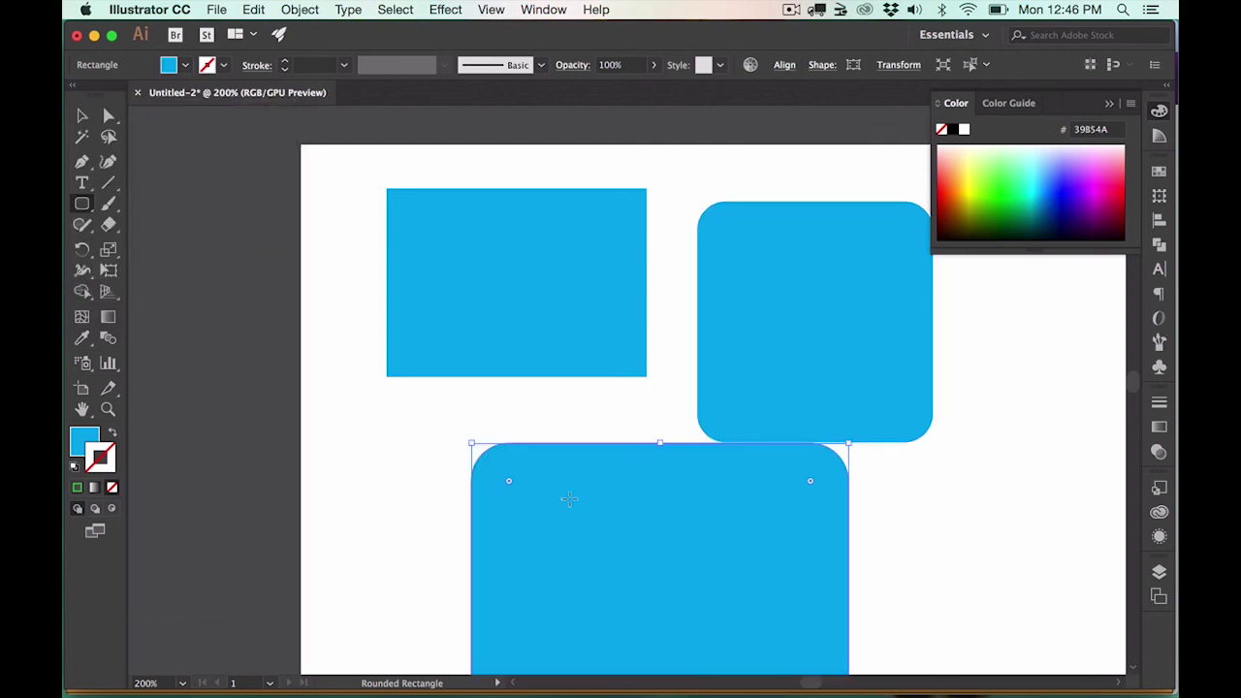
pyautogui.press('v')
pyautogui.scroll(-3, 589, 499)
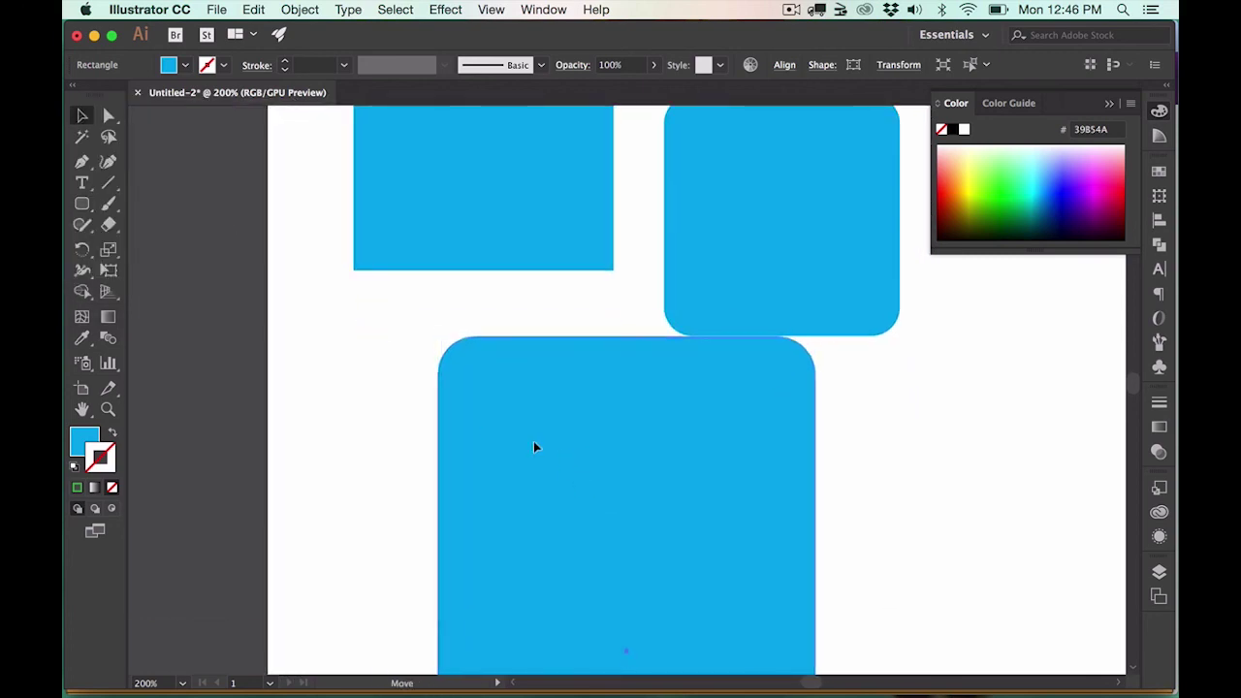
pyautogui.moveTo(533, 447); pyautogui.dragTo(475, 433)
# Step: Examine the tool variants grouped with the Rectangle, Type and Eraser tools, including Ellipse, Area Type and Vertical Type on a Path
pyautogui.click(84, 205)
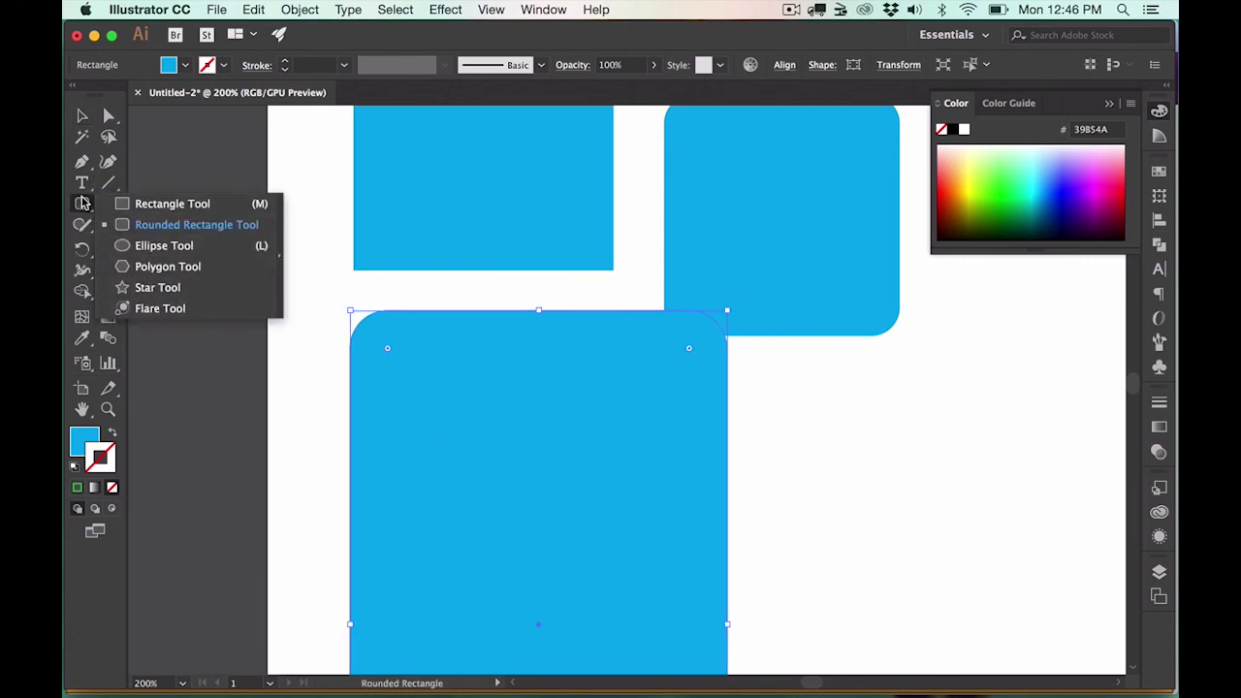
pyautogui.click(141, 204)
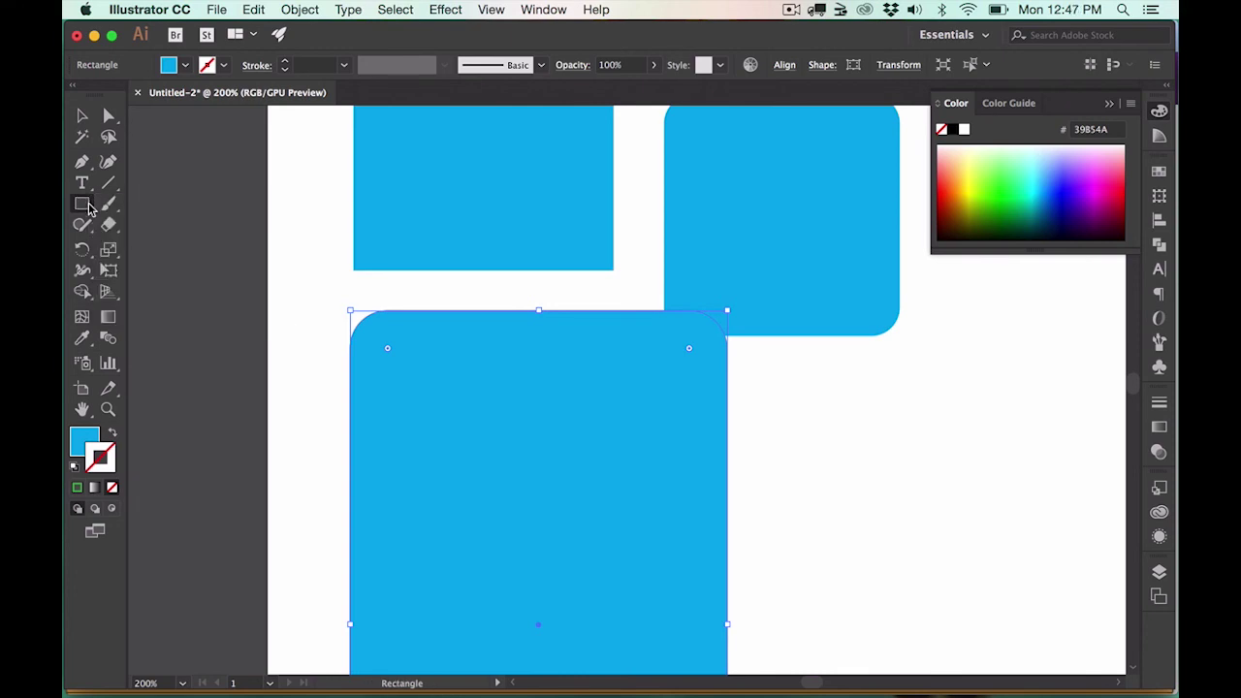
pyautogui.click(87, 205)
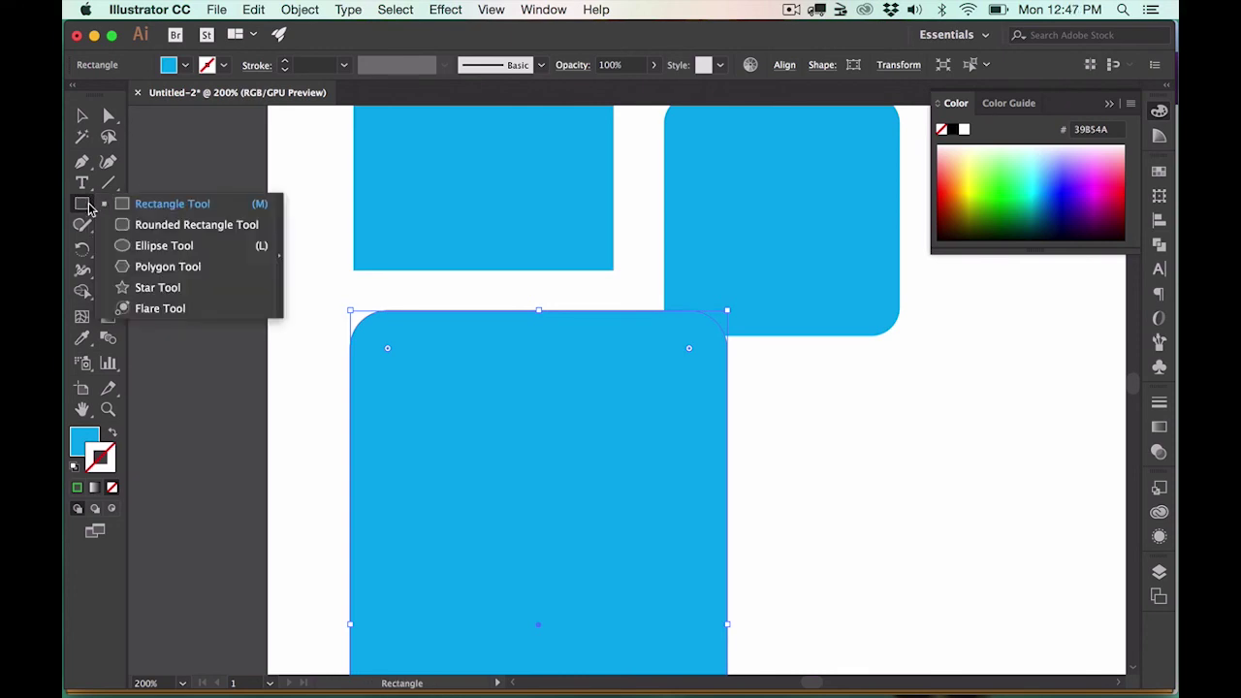
pyautogui.click(146, 246)
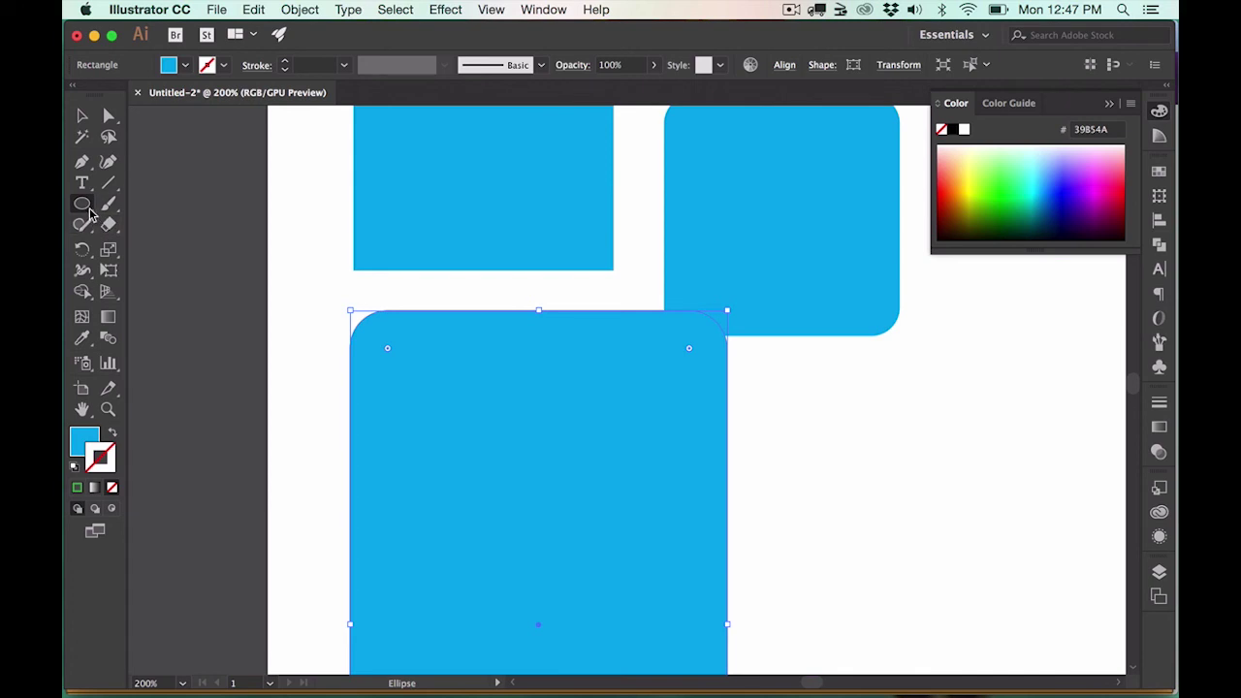
pyautogui.click(87, 212)
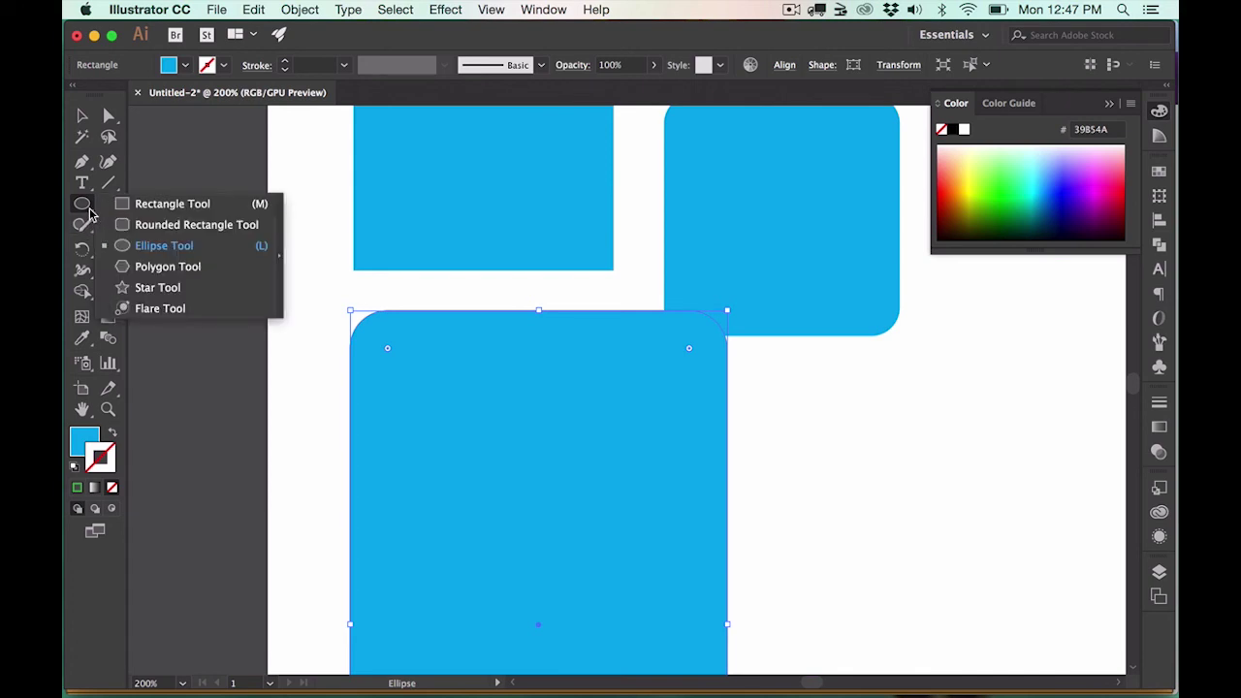
pyautogui.click(150, 203)
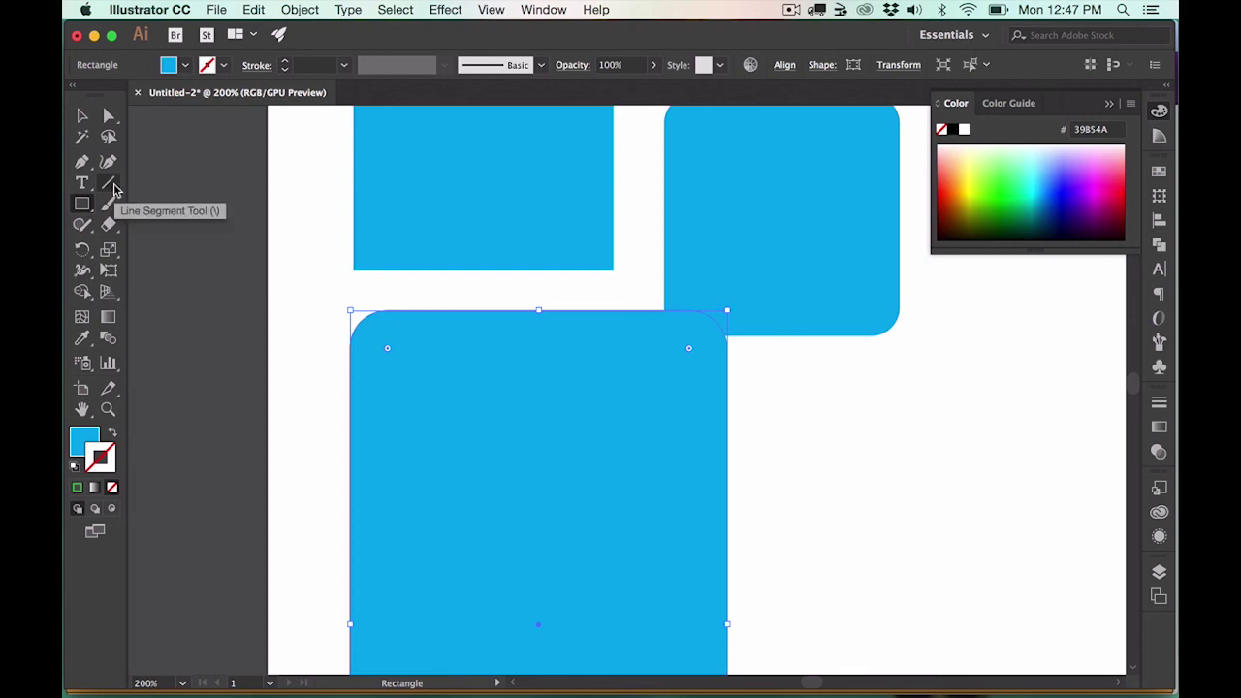
pyautogui.click(83, 184)
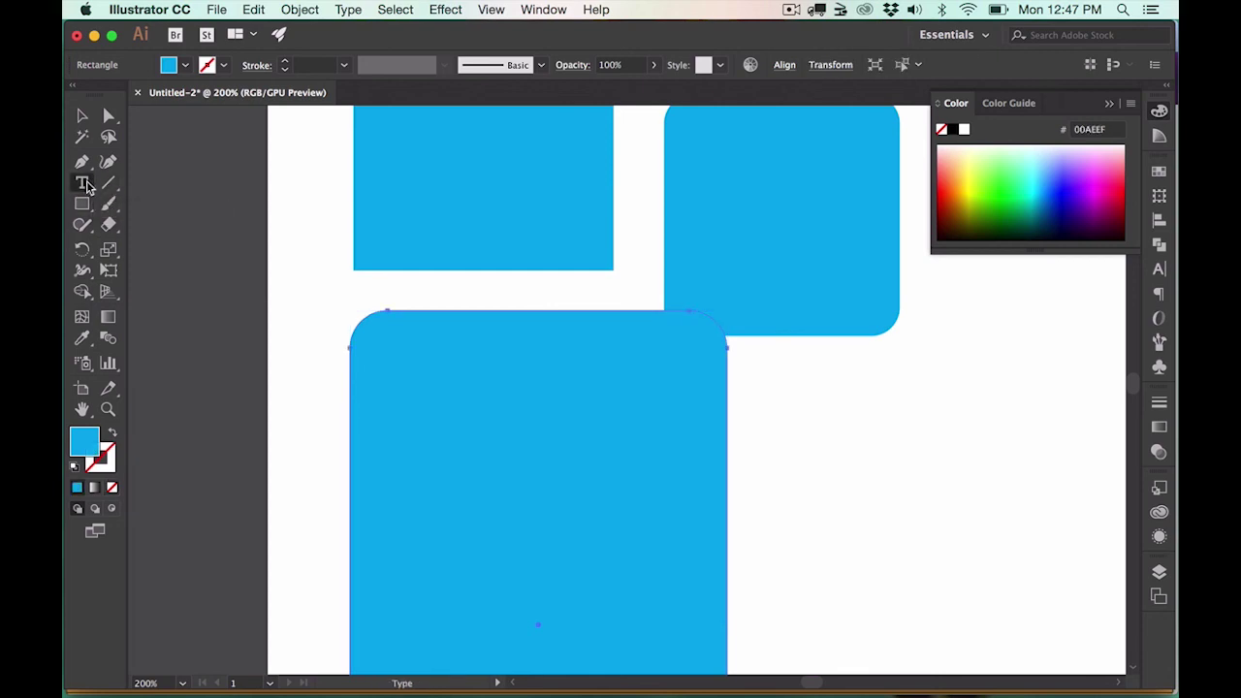
pyautogui.click(85, 184)
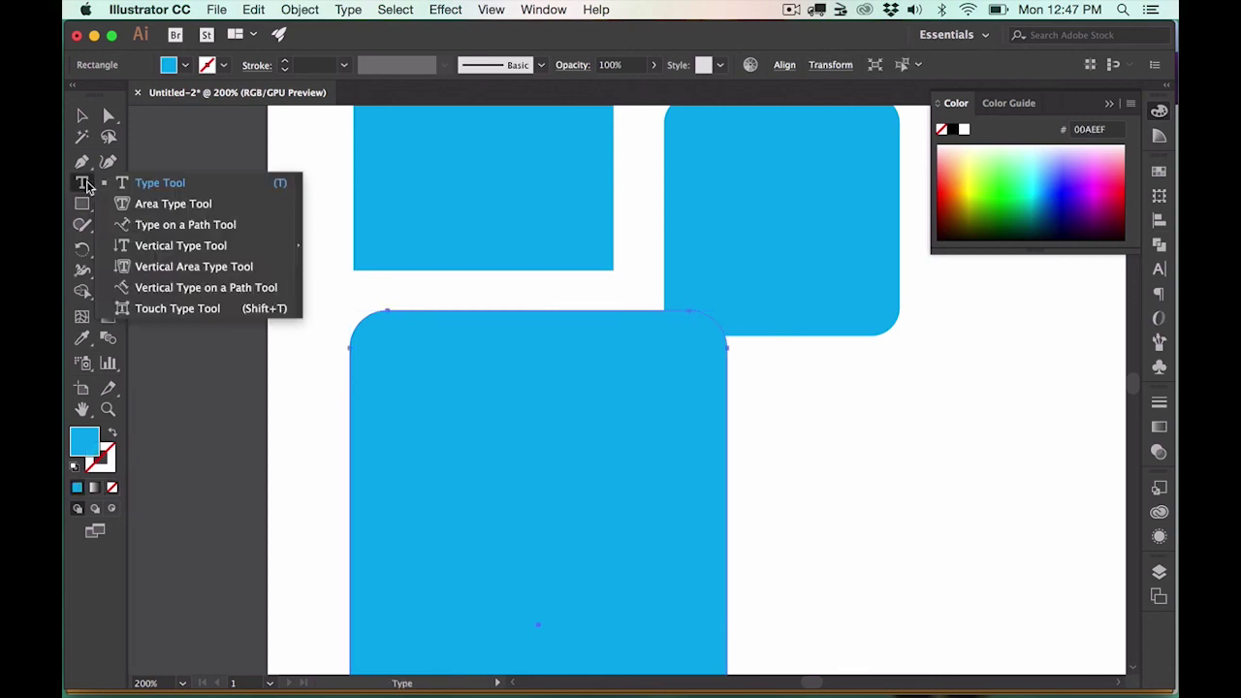
pyautogui.click(173, 204)
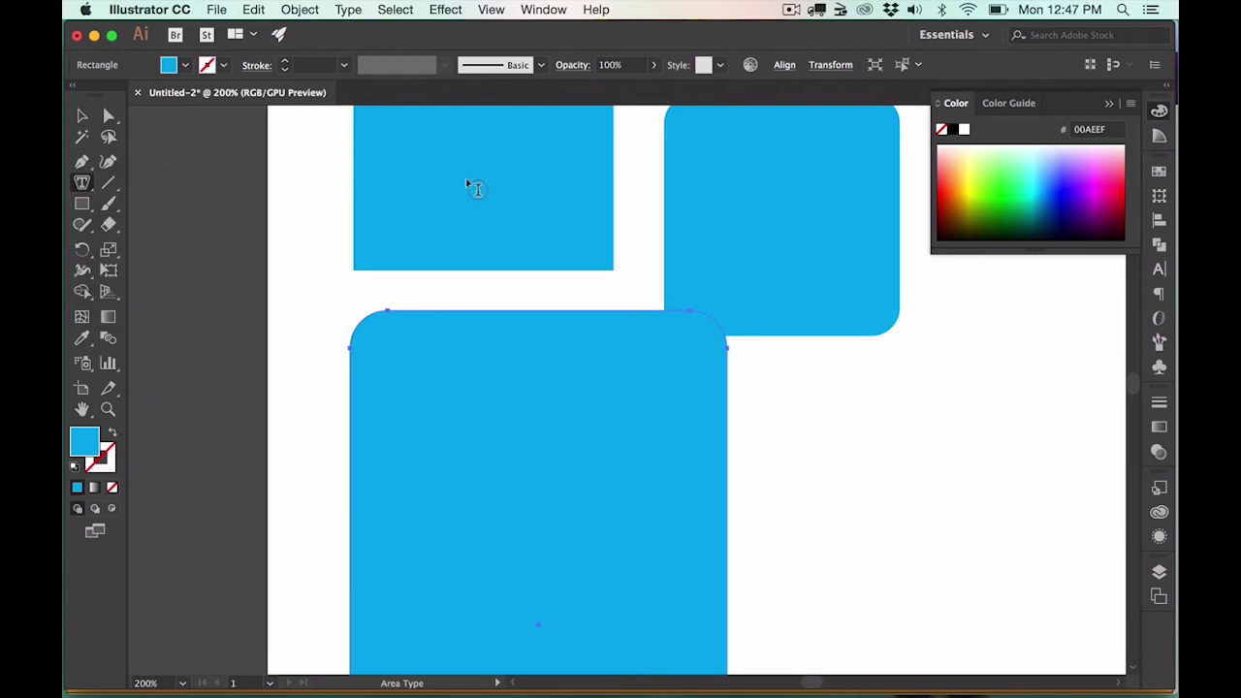
pyautogui.click(81, 182)
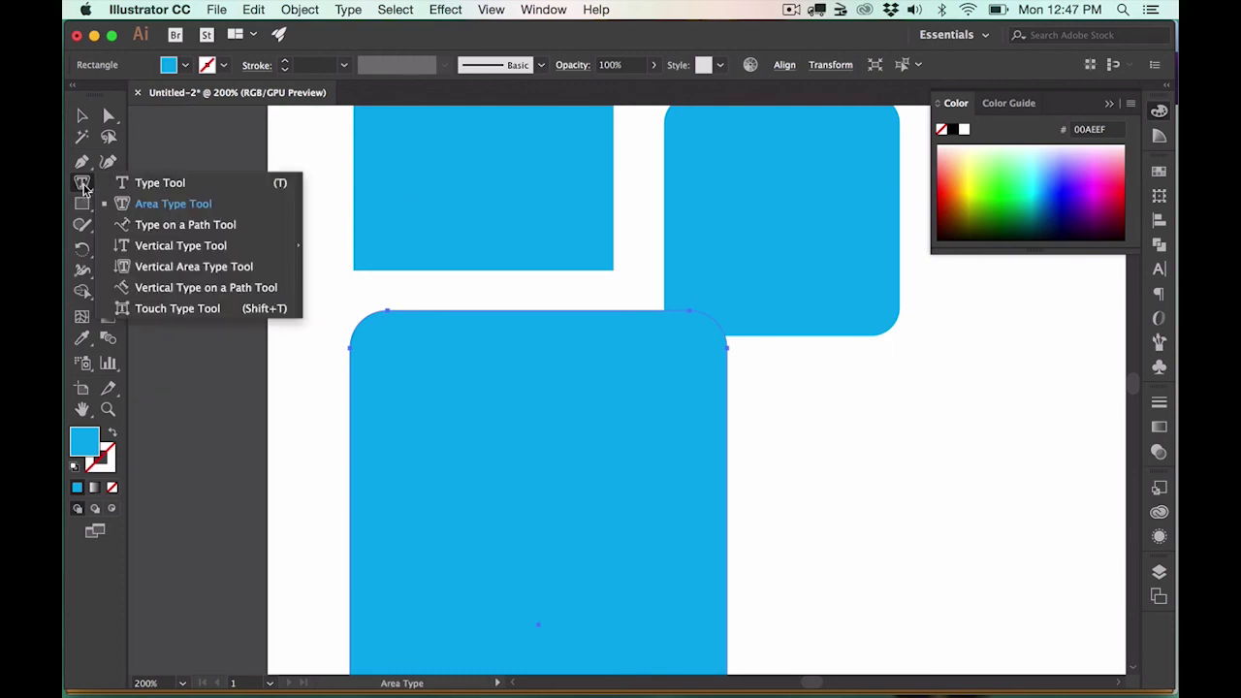
pyautogui.click(164, 289)
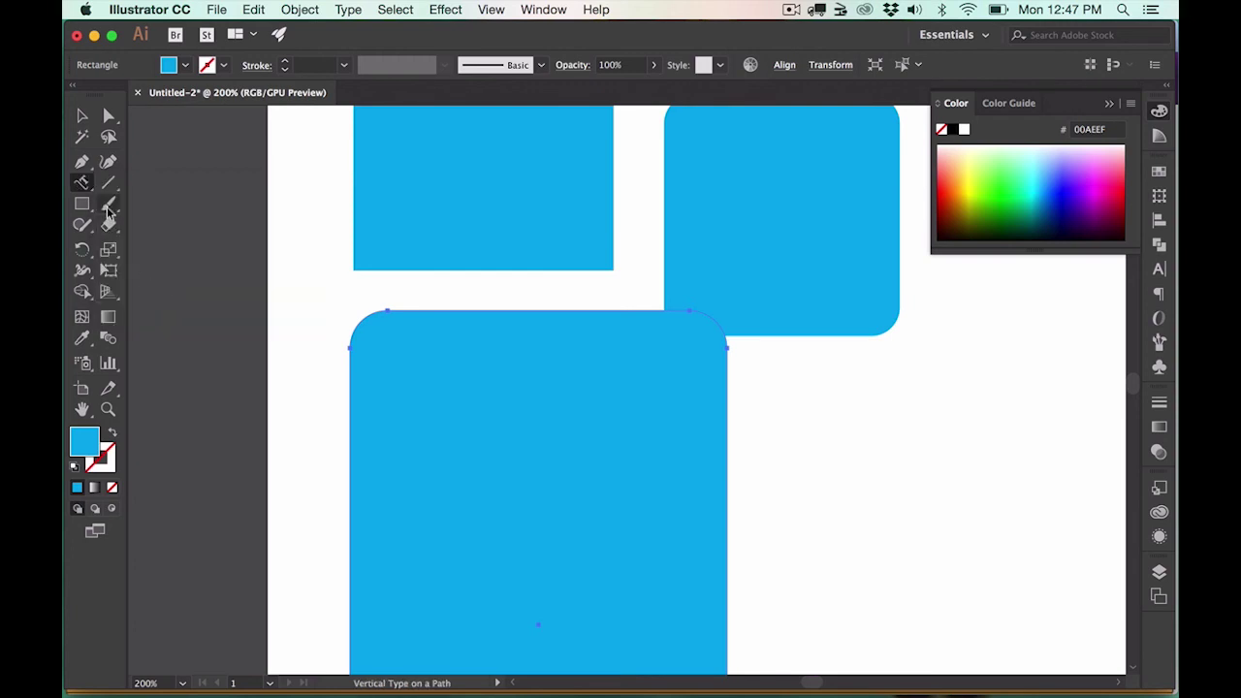
pyautogui.moveTo(87, 186); pyautogui.dragTo(104, 187)
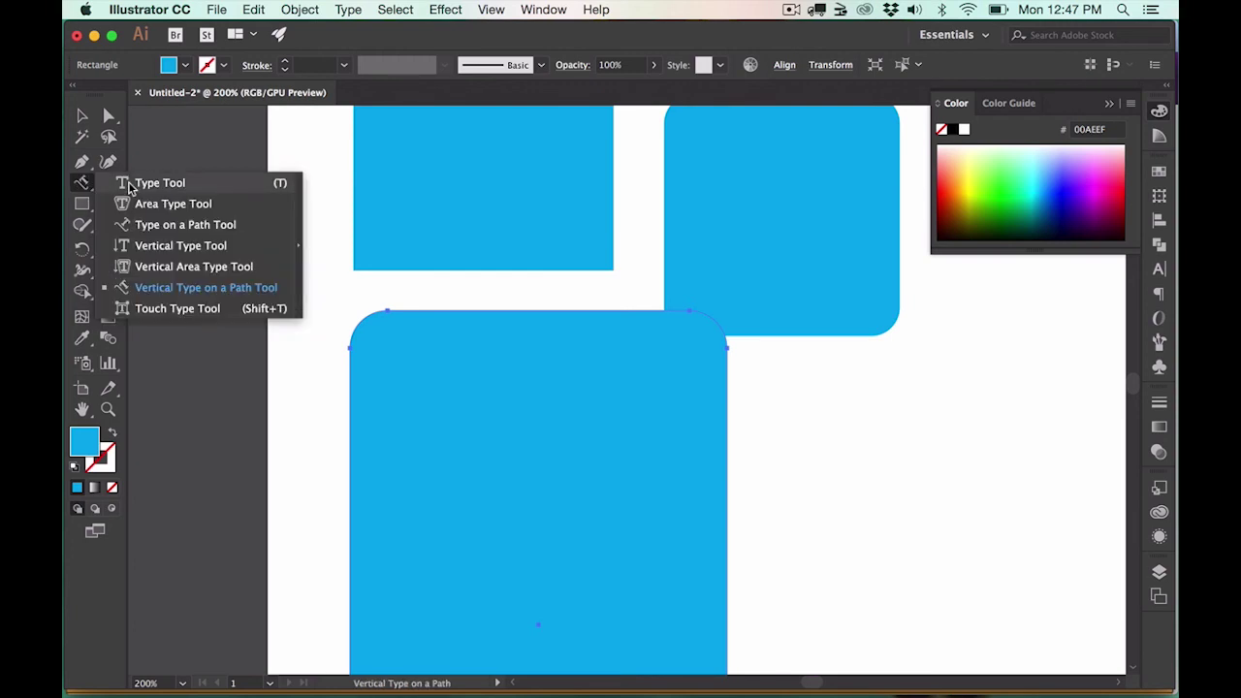
pyautogui.click(145, 183)
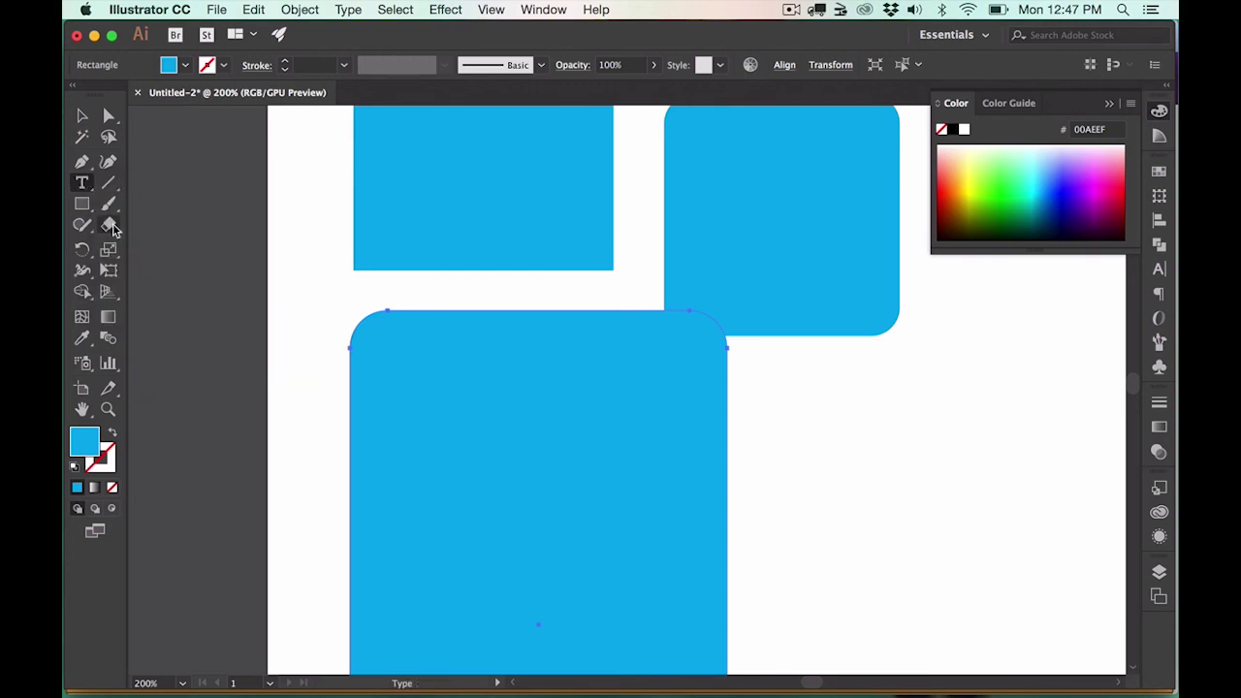
pyautogui.click(113, 223)
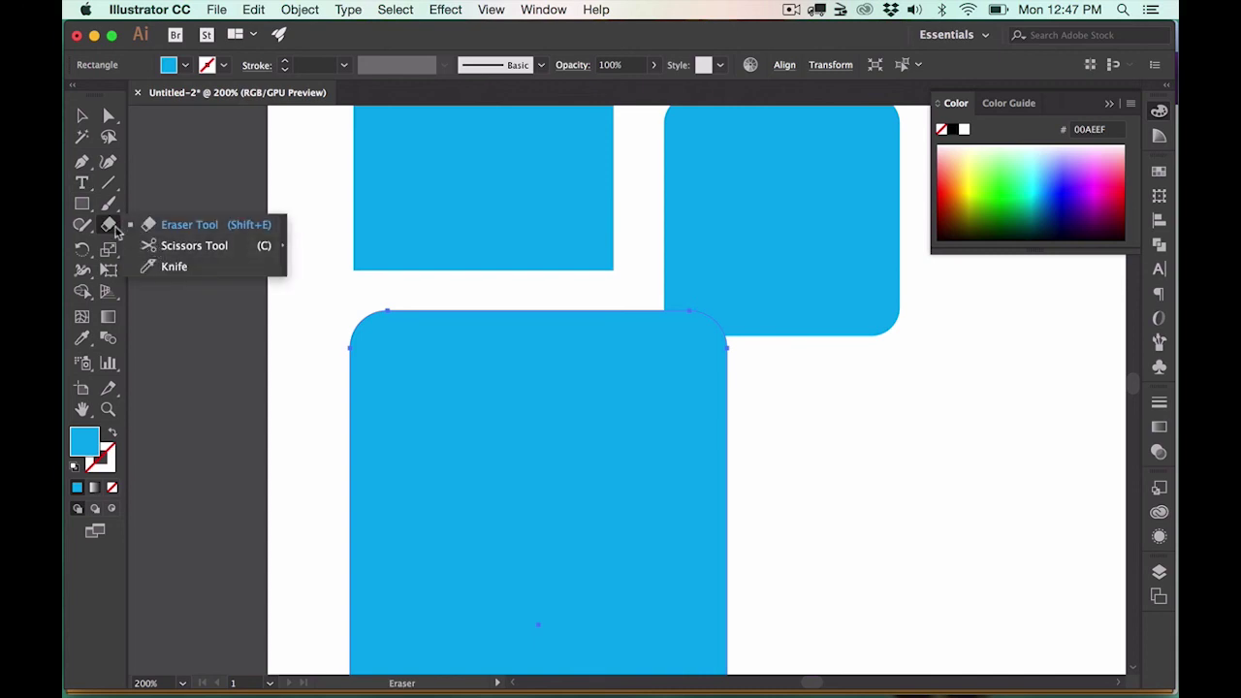
# Step: Delete the large rounded rectangle and the plain blue rectangle, keeping only the smaller rounded square
pyautogui.press('v')
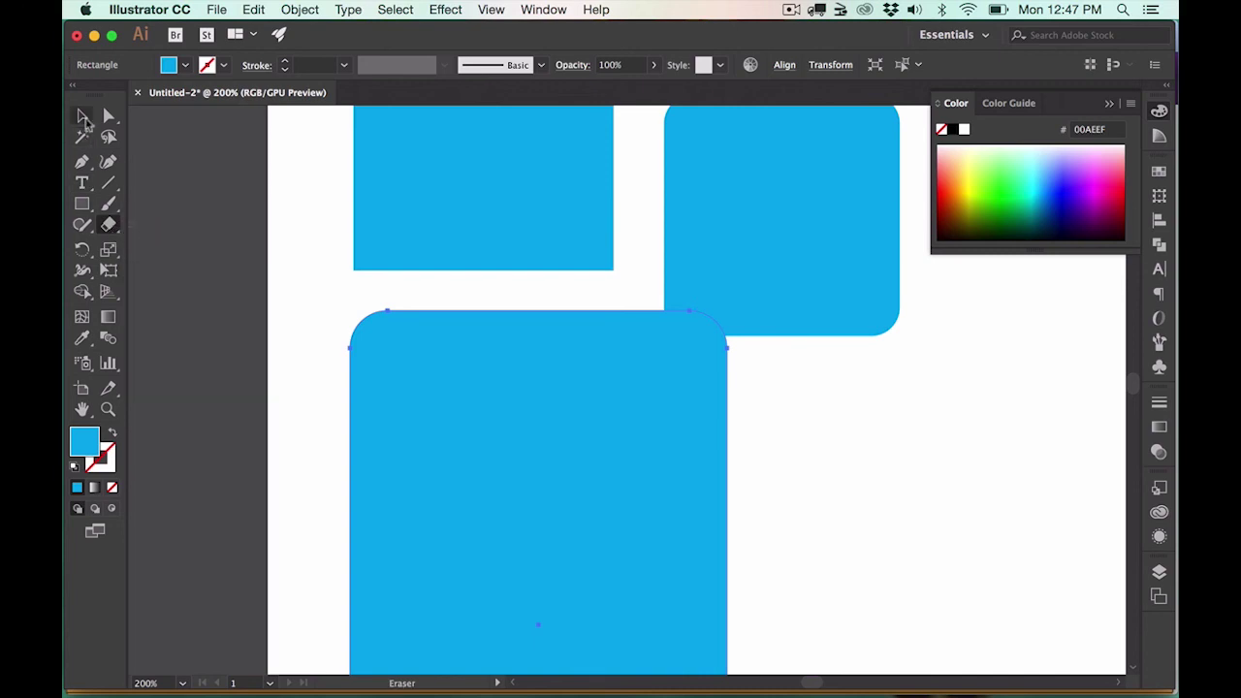
pyautogui.click(469, 231)
pyautogui.click(514, 385)
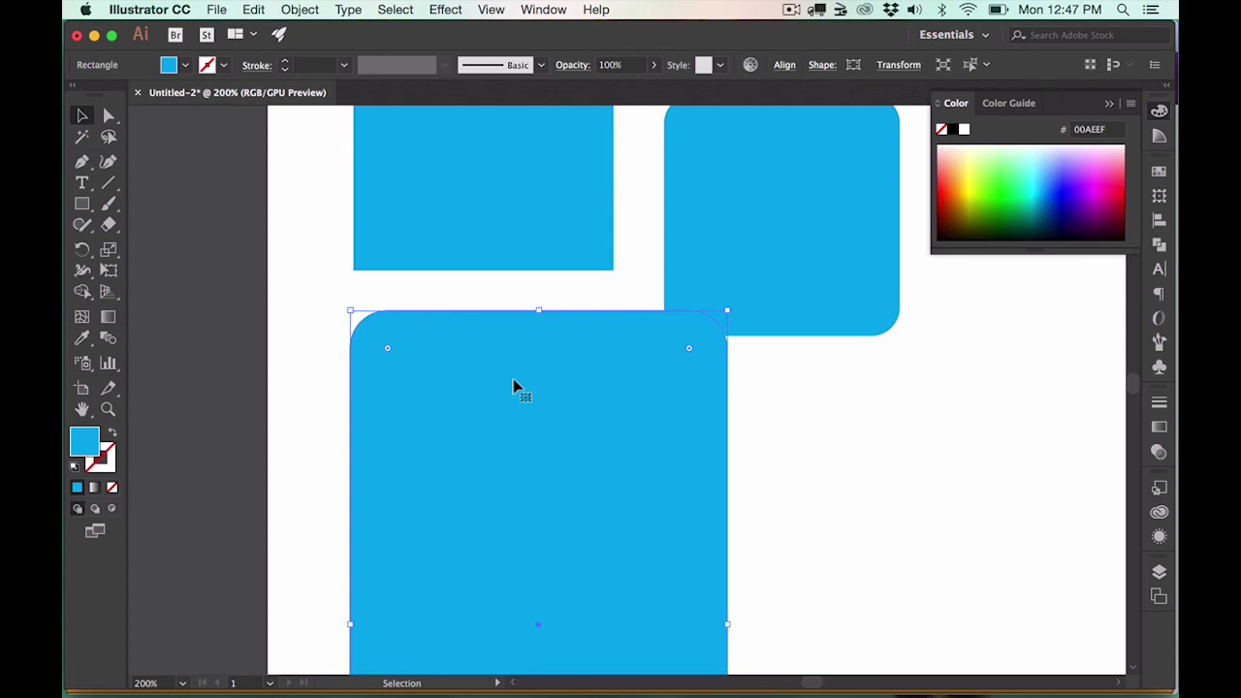
pyautogui.press('Delete')
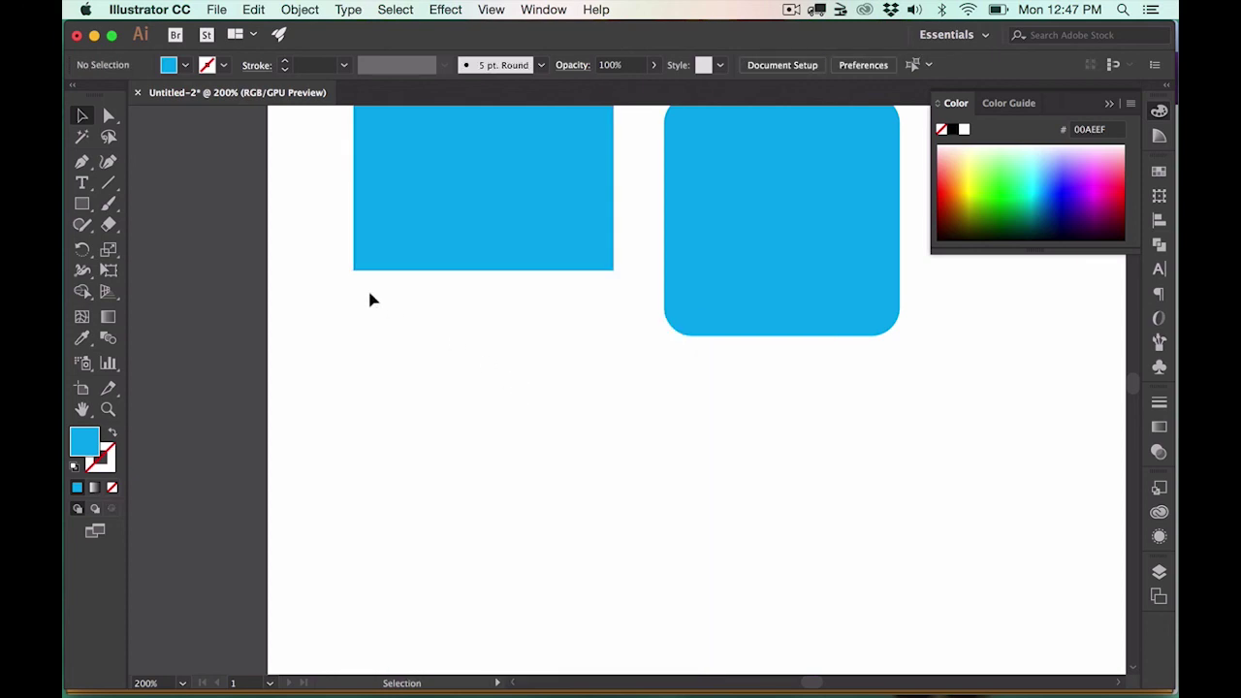
pyautogui.click(510, 250)
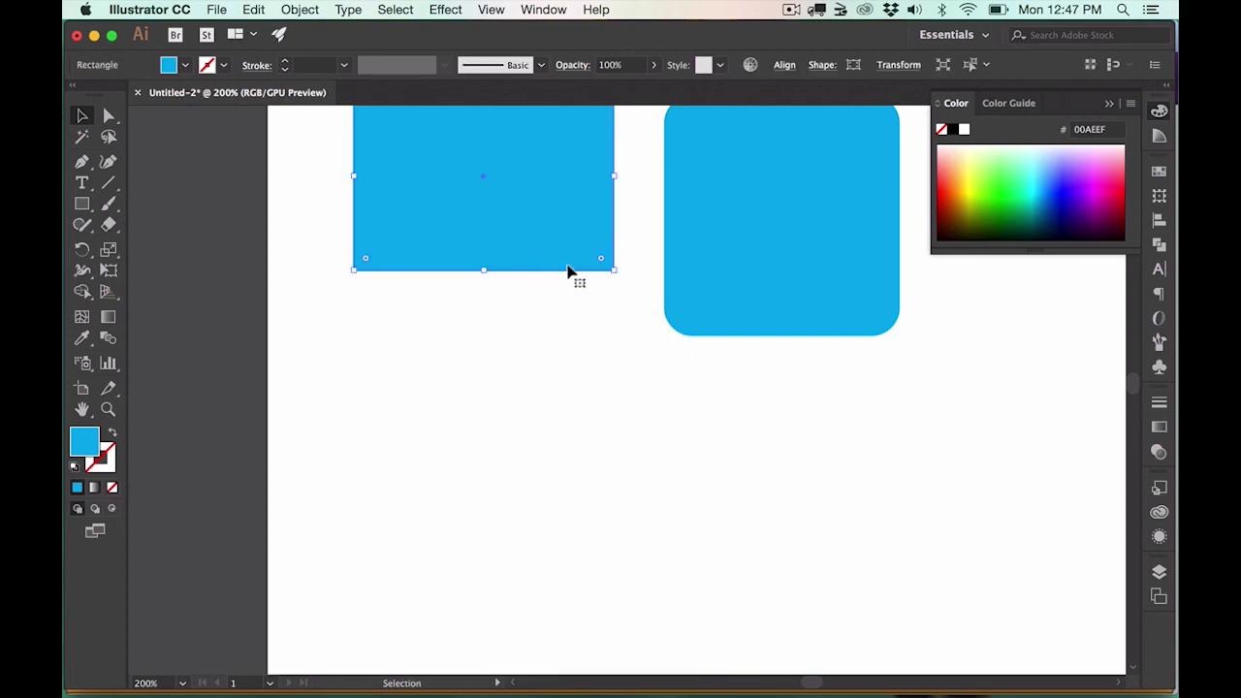
pyautogui.press('Delete')
pyautogui.scroll(2, 567, 272)
pyautogui.hscroll(1, 567, 273)
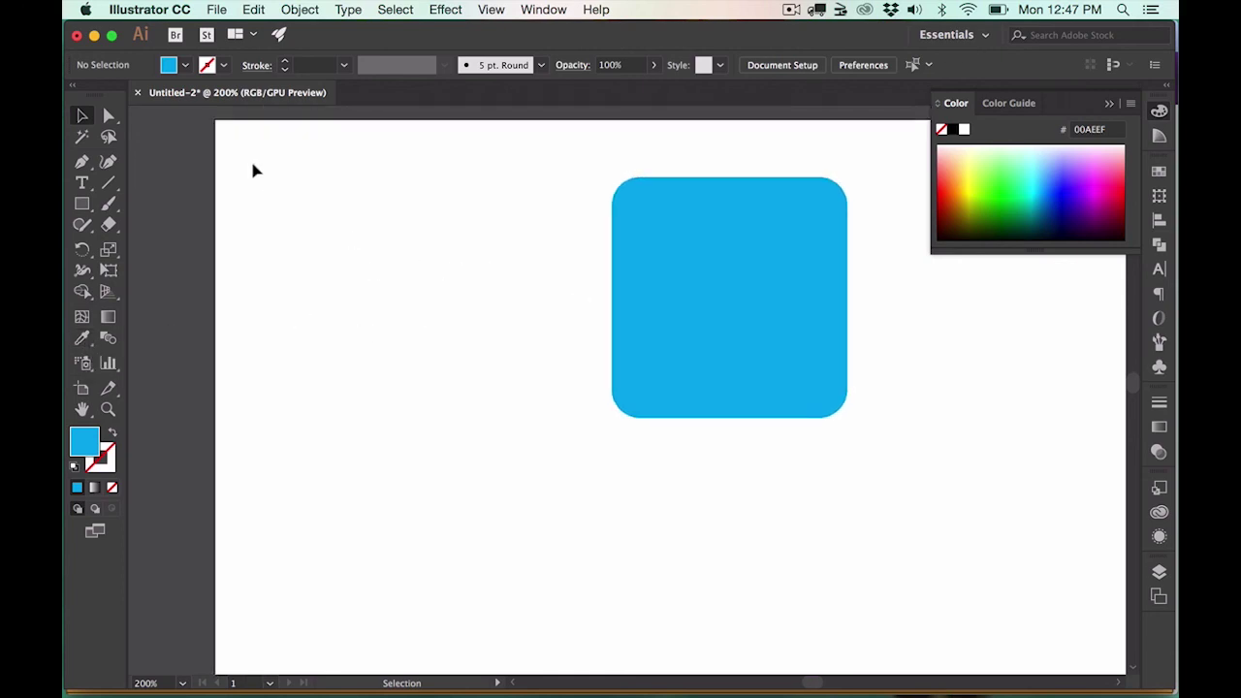
# Step: Make two copies of the blue rounded square, placing one to its lower right and the other just below it
pyautogui.click(665, 245)
pyautogui.press('super+v')
pyautogui.moveTo(656, 362); pyautogui.dragTo(1014, 437)
pyautogui.scroll(-2, 950, 448)
pyautogui.scroll(-2, 950, 448)
pyautogui.press('super+v')
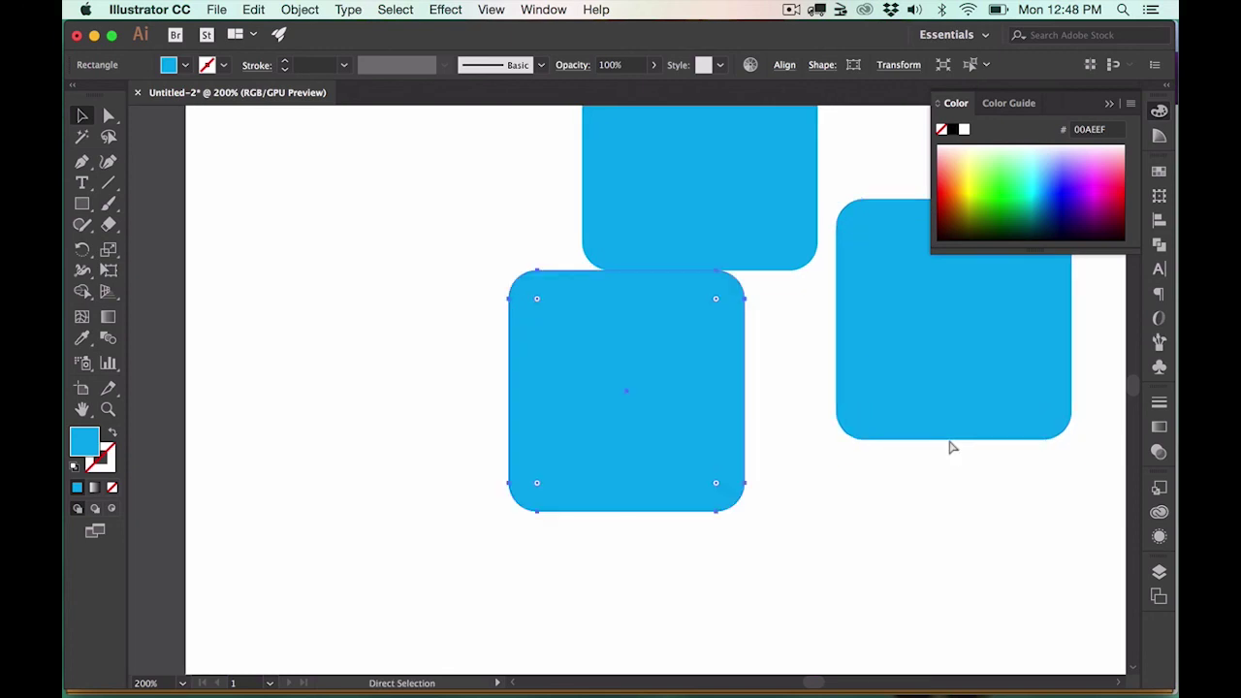
pyautogui.moveTo(715, 388); pyautogui.dragTo(800, 434)
# Step: Fill the rounded square on the right with the dark green swatch
pyautogui.click(928, 359)
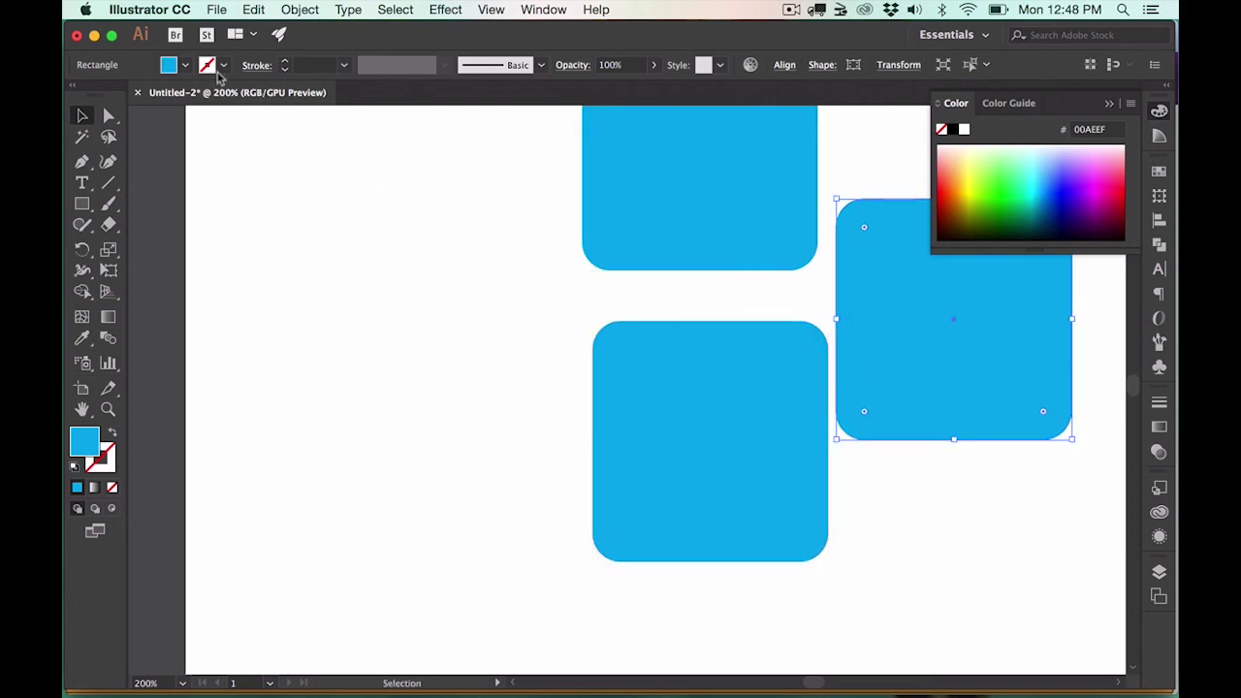
pyautogui.click(185, 65)
pyautogui.click(133, 106)
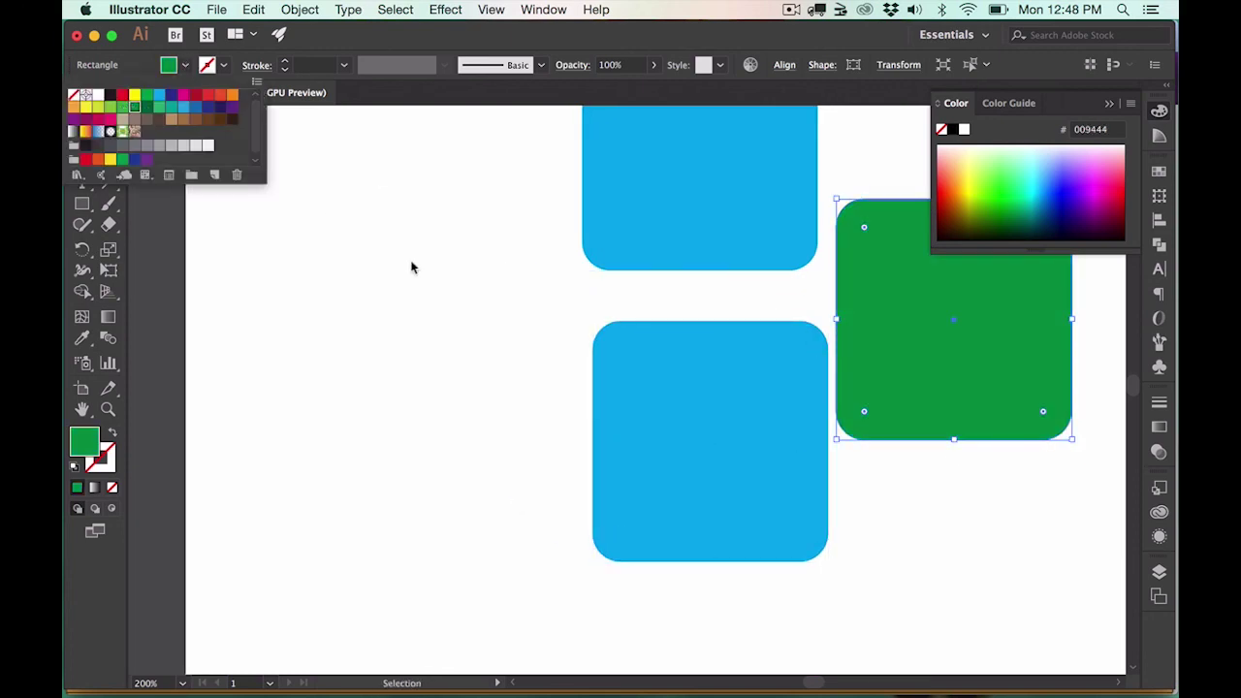
# Step: Fill the lower rounded square with the yellow swatch
pyautogui.click(664, 409)
pyautogui.click(687, 382)
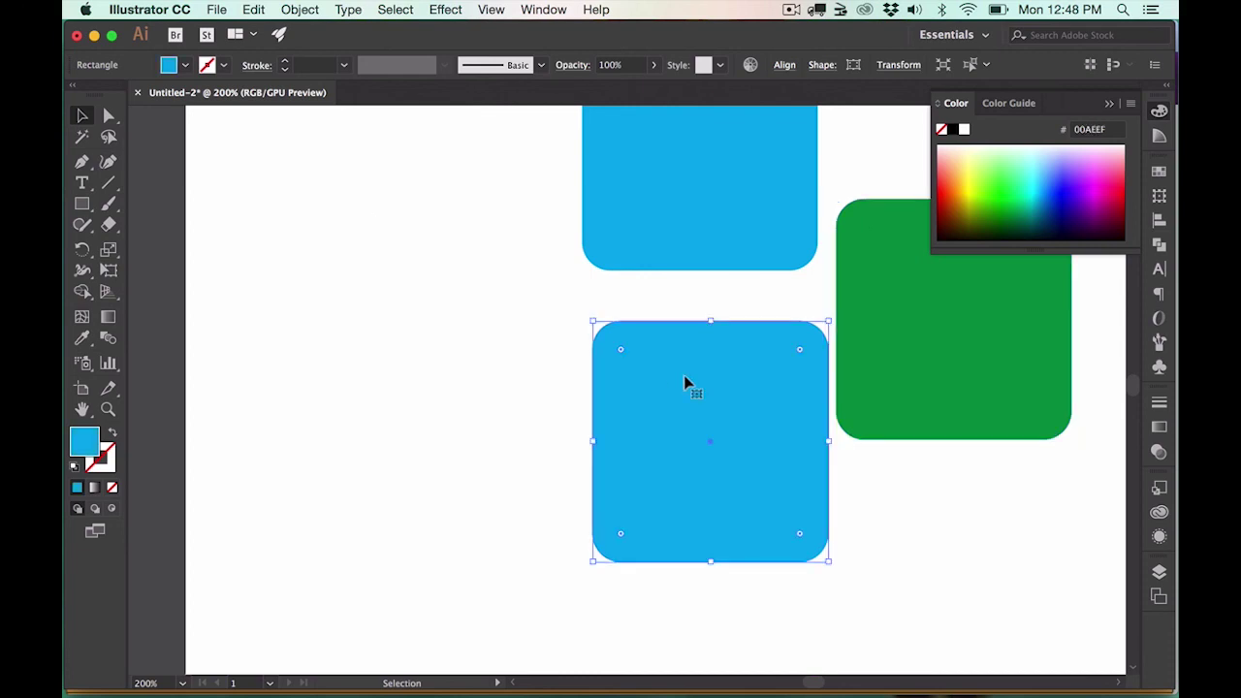
pyautogui.click(185, 66)
pyautogui.click(86, 106)
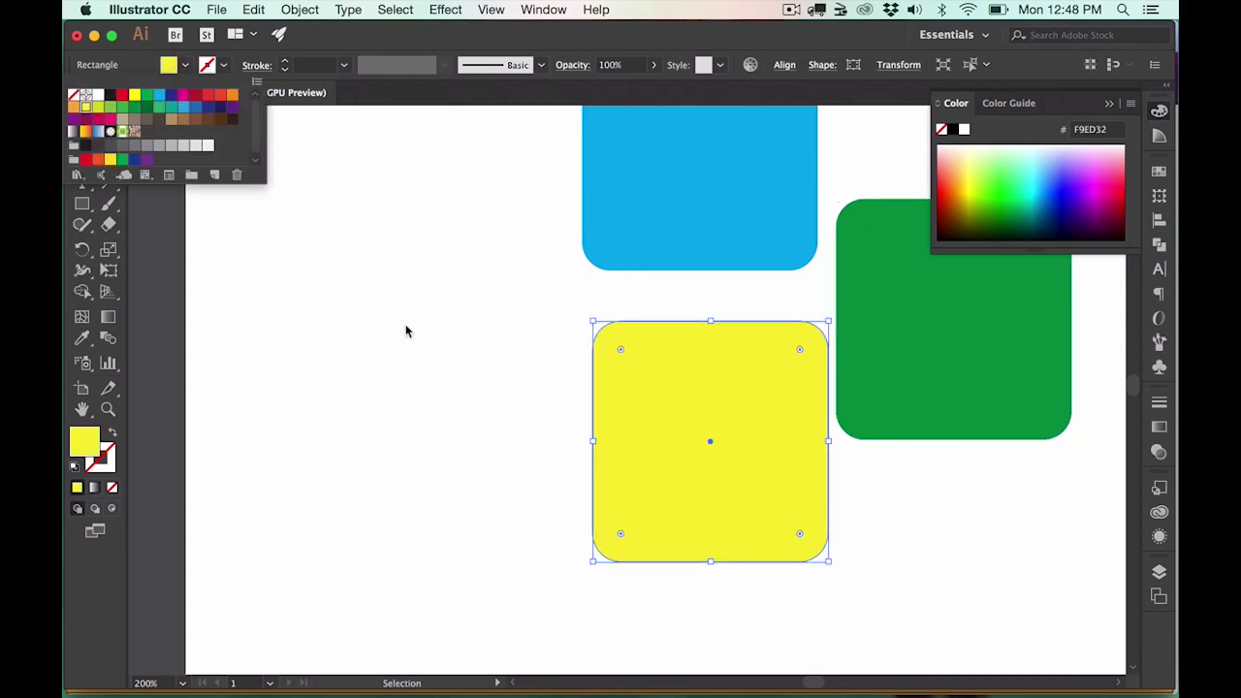
pyautogui.click(624, 463)
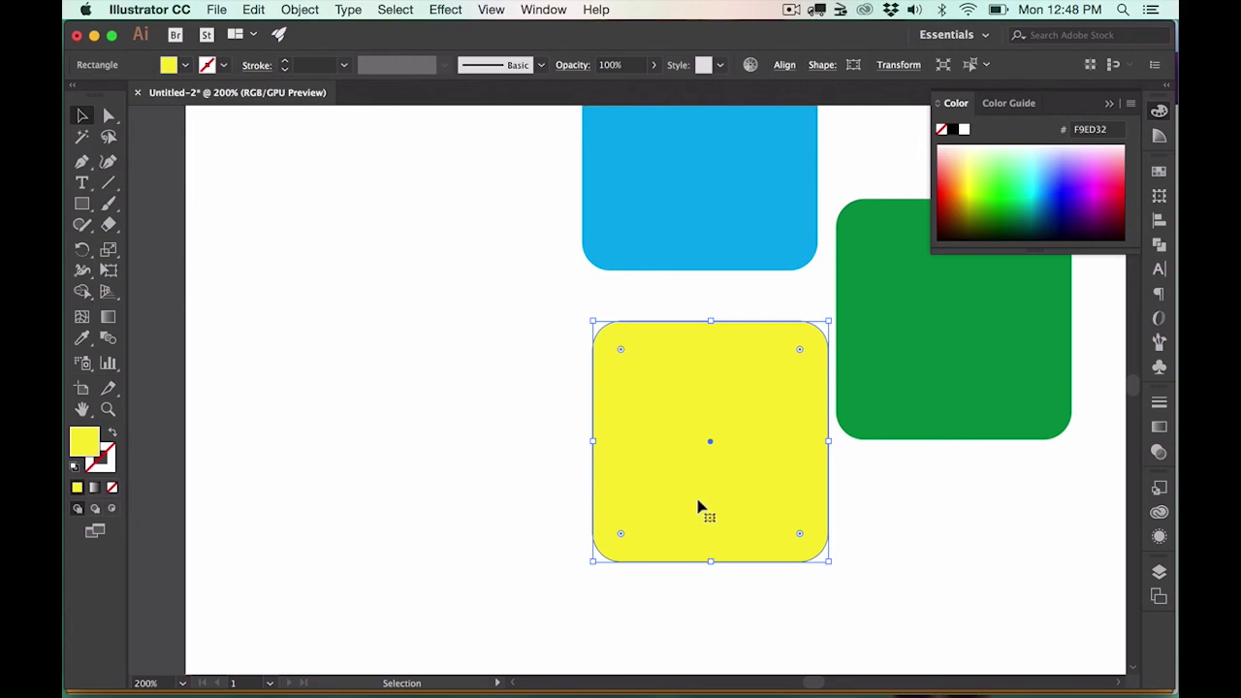
# Step: Paste another blue rounded square, place it to the left of the other squares and fill it with the light orange swatch
pyautogui.press('super+v')
pyautogui.moveTo(603, 429); pyautogui.dragTo(391, 332)
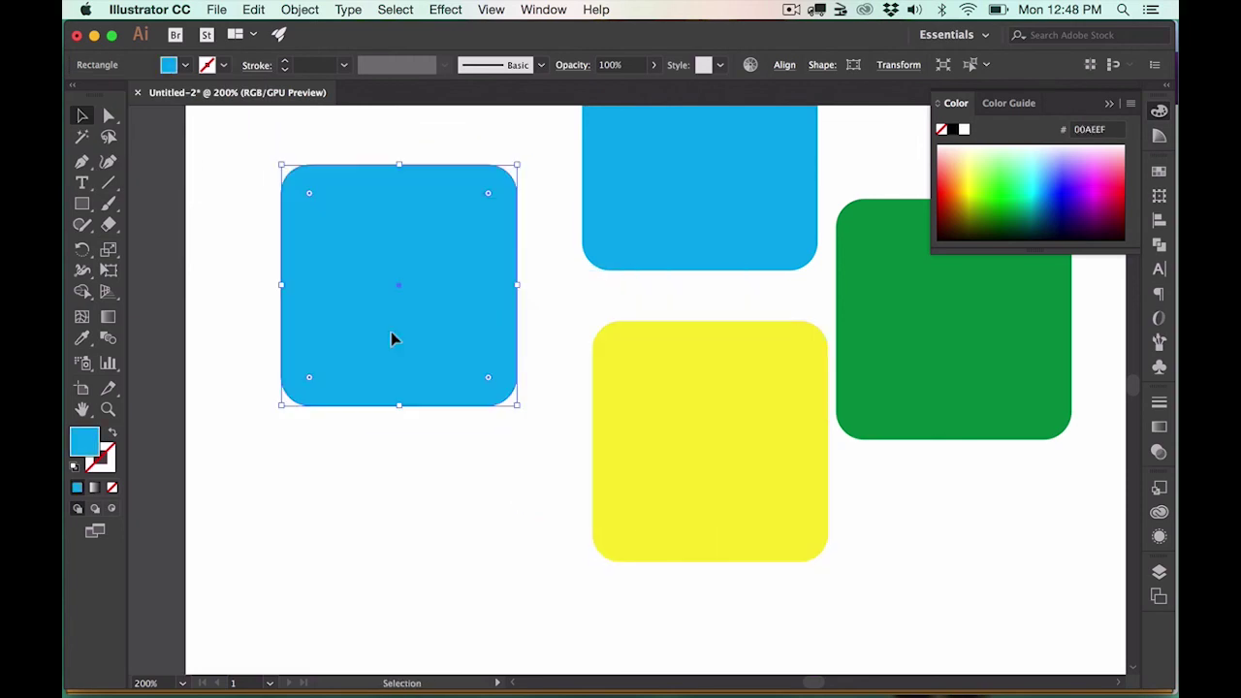
pyautogui.click(184, 65)
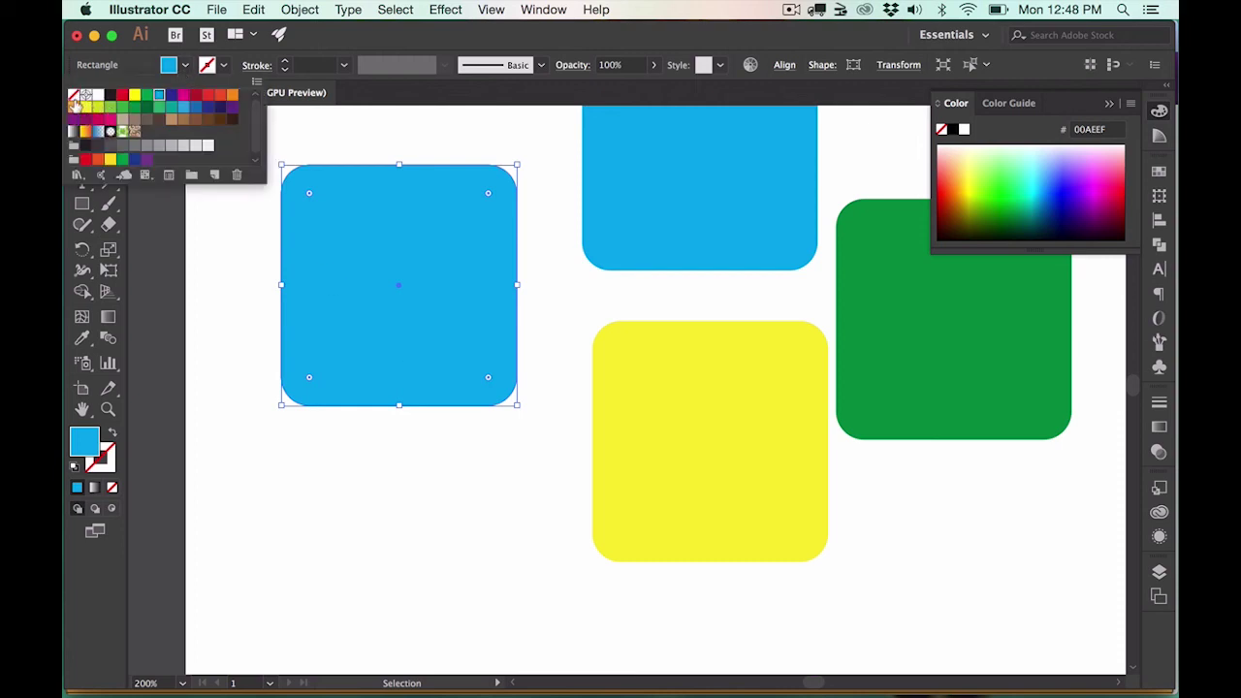
pyautogui.click(84, 107)
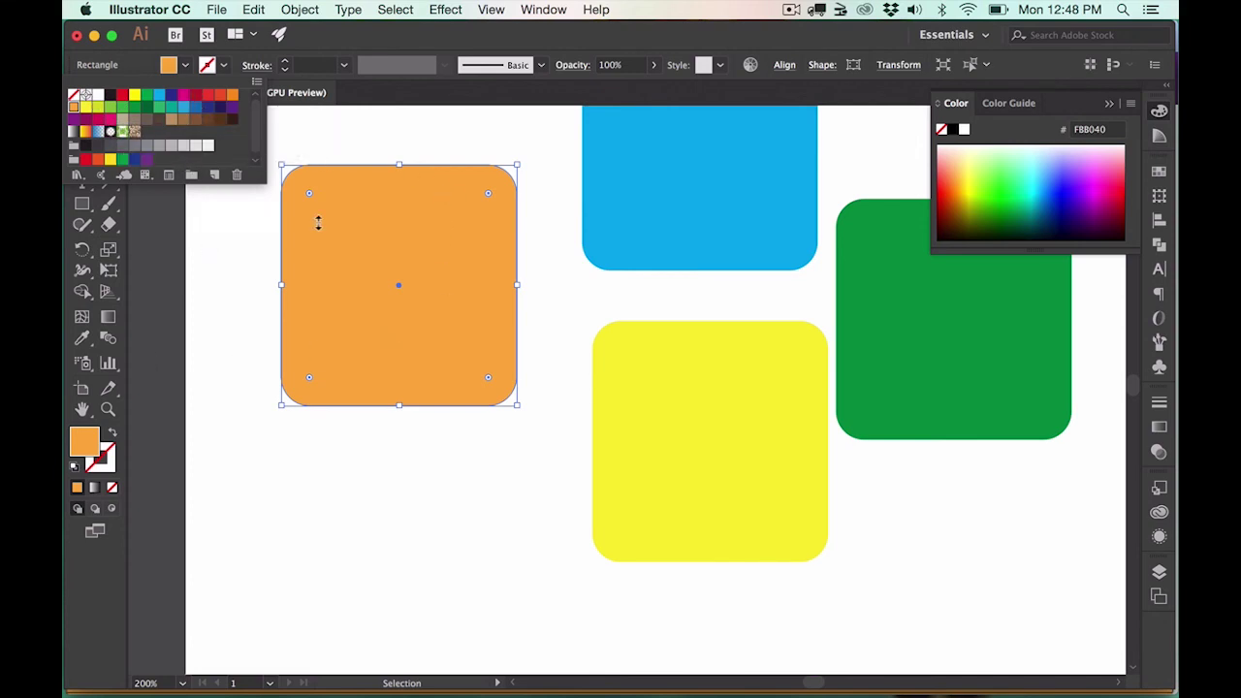
pyautogui.click(425, 335)
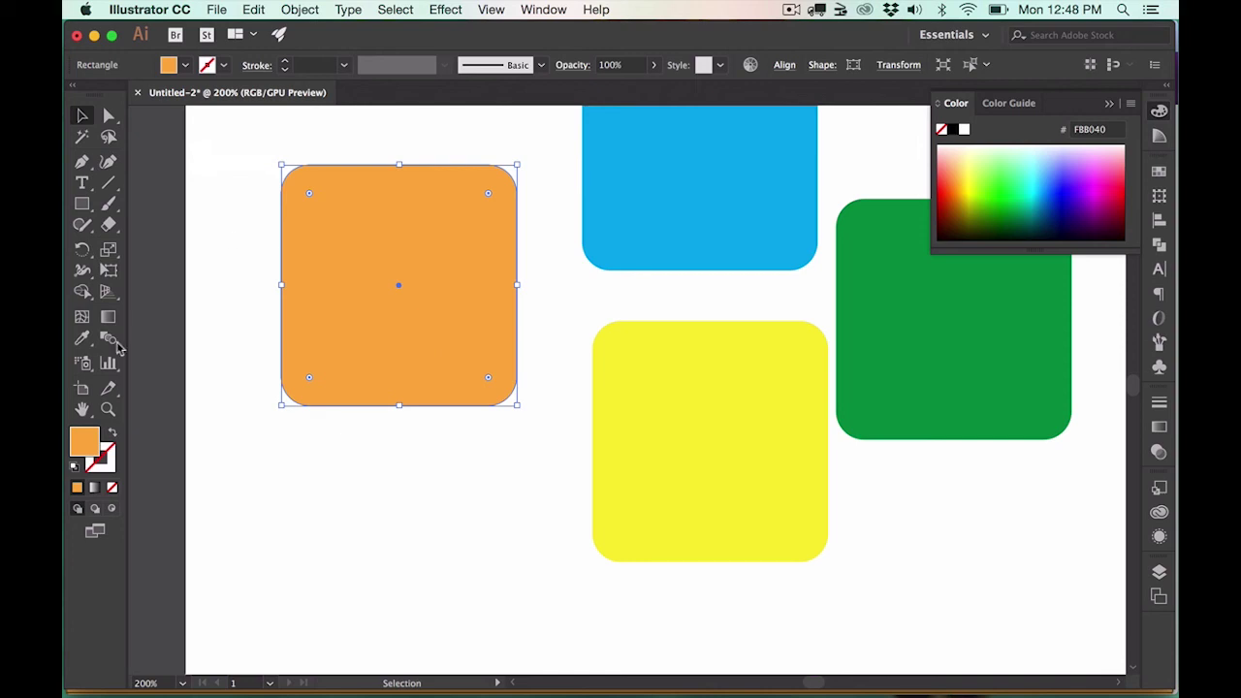
# Step: Use the Eyedropper to sample the other squares' colors onto the new left square, finishing with yellow
pyautogui.click(81, 338)
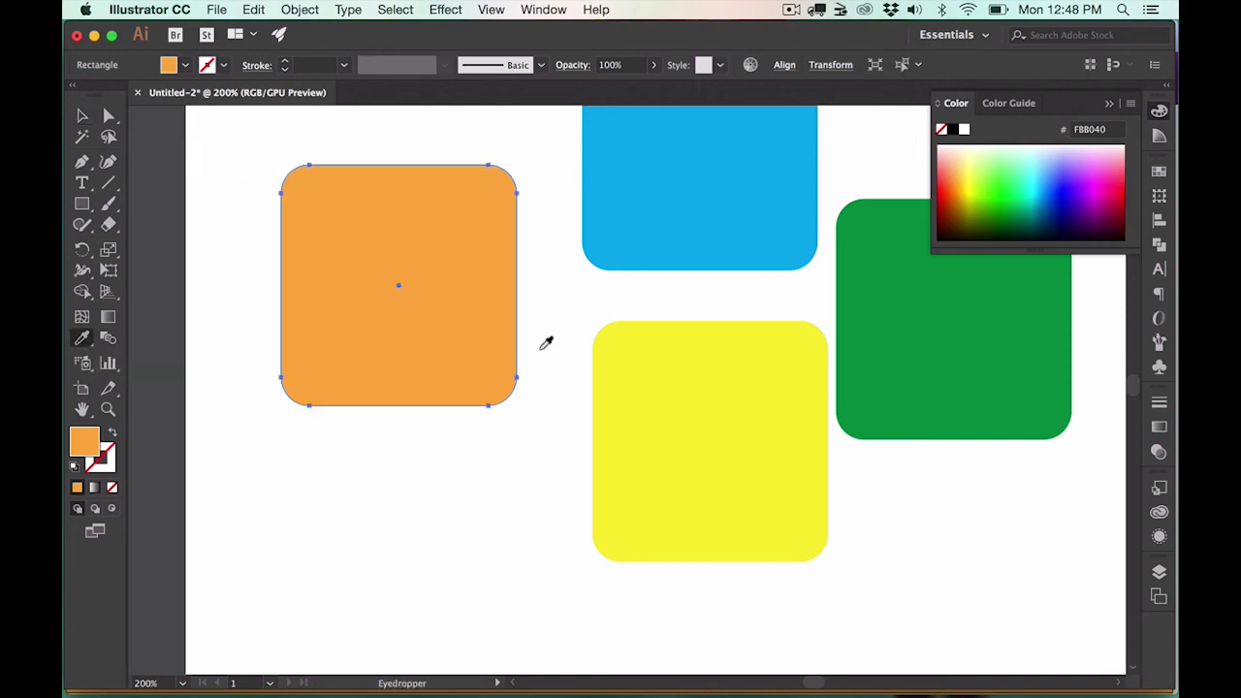
pyautogui.click(704, 384)
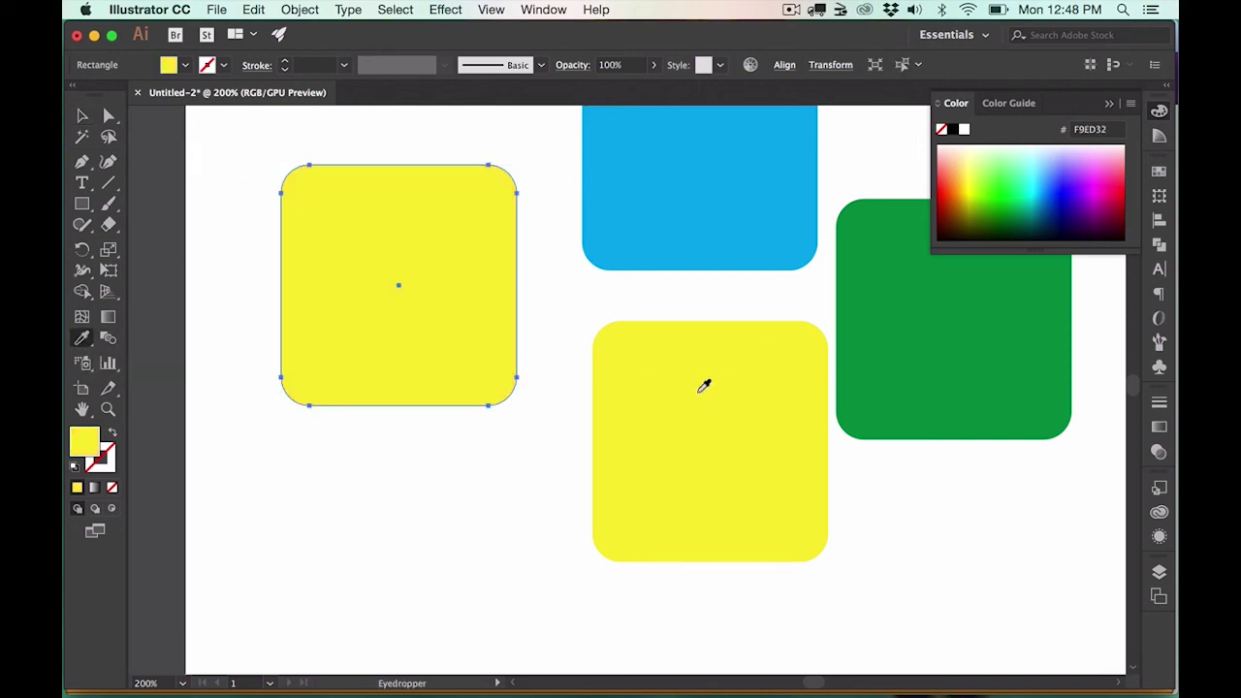
pyautogui.keyDown('shift'); pyautogui.click(752, 198); pyautogui.keyUp('shift')
pyautogui.click(898, 284)
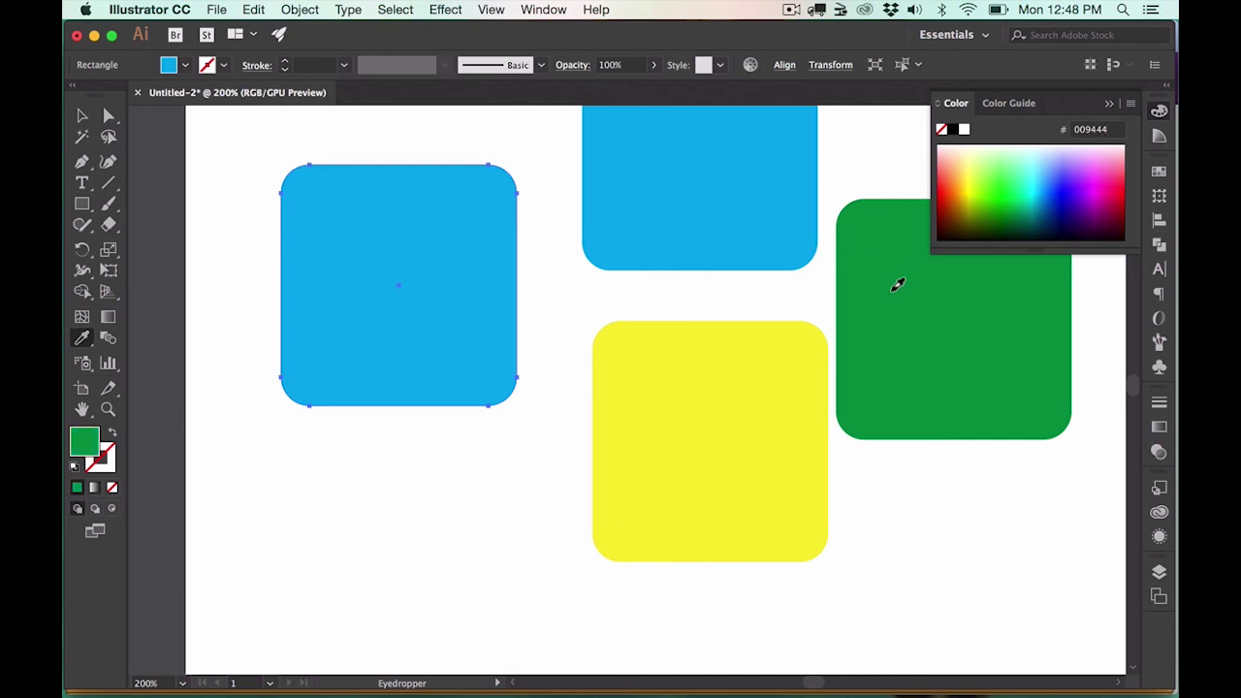
pyautogui.click(805, 423)
pyautogui.click(728, 180)
pyautogui.click(695, 398)
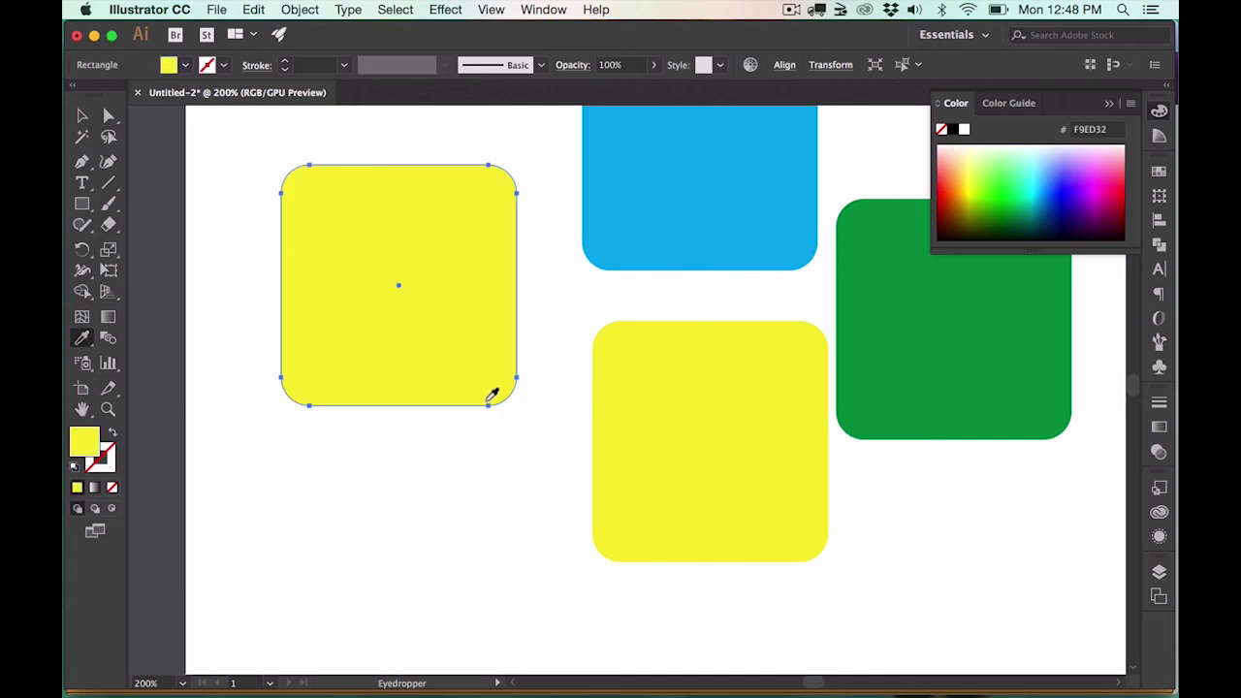
# Step: Select the blue, green and yellow squares together and apply the left square's yellow to them with the Eyedropper
pyautogui.press('v')
pyautogui.click(570, 240)
pyautogui.moveTo(557, 184); pyautogui.dragTo(951, 523)
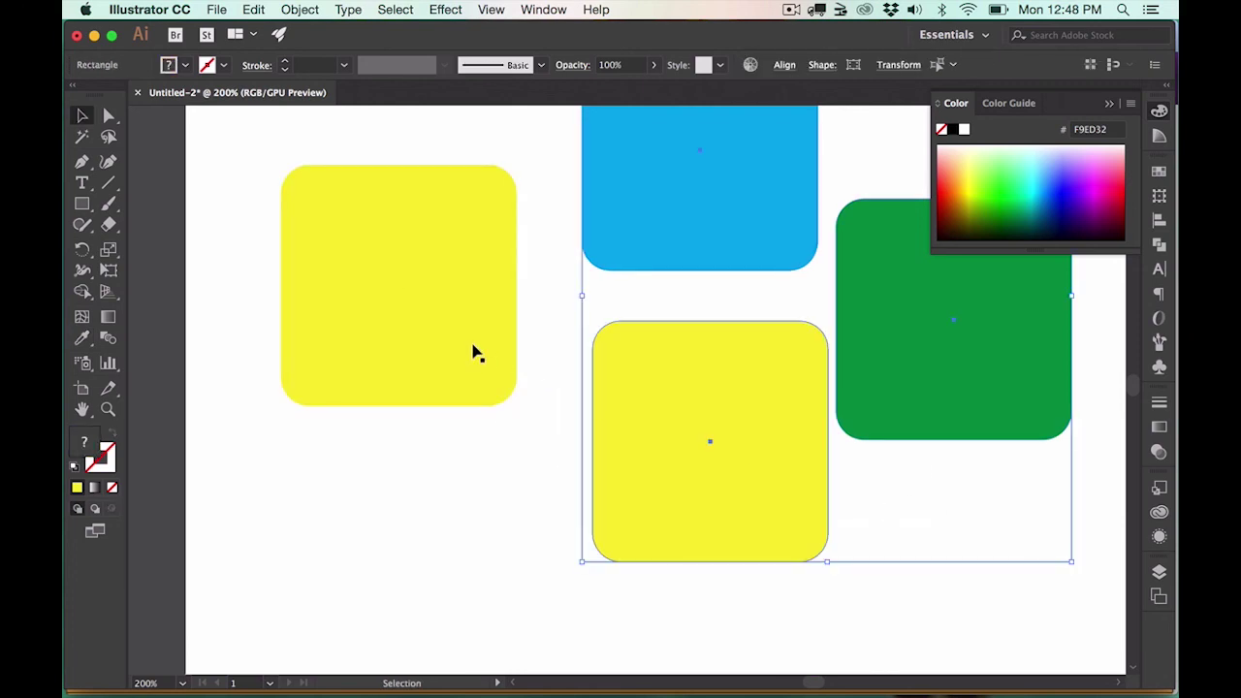
pyautogui.click(82, 337)
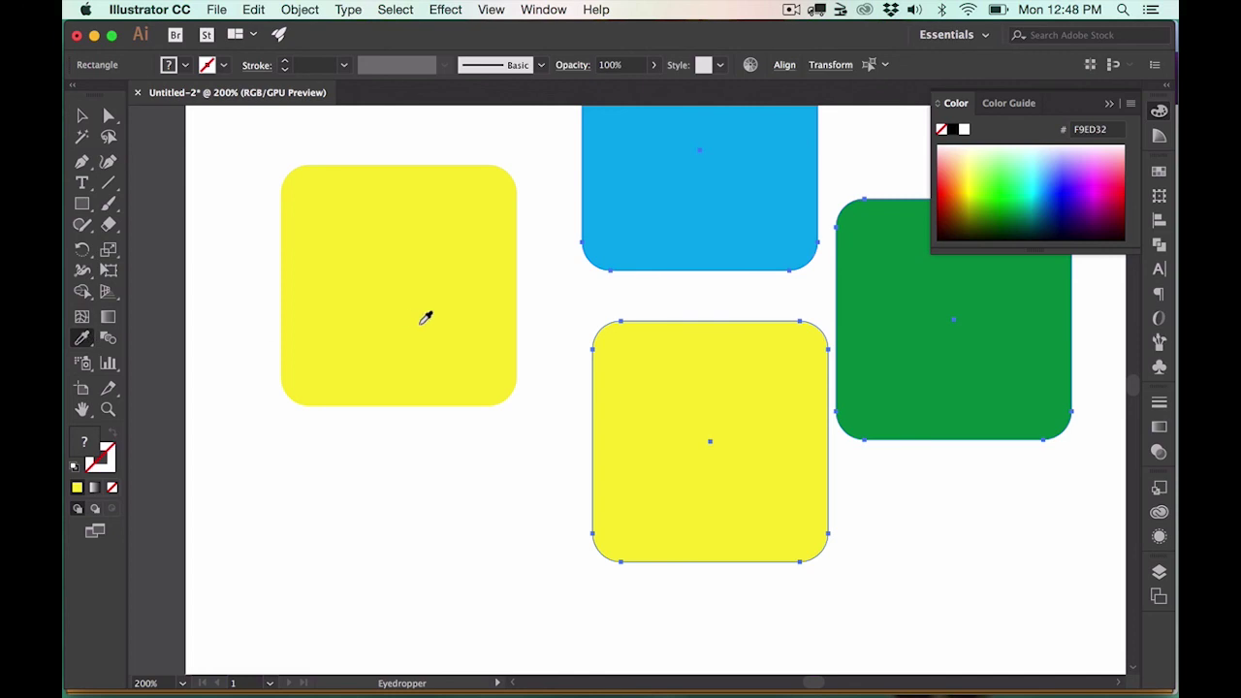
pyautogui.press('v')
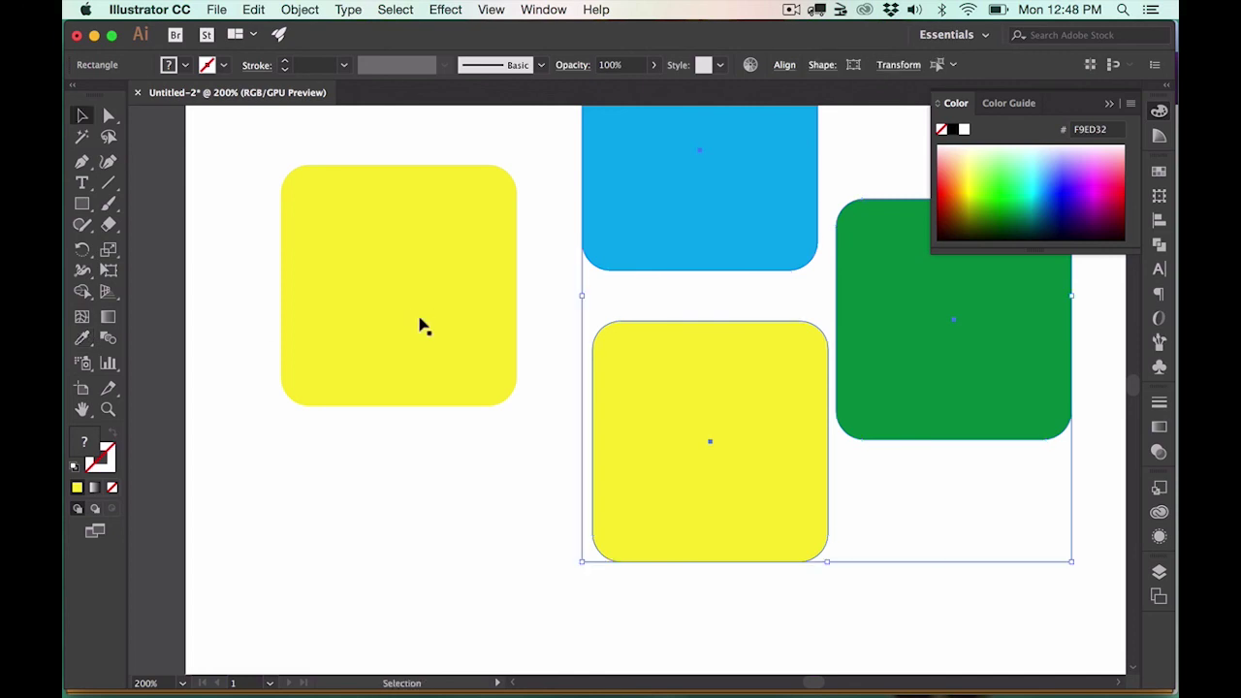
pyautogui.press('i')
pyautogui.click(408, 267)
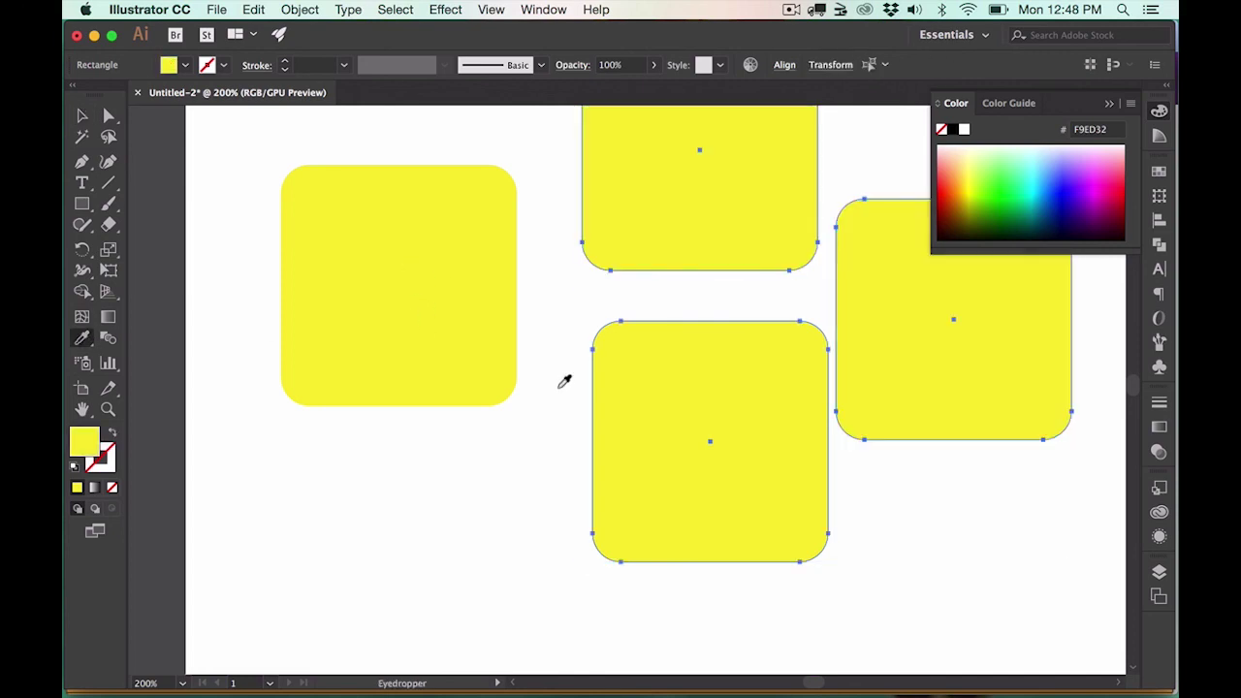
pyautogui.press('v')
# Step: Rotate the left square freehand about its center to an angle of 330°
pyautogui.press('super+minus')
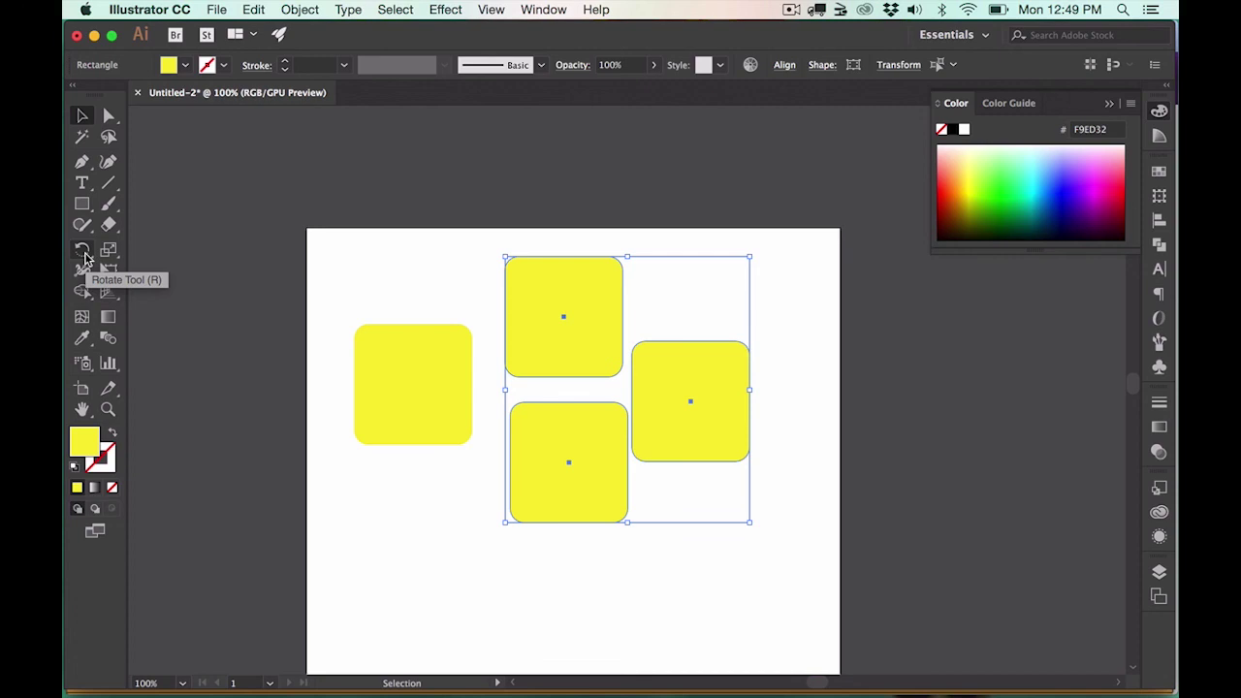
pyautogui.click(383, 318)
pyautogui.click(402, 355)
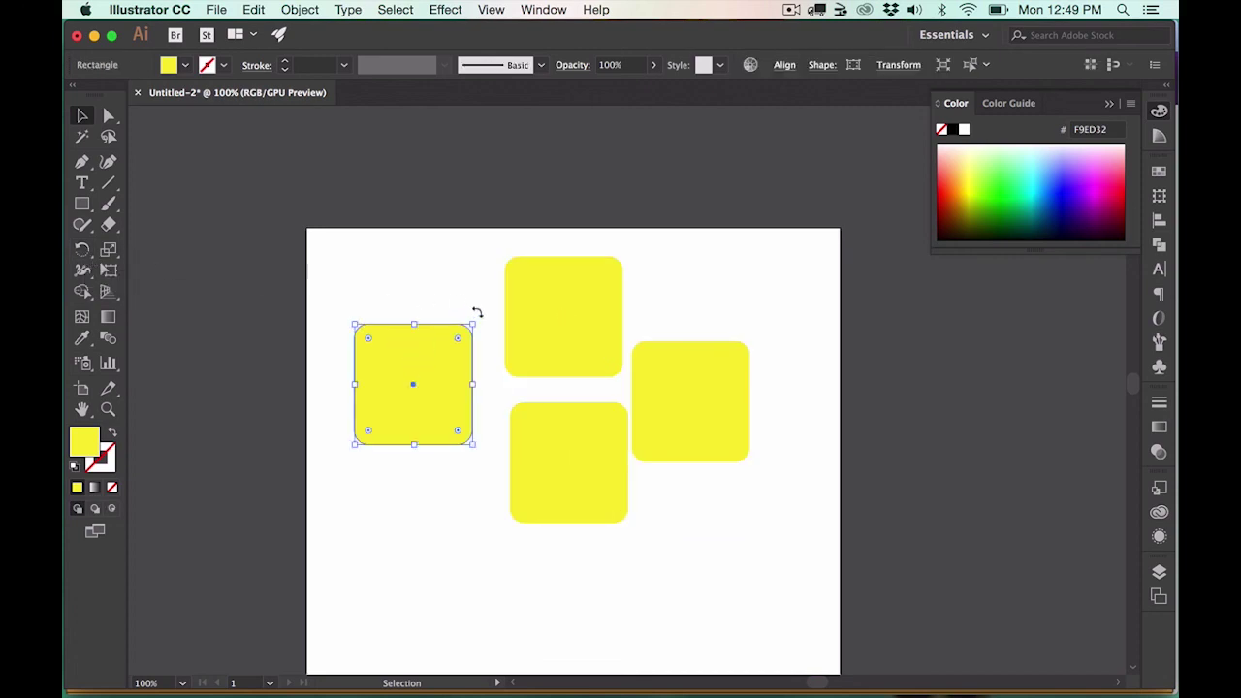
pyautogui.moveTo(476, 312)
pyautogui.mouseDown()
pyautogui.moveTo(513, 397)
pyautogui.moveTo(475, 329)
pyautogui.mouseUp()
pyautogui.moveTo(475, 328)
pyautogui.mouseDown()
pyautogui.moveTo(496, 374)
pyautogui.moveTo(456, 443)
pyautogui.moveTo(388, 460)
pyautogui.moveTo(349, 421)
pyautogui.moveTo(343, 375)
pyautogui.moveTo(363, 320)
pyautogui.moveTo(384, 308)
pyautogui.moveTo(360, 319)
pyautogui.moveTo(410, 303)
pyautogui.moveTo(460, 330)
pyautogui.mouseUp()
pyautogui.moveTo(473, 313); pyautogui.dragTo(506, 380)
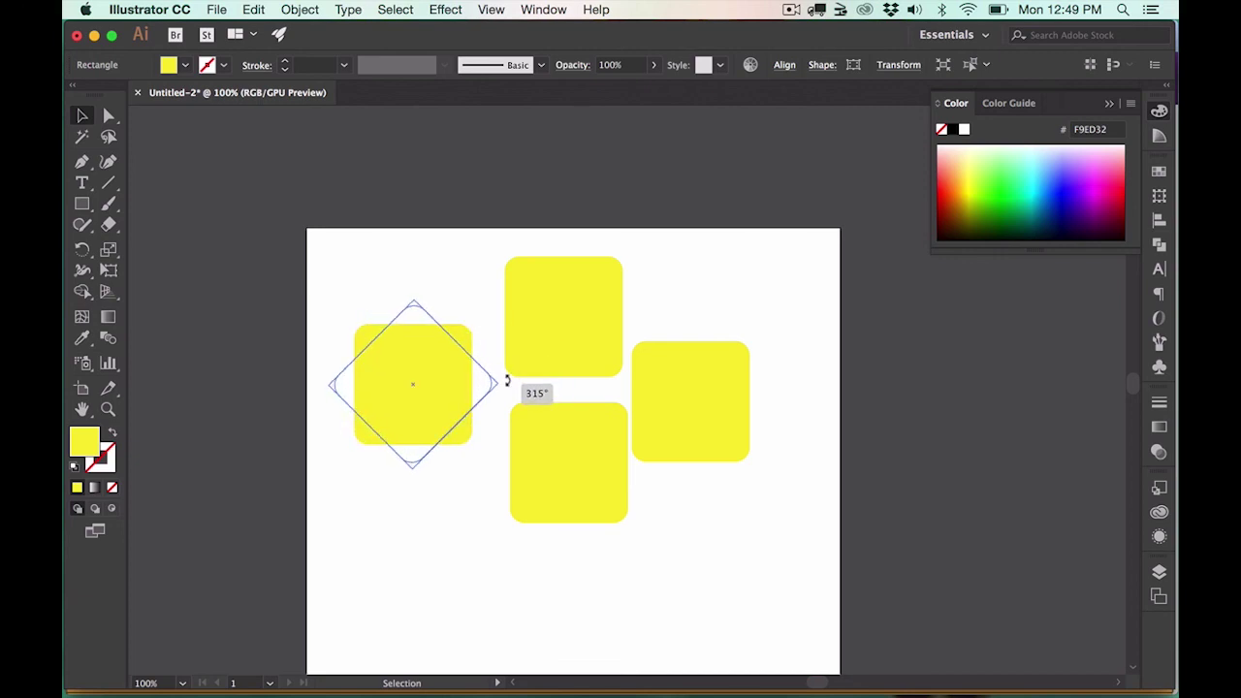
pyautogui.moveTo(506, 381); pyautogui.dragTo(509, 355)
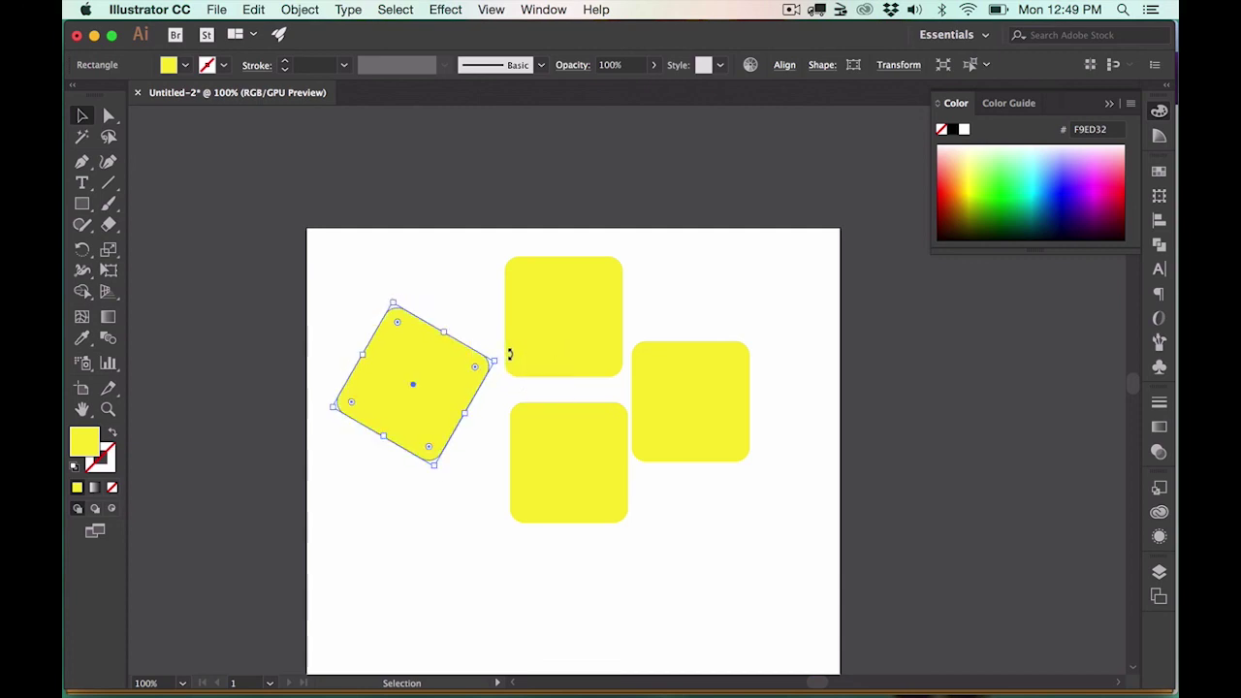
# Step: Try a 90° rotation angle on the left square, settle on 120°, and deselect it
pyautogui.click(898, 65)
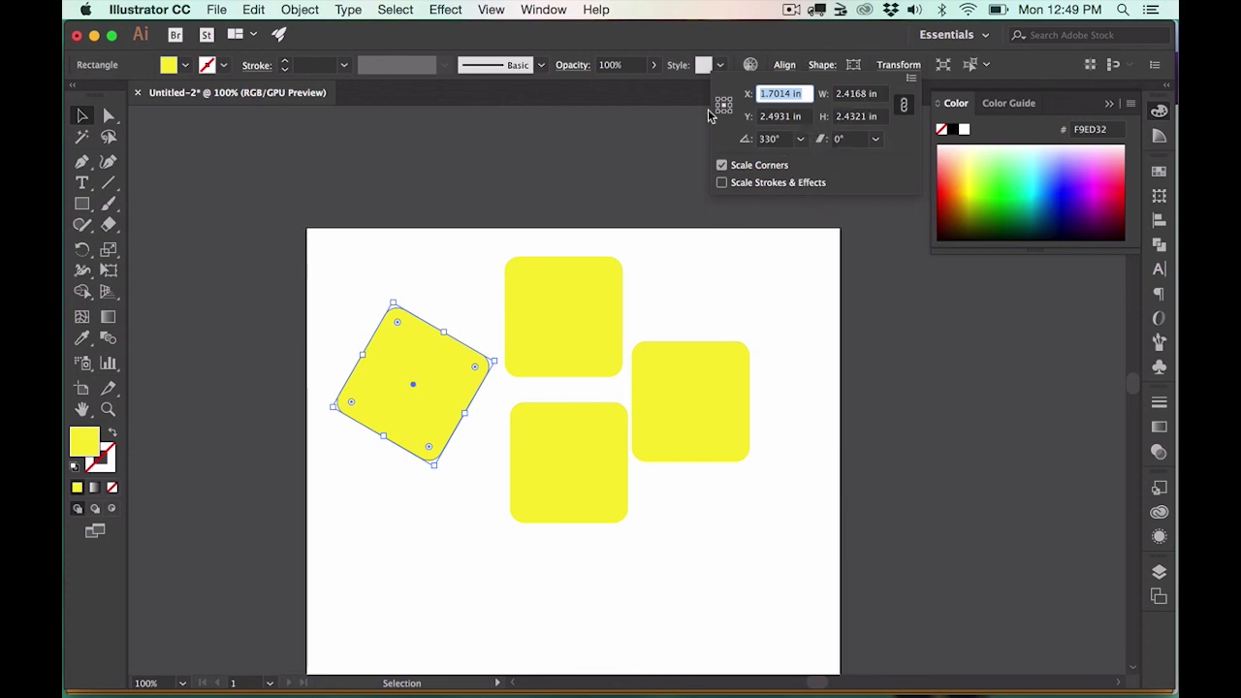
pyautogui.click(799, 143)
pyautogui.click(823, 210)
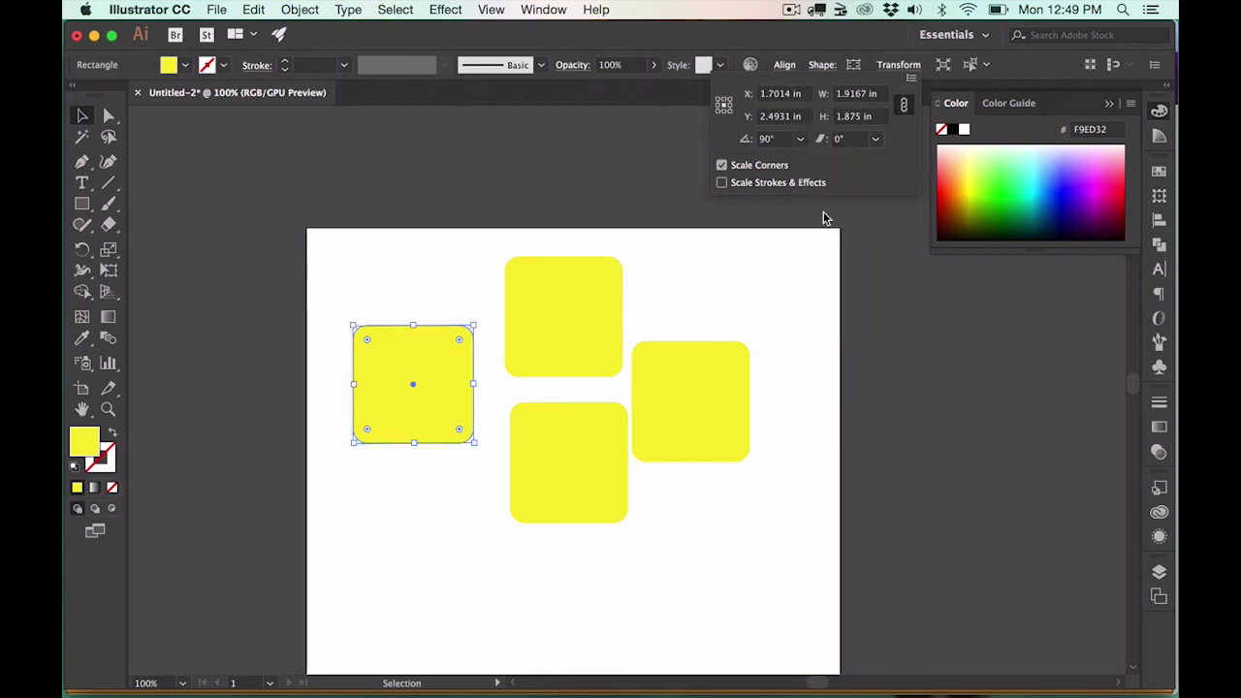
pyautogui.click(799, 138)
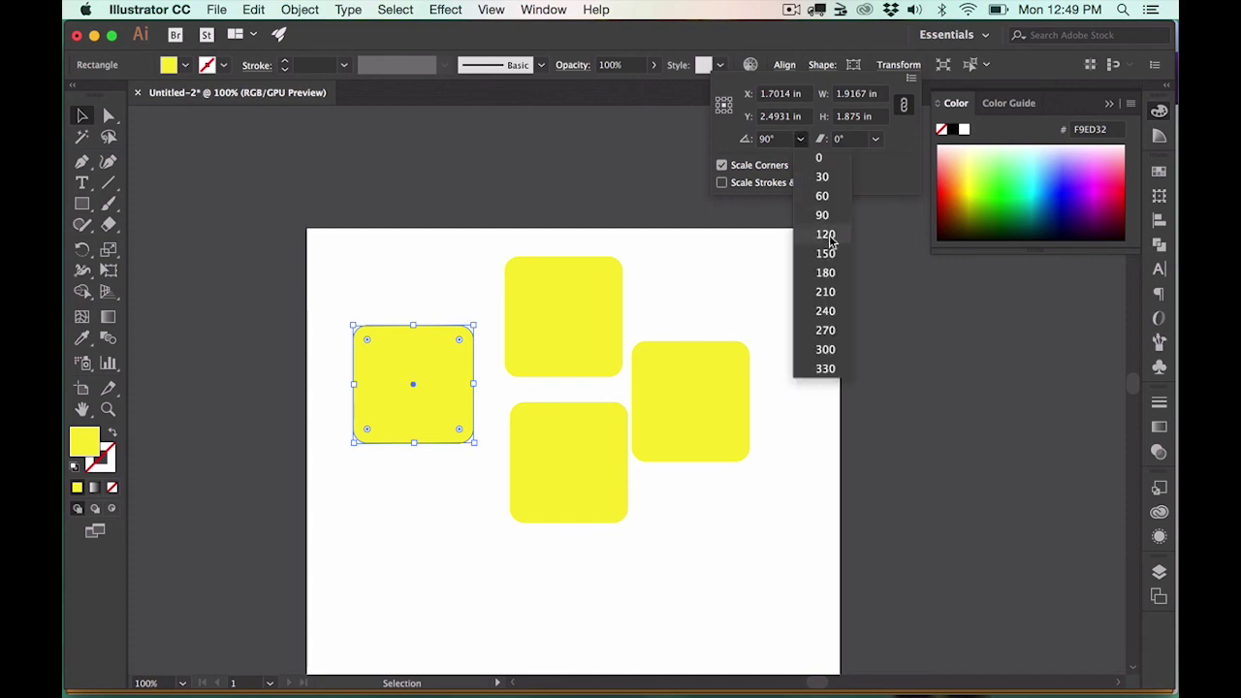
pyautogui.click(826, 232)
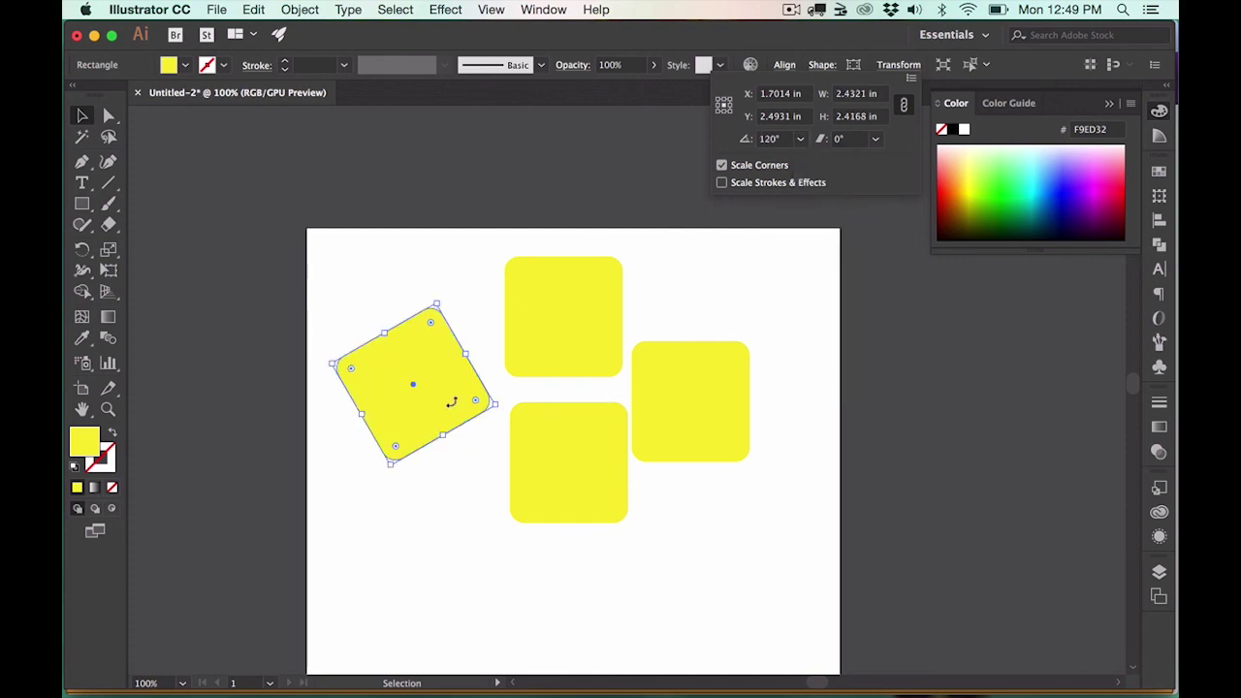
pyautogui.click(487, 442)
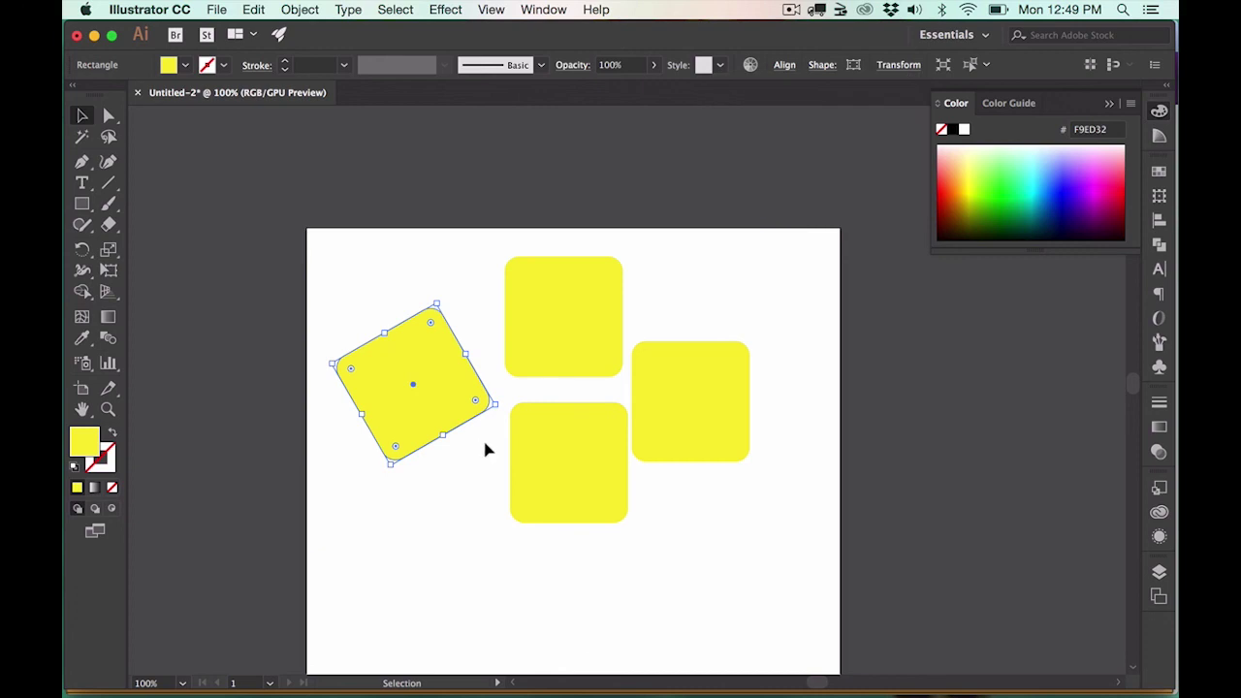
pyautogui.click(491, 505)
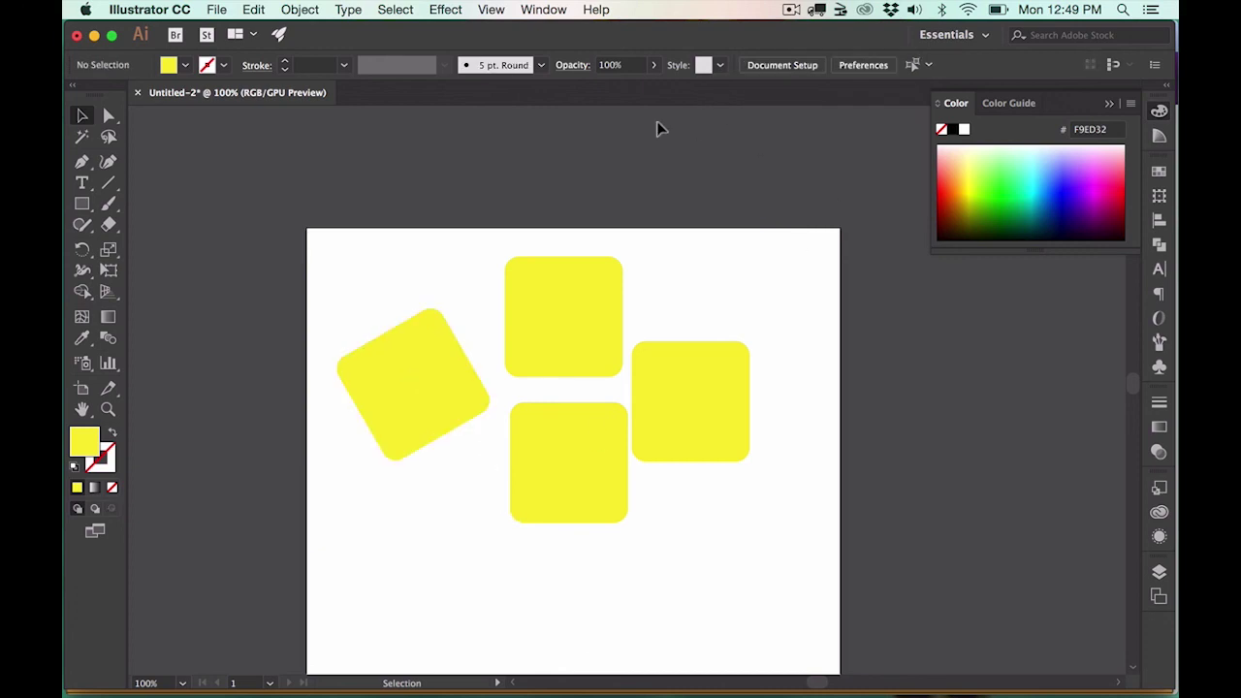
# Step: Select the rotated square and review its align, shape and transform options
pyautogui.click(420, 383)
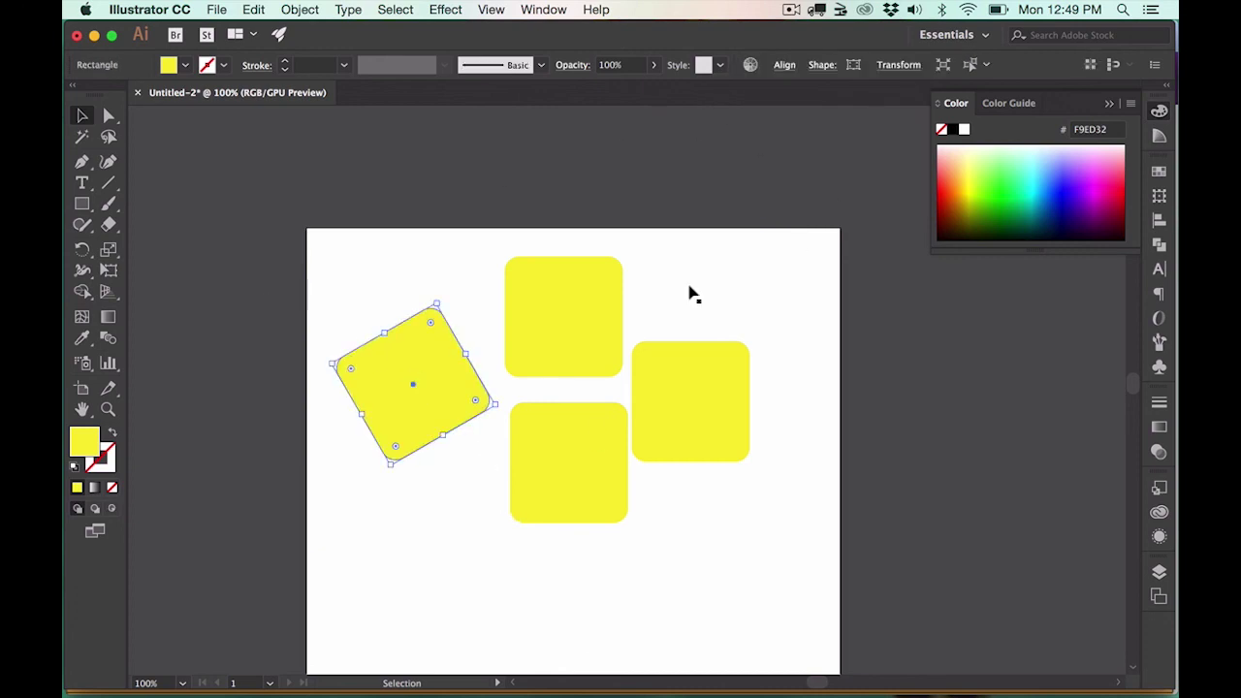
pyautogui.click(784, 64)
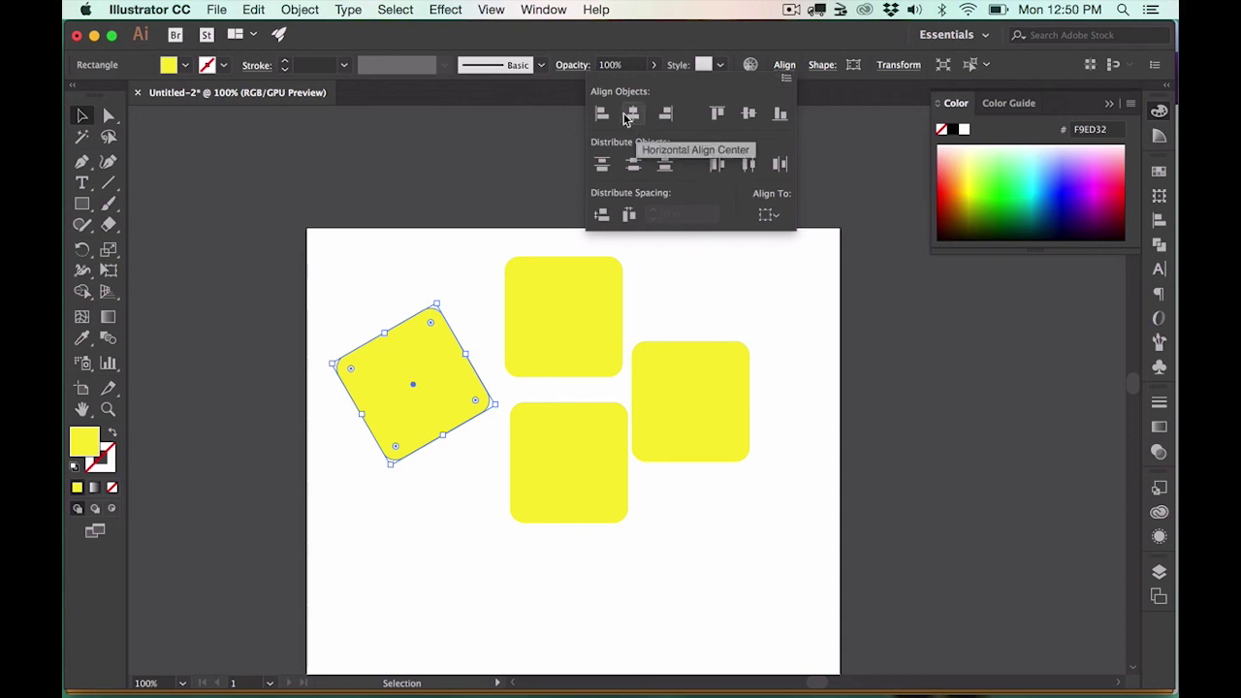
pyautogui.click(819, 66)
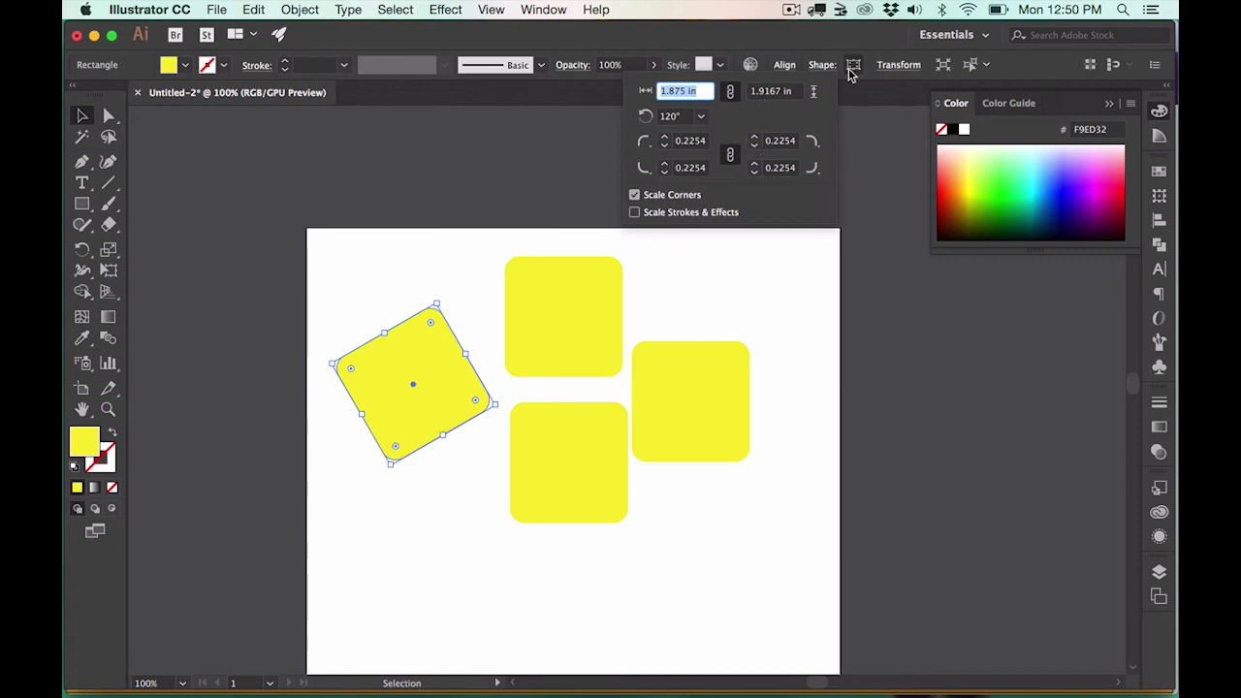
pyautogui.click(909, 66)
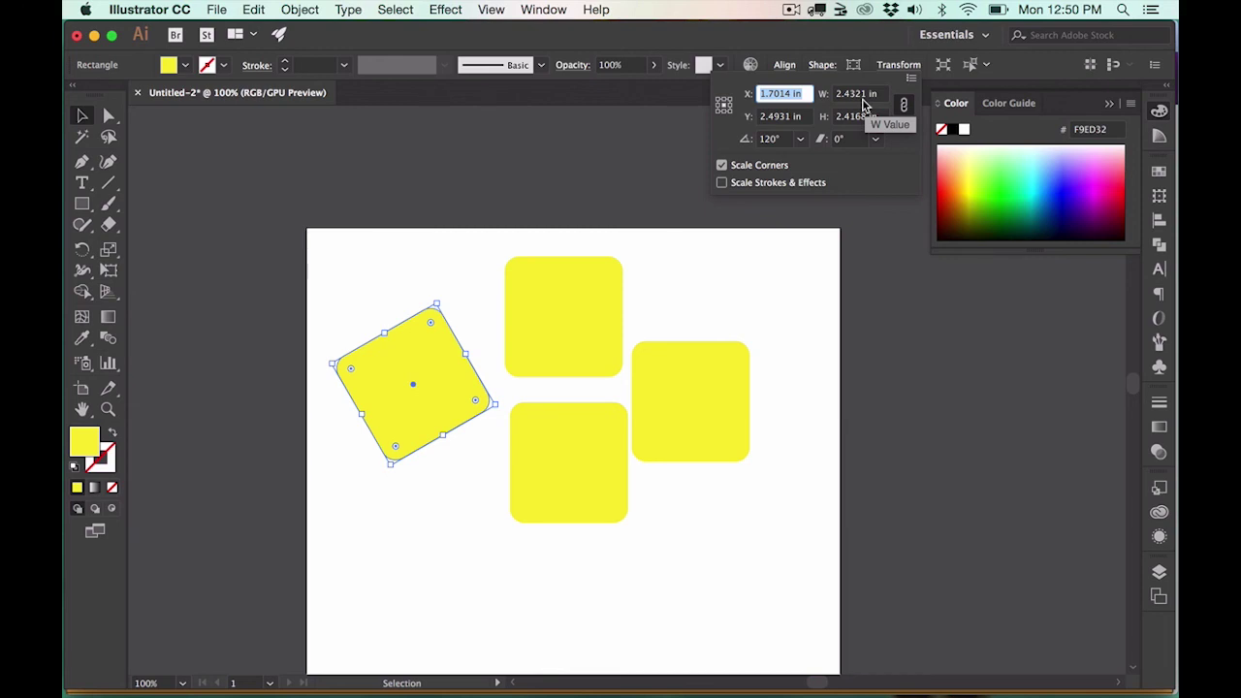
# Step: Enlarge the rotated square freehand from its corner to about 2.81 in wide and 2.79 in high overall
pyautogui.click(491, 397)
pyautogui.moveTo(491, 401); pyautogui.dragTo(484, 398)
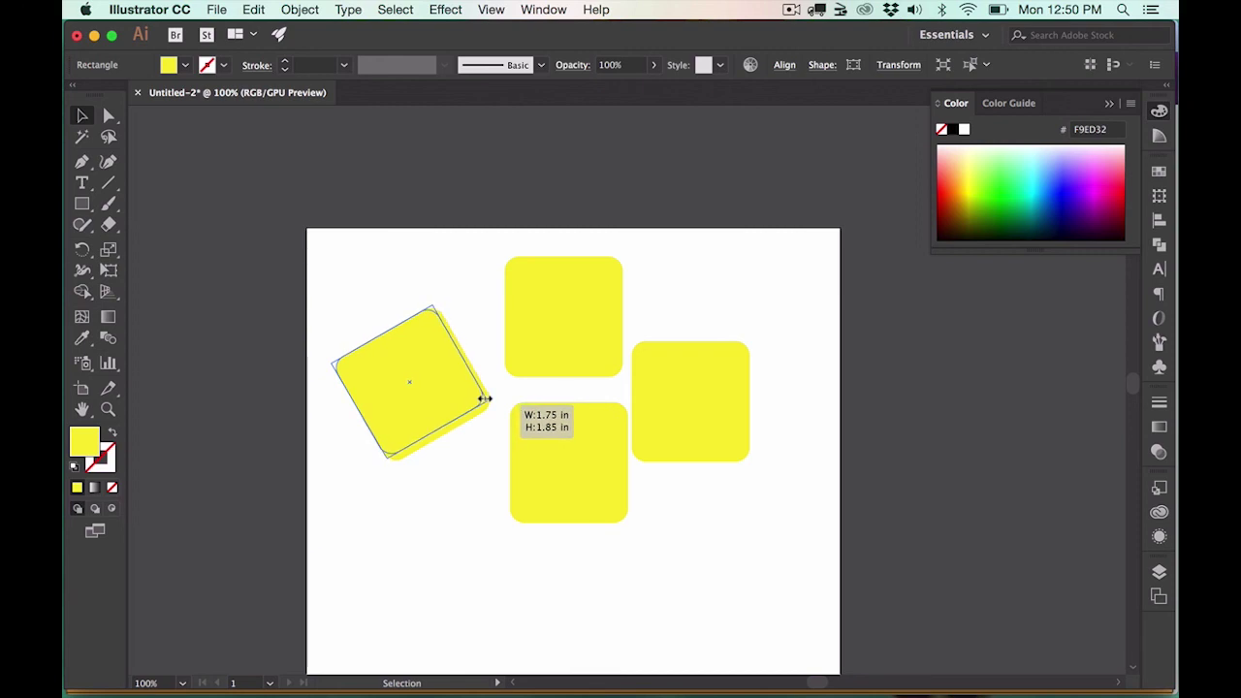
pyautogui.moveTo(483, 399); pyautogui.dragTo(528, 428)
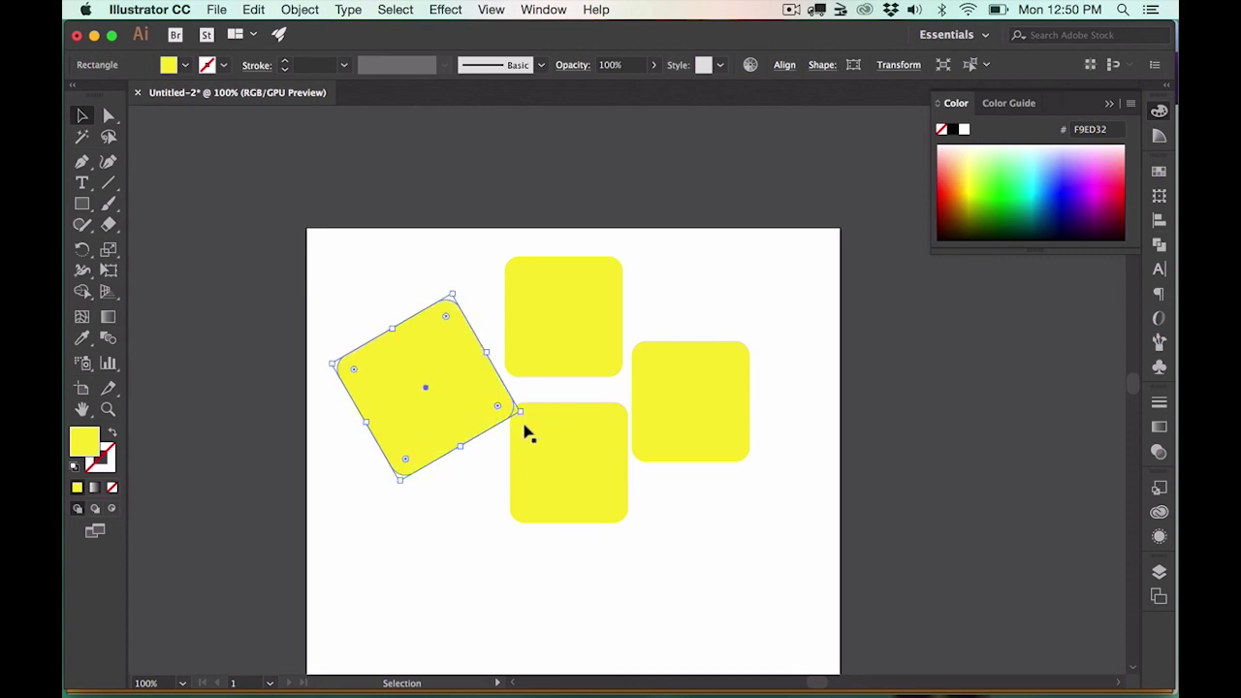
# Step: Set the rotated square's width to 1 in with width and height proportions constrained
pyautogui.click(892, 65)
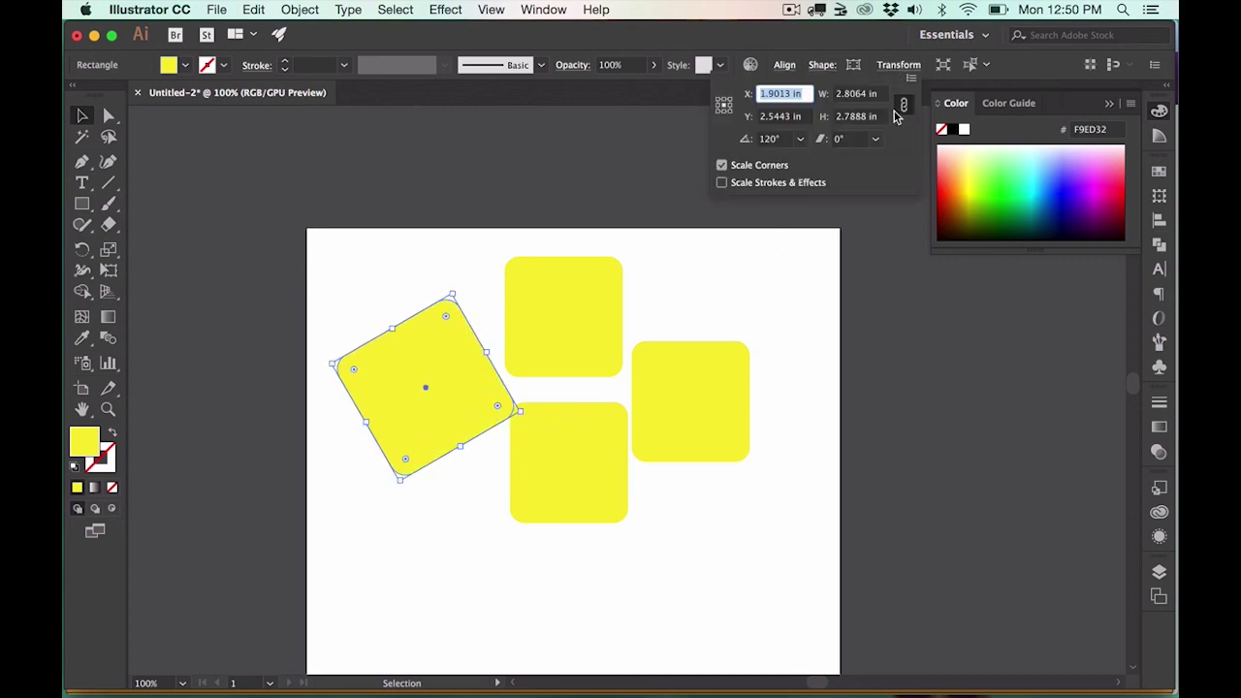
pyautogui.click(857, 96)
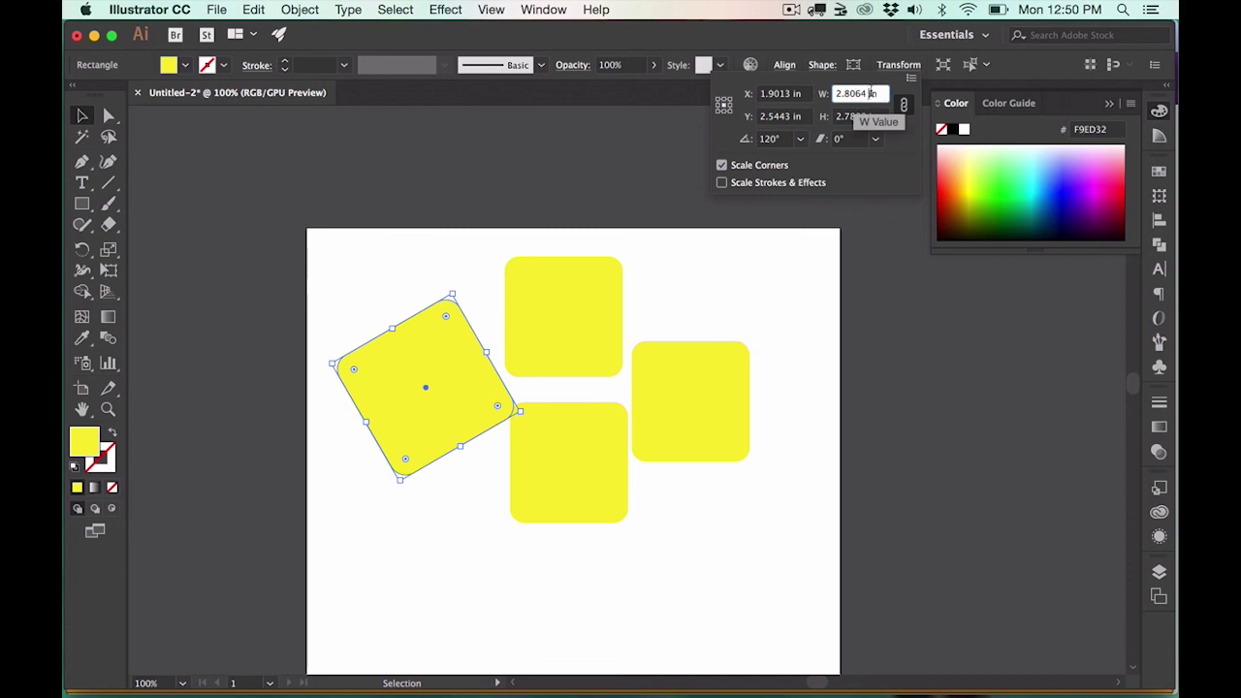
pyautogui.click(864, 93)
pyautogui.write('1')
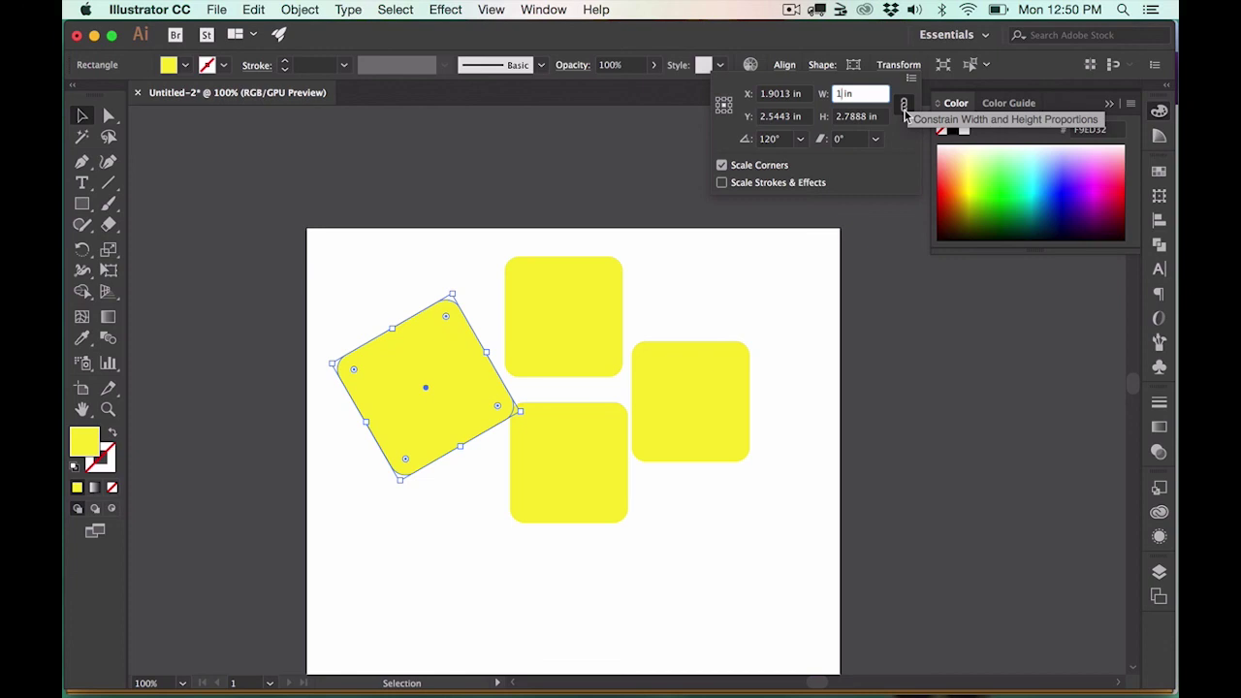
pyautogui.press('Return')
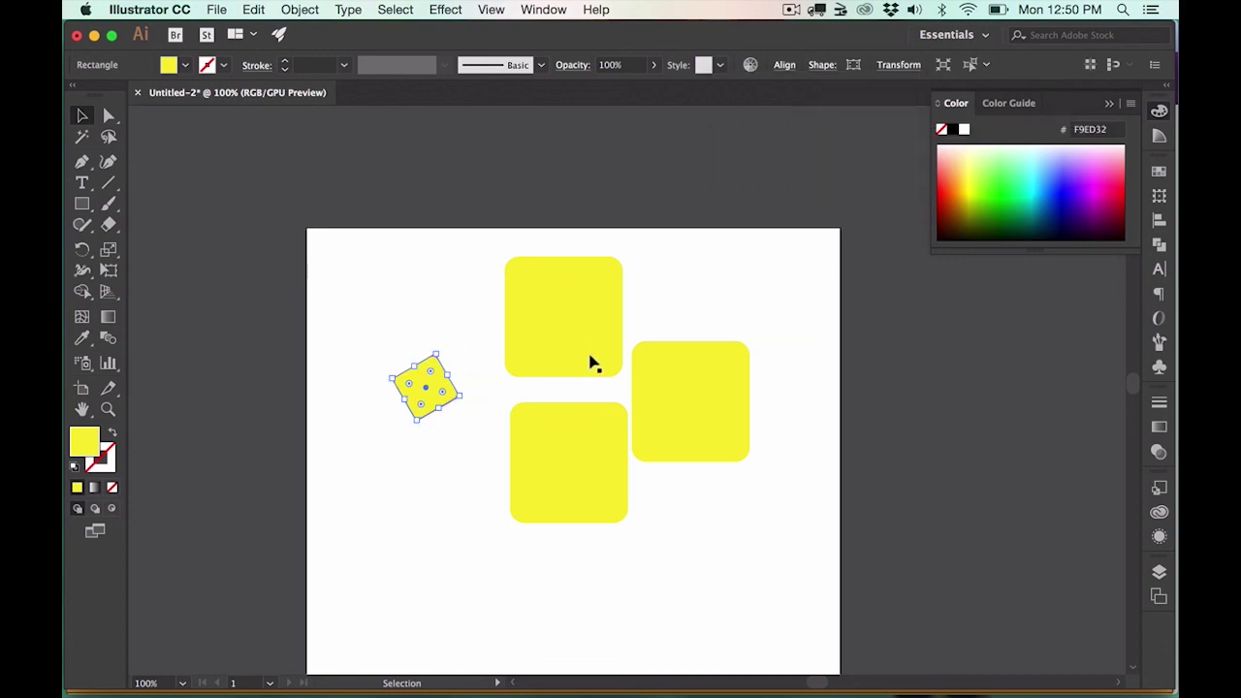
# Step: Resize the topmost square to 1 in wide and 1 in high with width and height proportions unlinked
pyautogui.click(593, 347)
pyautogui.click(899, 64)
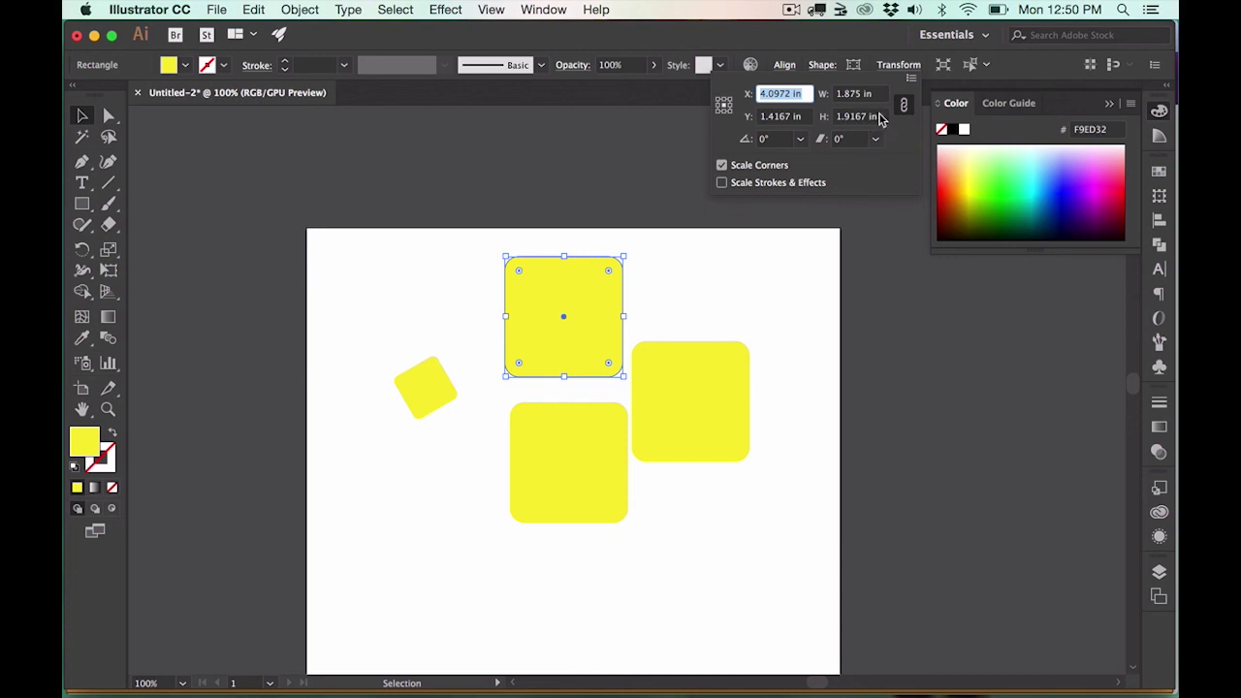
pyautogui.click(904, 106)
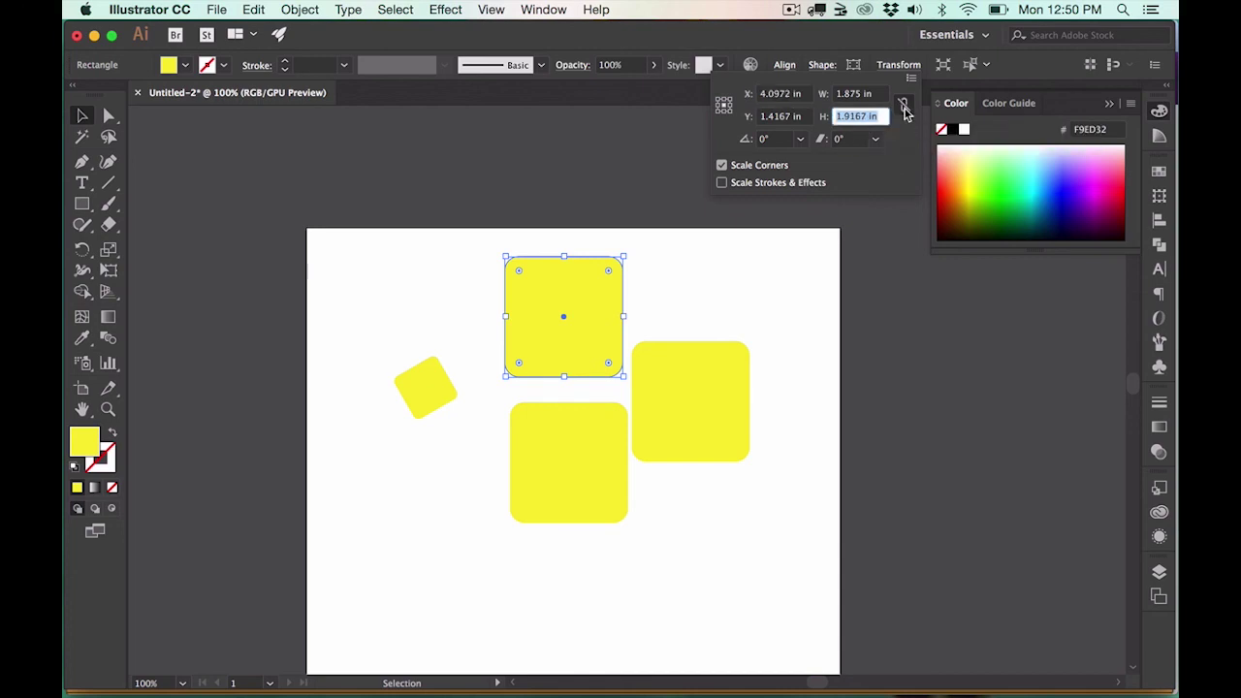
pyautogui.moveTo(860, 94); pyautogui.dragTo(811, 88)
pyautogui.write('1')
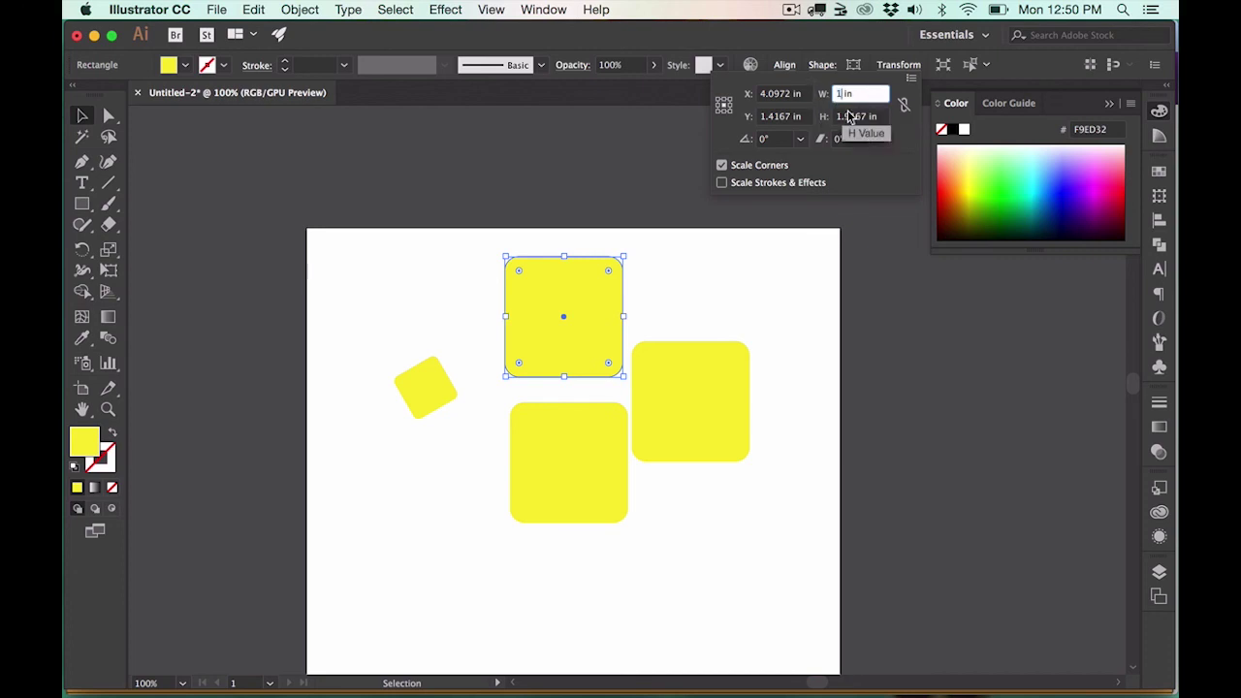
pyautogui.press('Tab')
pyautogui.write('1')
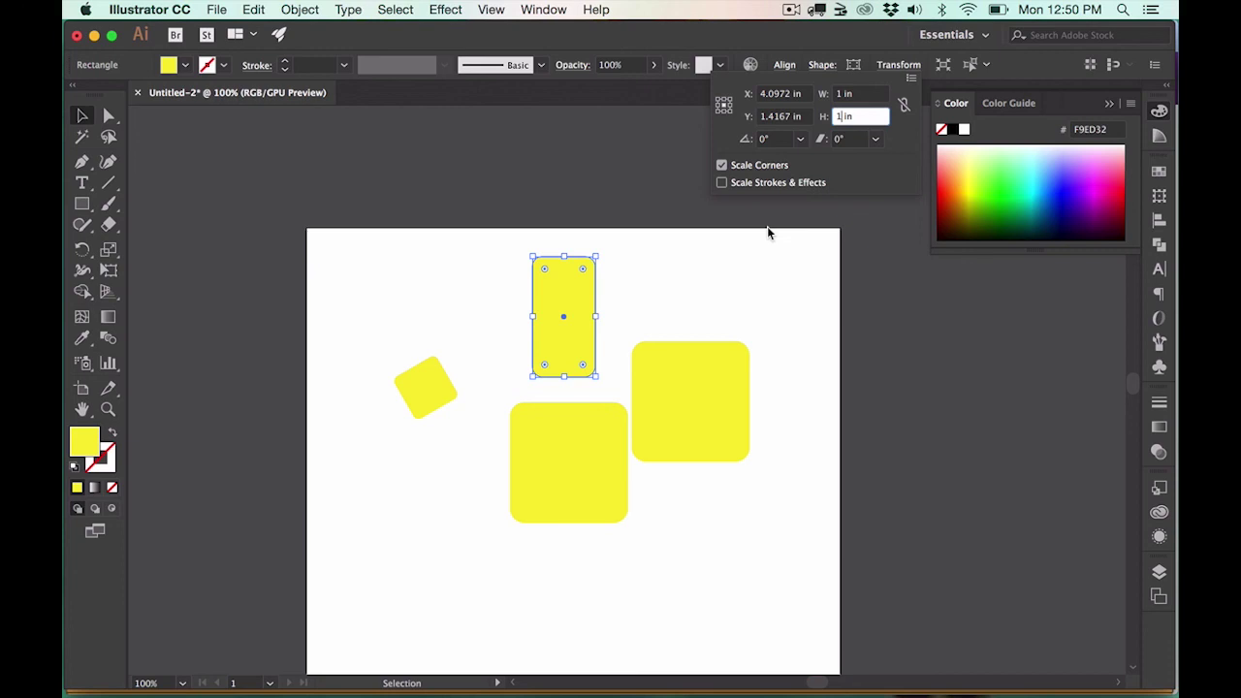
pyautogui.press('Return')
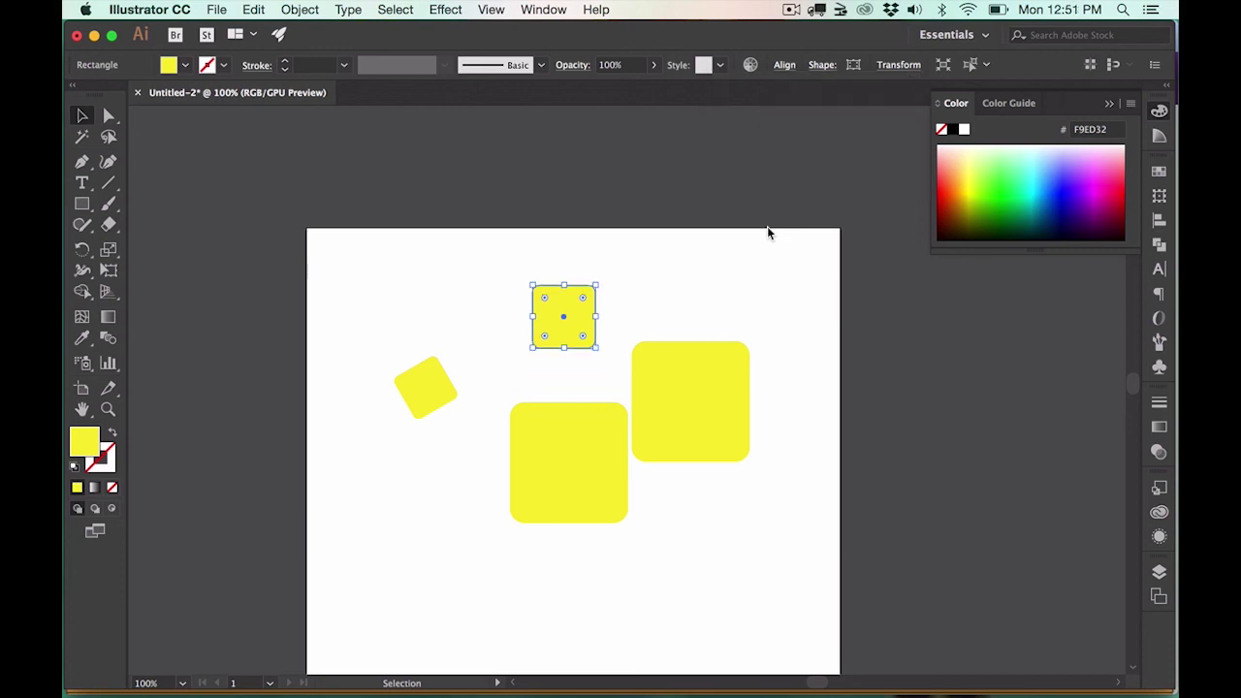
pyautogui.click(603, 356)
pyautogui.click(576, 340)
# Step: Create a circle 1 in wide and 1 in high above the rotated square with the Ellipse tool, and select it
pyautogui.click(83, 204)
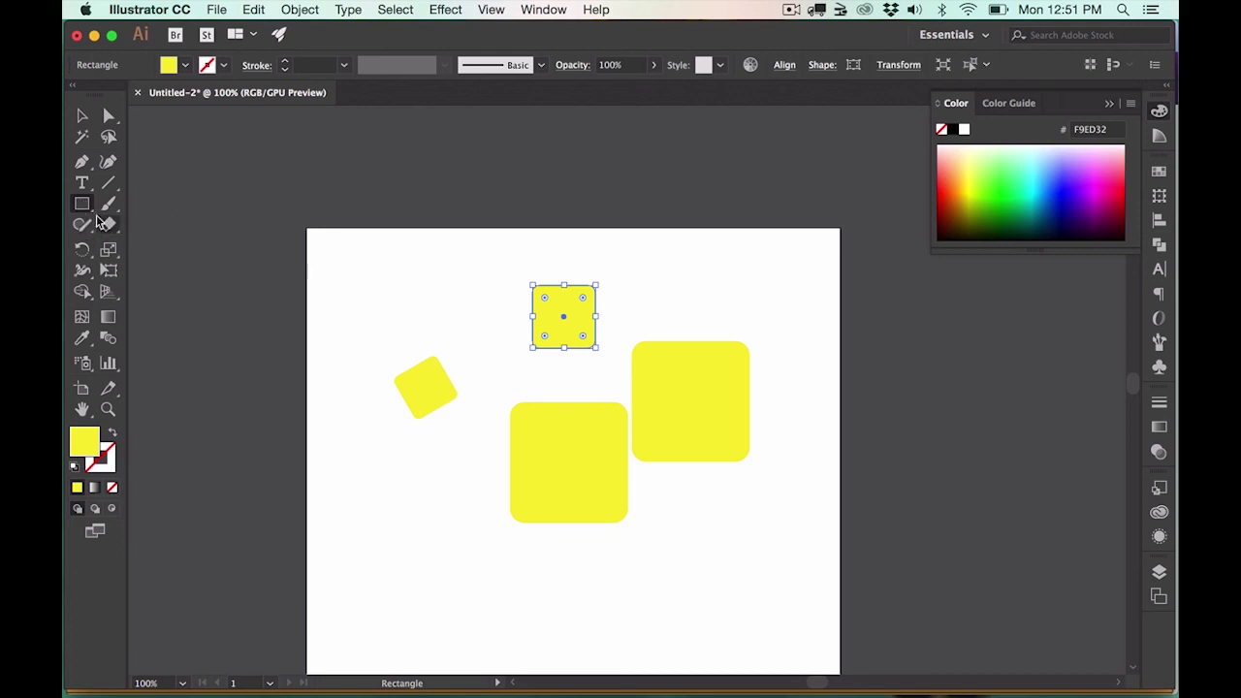
pyautogui.click(82, 205)
pyautogui.click(145, 245)
pyautogui.click(390, 278)
pyautogui.write('1')
pyautogui.press('Tab')
pyautogui.write('1')
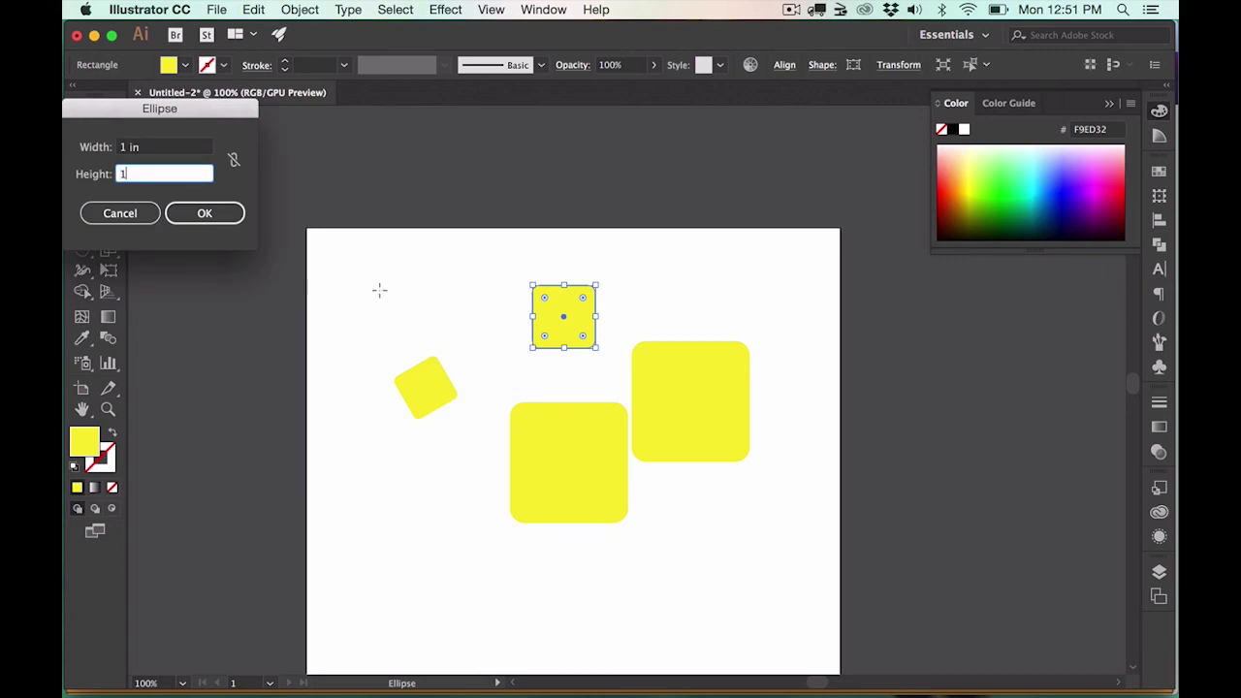
pyautogui.click(215, 221)
pyautogui.press('v')
pyautogui.click(493, 362)
pyautogui.click(432, 325)
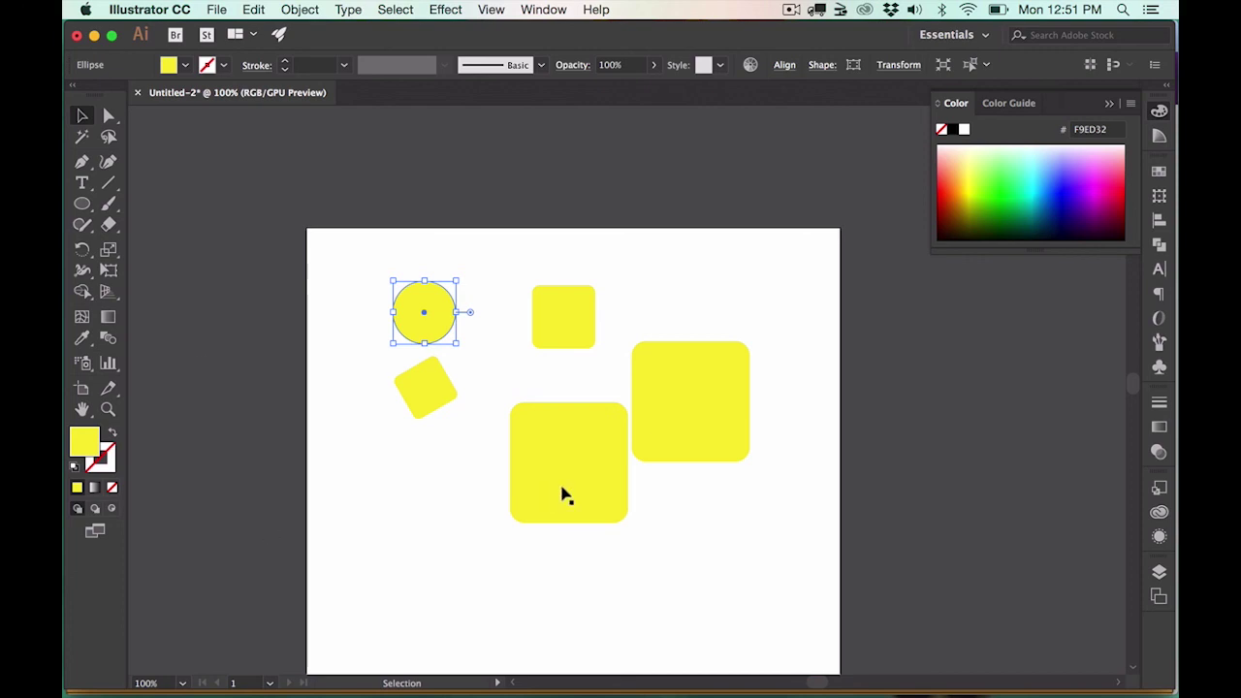
# Step: Add a second artboard beside the existing one
pyautogui.hscroll(2, 878, 446)
pyautogui.press('a')
pyautogui.press('super+minus')
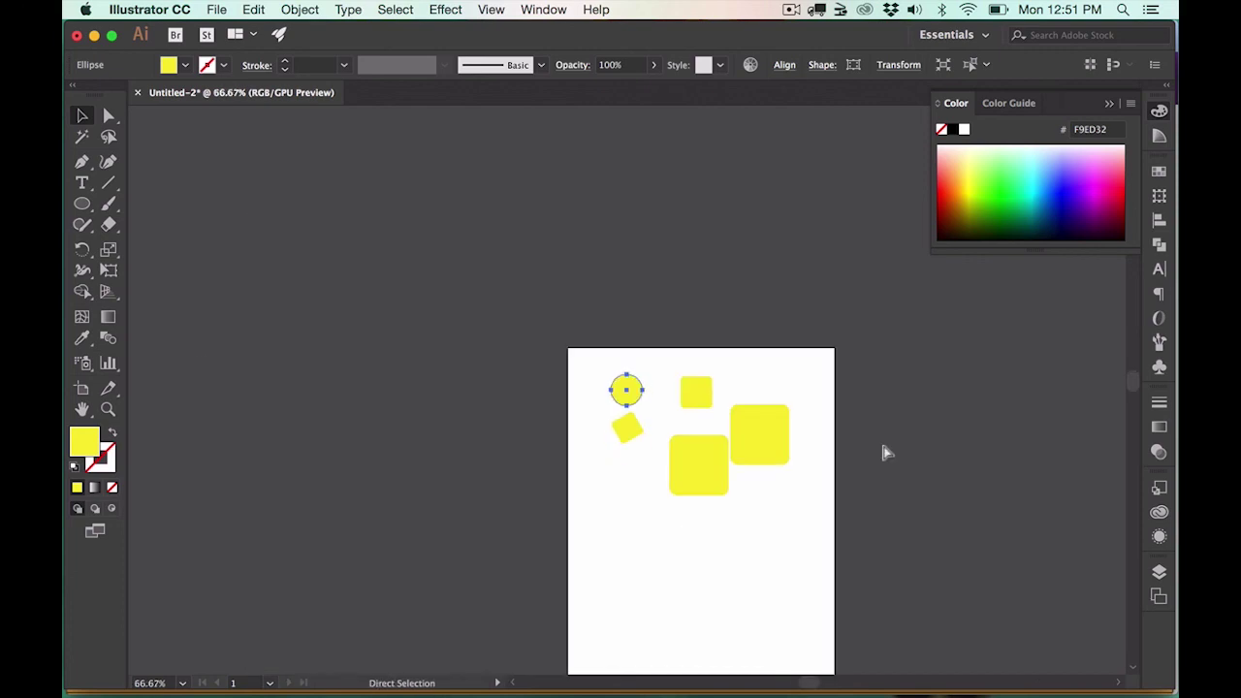
pyautogui.scroll(-3, 886, 453)
pyautogui.hscroll(5, 886, 452)
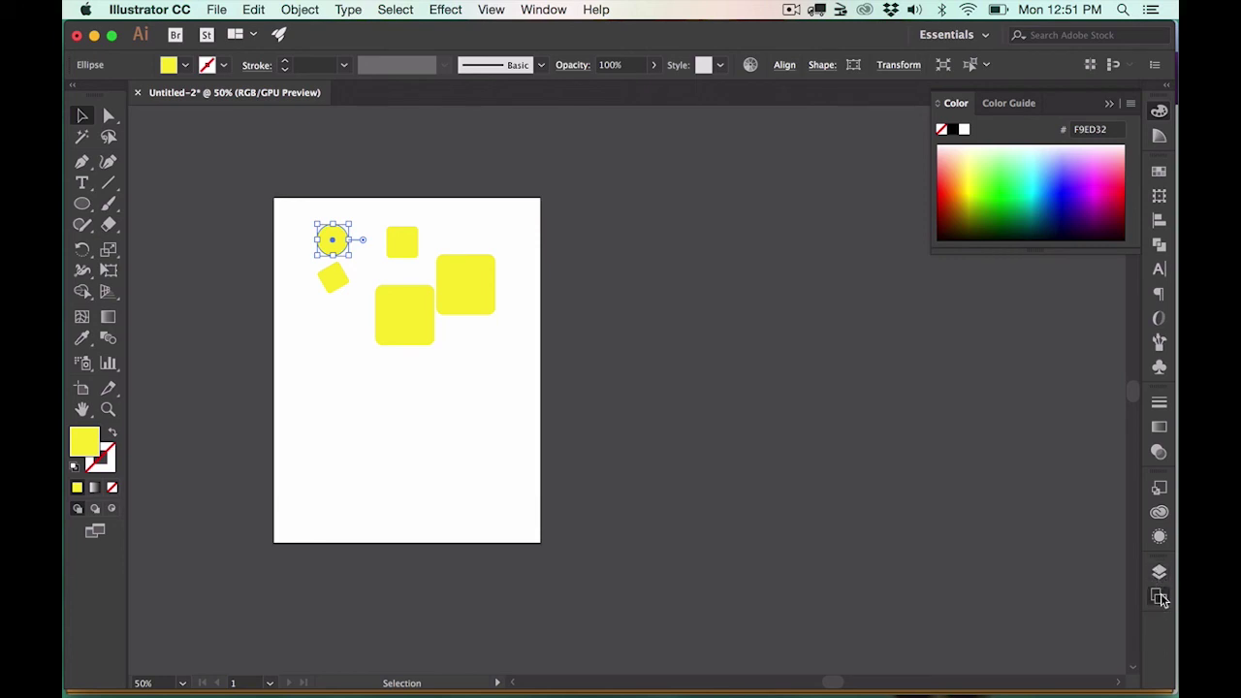
pyautogui.click(1161, 598)
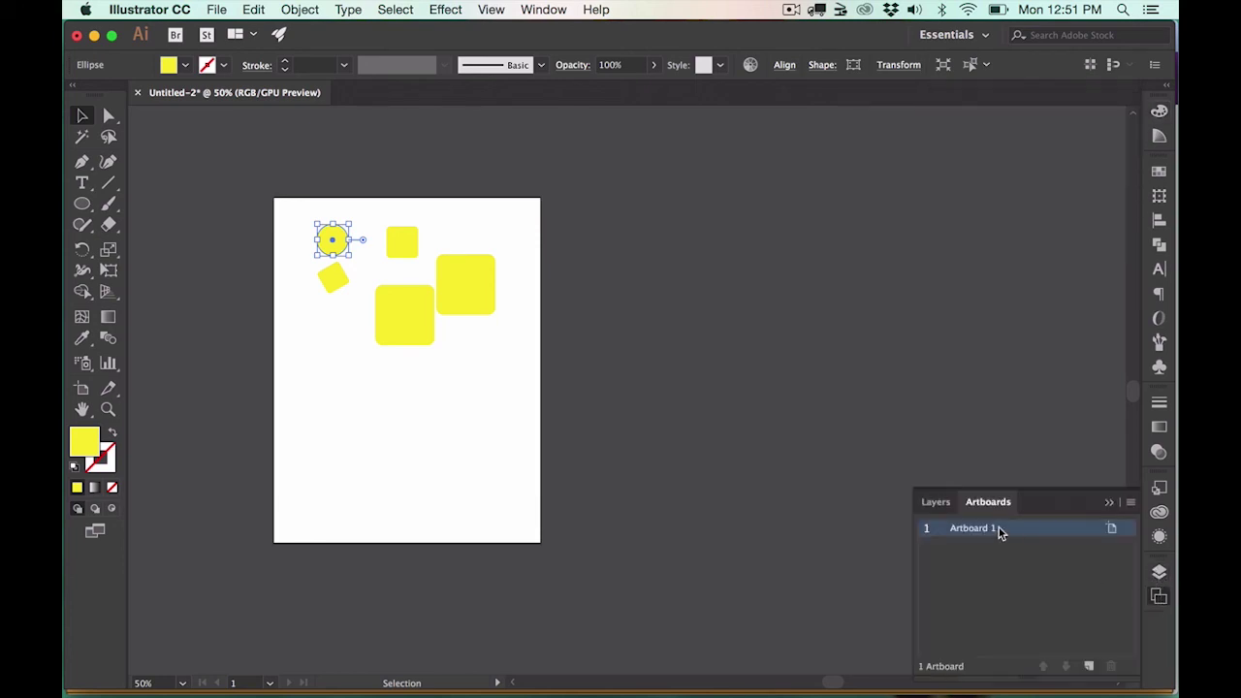
pyautogui.click(1089, 667)
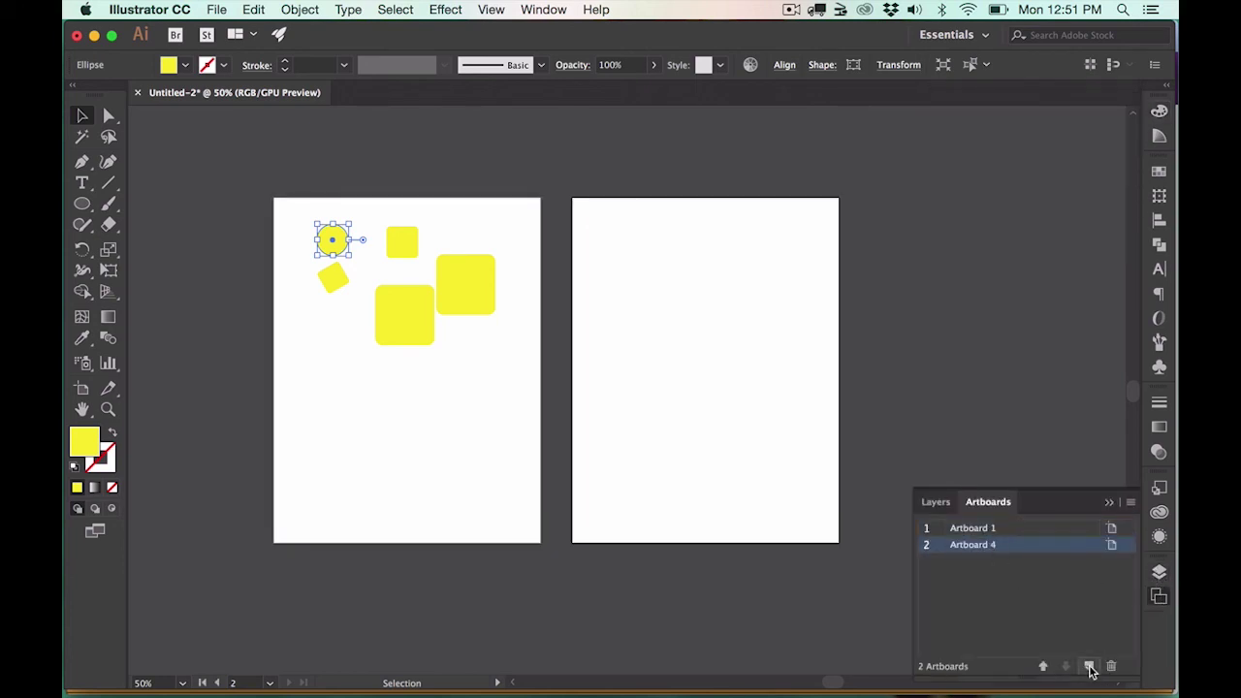
# Step: Show the document's layer list and deselect the circle, with the new artboard in view
pyautogui.click(946, 506)
pyautogui.press('super+equal')
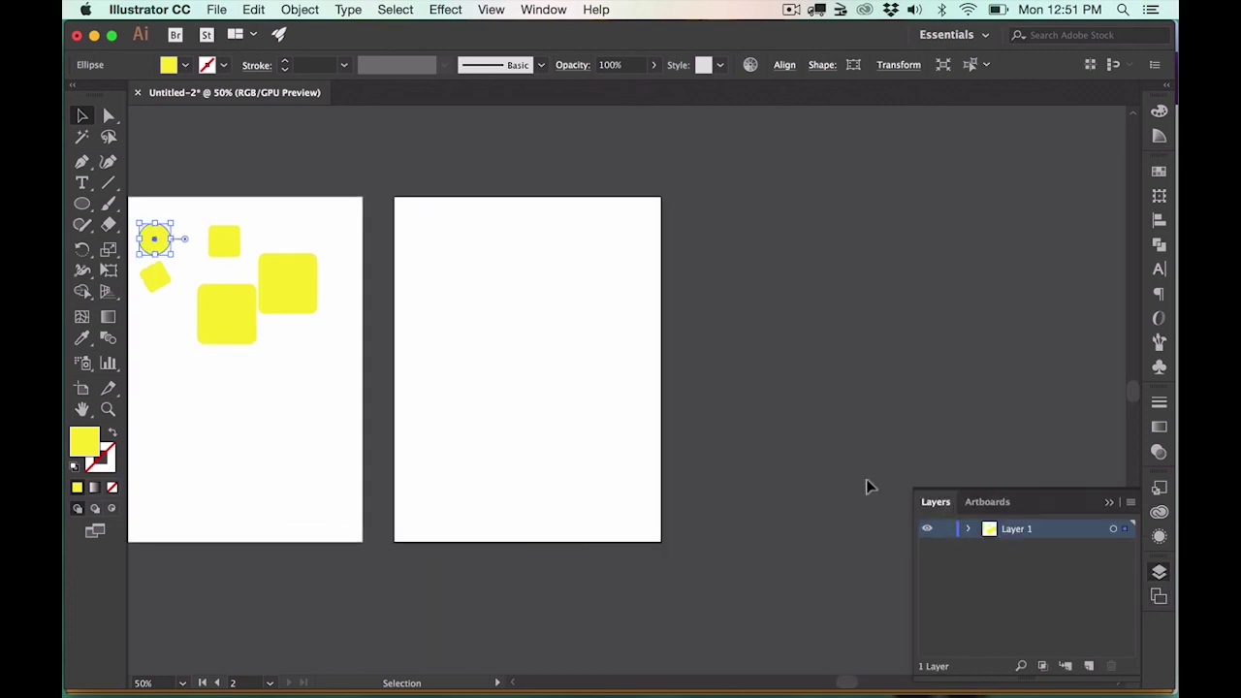
pyautogui.press('super+1')
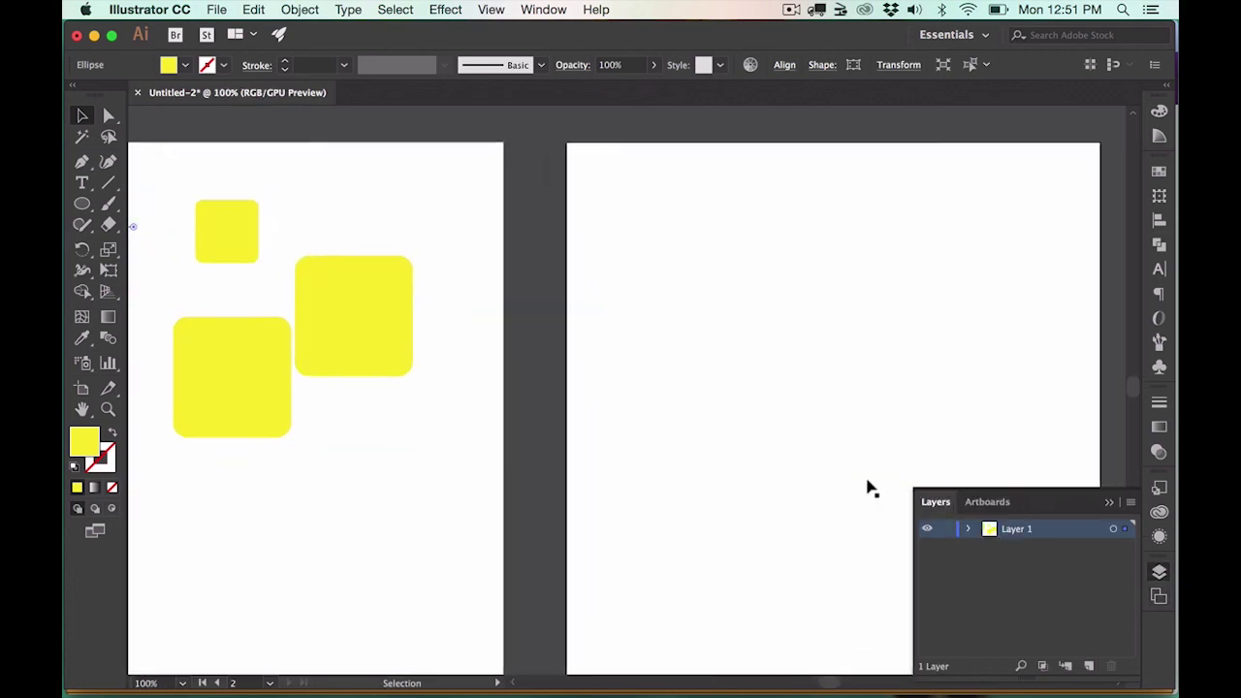
pyautogui.press('super+minus')
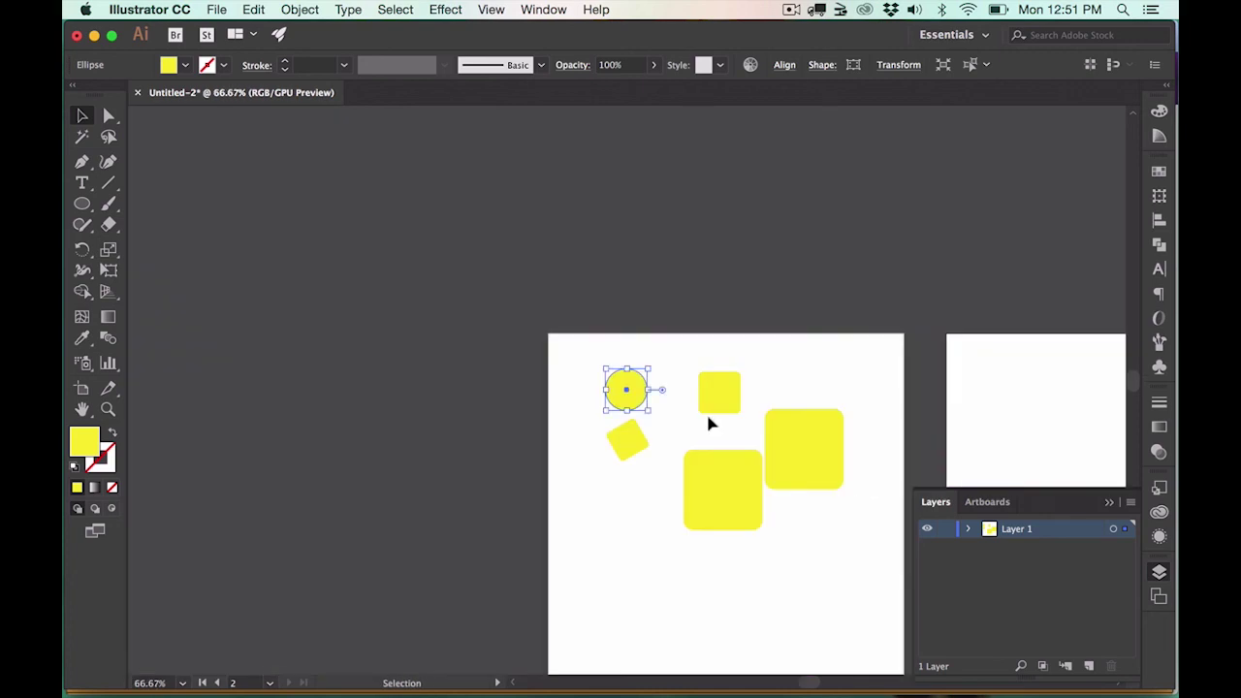
pyautogui.hscroll(10, 709, 418)
pyautogui.scroll(-4, 709, 418)
pyautogui.click(646, 251)
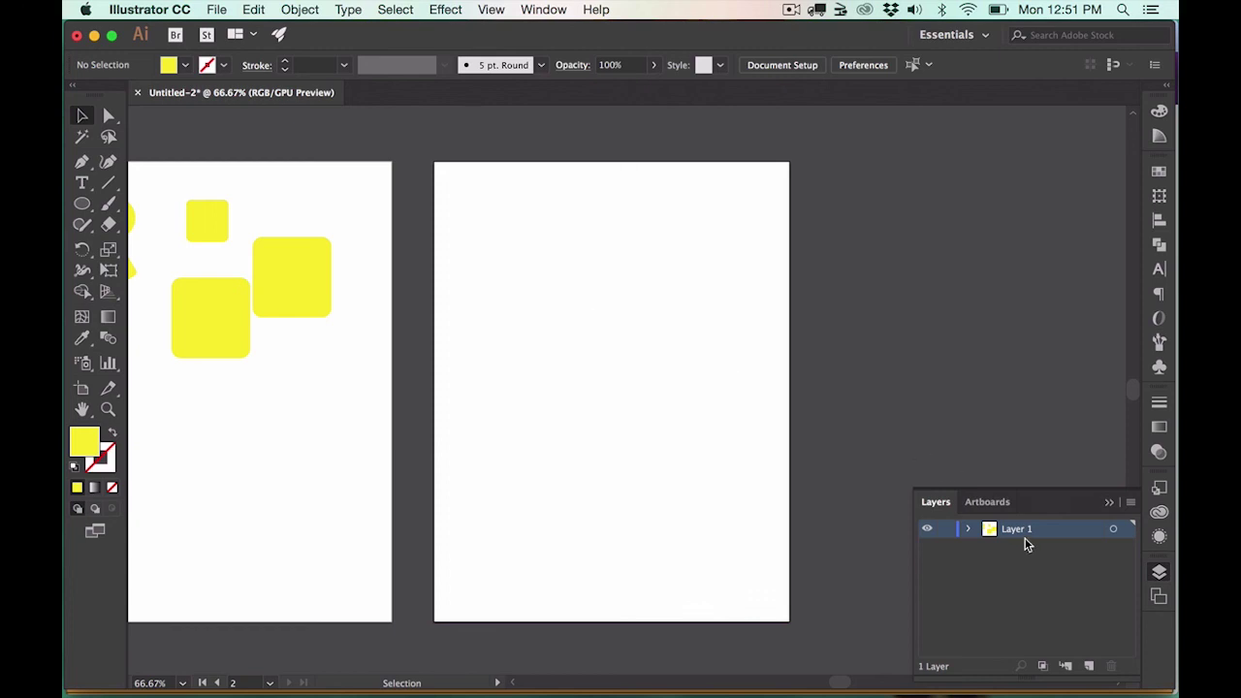
# Step: Try covering the new artboard with a freehand rectangle of about 8.48 by 11.02 in, and delete it
pyautogui.moveTo(82, 204); pyautogui.dragTo(155, 202)
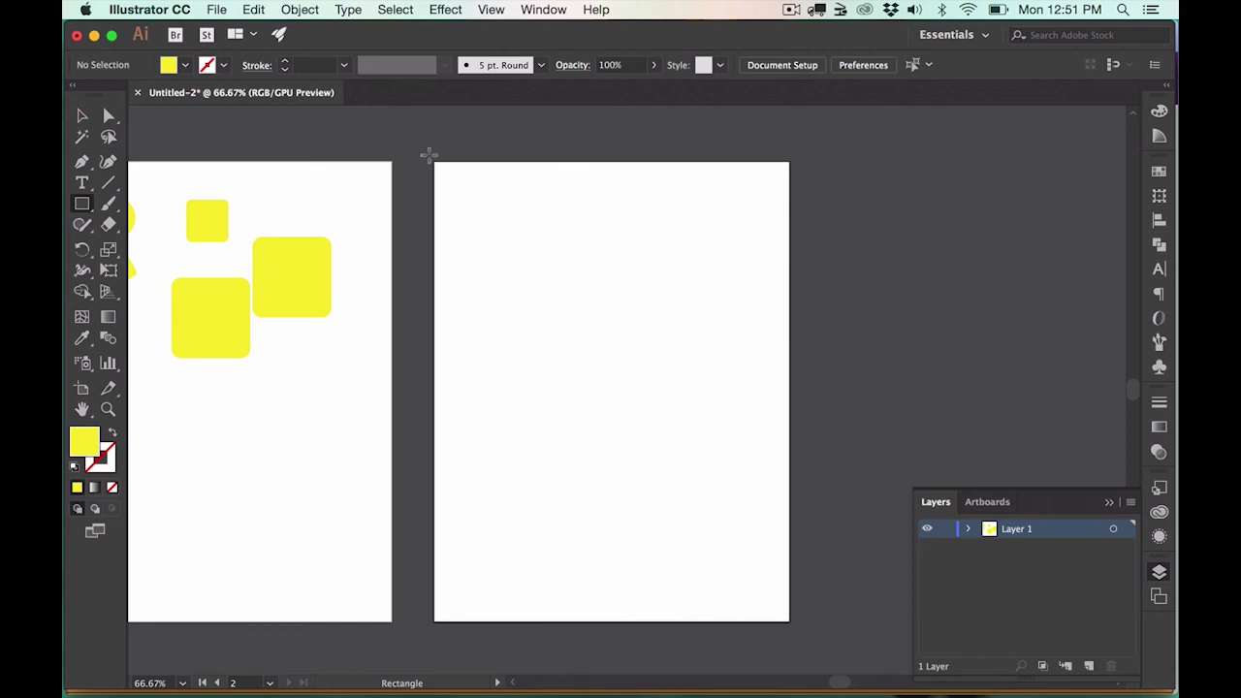
pyautogui.moveTo(433, 160); pyautogui.dragTo(788, 621)
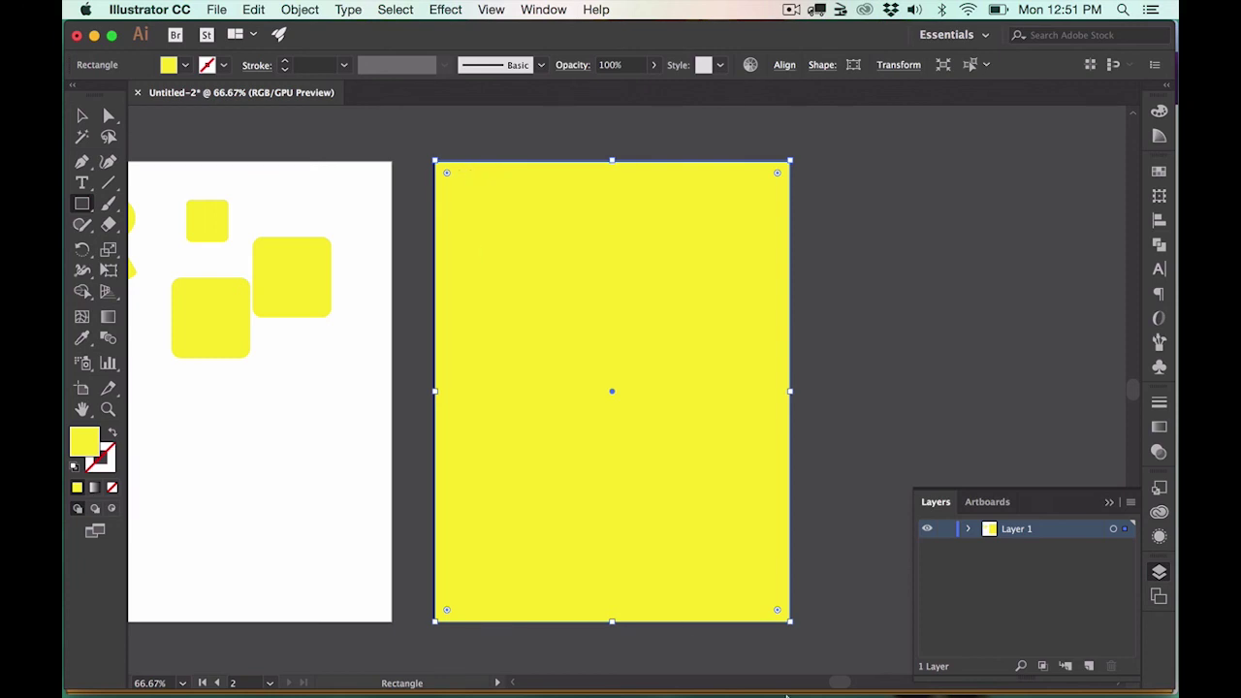
pyautogui.press('Delete')
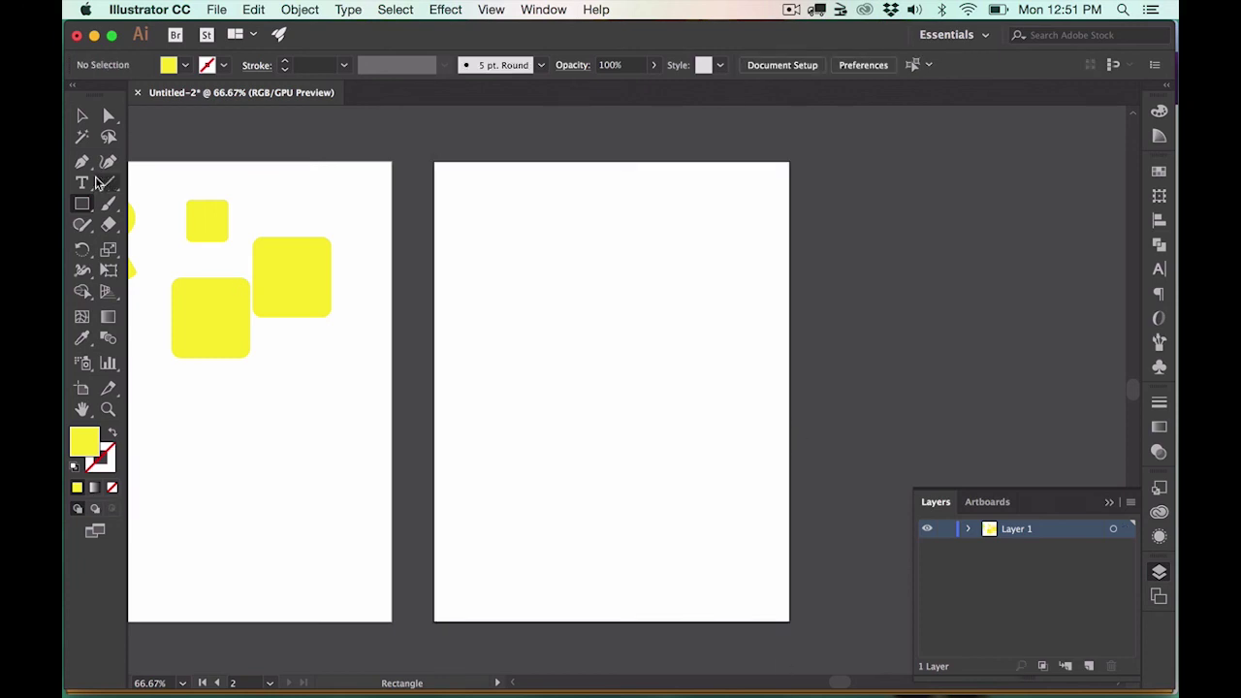
# Step: Create a yellow rectangle 8.5 in wide and 11 in high and align it exactly over the second artboard
pyautogui.click(513, 230)
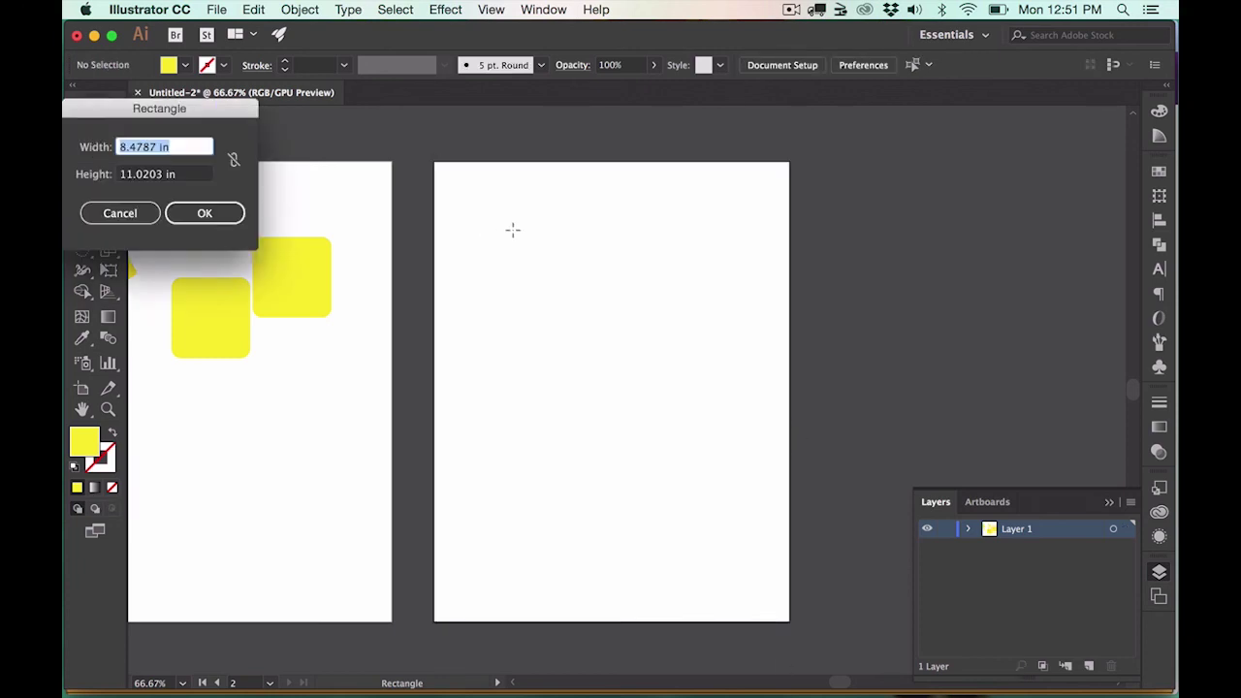
pyautogui.write('8.5')
pyautogui.press('Tab')
pyautogui.write('11')
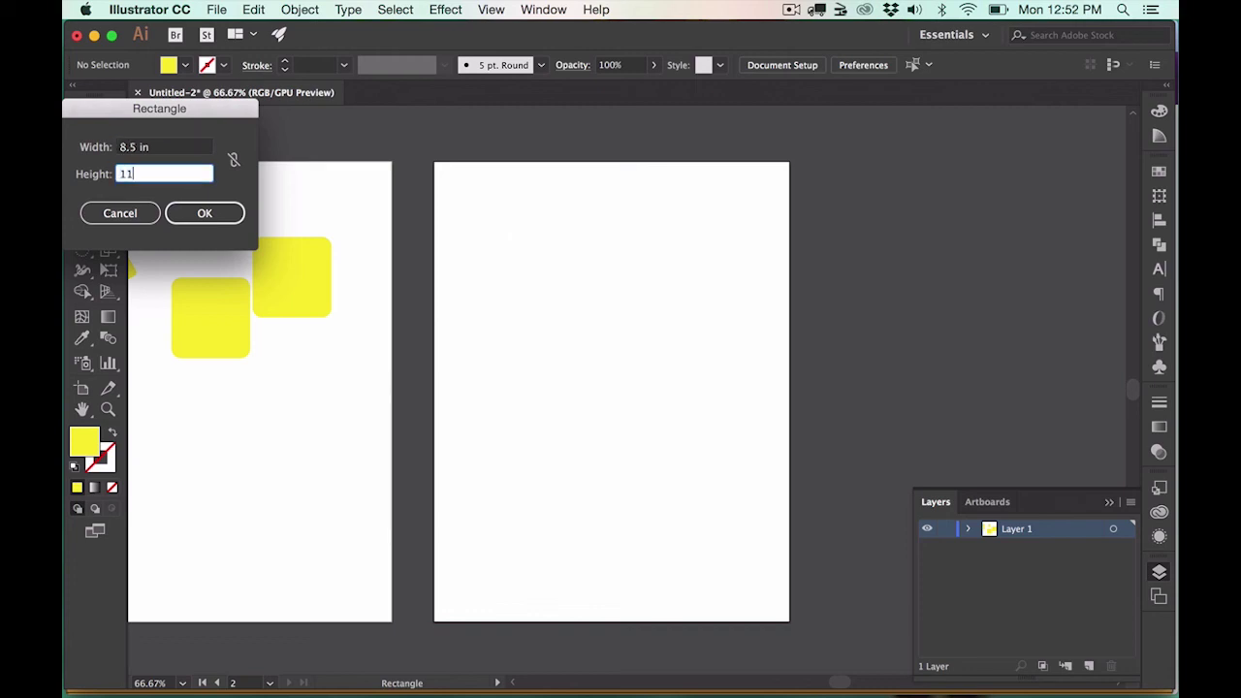
pyautogui.press('Return')
pyautogui.press('v')
pyautogui.moveTo(573, 274); pyautogui.dragTo(492, 204)
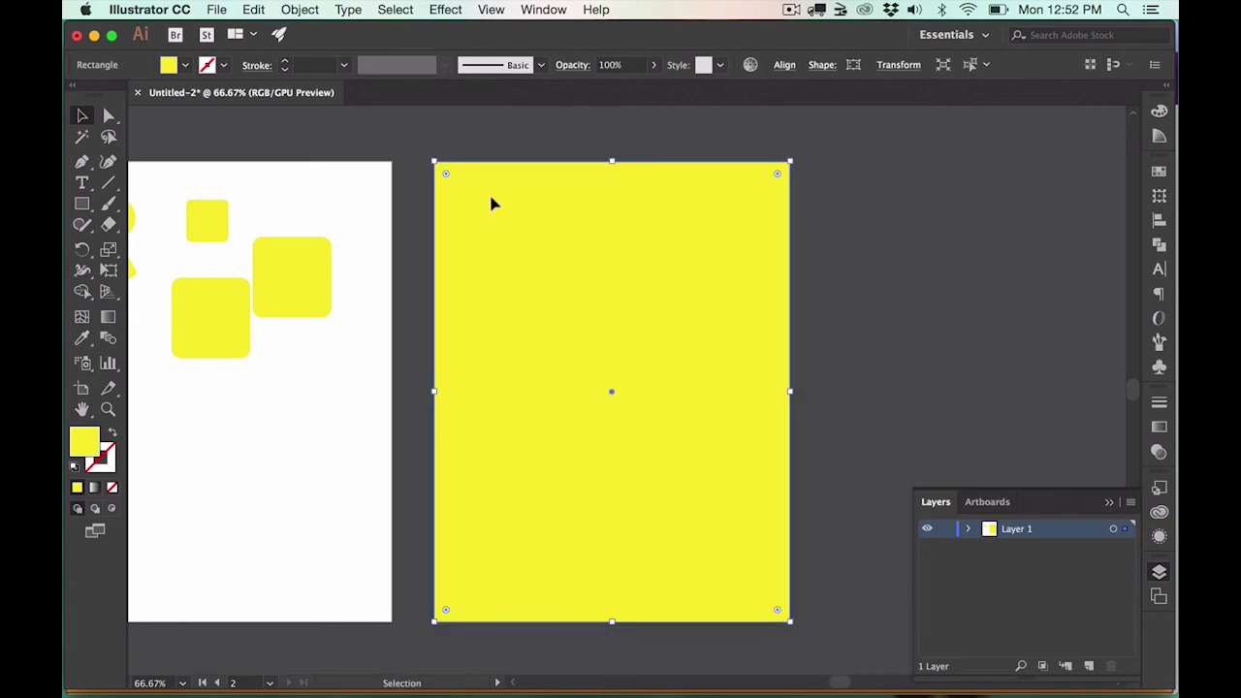
# Step: Try a white fill on the page-size rectangle, and undo it
pyautogui.click(184, 66)
pyautogui.click(184, 66)
pyautogui.click(184, 66)
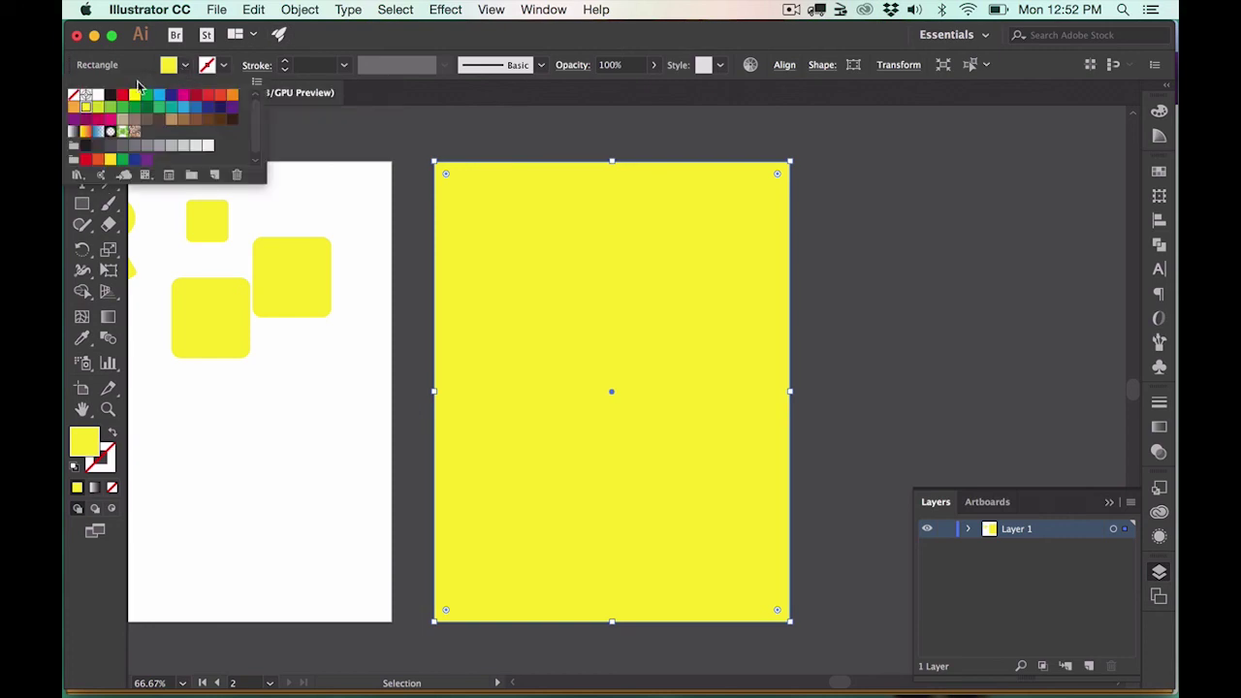
pyautogui.click(96, 96)
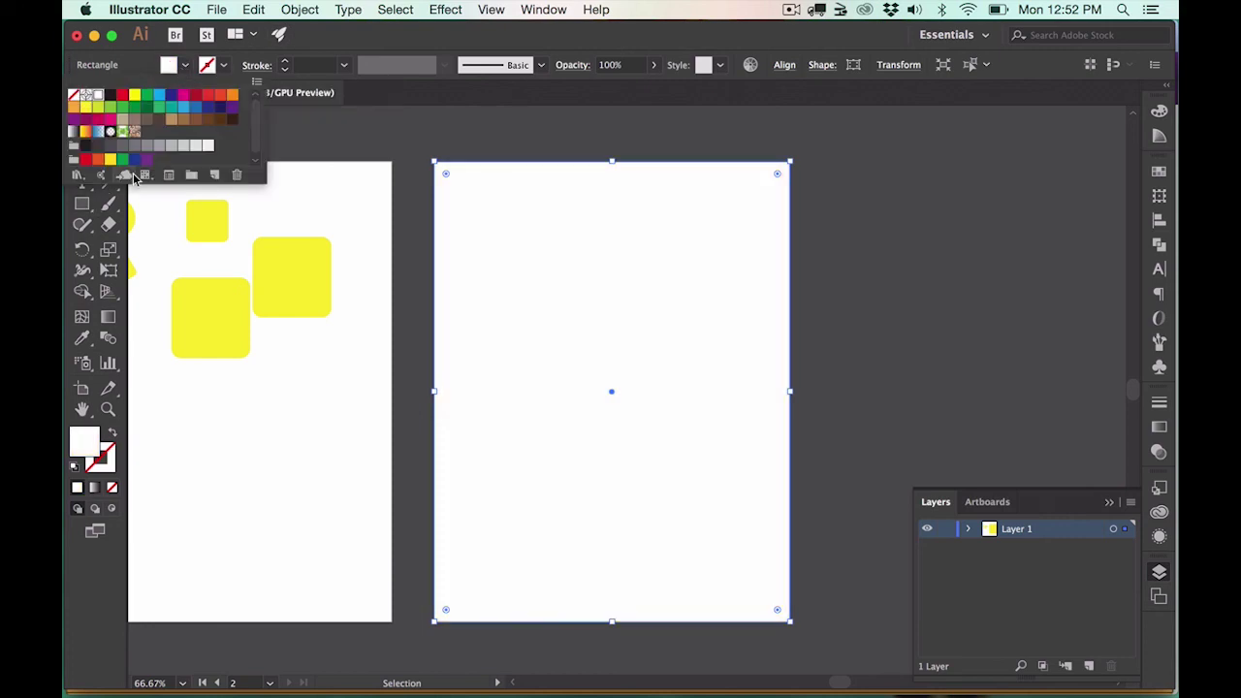
pyautogui.press('Escape')
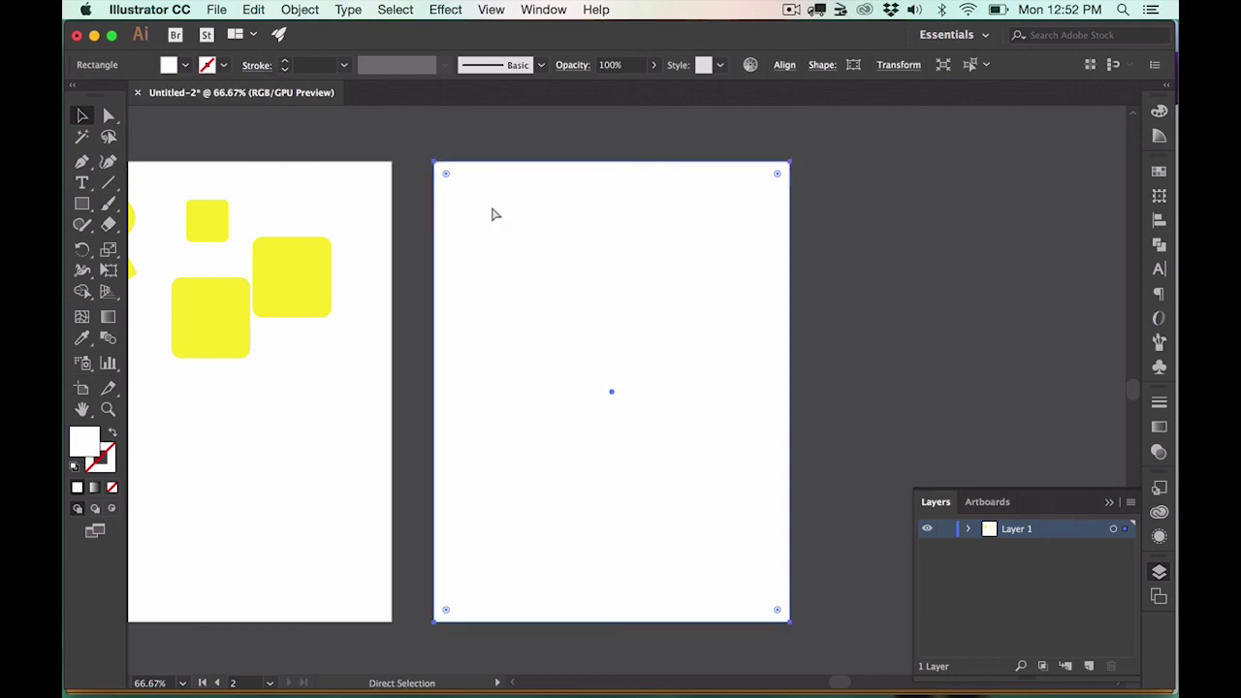
pyautogui.press('super+z')
# Step: With nothing selected, set the fill to white and create a rectangle 8 in wide and about 10.5 in high over the yellow page
pyautogui.click(187, 131)
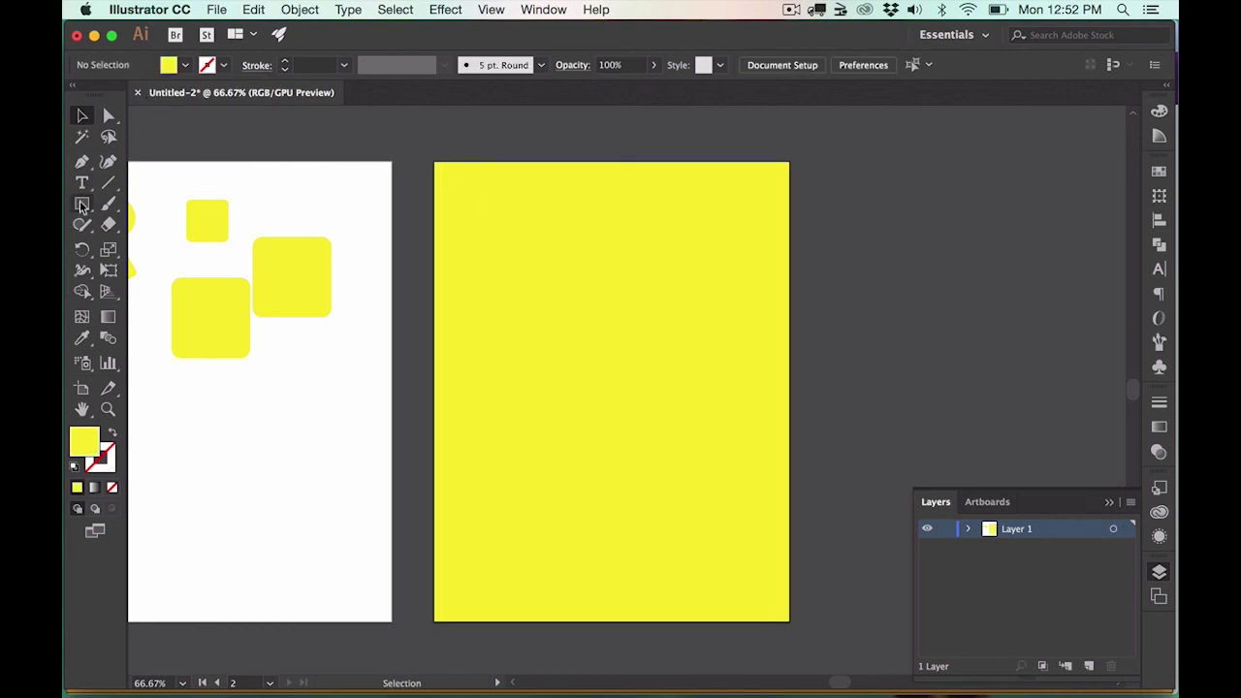
pyautogui.click(184, 66)
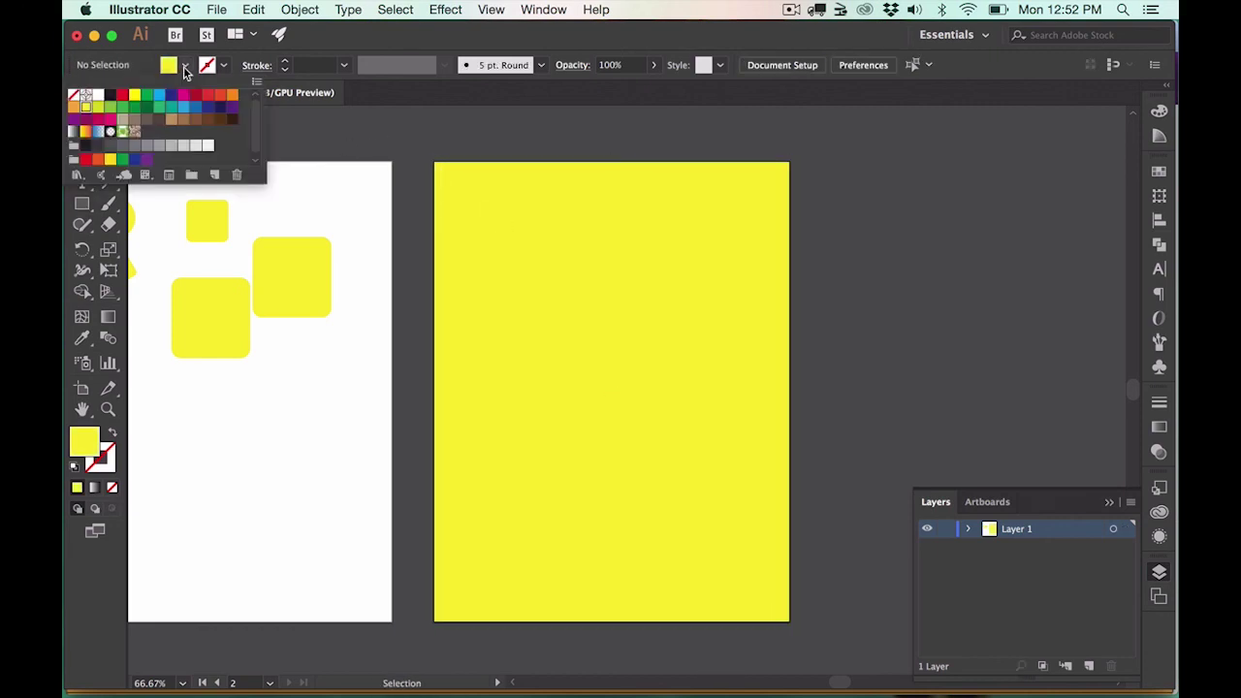
pyautogui.click(98, 95)
pyautogui.click(82, 207)
pyautogui.click(513, 212)
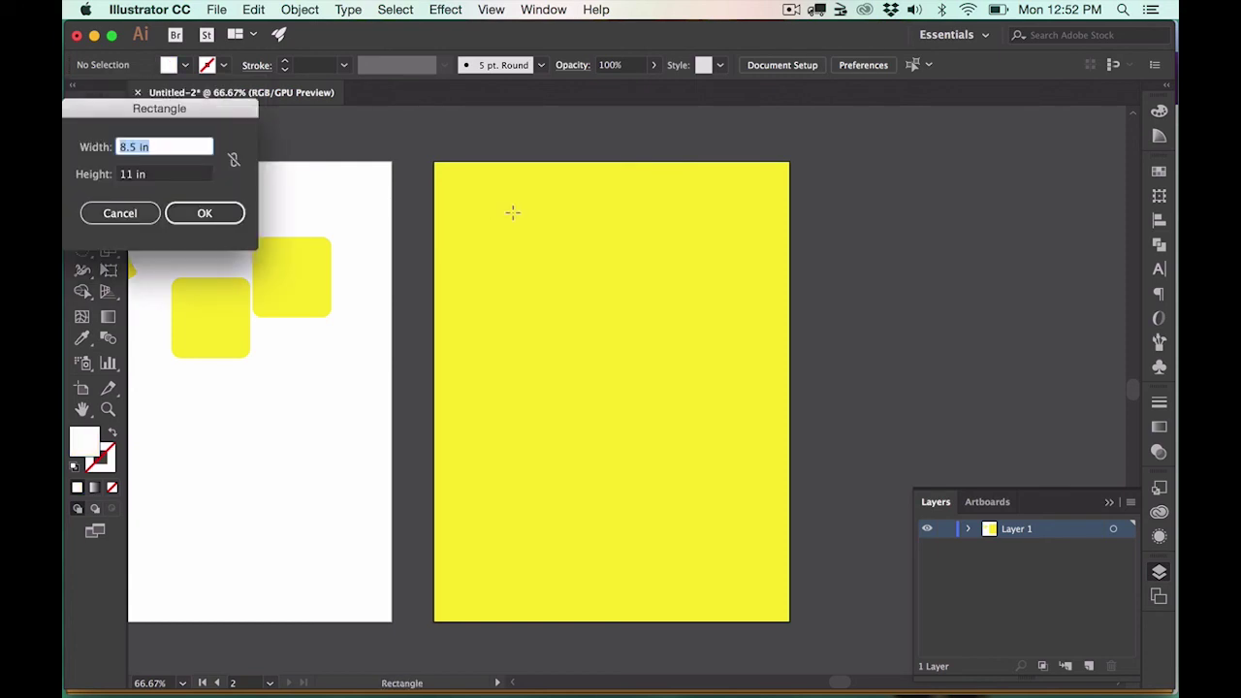
pyautogui.write('8')
pyautogui.press('Tab')
pyautogui.write('1')
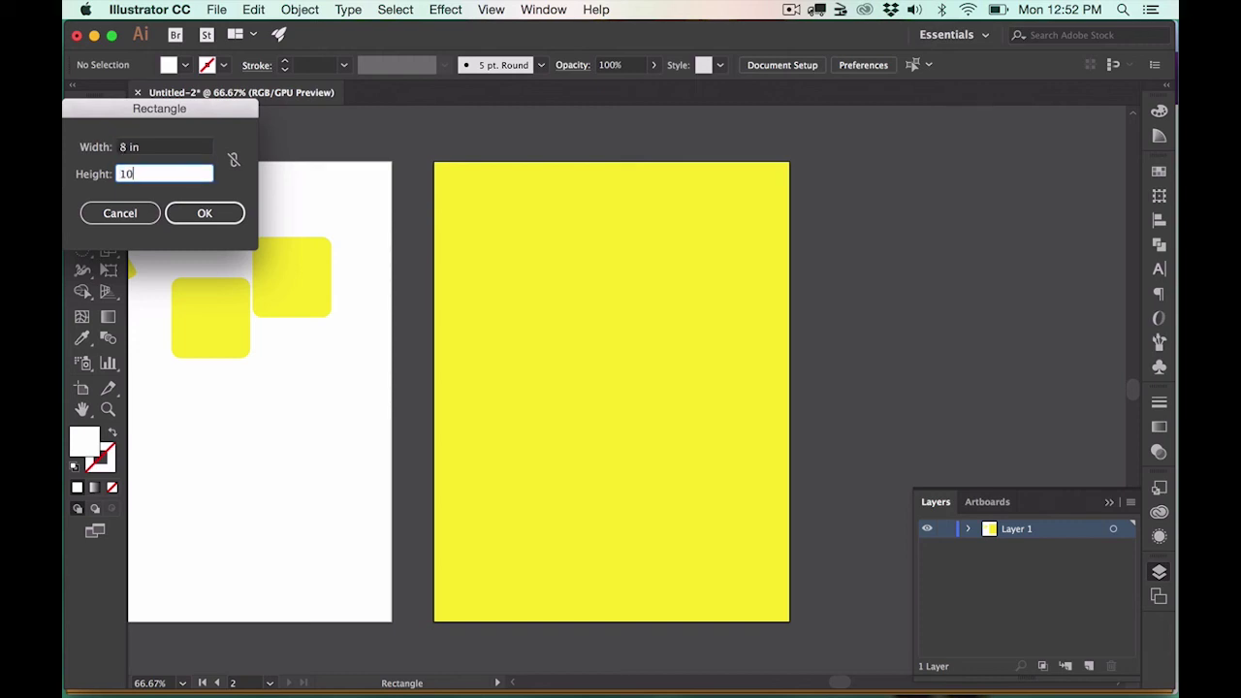
pyautogui.press('Return')
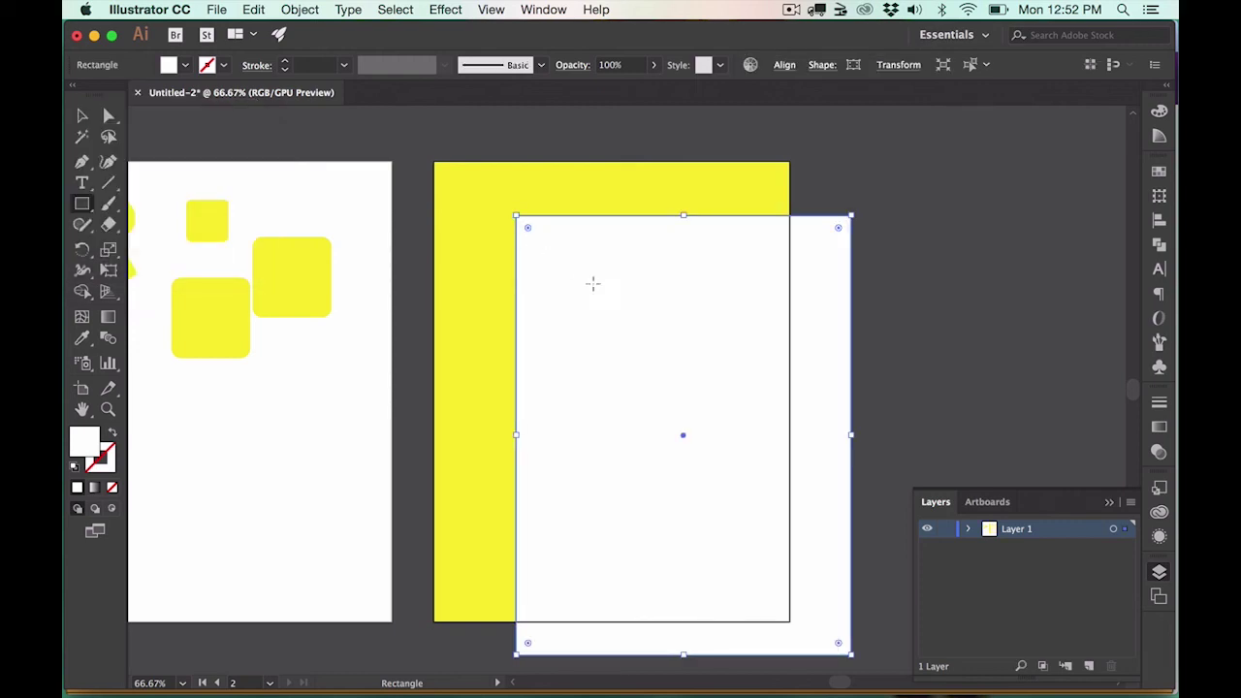
# Step: Move the white rectangle to the middle of the yellow page so an even border surrounds it, and deselect it
pyautogui.press('v')
pyautogui.click(82, 206)
pyautogui.click(82, 116)
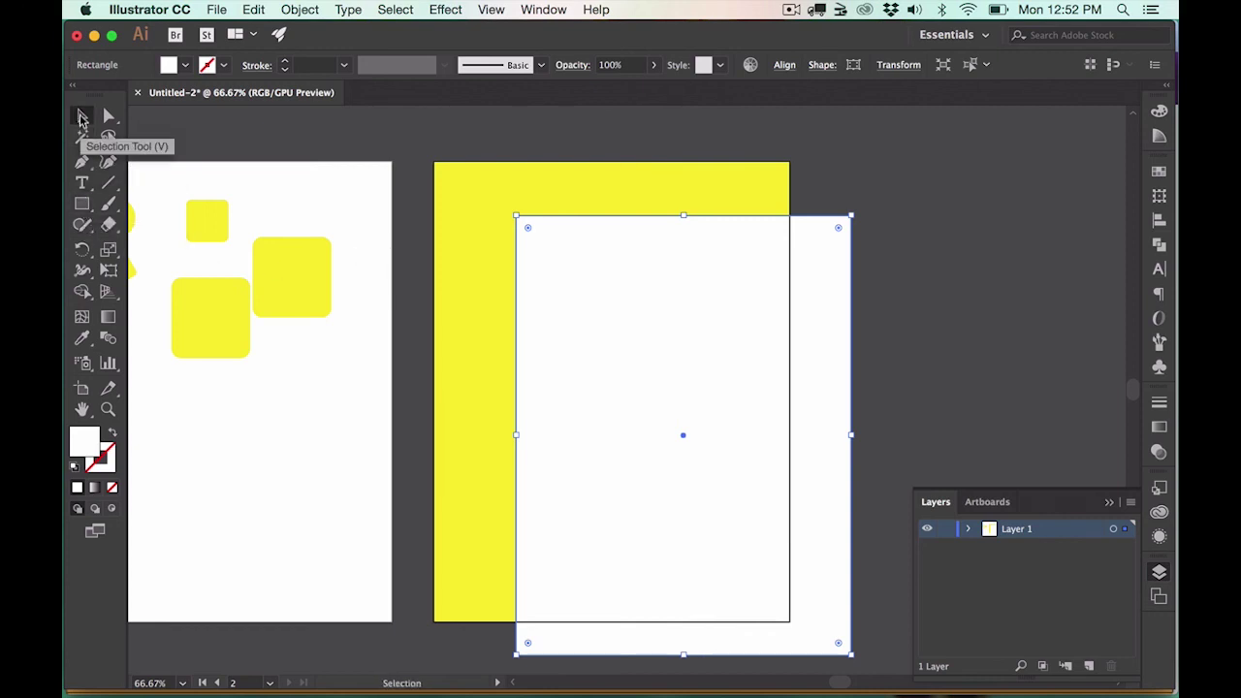
pyautogui.moveTo(646, 346); pyautogui.dragTo(576, 303)
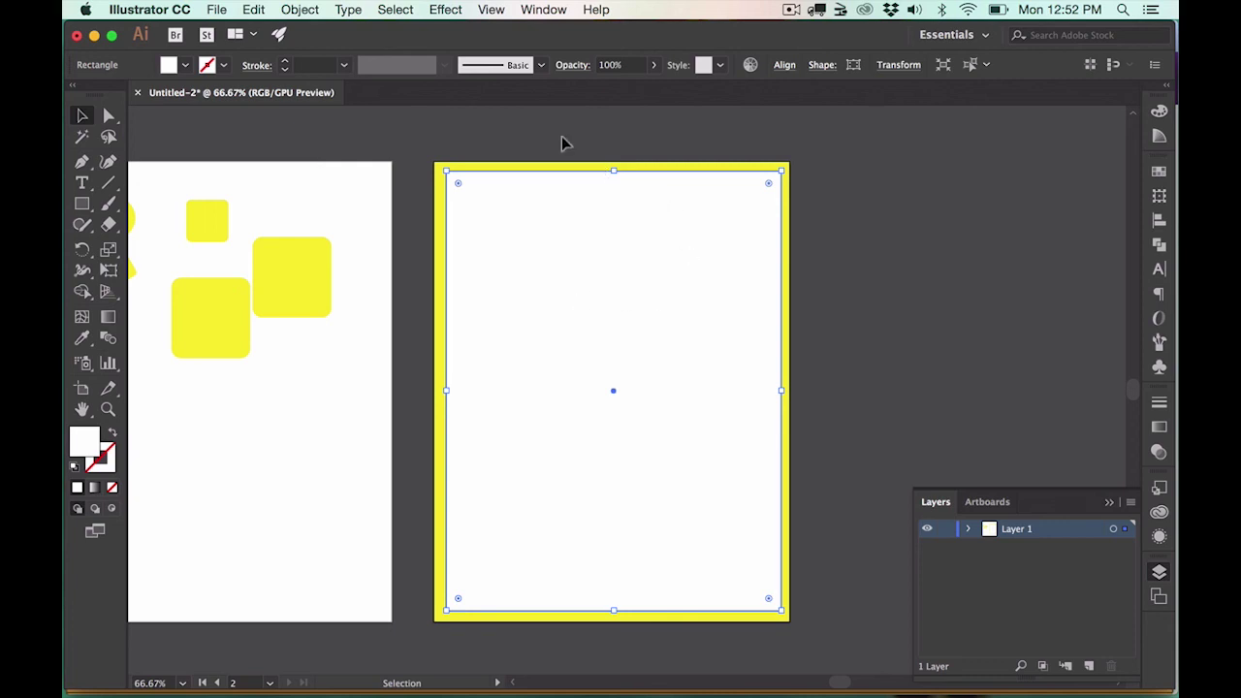
pyautogui.click(527, 133)
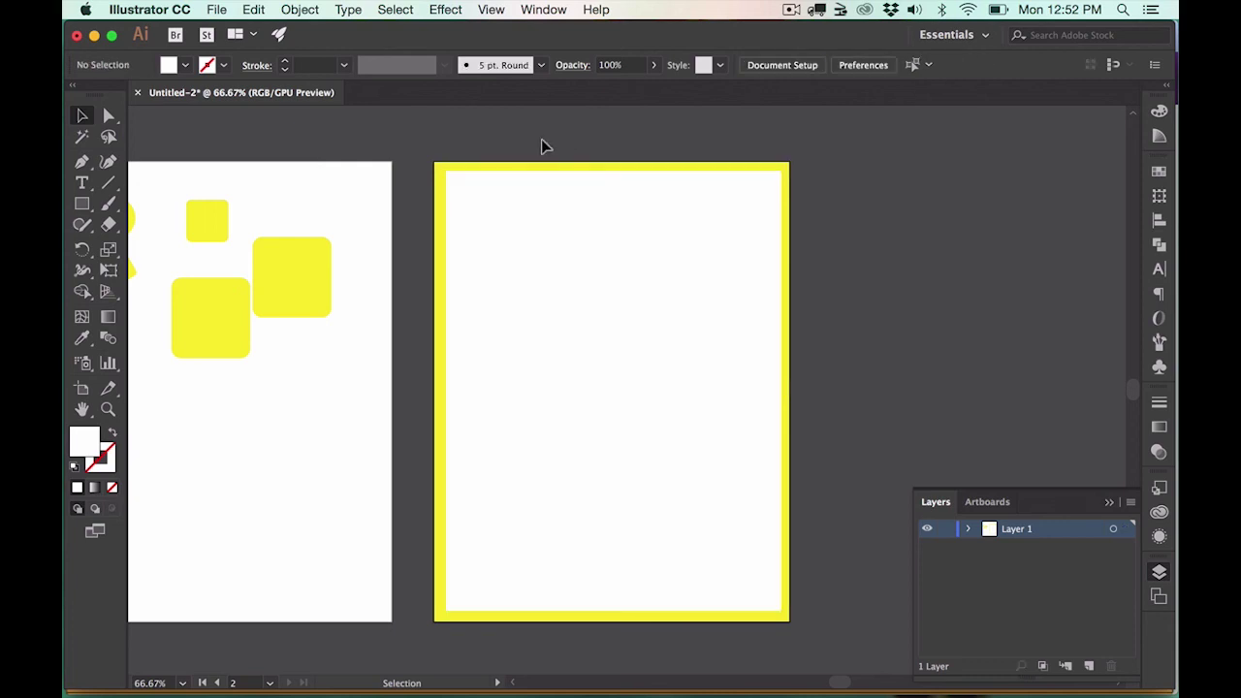
# Step: Select the white rectangle and add a new layer above the existing one
pyautogui.click(640, 279)
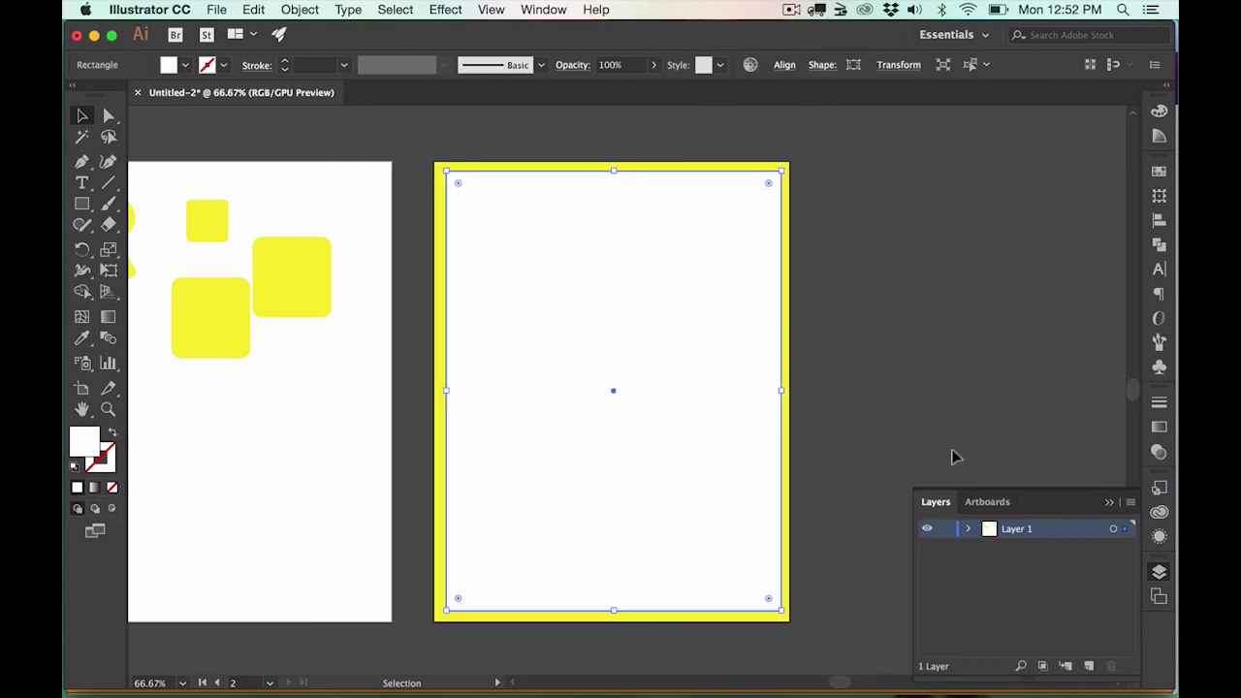
pyautogui.click(1090, 667)
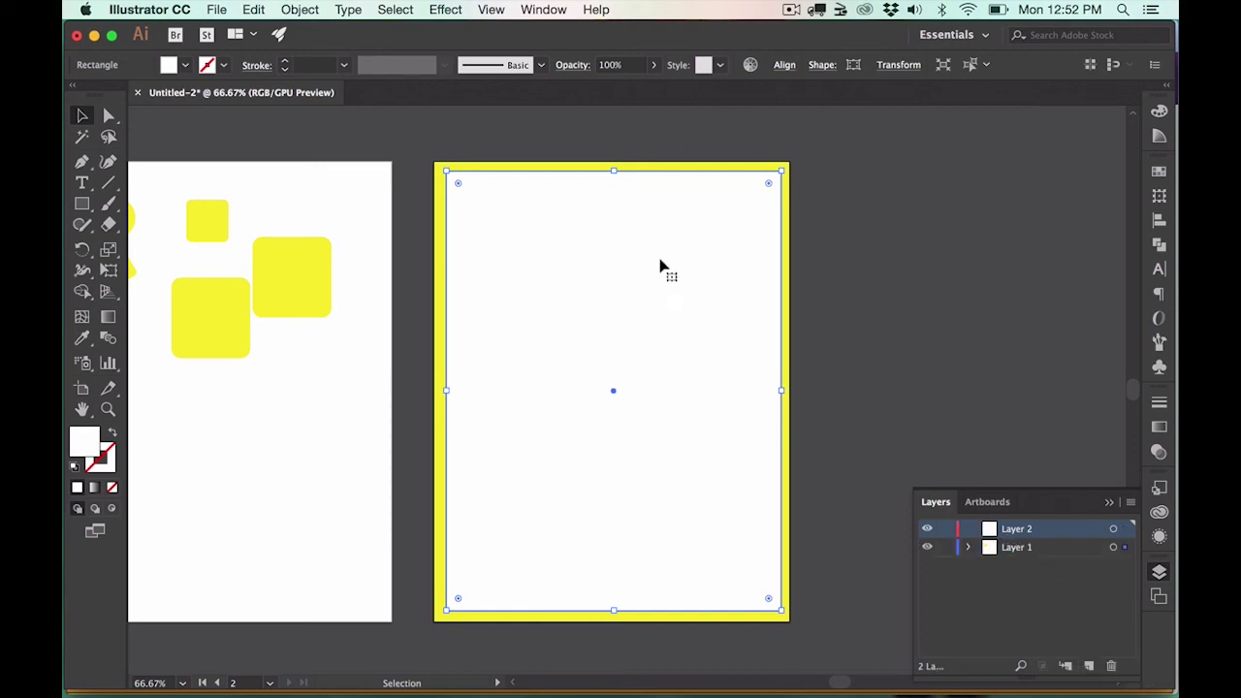
# Step: Rename the lower layer "background" and the new upper layer "frame"
pyautogui.click(781, 237)
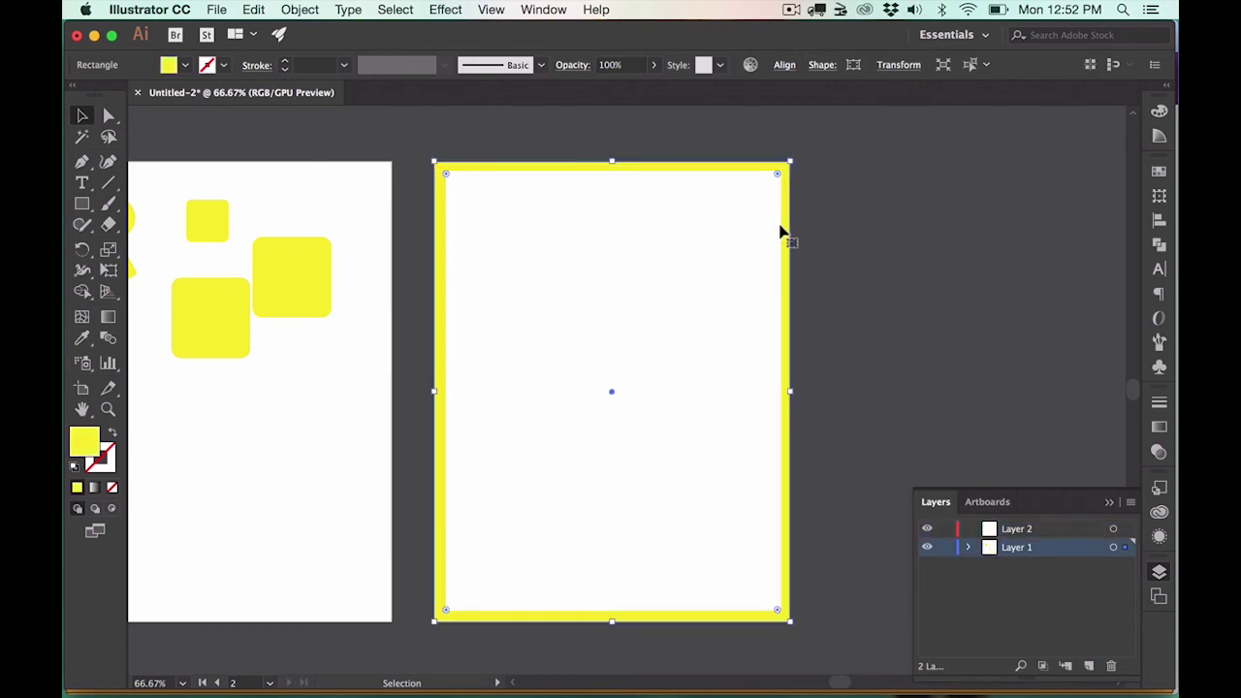
pyautogui.click(724, 245)
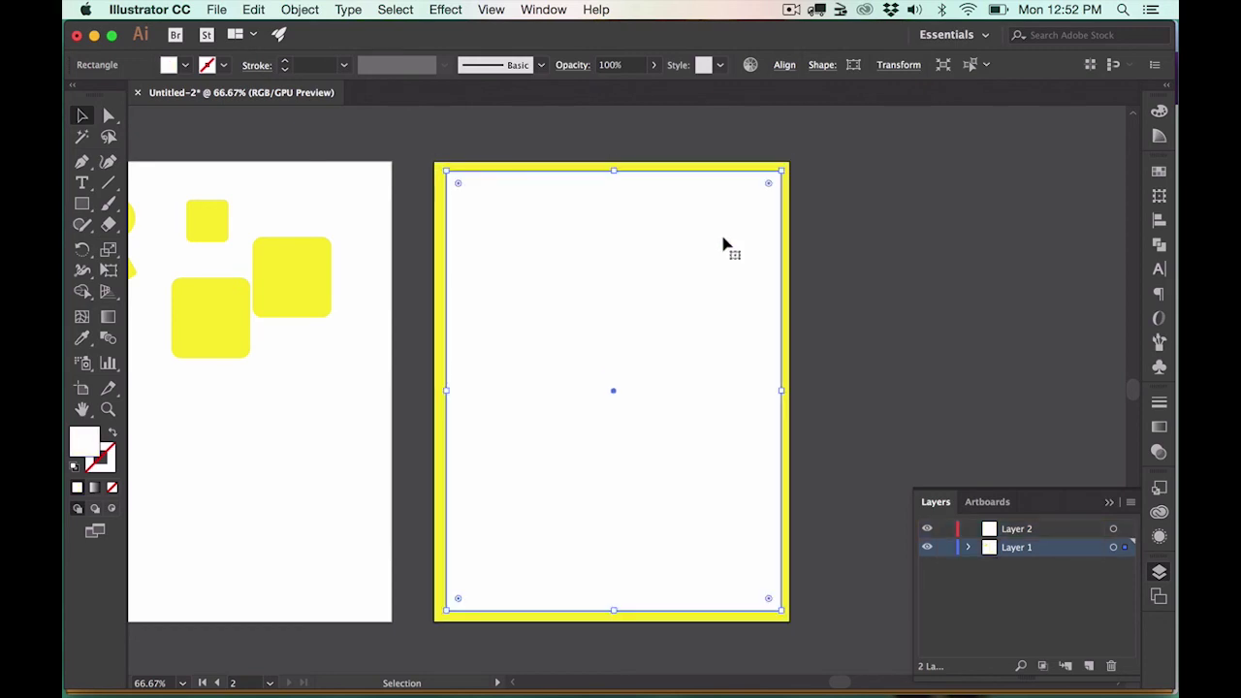
pyautogui.doubleClick(1014, 548)
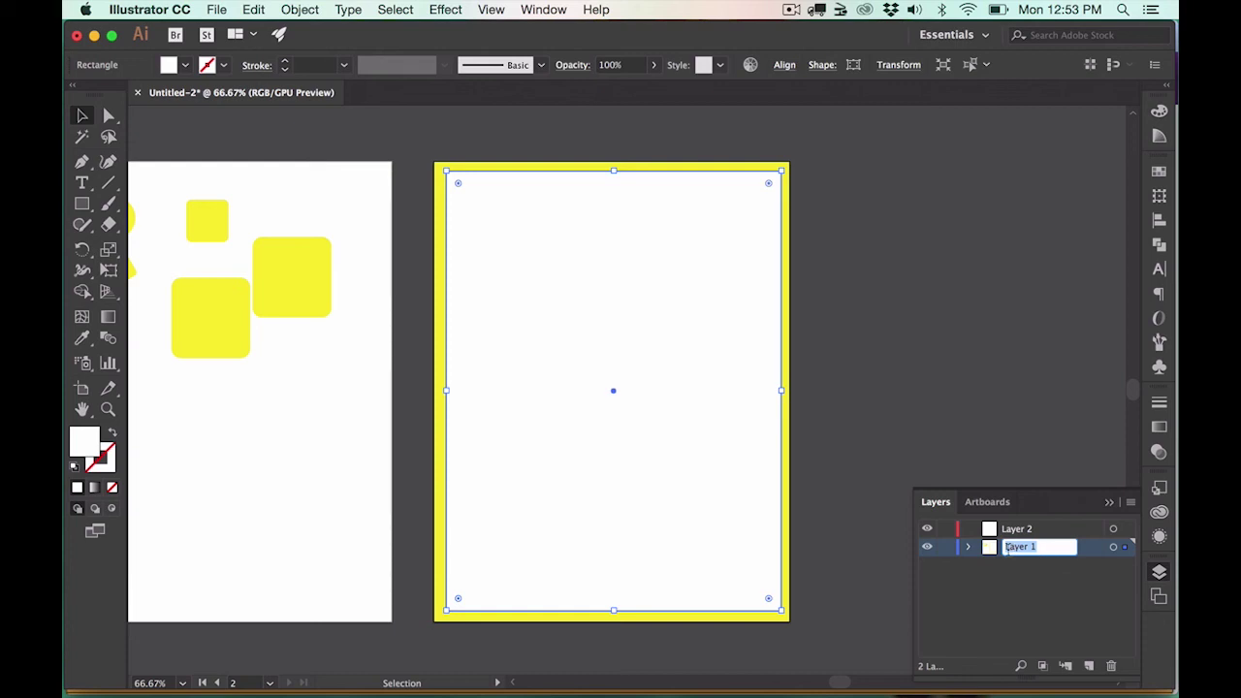
pyautogui.write('b')
pyautogui.click(1016, 530)
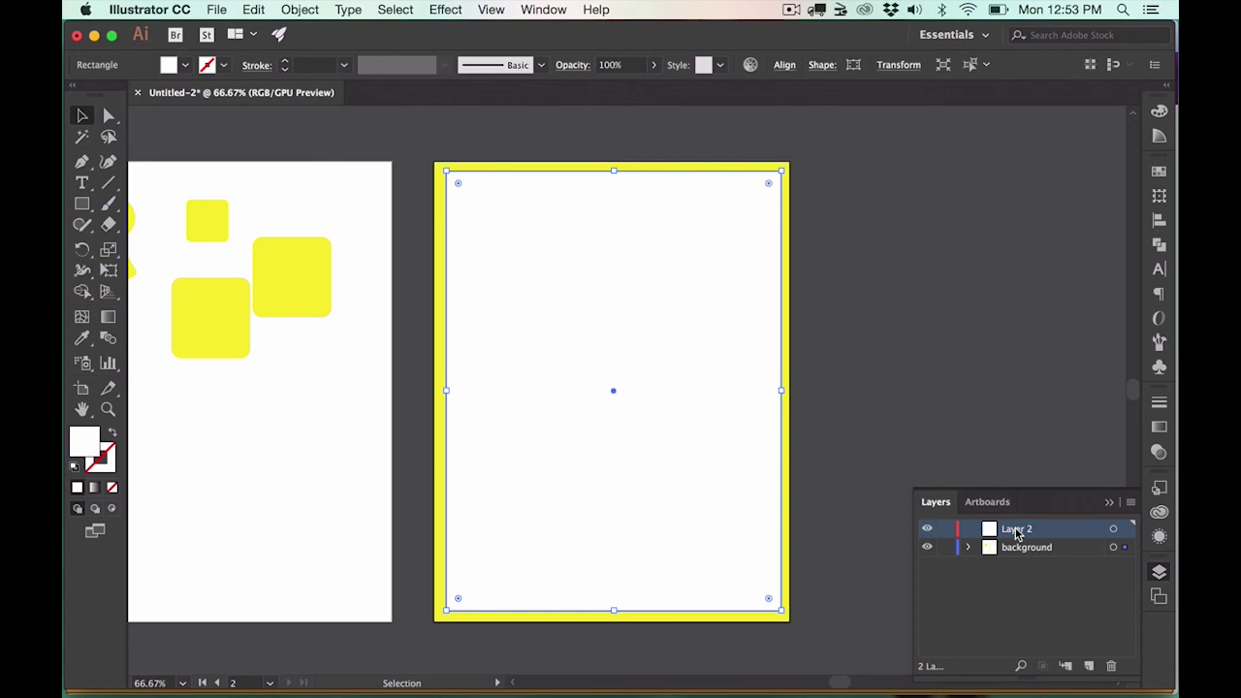
pyautogui.doubleClick(1016, 530)
pyautogui.write('f')
pyautogui.click(999, 578)
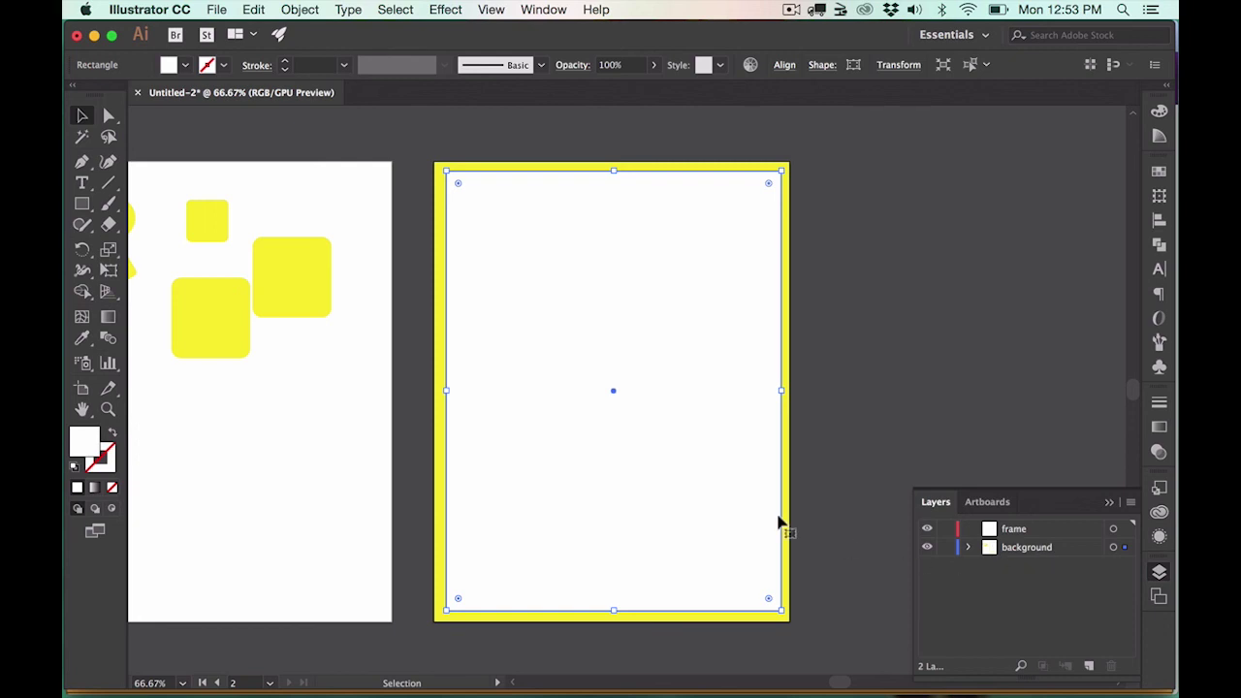
# Step: Move the white rectangle from the background layer to the frame layer with Send to Current Layer
pyautogui.click(312, 305)
pyautogui.click(236, 327)
pyautogui.click(551, 208)
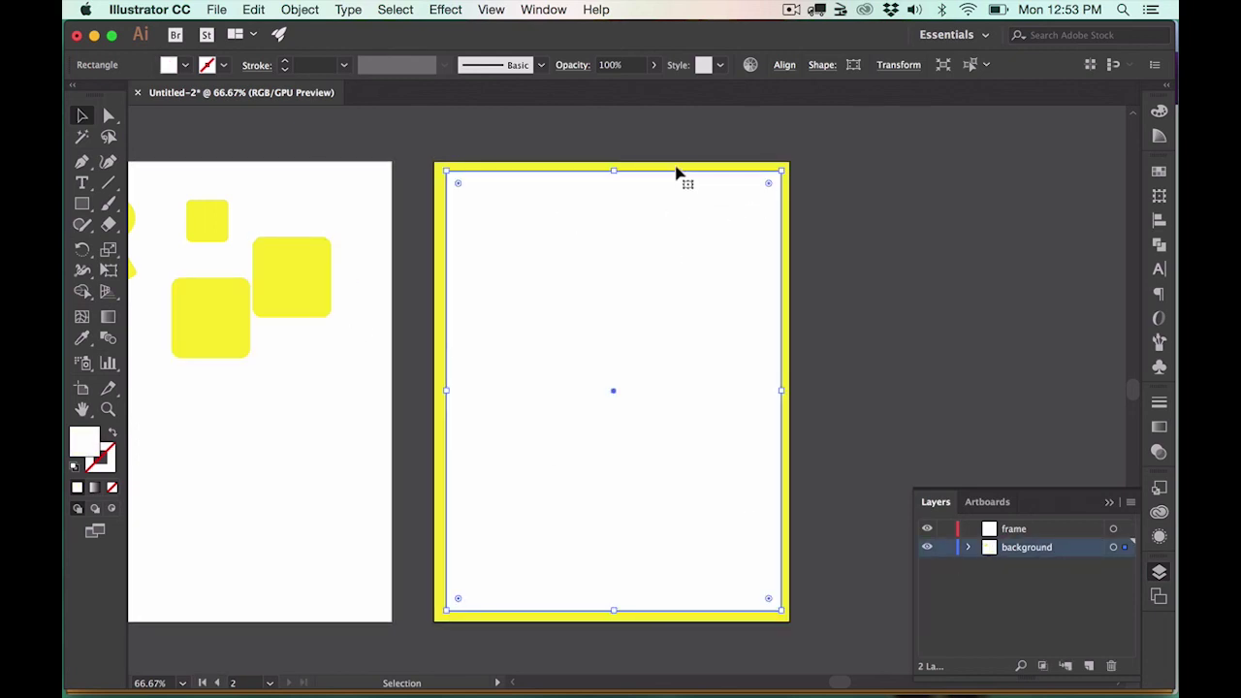
pyautogui.rightClick(680, 245)
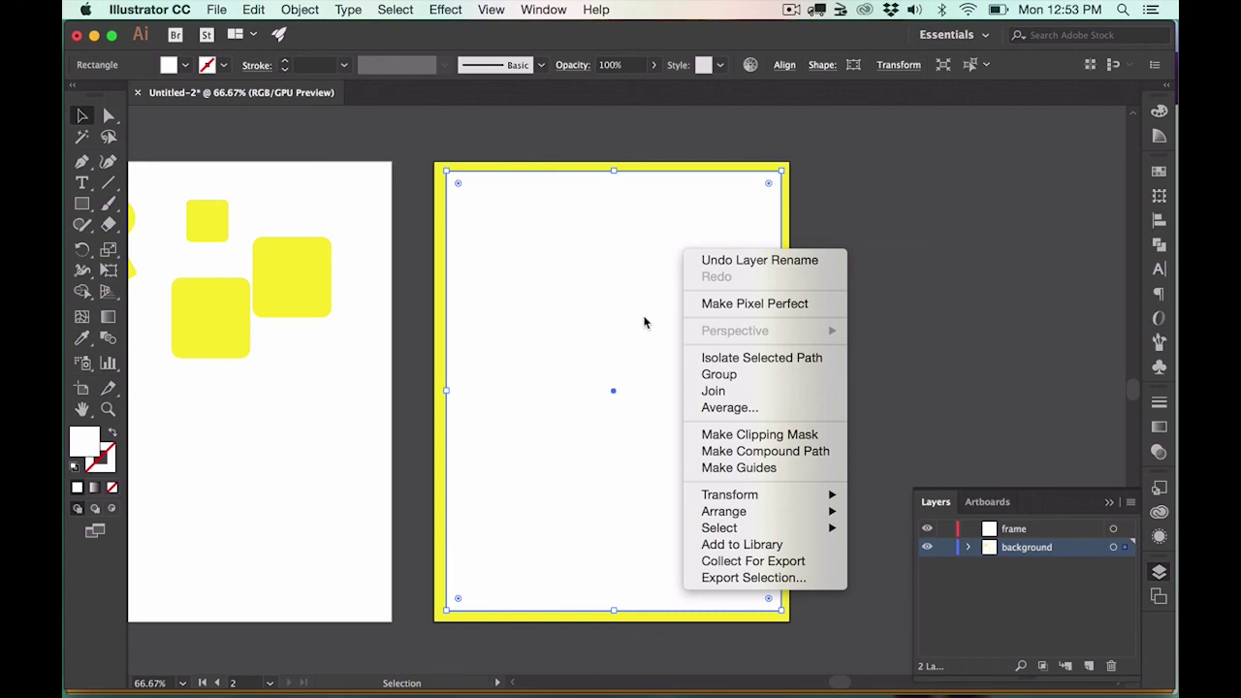
pyautogui.moveTo(739, 521)
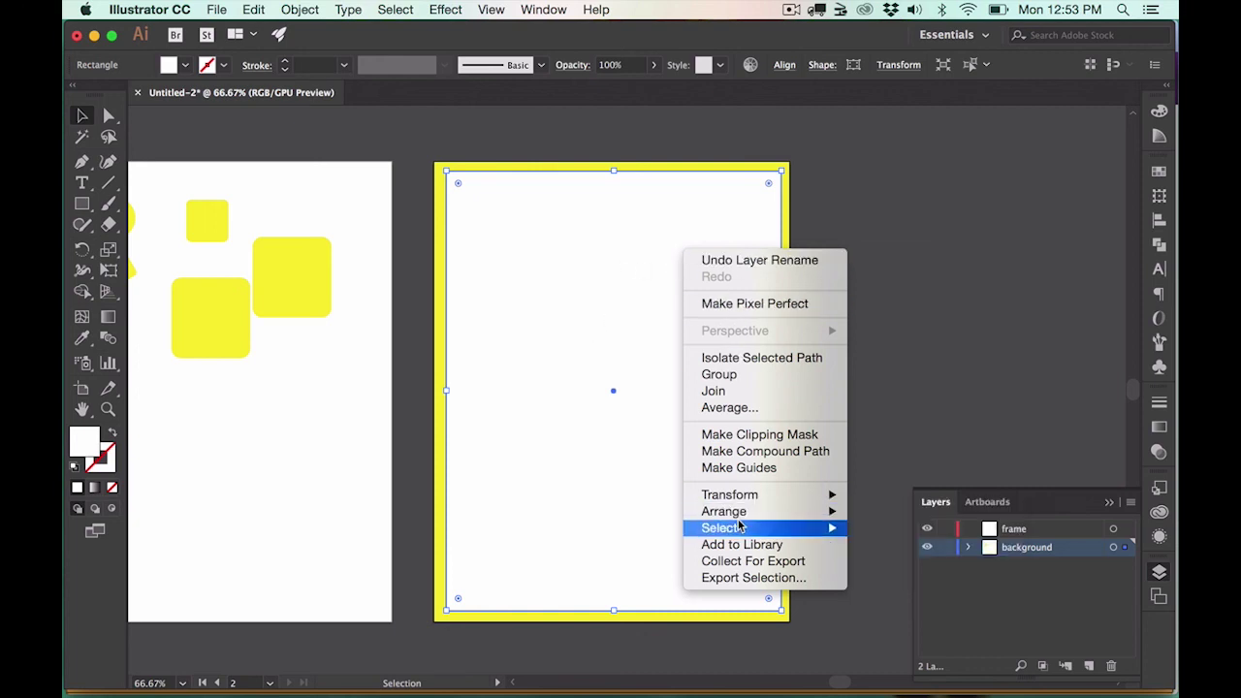
pyautogui.click(1083, 540)
pyautogui.click(1043, 533)
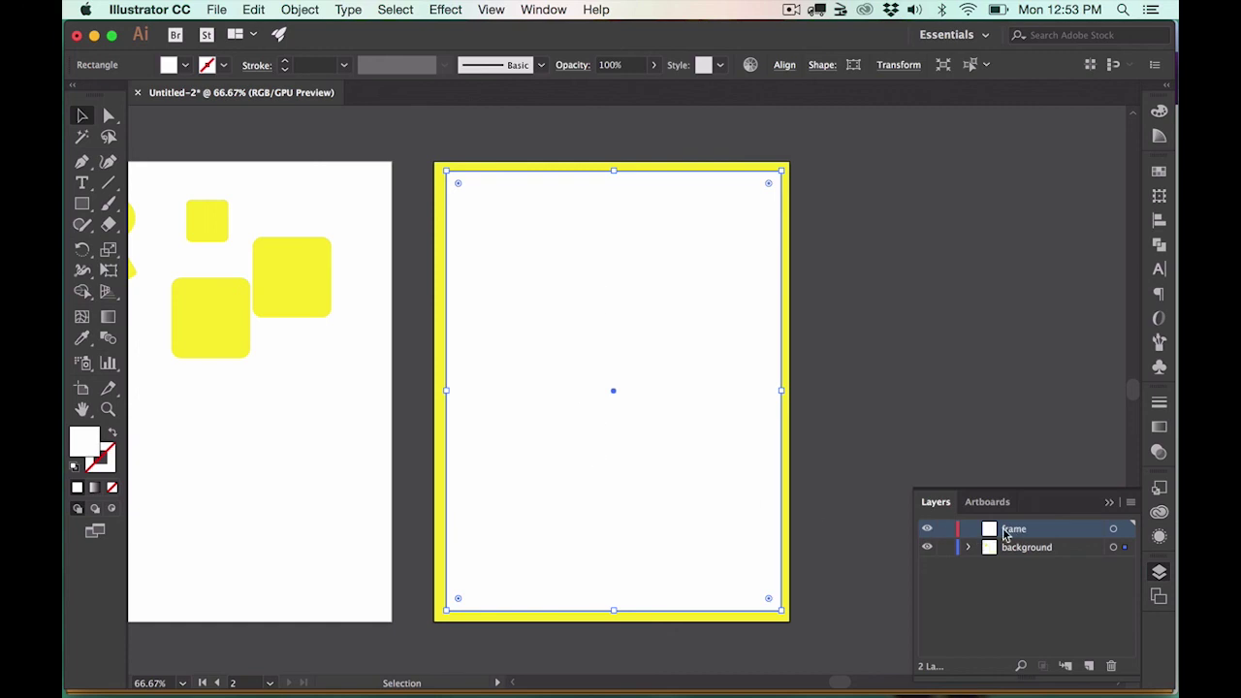
pyautogui.rightClick(682, 298)
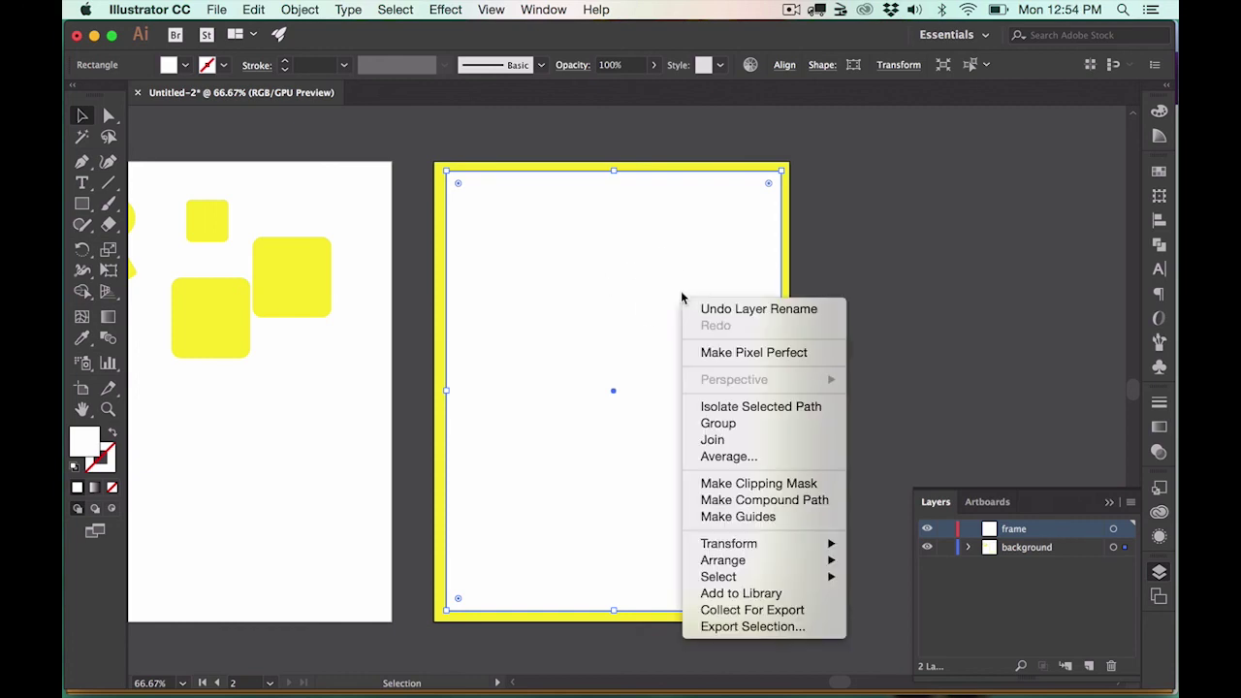
pyautogui.moveTo(733, 559)
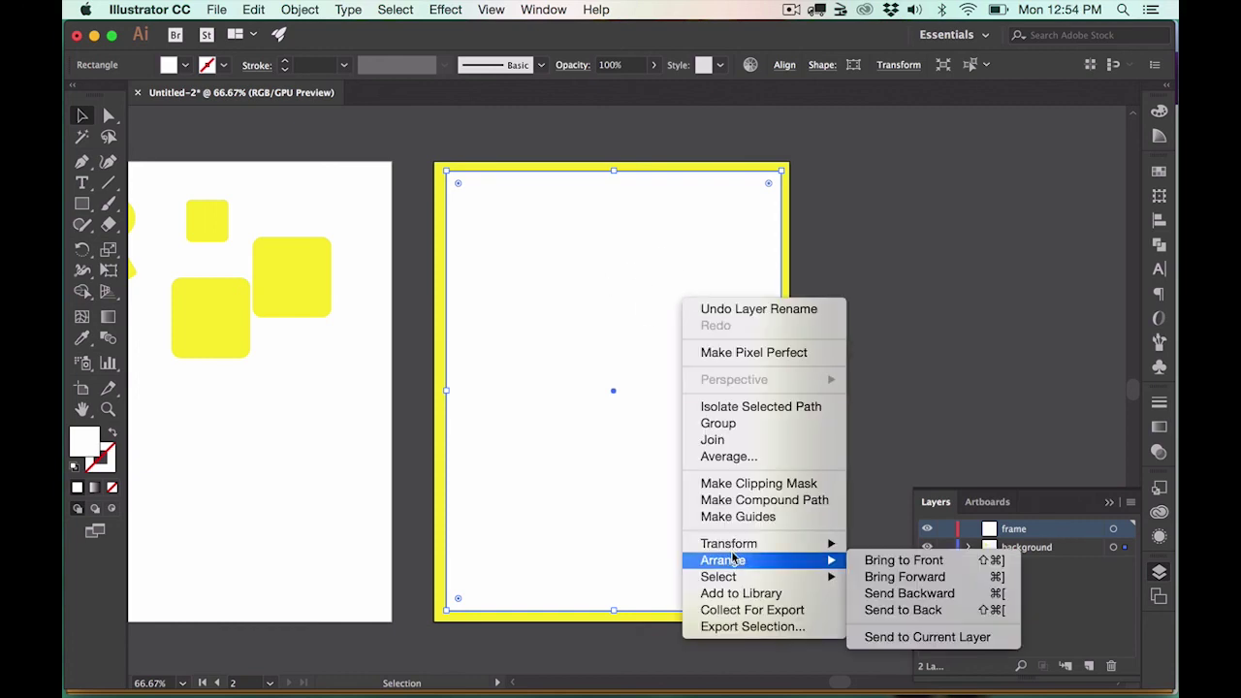
pyautogui.click(907, 637)
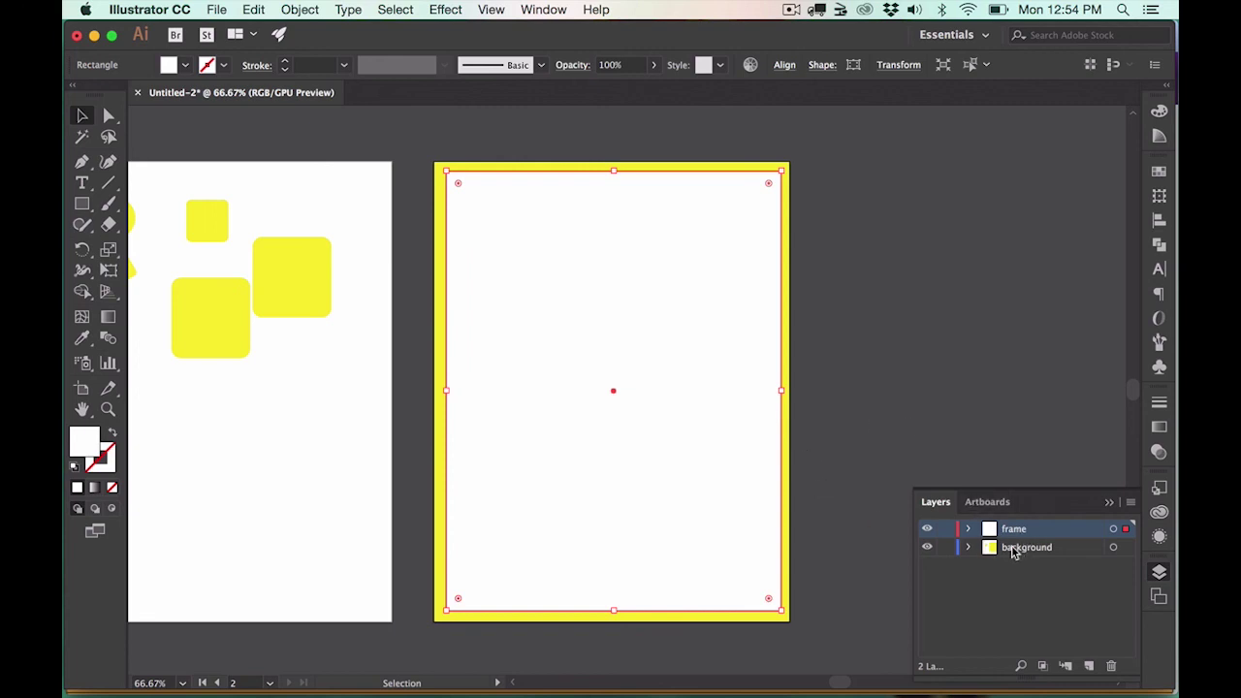
# Step: Lock the background layer and shift the white rectangle slightly off centre on the yellow page
pyautogui.click(945, 547)
pyautogui.click(781, 521)
pyautogui.click(291, 378)
pyautogui.moveTo(221, 225); pyautogui.dragTo(329, 296)
pyautogui.moveTo(581, 246); pyautogui.dragTo(585, 252)
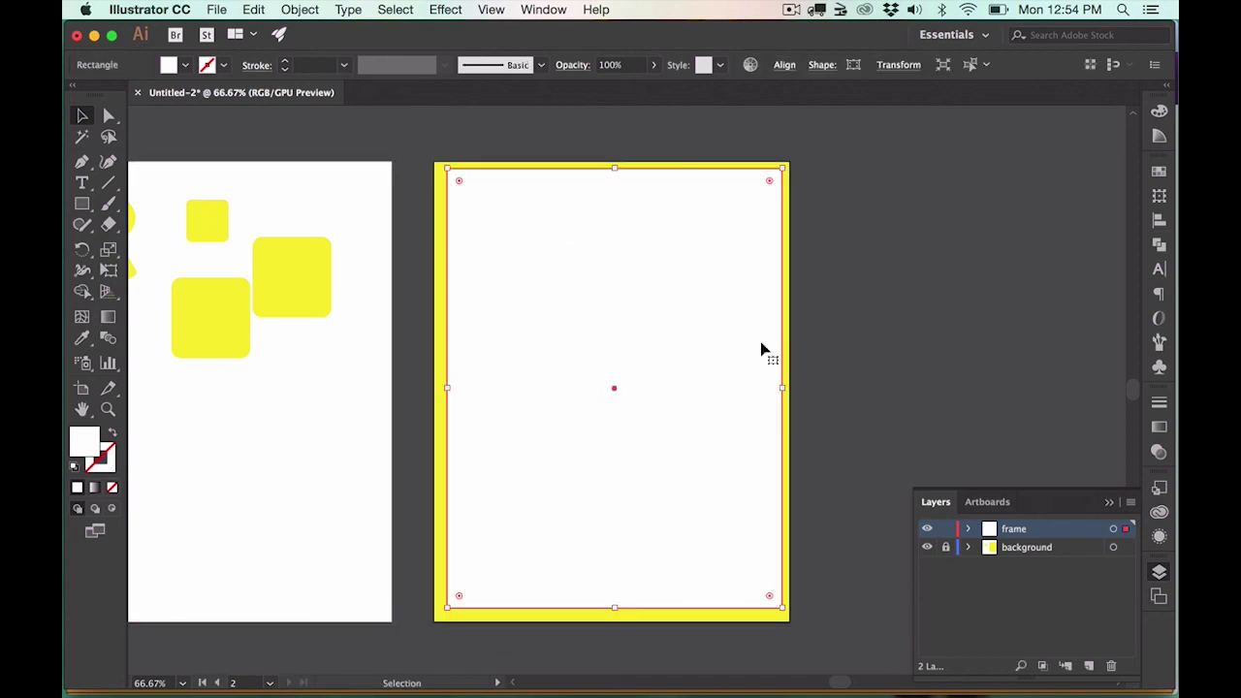
# Step: Unlock the background layer and try centring both selected rectangles horizontally and vertically without a key object, and undo the alignment
pyautogui.click(946, 547)
pyautogui.moveTo(552, 126); pyautogui.dragTo(653, 272)
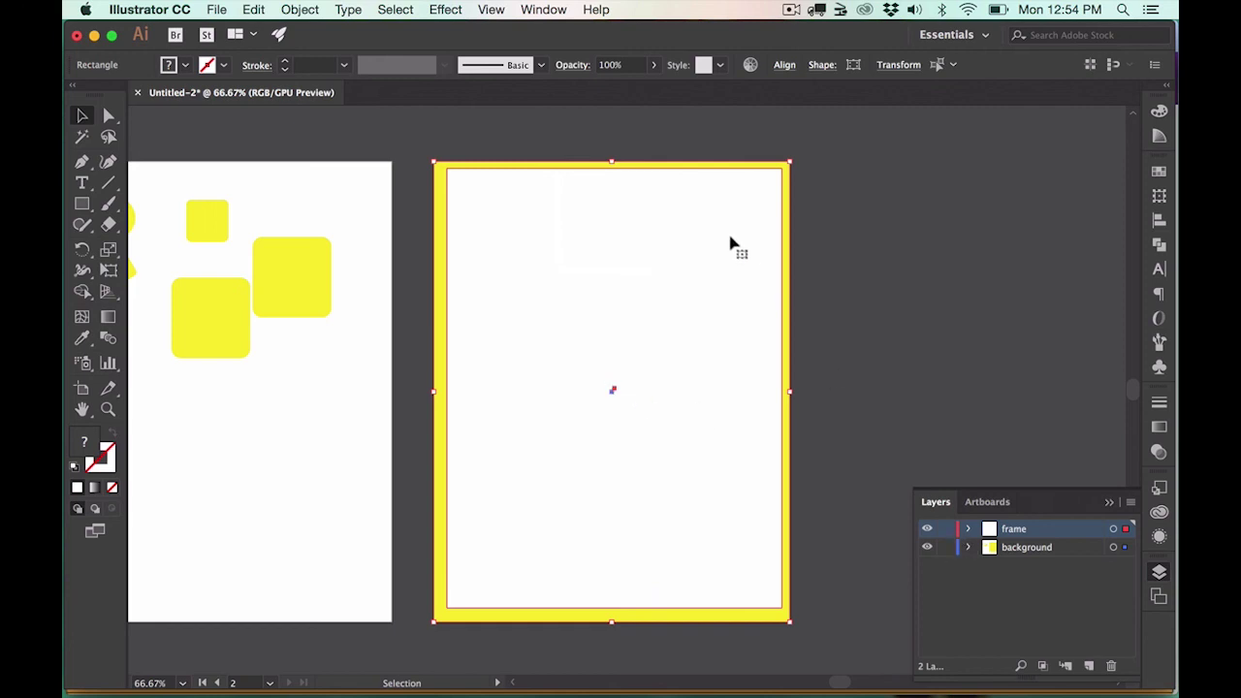
pyautogui.click(782, 65)
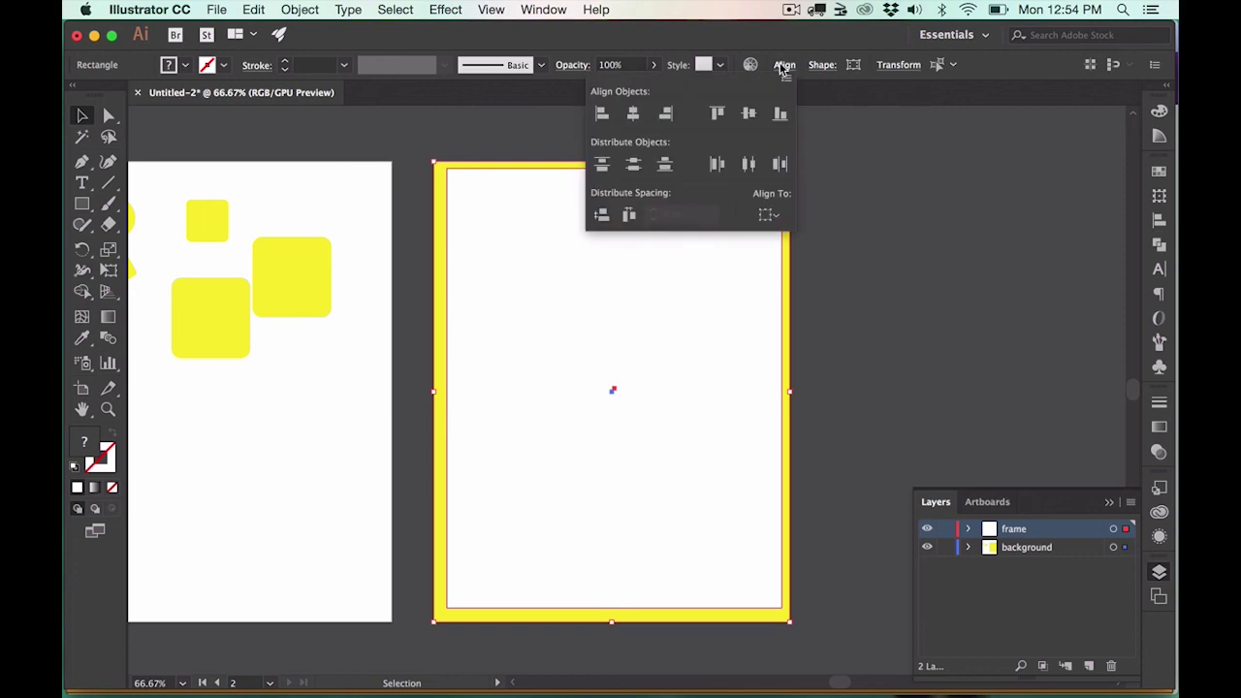
pyautogui.click(633, 113)
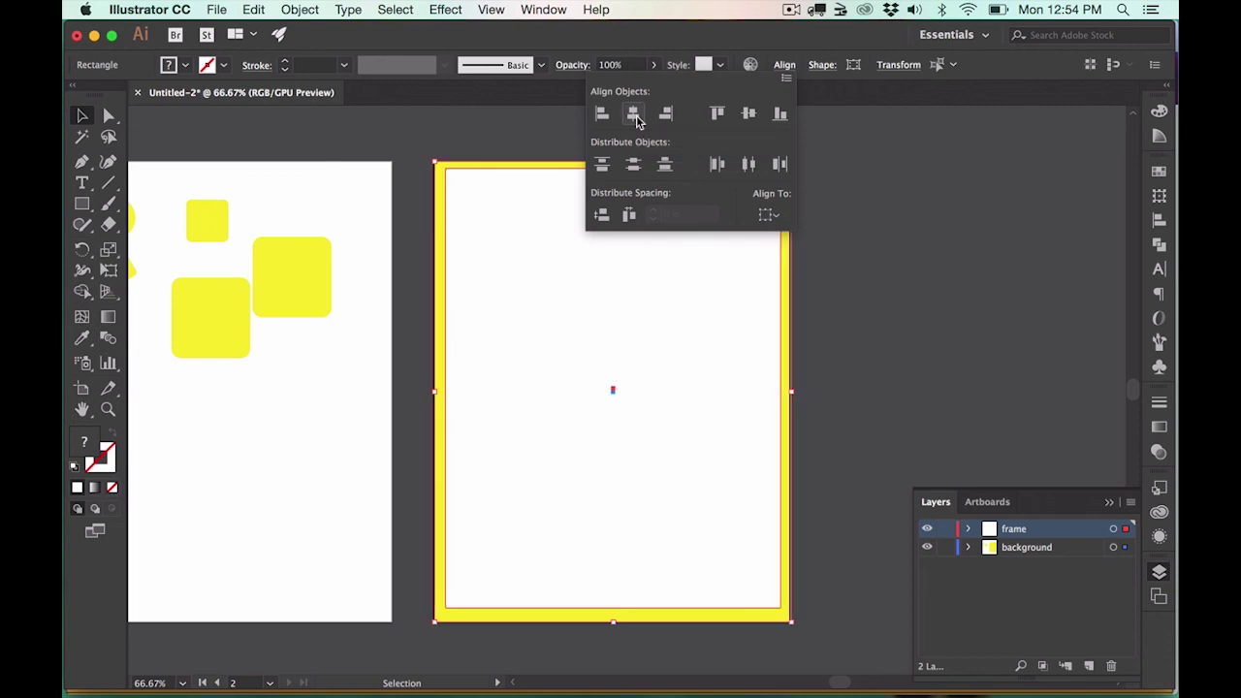
pyautogui.click(753, 116)
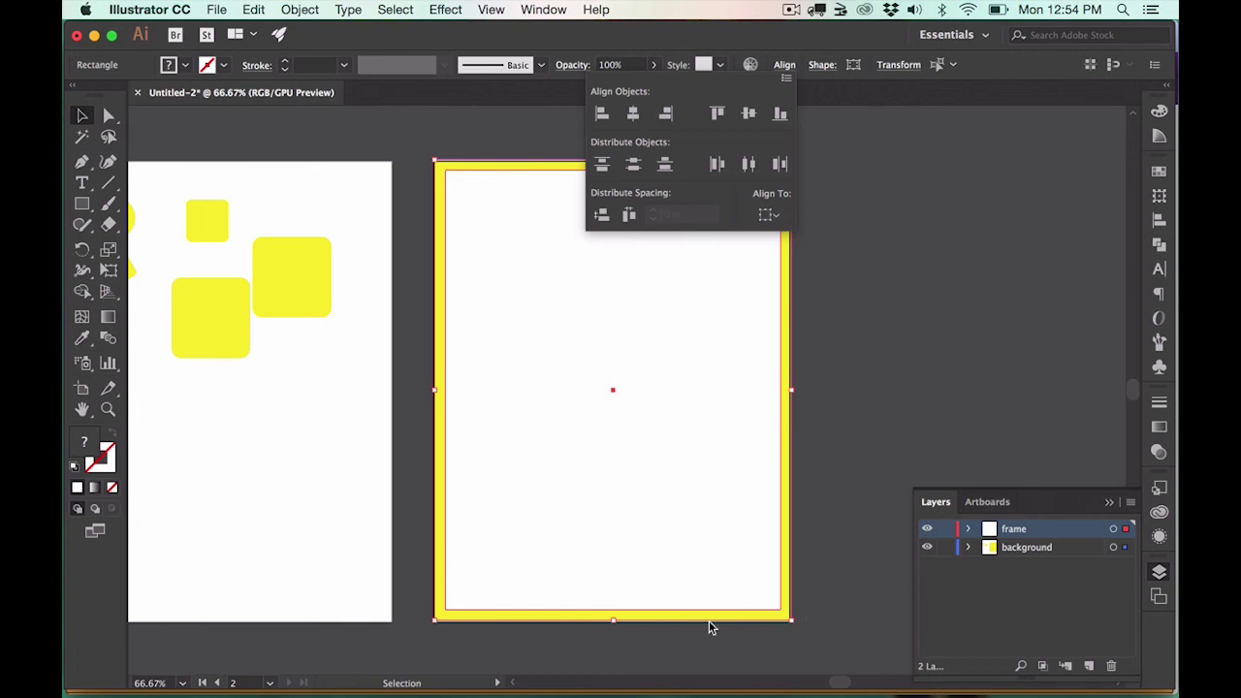
pyautogui.click(909, 427)
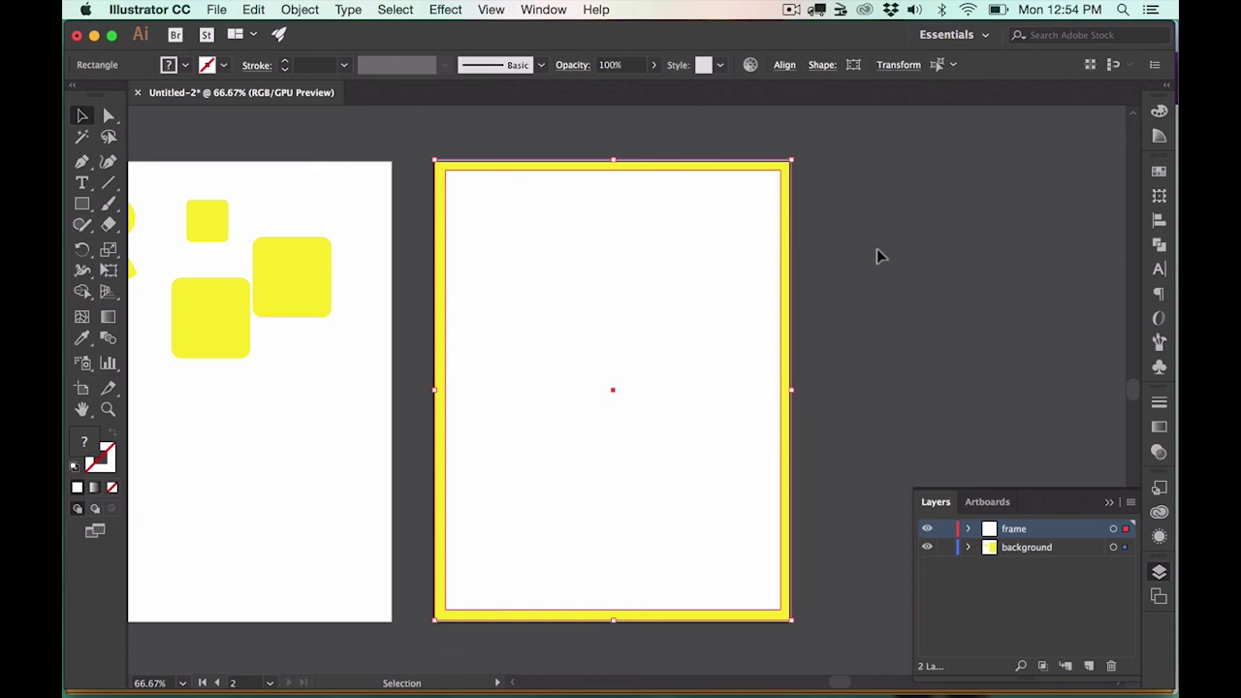
pyautogui.press('a')
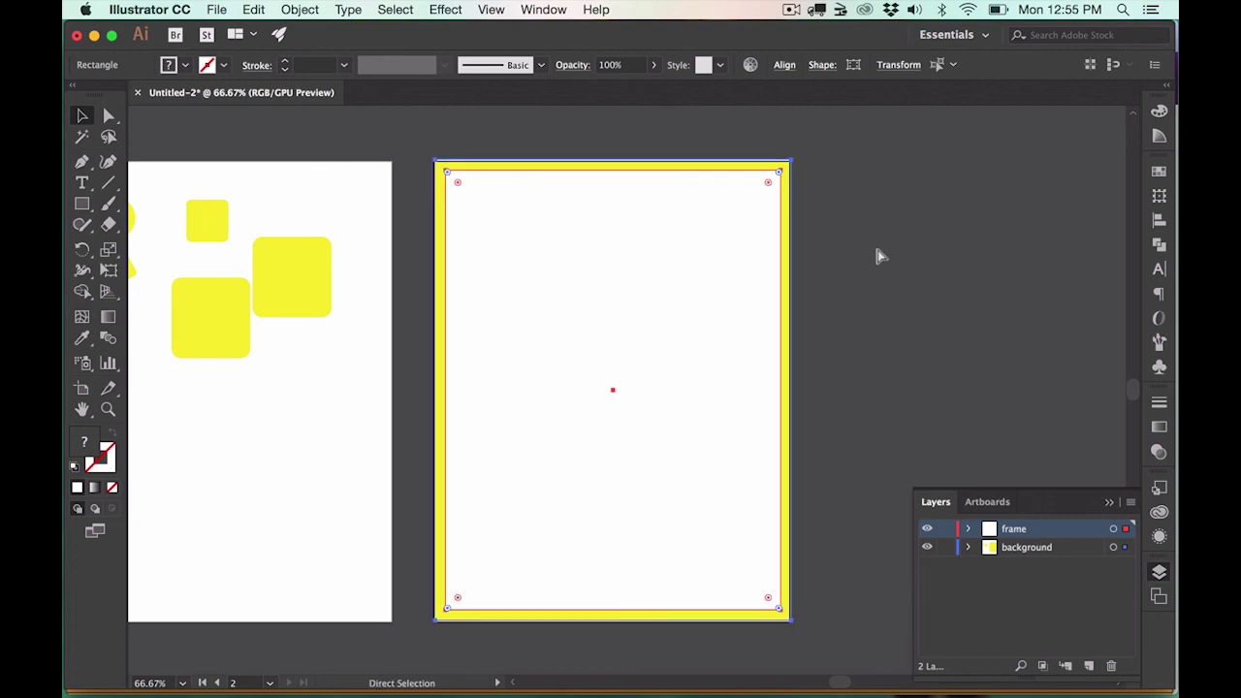
pyautogui.press('v')
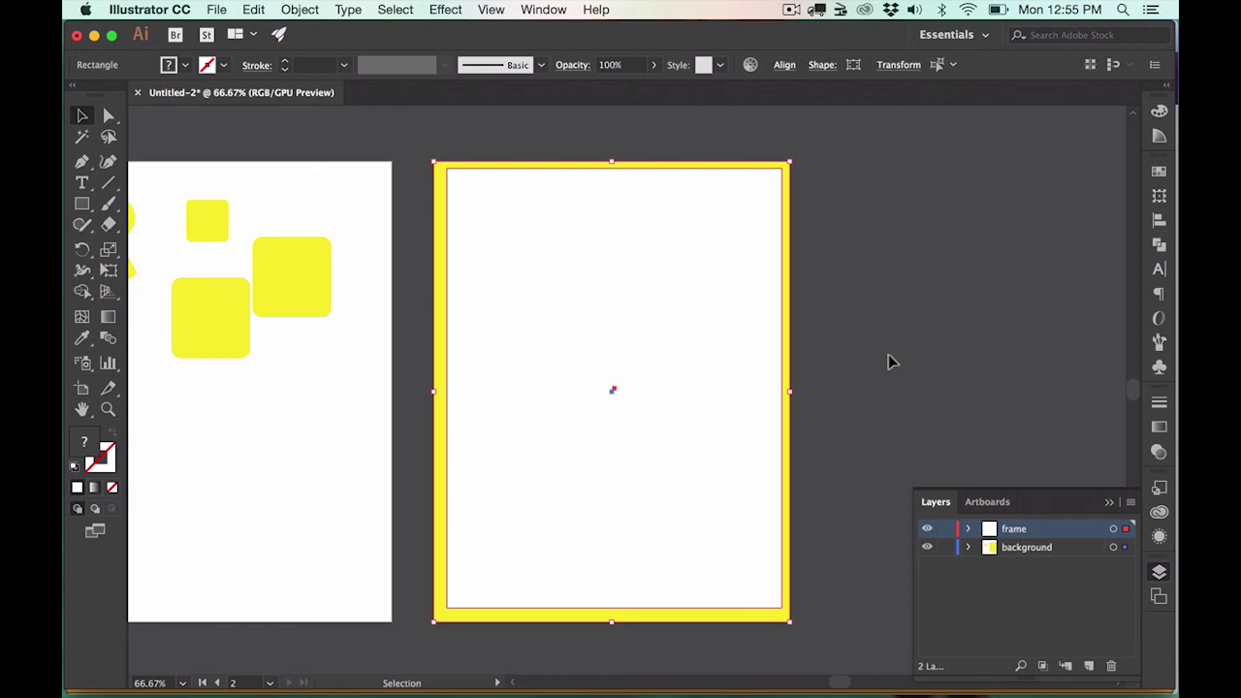
# Step: Select both rectangles, make the yellow one the key object, and centre the white rectangle on it horizontally and vertically
pyautogui.click(852, 294)
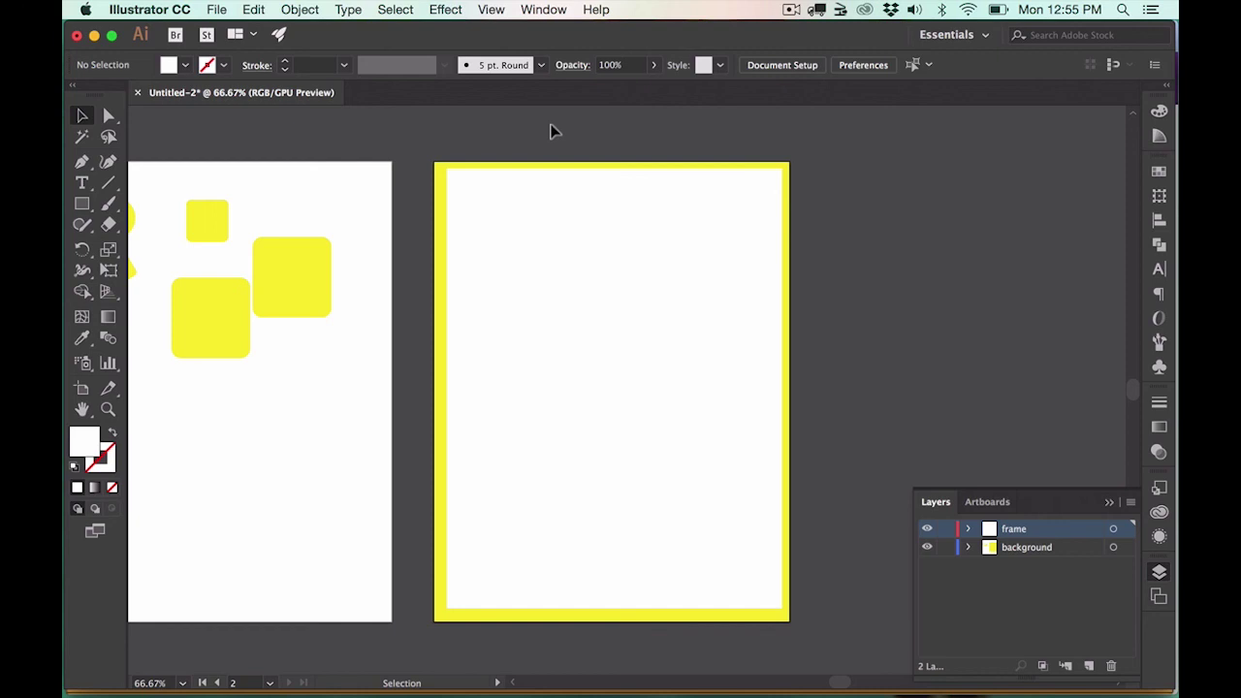
pyautogui.moveTo(556, 171); pyautogui.dragTo(650, 251)
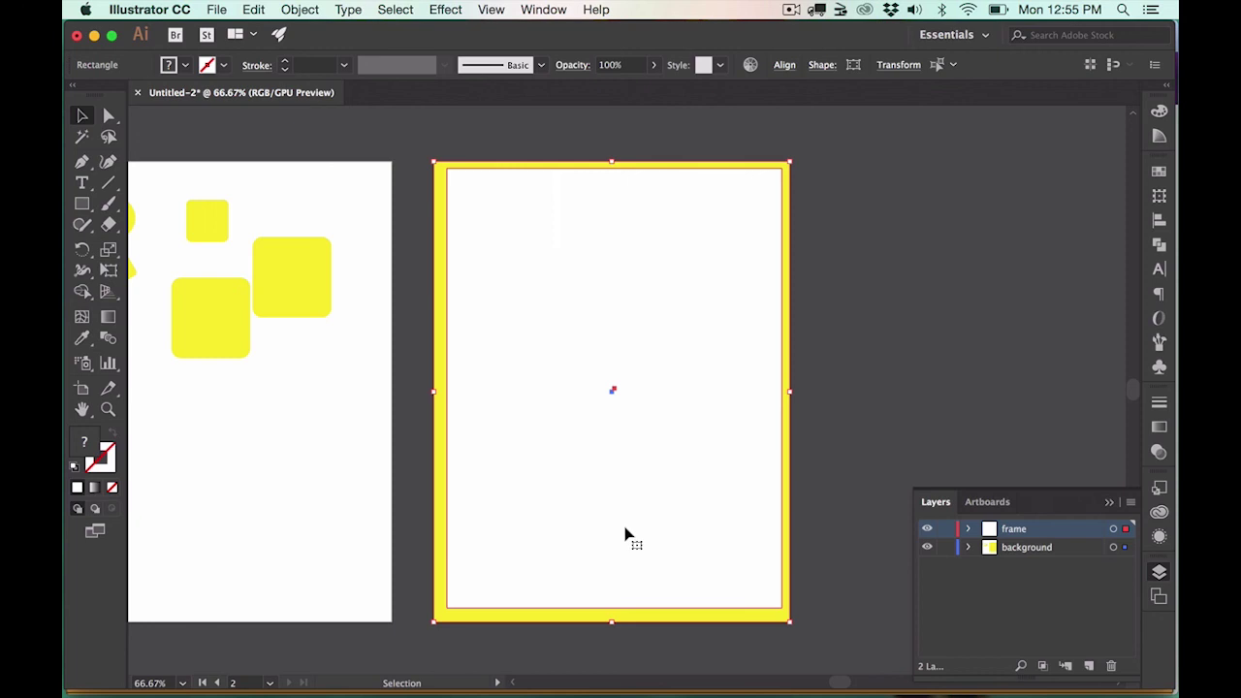
pyautogui.click(524, 614)
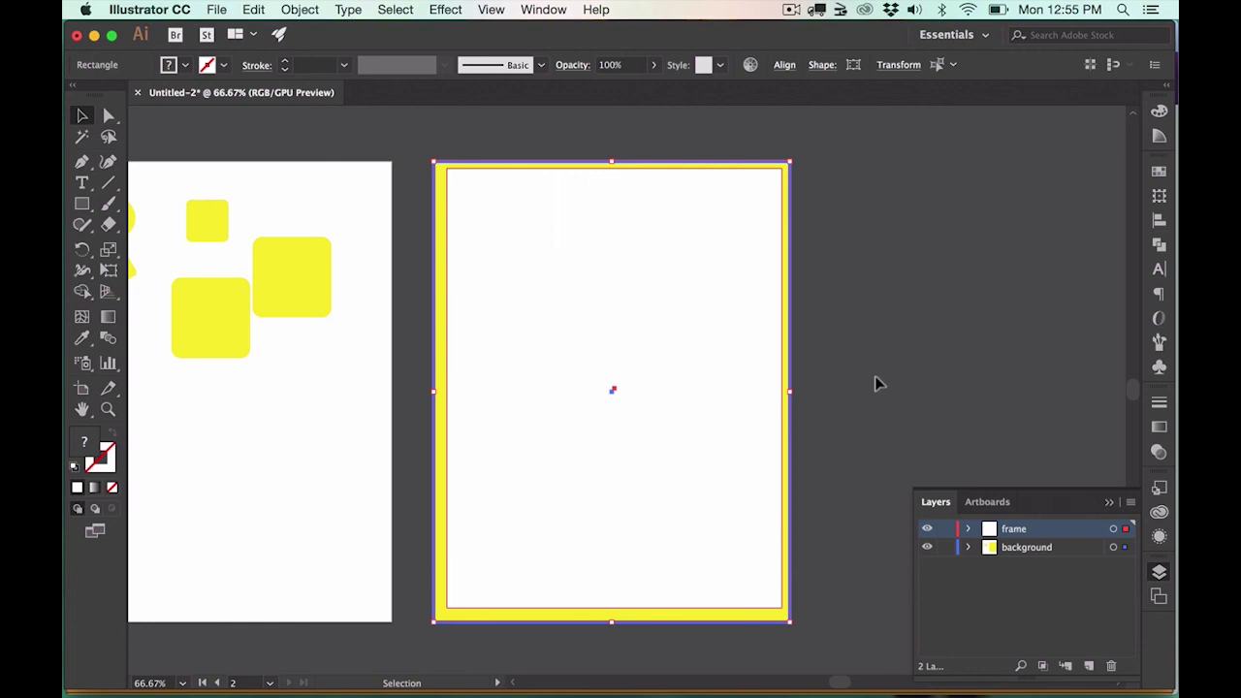
pyautogui.click(784, 65)
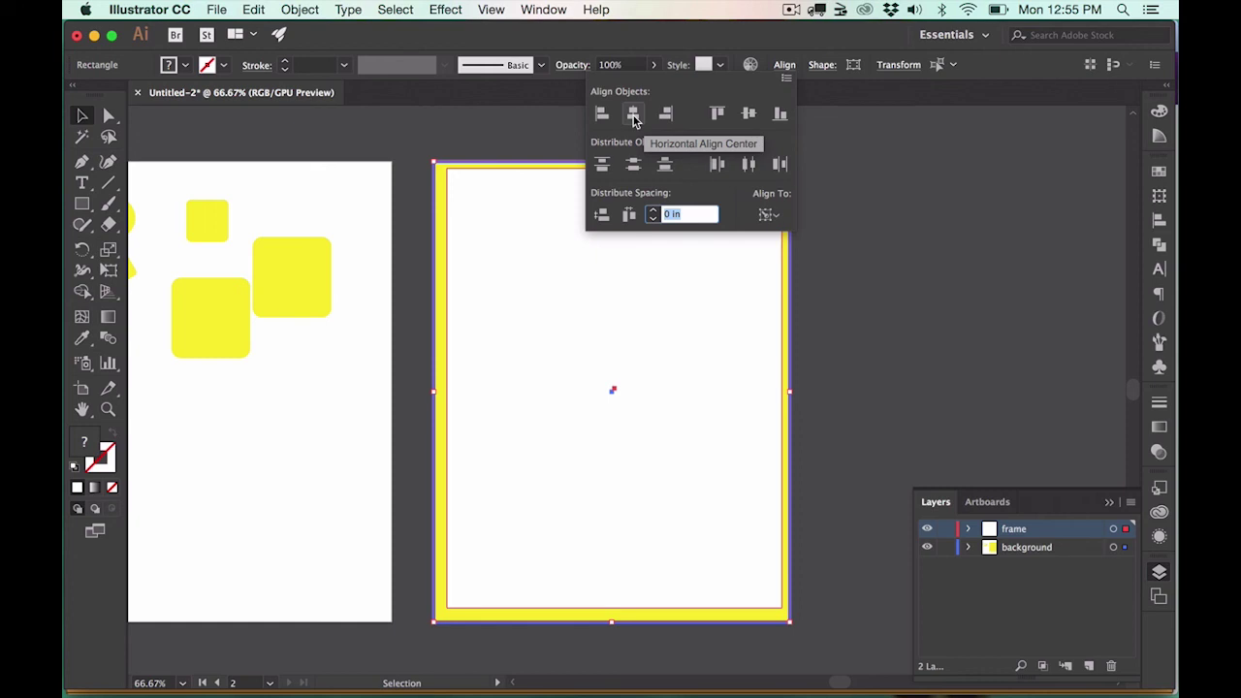
pyautogui.click(633, 116)
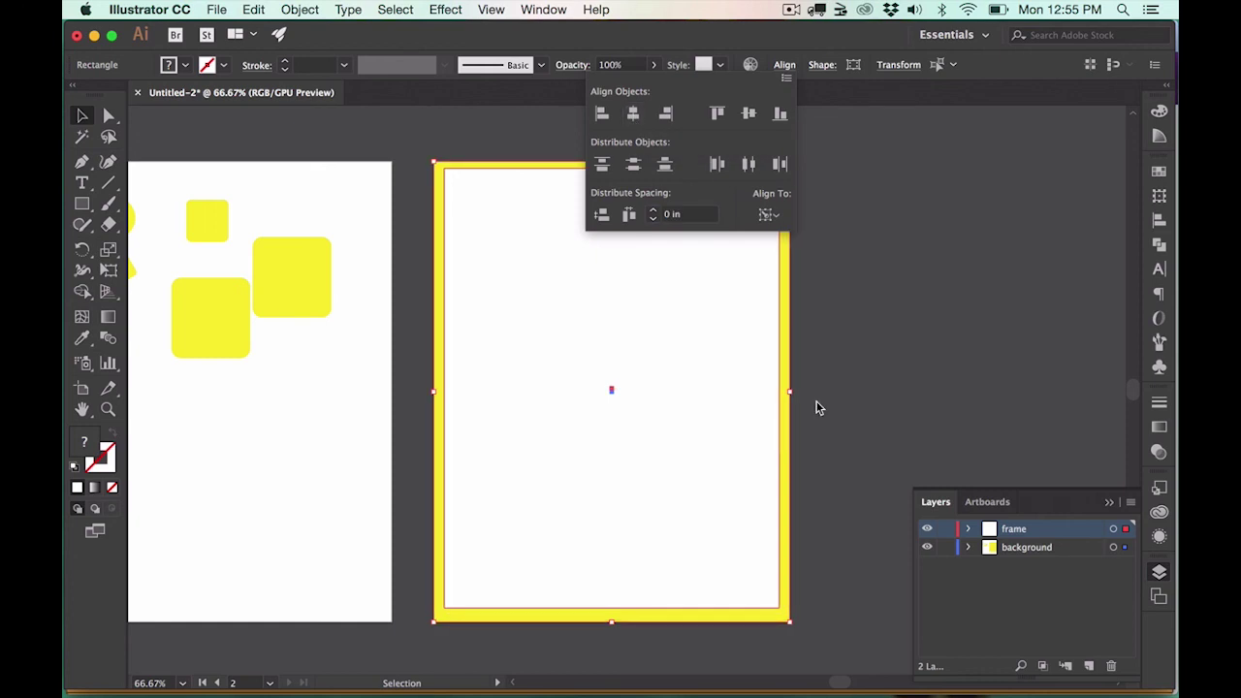
pyautogui.click(749, 116)
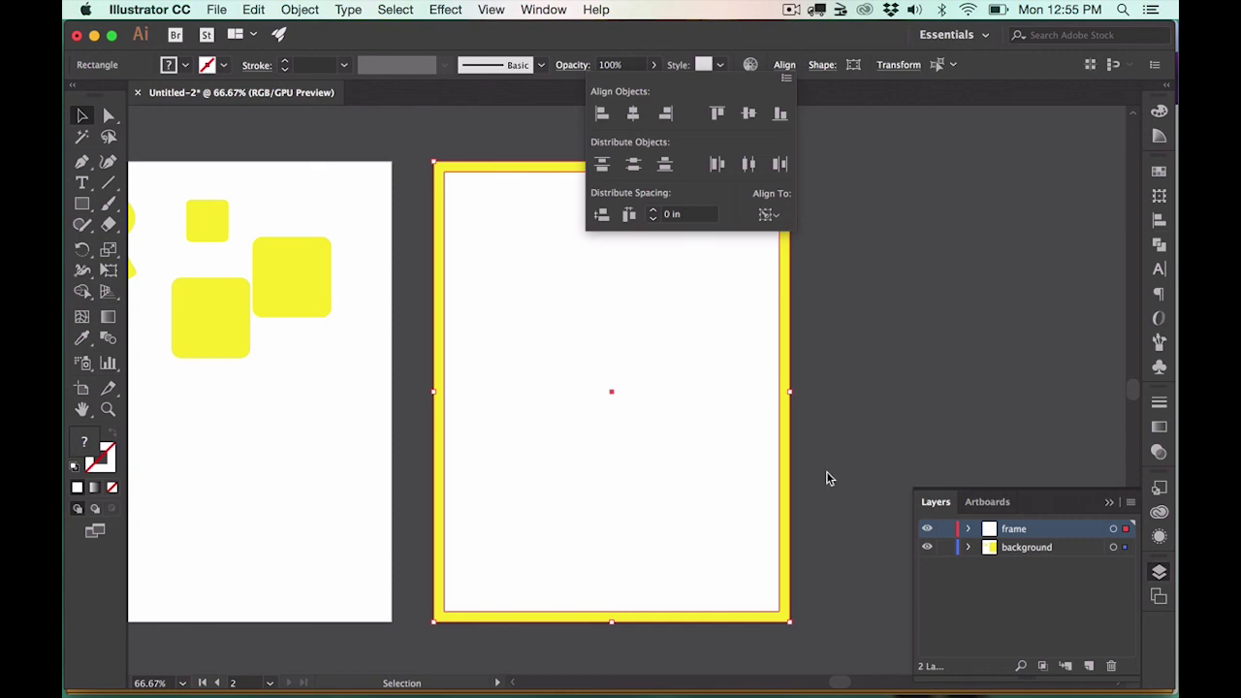
pyautogui.press('Escape')
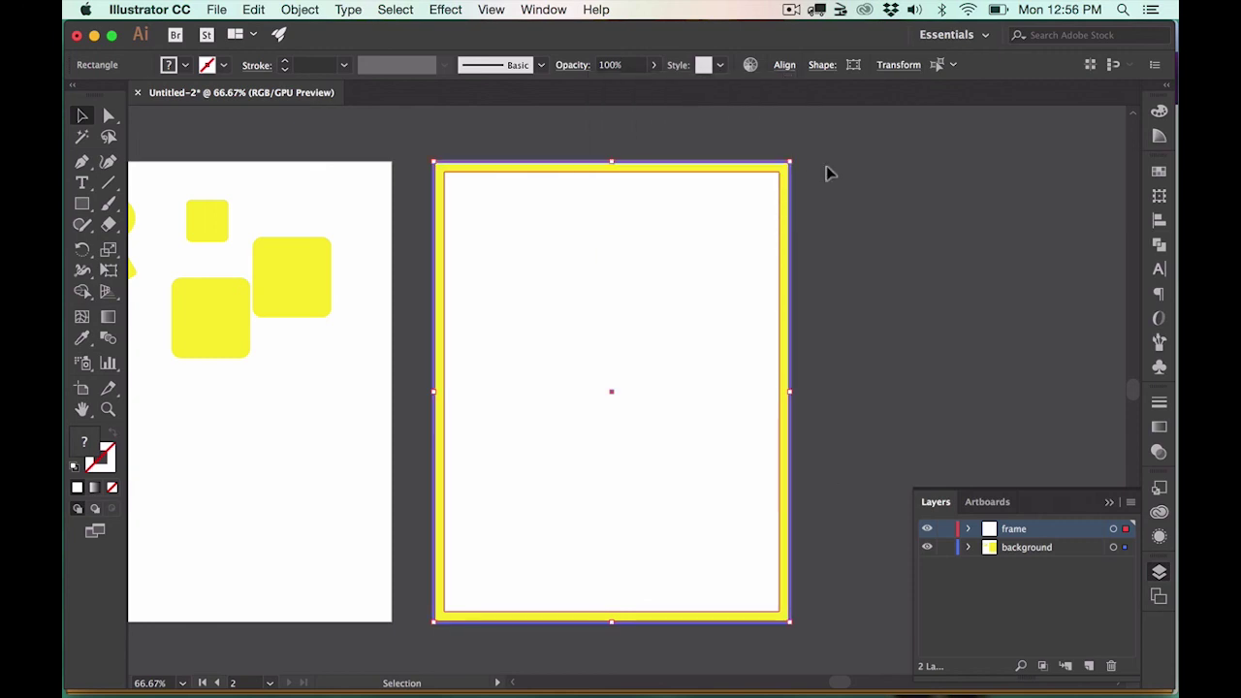
pyautogui.click(868, 179)
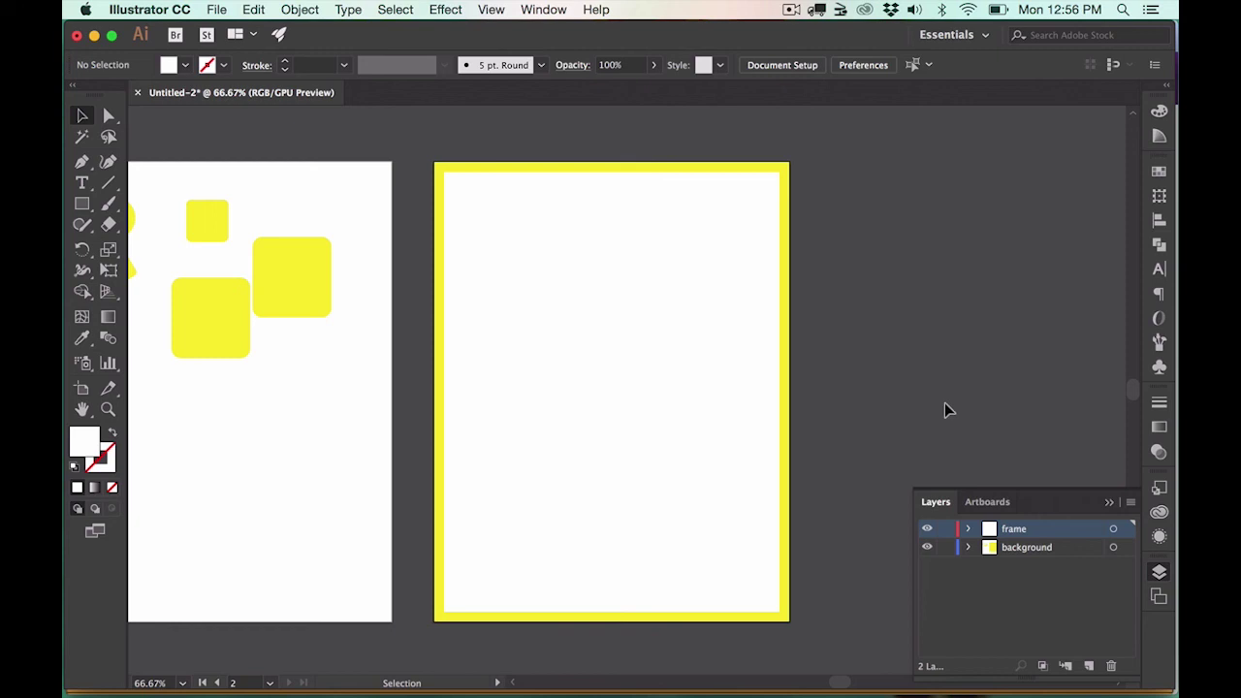
# Step: Lock the background and frame layers and add a new layer above them
pyautogui.click(945, 547)
pyautogui.click(700, 256)
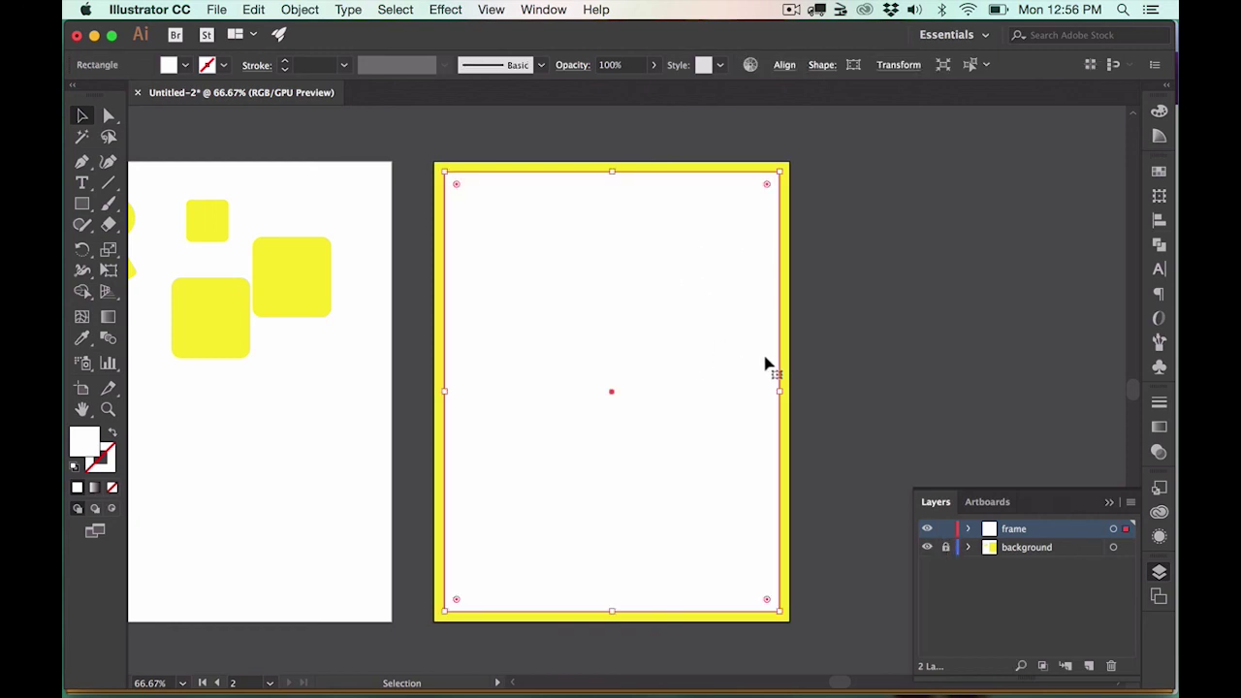
pyautogui.click(945, 529)
pyautogui.click(1088, 666)
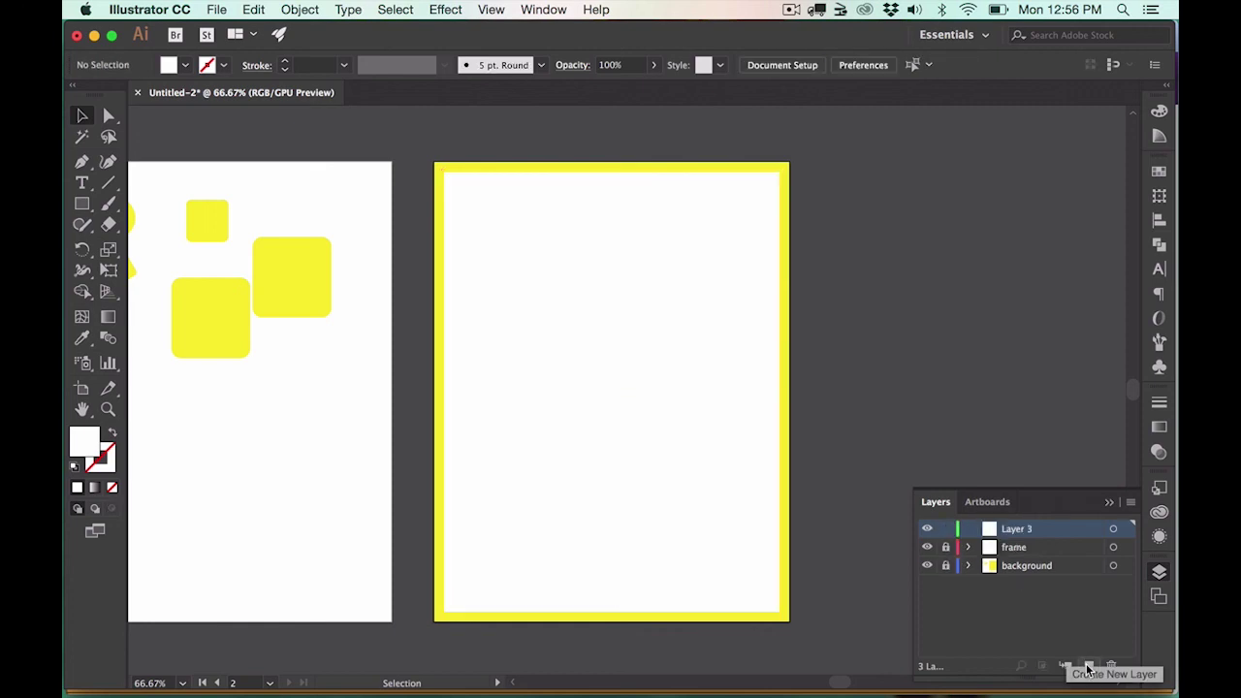
# Step: Add the point text "This is my product sample" near the upper-left corner inside the white frame
pyautogui.click(82, 182)
pyautogui.click(467, 192)
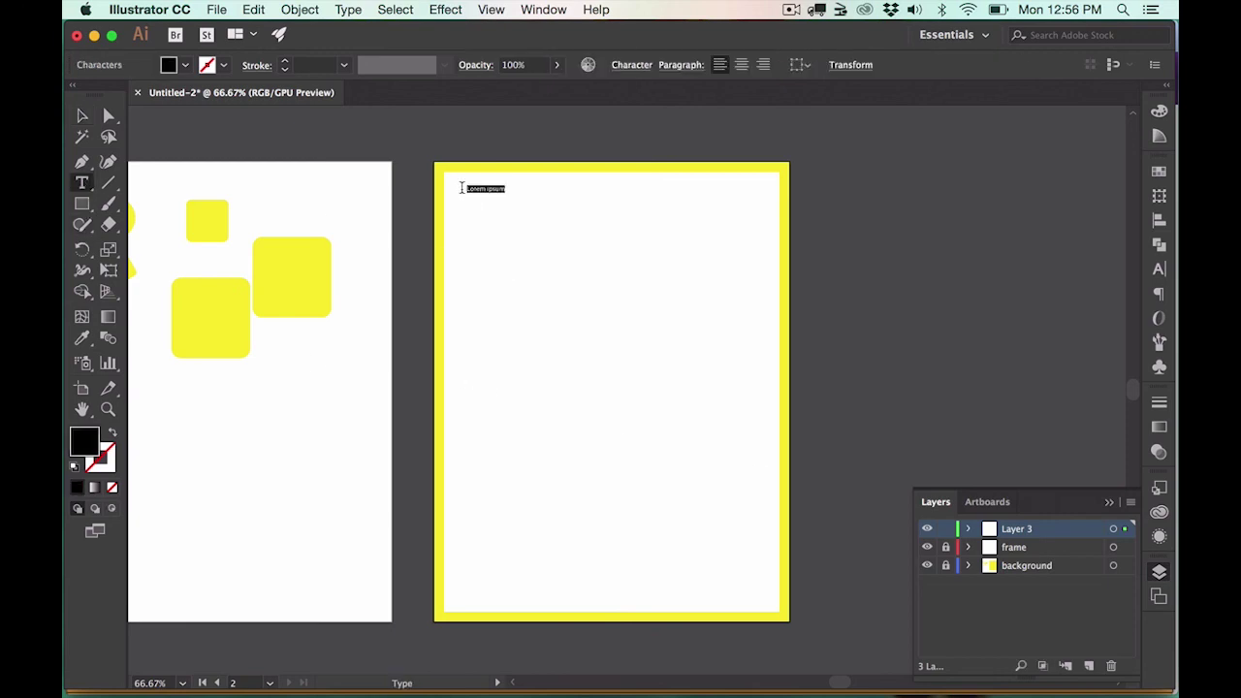
pyautogui.write('This is my prod')
pyautogui.press('BackSpace')
pyautogui.press('BackSpace')
pyautogui.write('amp')
pyautogui.press('Escape')
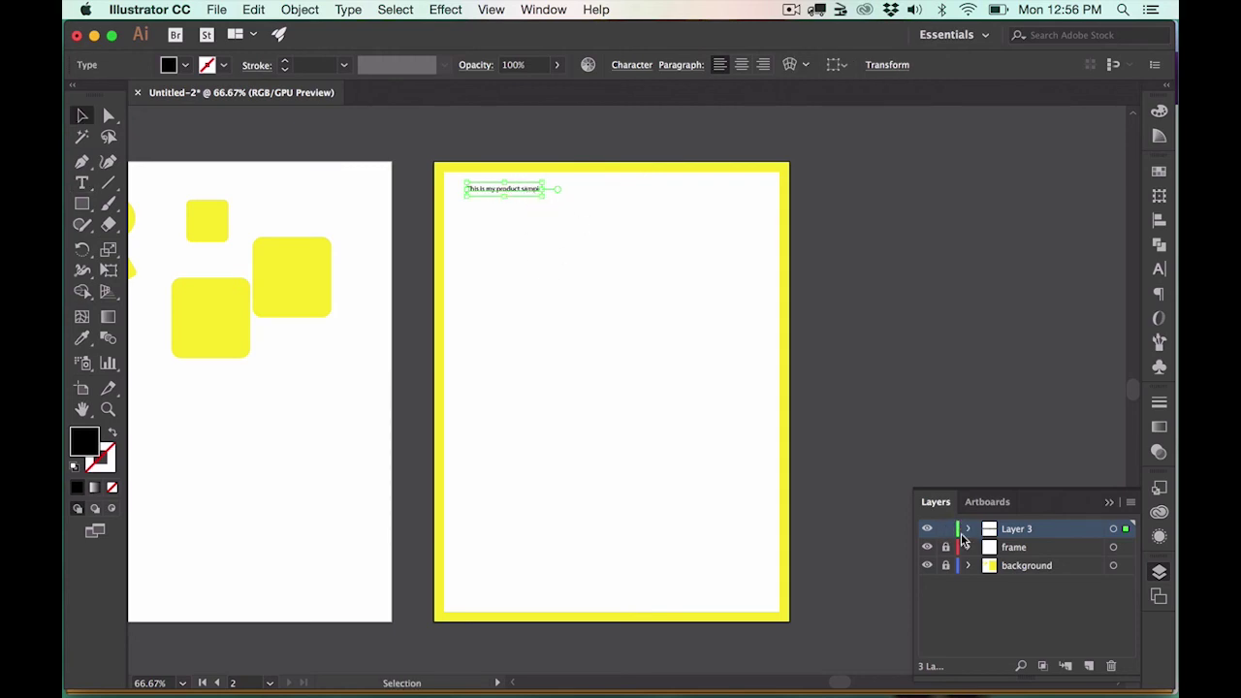
# Step: Rename the new layer "text" and scale the text line up proportionally to nearly the width of the white frame
pyautogui.doubleClick(1019, 529)
pyautogui.write('text')
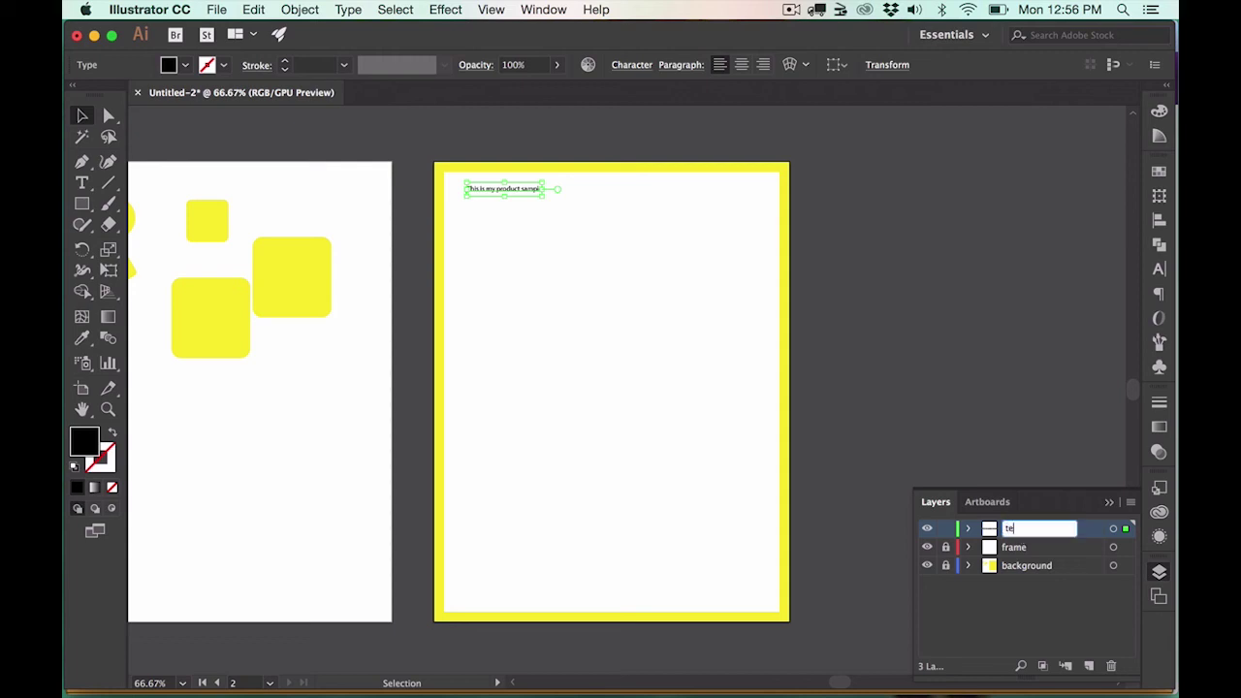
pyautogui.click(1057, 550)
pyautogui.click(1020, 533)
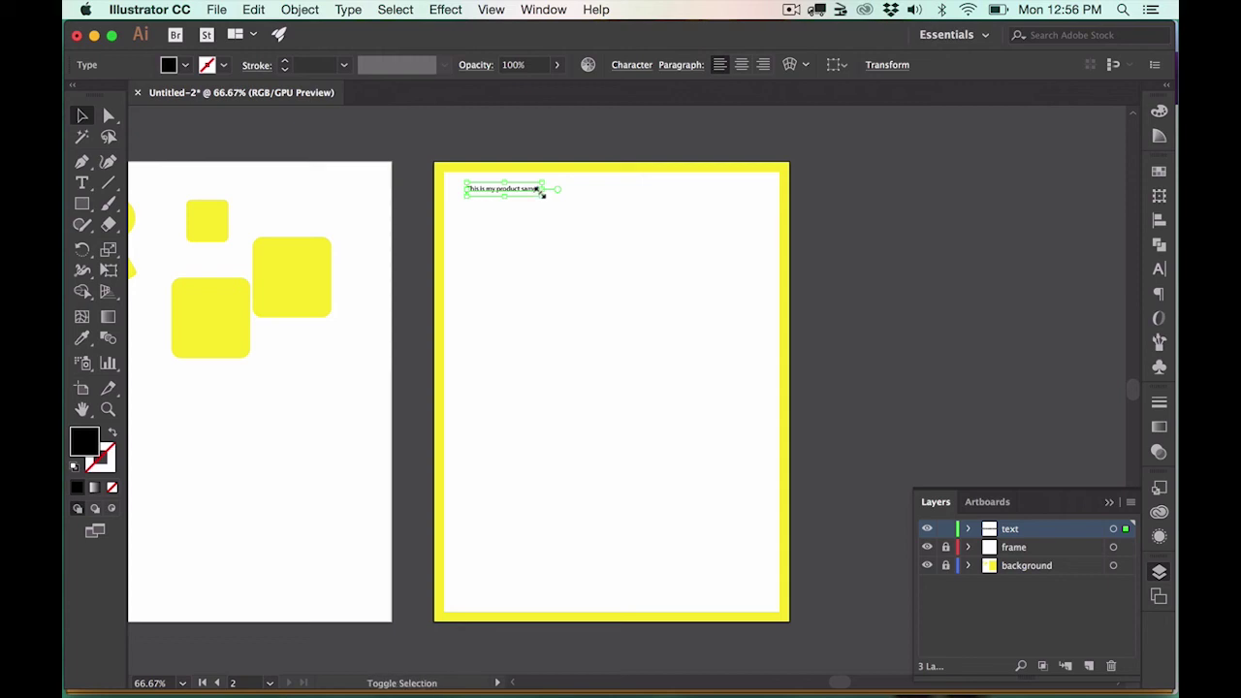
pyautogui.moveTo(541, 194); pyautogui.dragTo(773, 396)
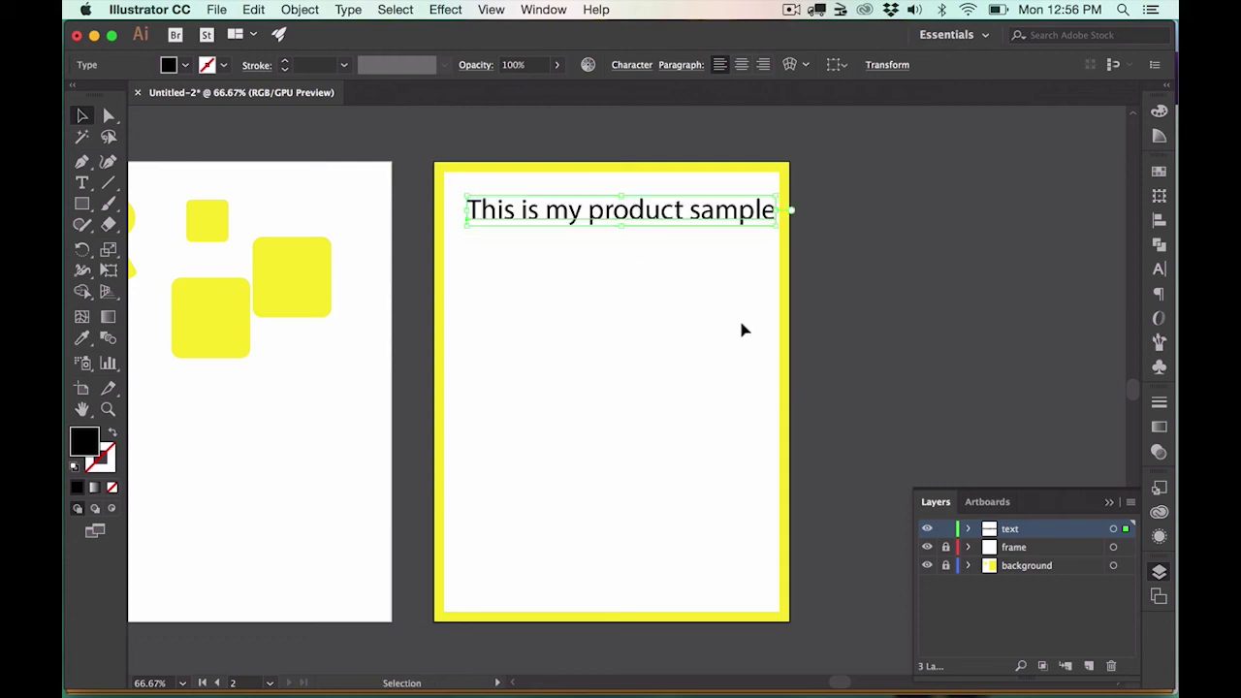
# Step: Try squeezing the text line horizontally without keeping its proportions, and undo the distortion
pyautogui.moveTo(707, 203); pyautogui.dragTo(501, 205)
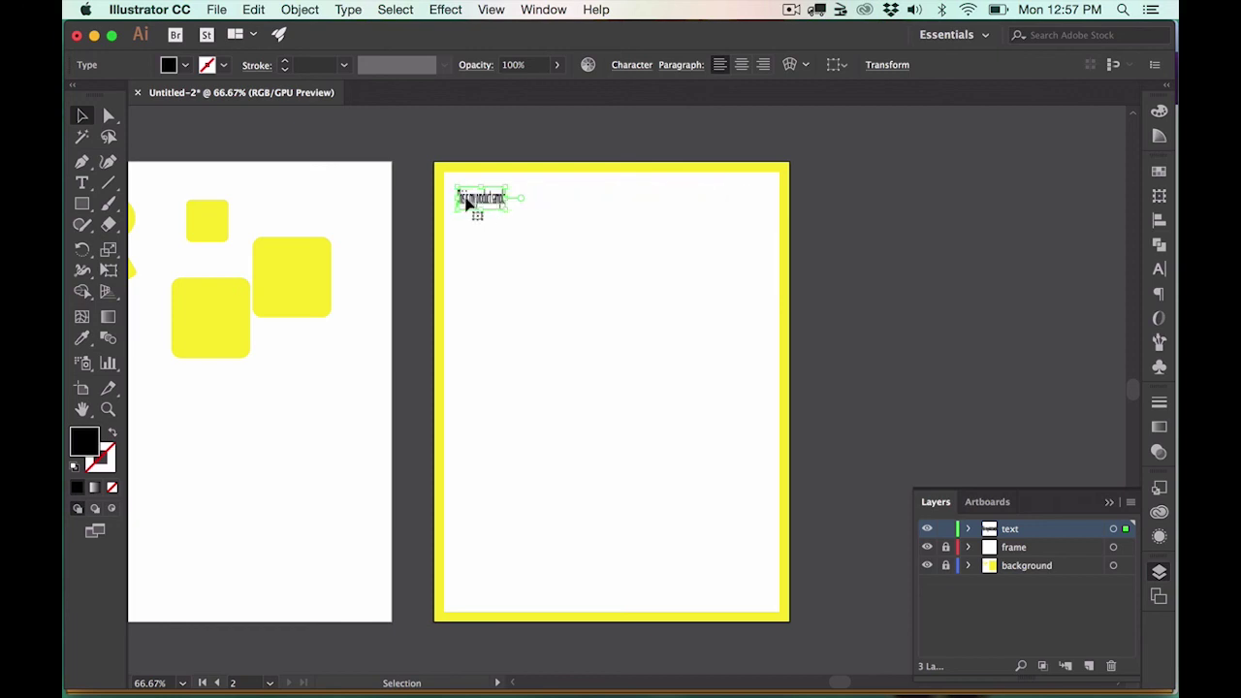
pyautogui.press('super+z')
pyautogui.click(507, 221)
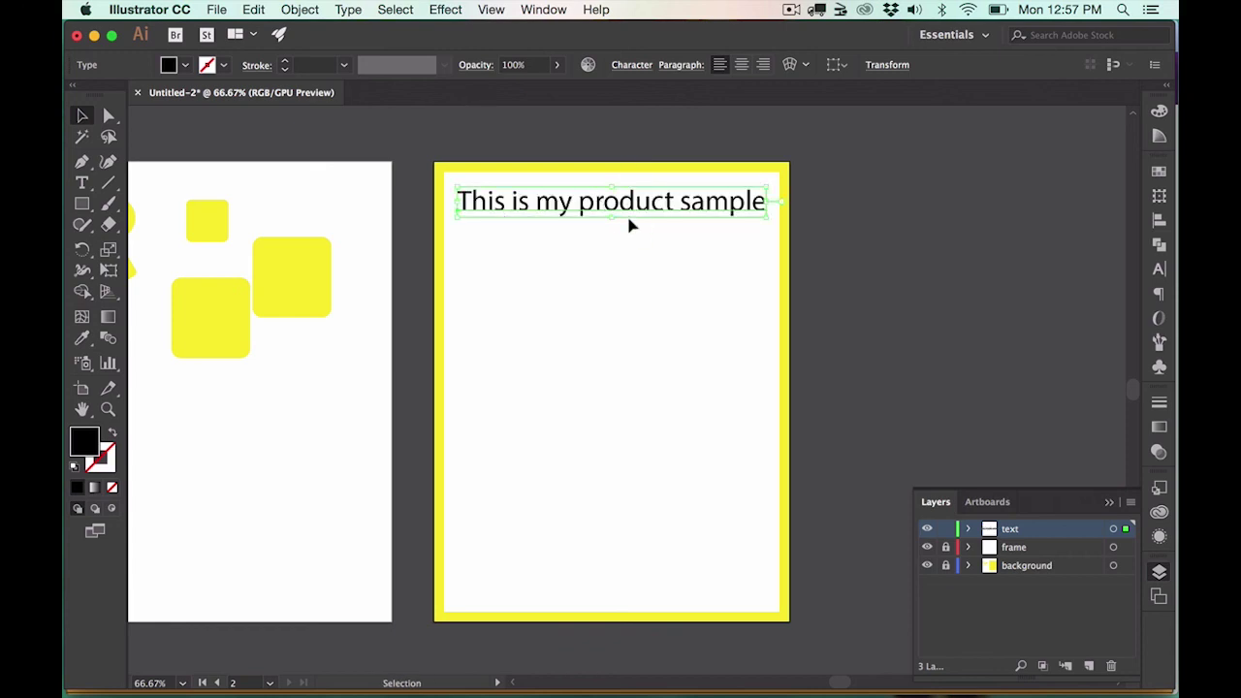
# Step: Change the text line's font to Noteworthy Light and its size to 55 pt
pyautogui.click(1159, 270)
pyautogui.click(1129, 215)
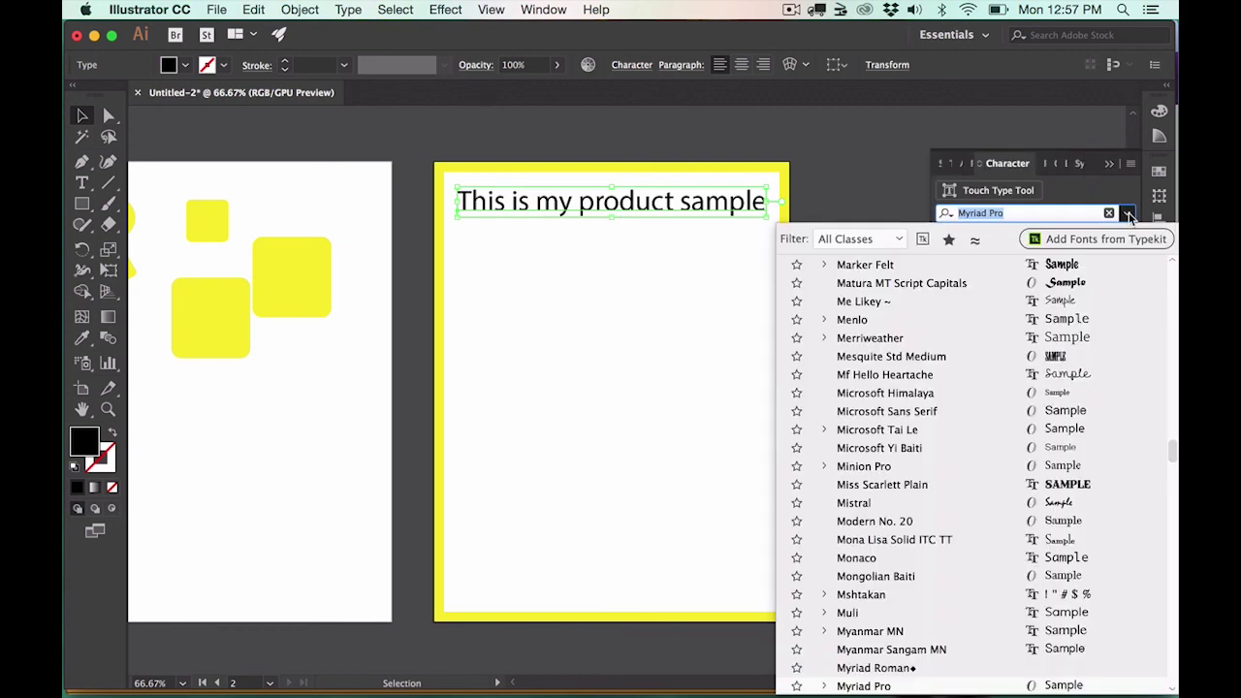
pyautogui.scroll(-2, 1023, 456)
pyautogui.scroll(-5, 1023, 460)
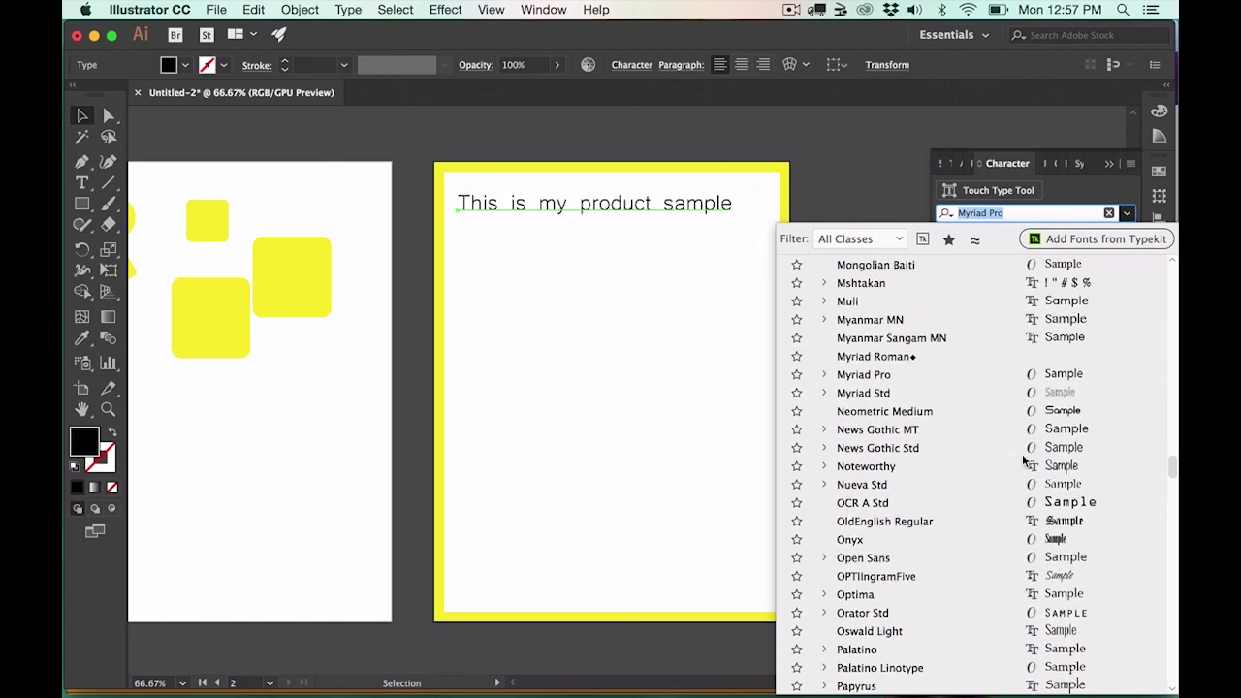
pyautogui.click(1025, 465)
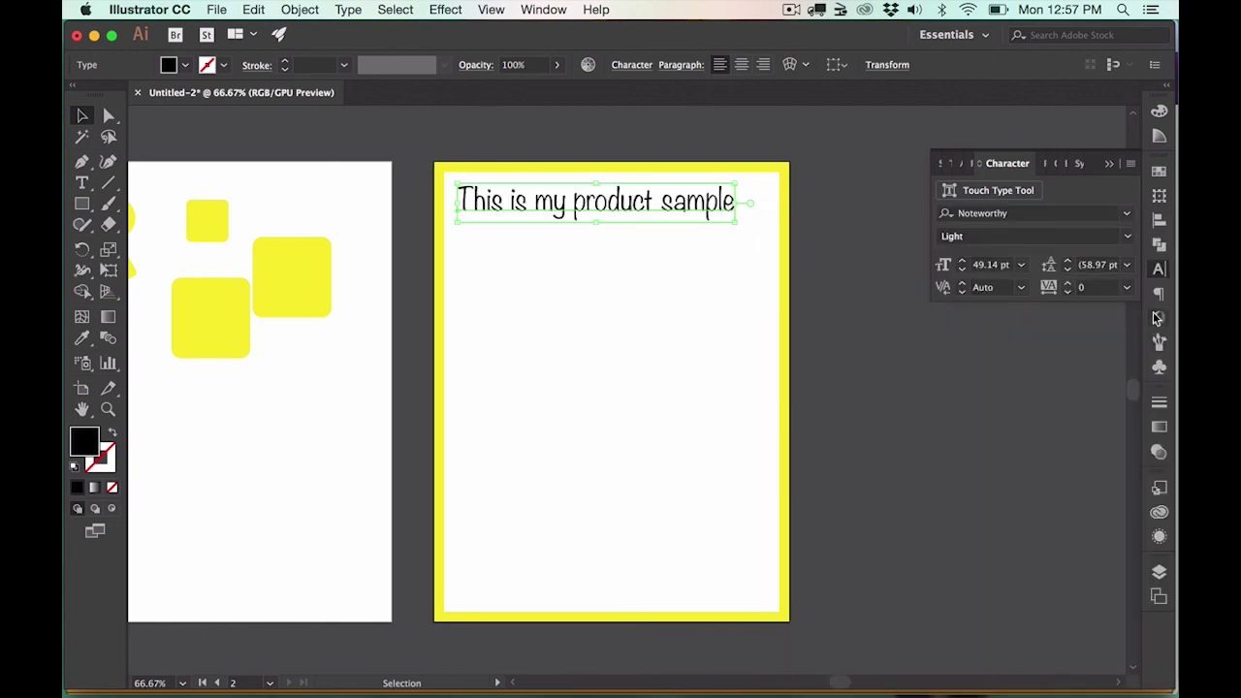
pyautogui.click(963, 262)
pyautogui.click(962, 262)
pyautogui.click(963, 262)
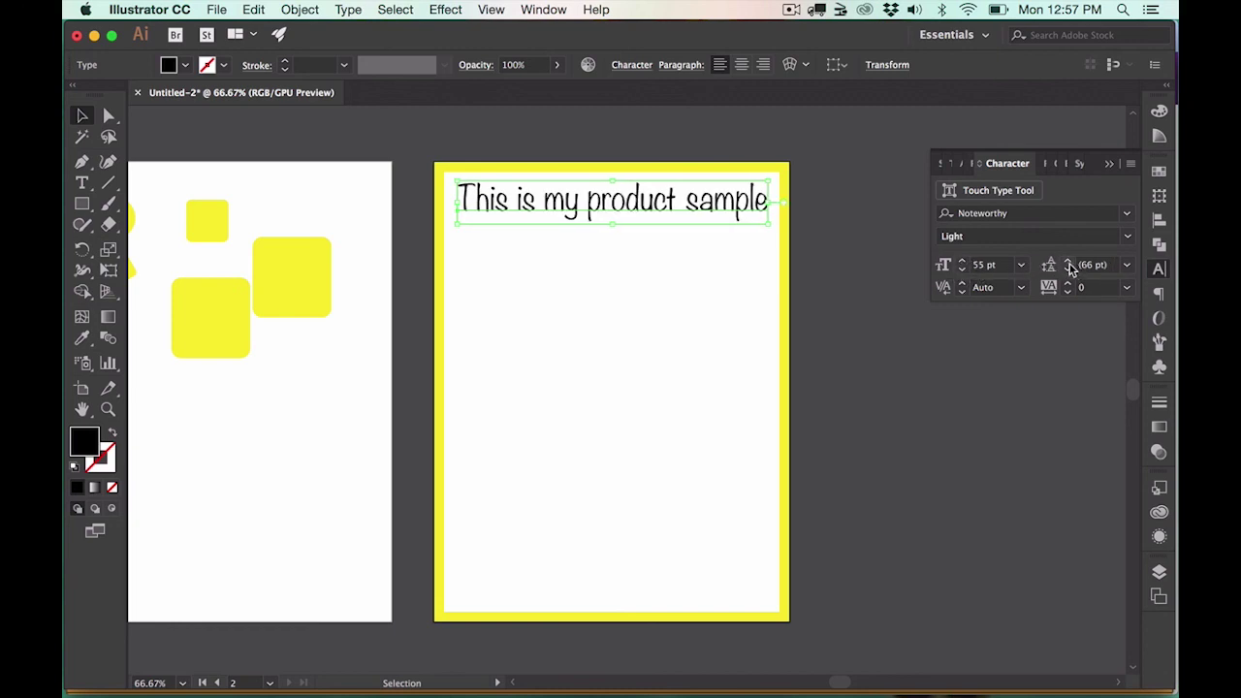
# Step: Break the text line before "sample" so the text runs over two lines
pyautogui.doubleClick(680, 200)
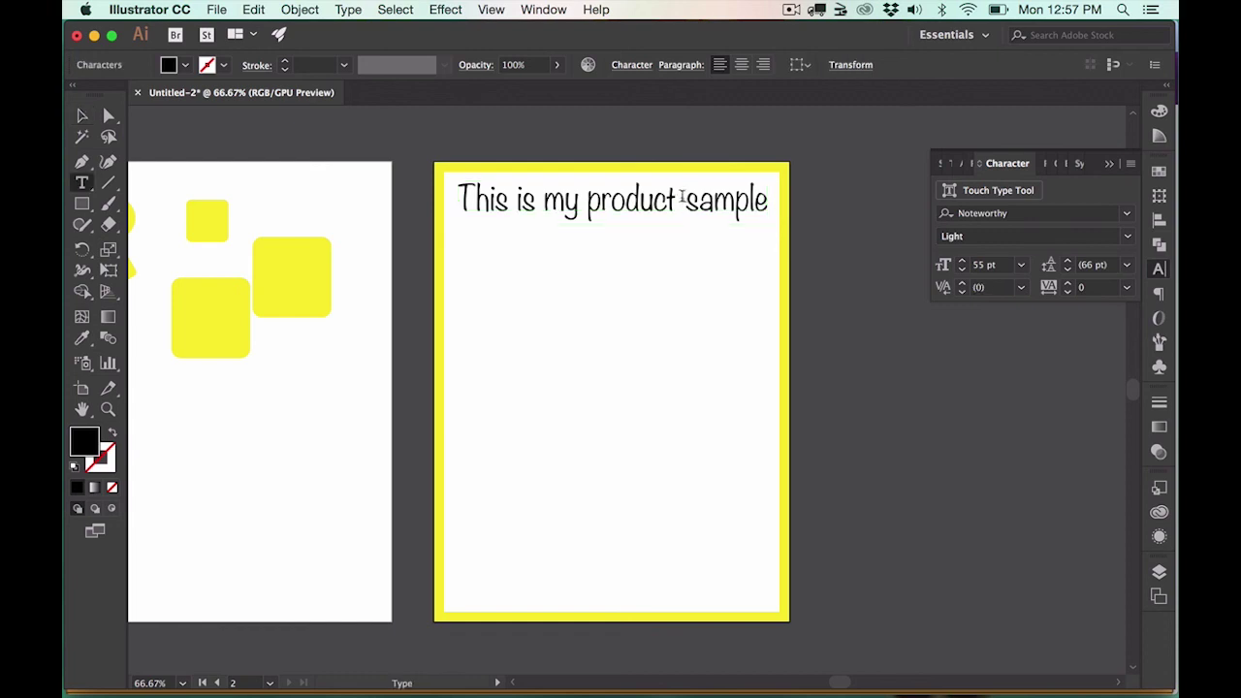
pyautogui.press('Return')
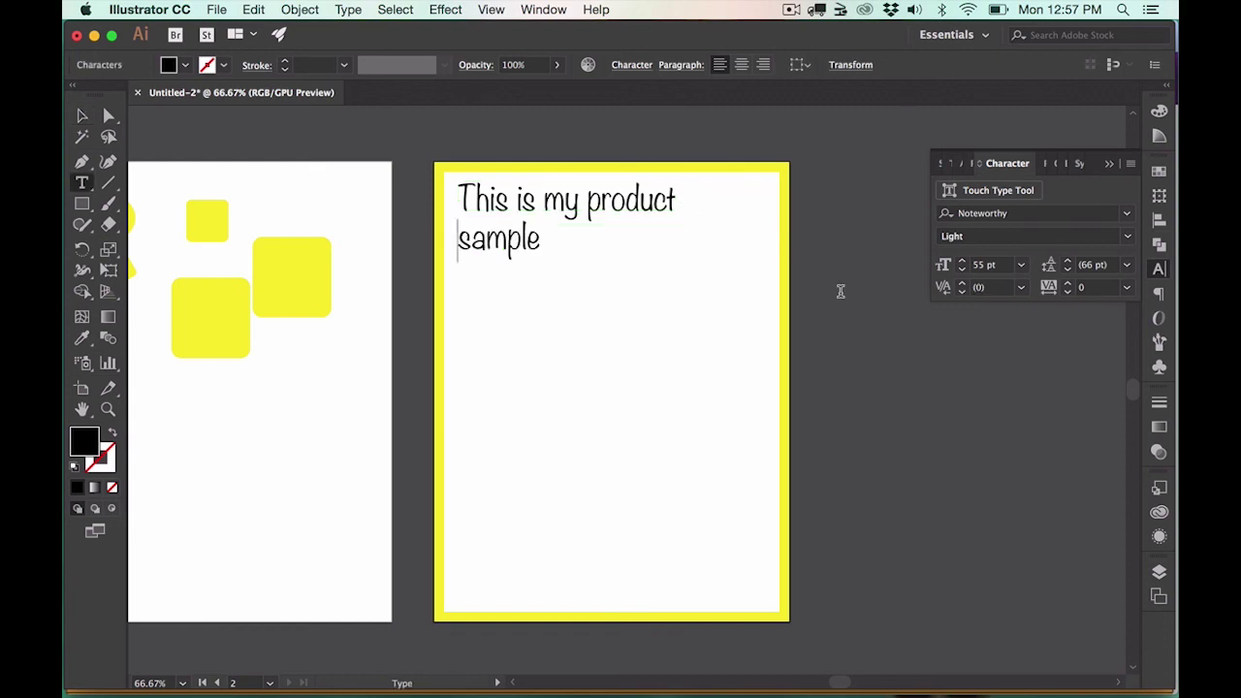
pyautogui.press('Escape')
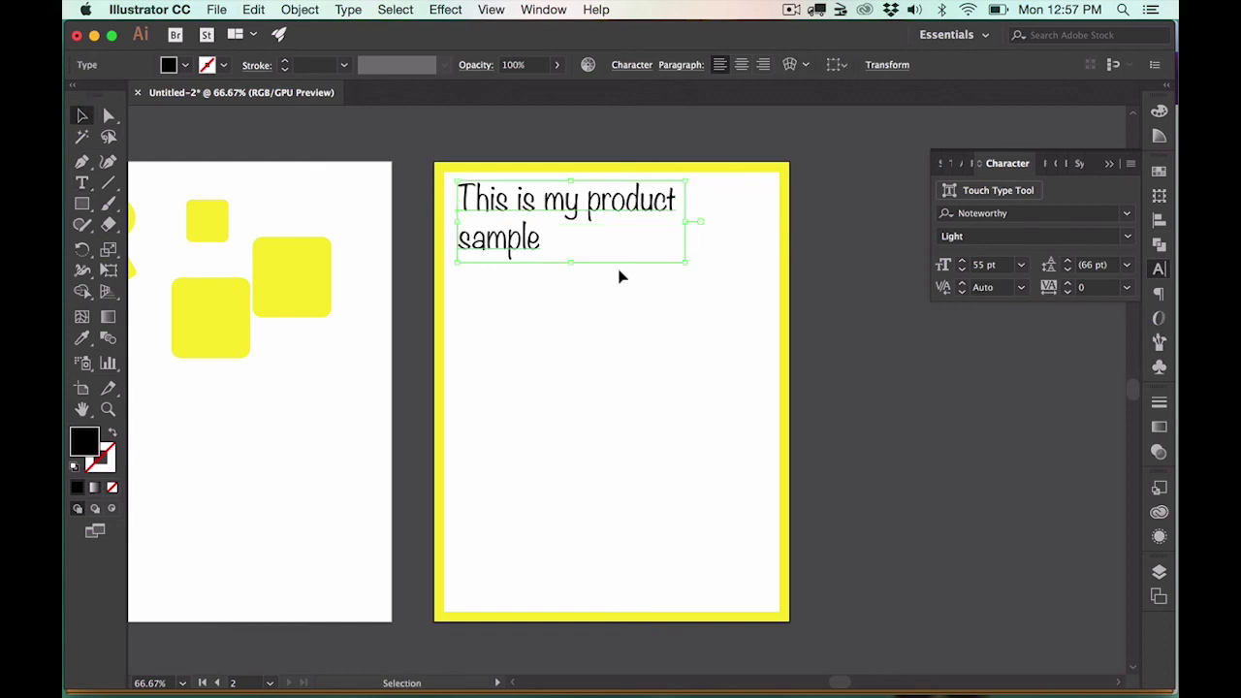
# Step: Widen the two-line text's leading to 91 pt, and tighten it to 62 pt
pyautogui.click(1067, 263)
pyautogui.click(1067, 263)
pyautogui.click(1067, 263)
pyautogui.click(1067, 263)
pyautogui.click(1068, 262)
pyautogui.click(1067, 262)
pyautogui.click(1067, 262)
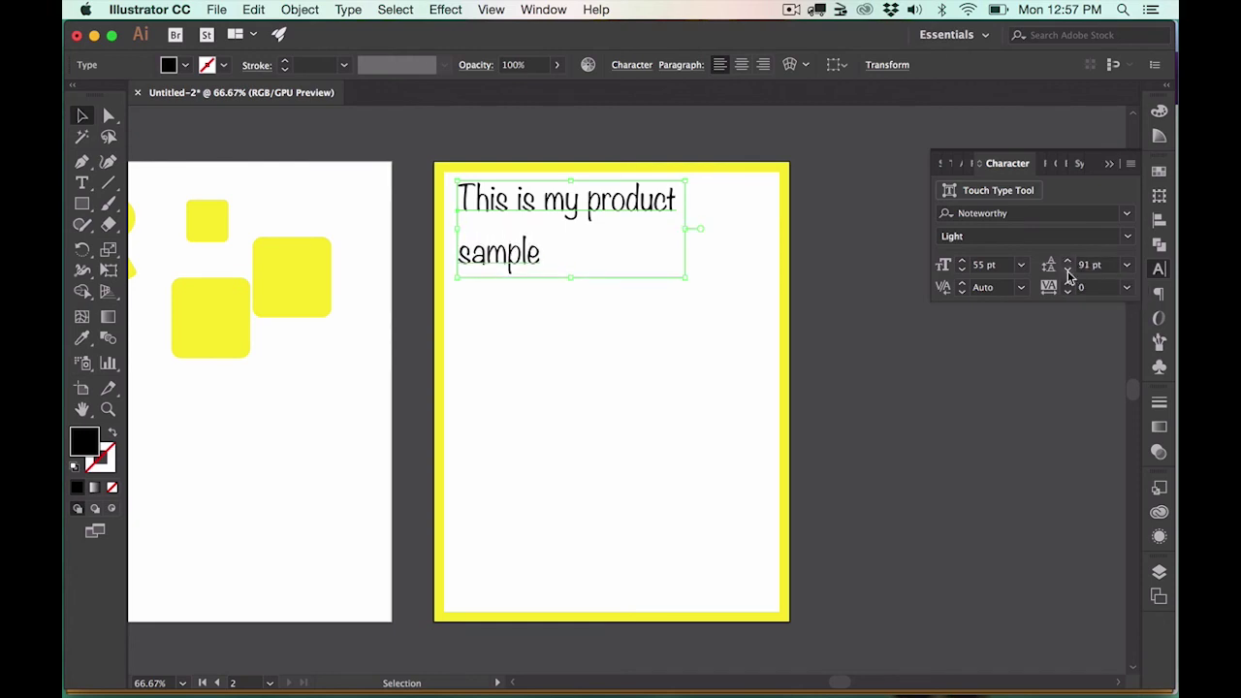
pyautogui.click(1068, 272)
pyautogui.click(1067, 271)
pyautogui.click(1068, 271)
pyautogui.click(1068, 272)
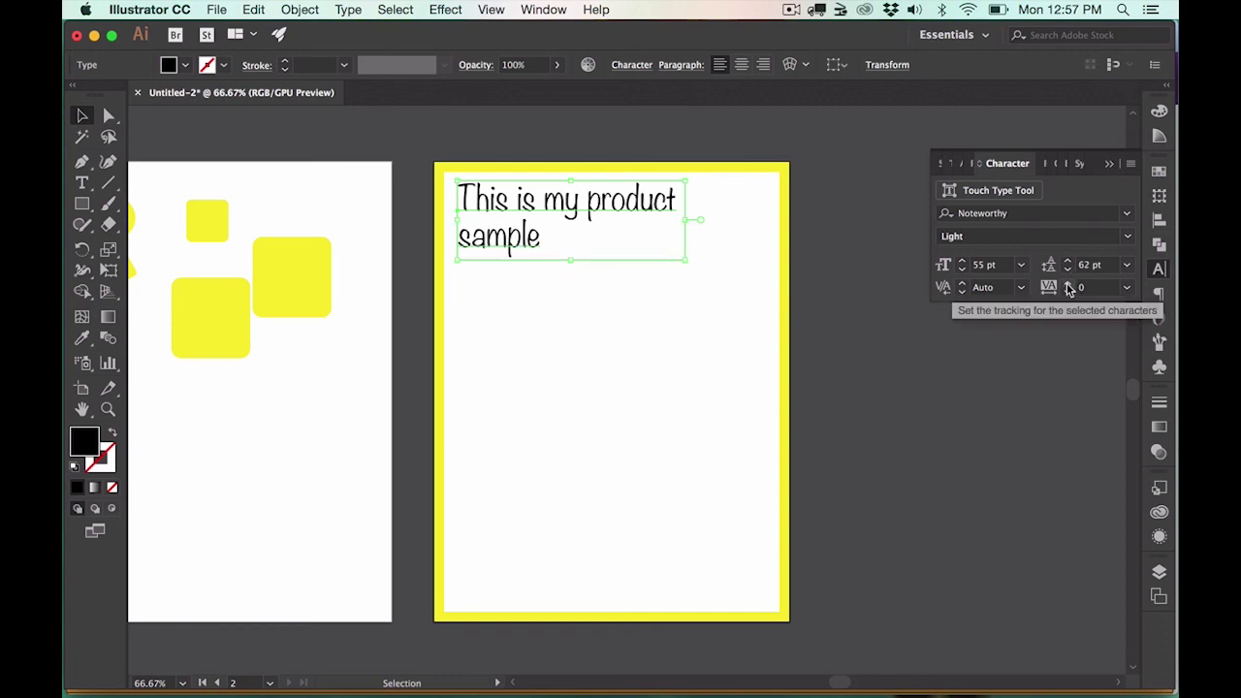
# Step: Try wider tracking on the two-line text, and reset the tracking to 0
pyautogui.click(1068, 283)
pyautogui.click(1067, 284)
pyautogui.click(1068, 283)
pyautogui.click(1068, 283)
pyautogui.click(1067, 283)
pyautogui.click(1067, 283)
pyautogui.click(1068, 292)
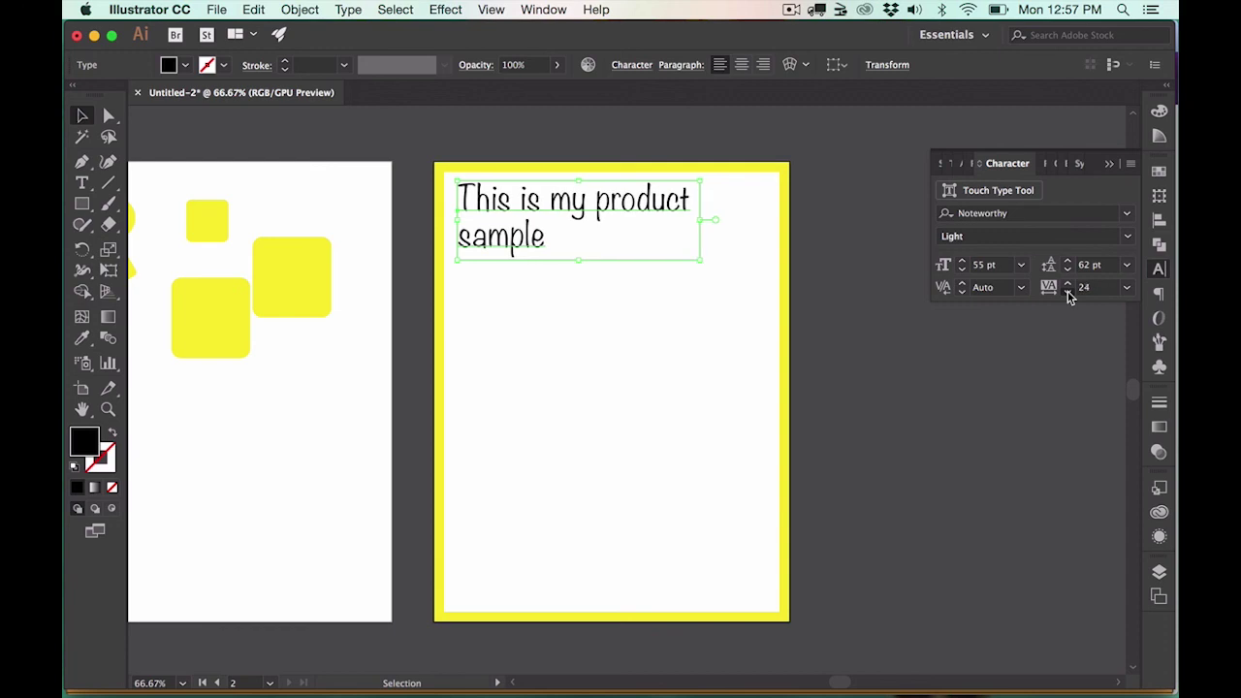
pyautogui.click(1091, 288)
pyautogui.press('BackSpace')
pyautogui.press('BackSpace')
pyautogui.write('0')
pyautogui.press('Return')
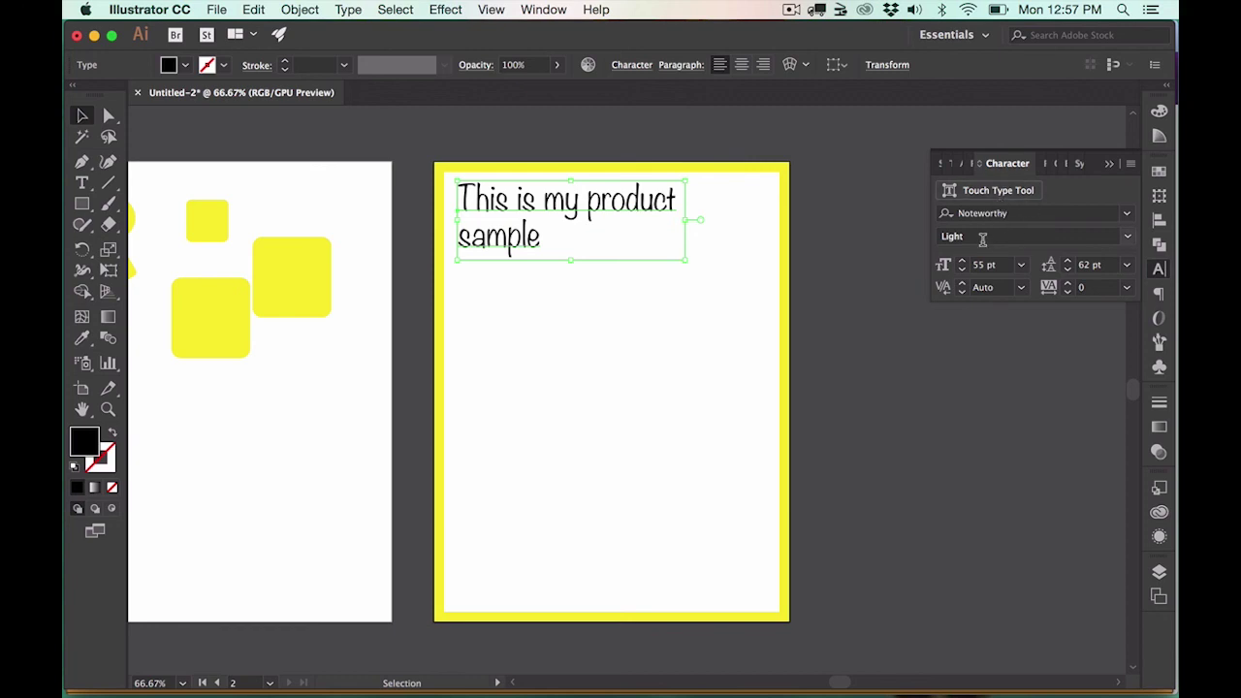
# Step: Try the Bold font style on the text, and set it back to Light
pyautogui.click(1127, 236)
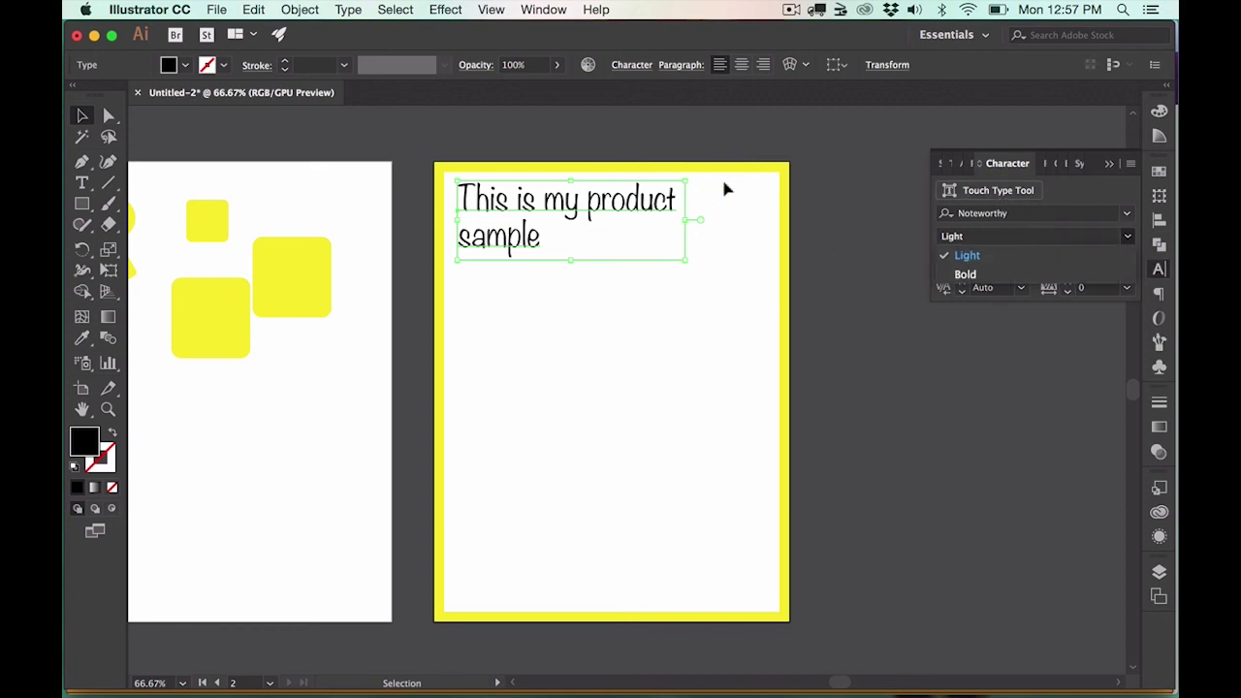
pyautogui.click(966, 275)
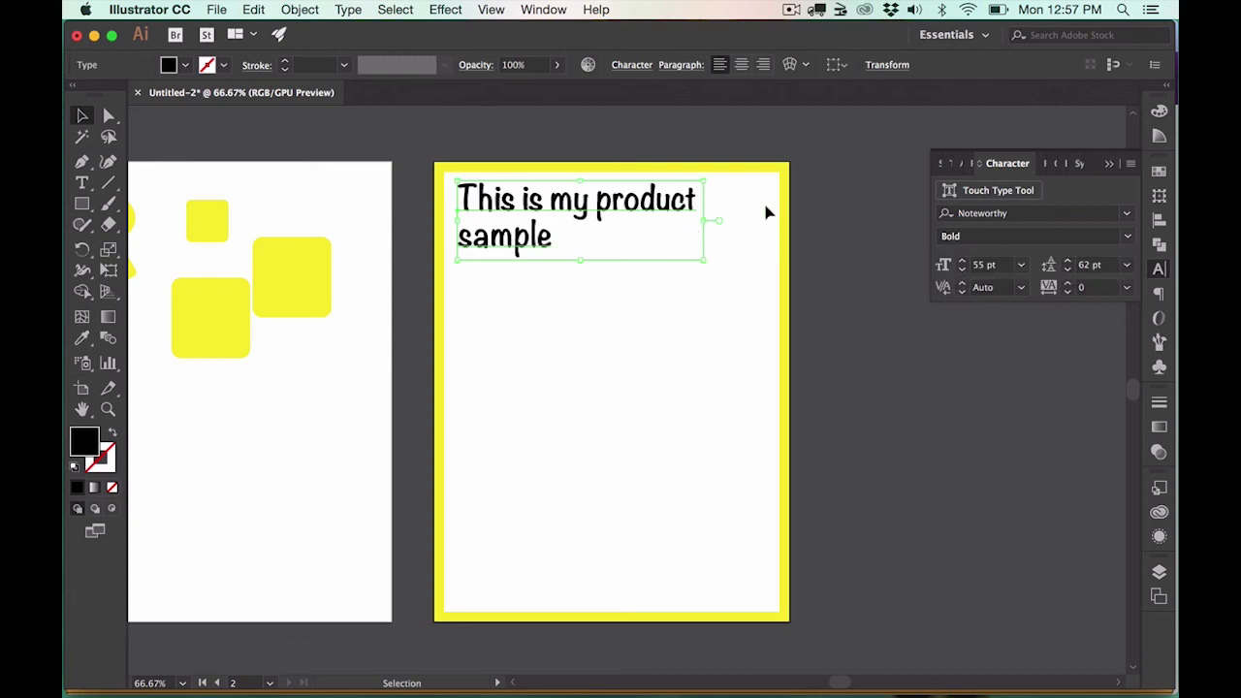
pyautogui.click(1129, 238)
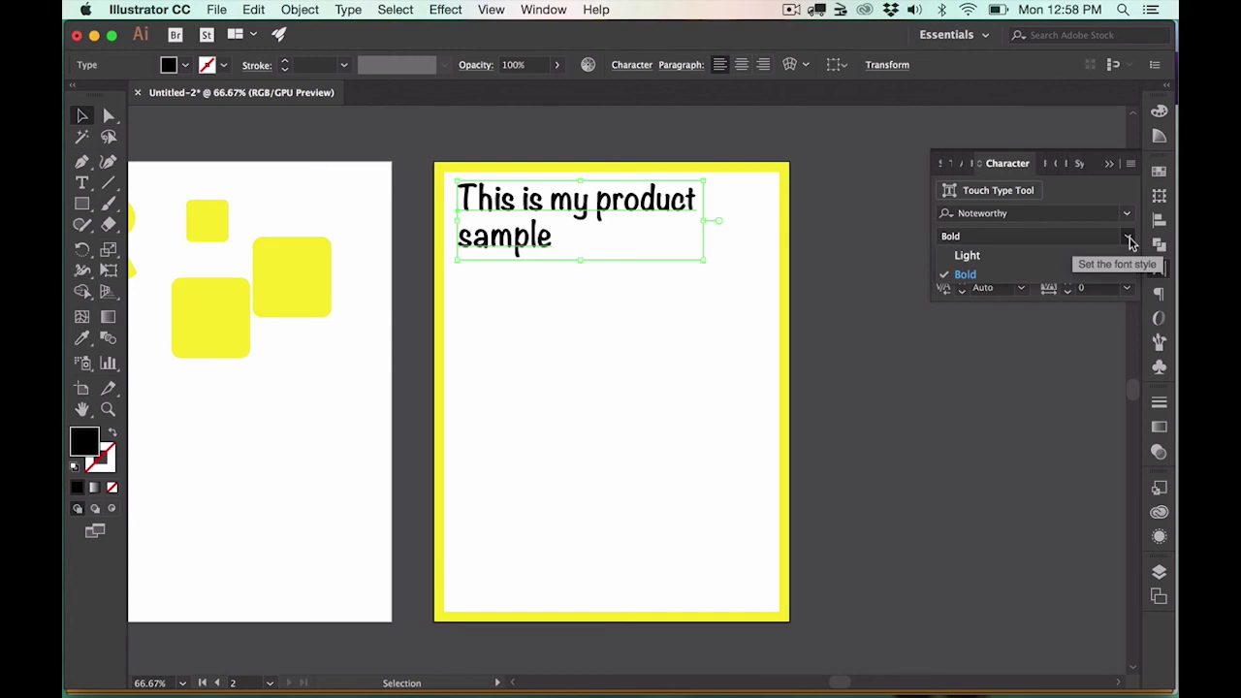
pyautogui.click(968, 256)
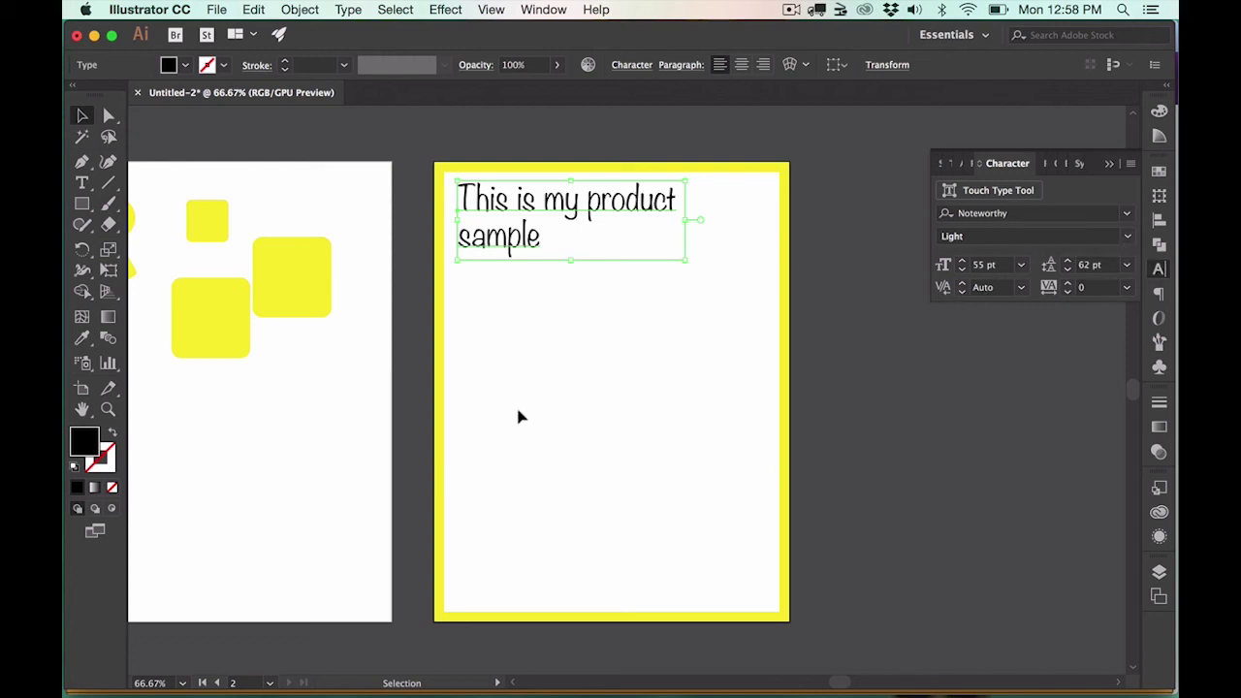
# Step: Centre-align the two-line text and move it back inside the upper part of the white frame
pyautogui.click(741, 69)
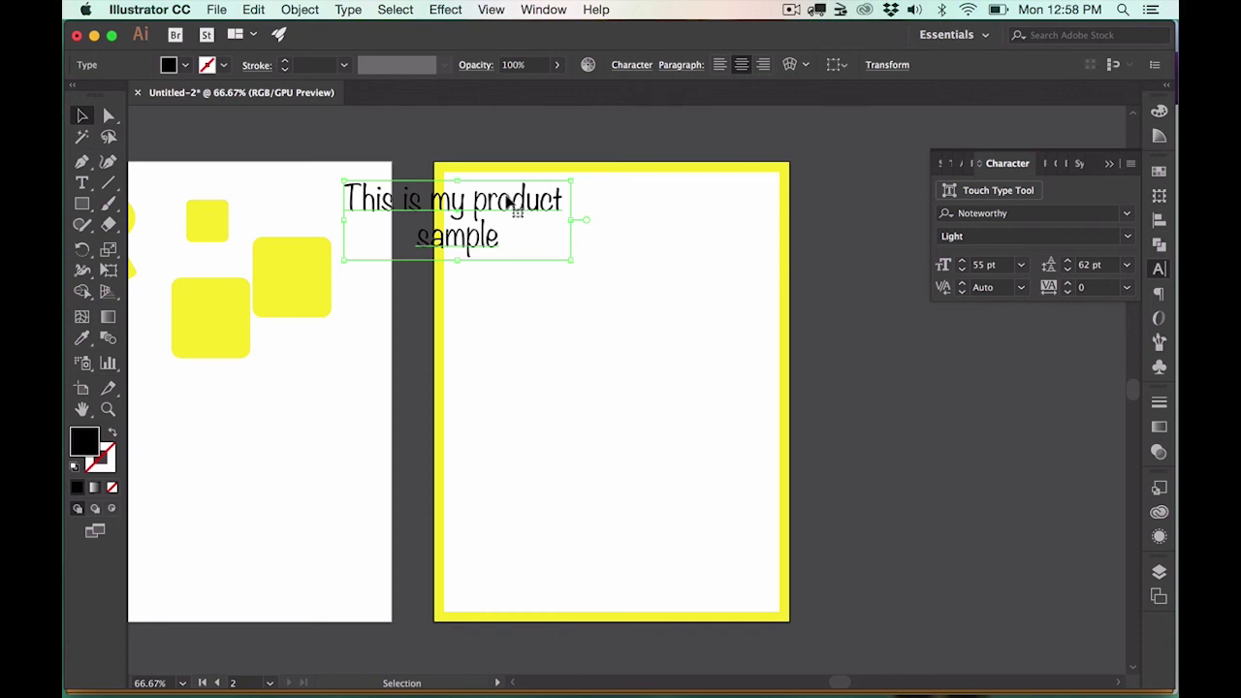
pyautogui.moveTo(506, 197); pyautogui.dragTo(669, 194)
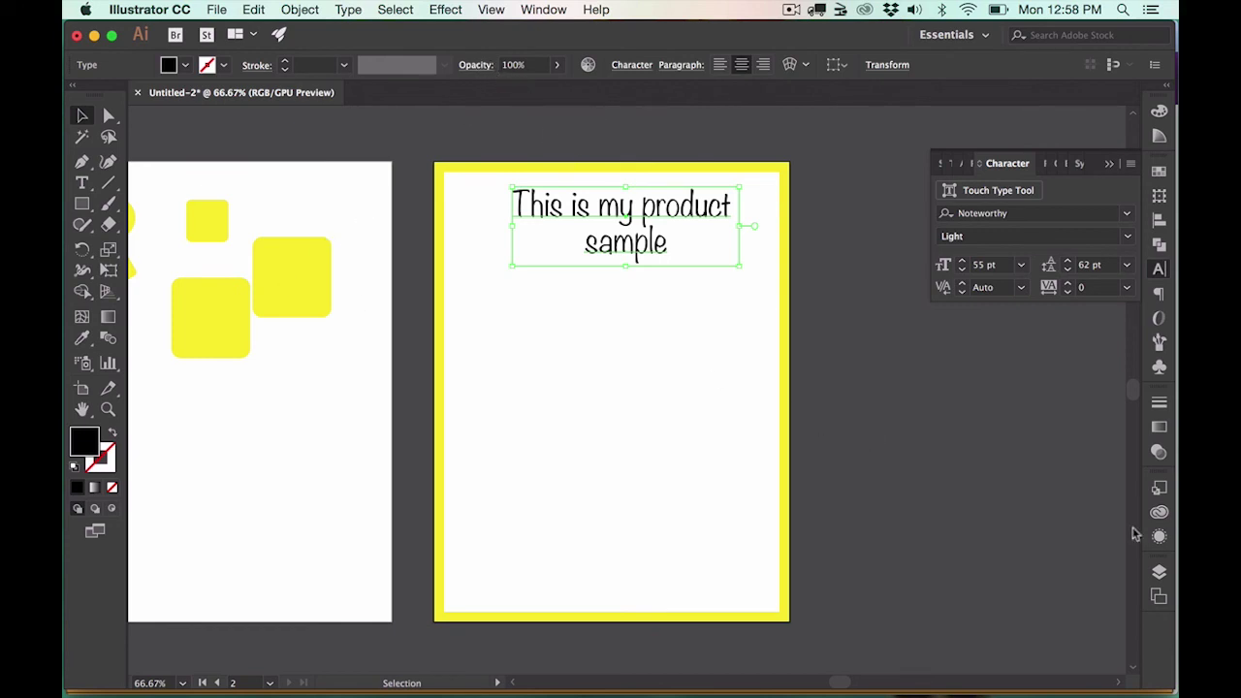
# Step: Try reduced opacity, starting at 70%, on the rightmost yellow rounded square, restore it to 100%, and relock the background layer
pyautogui.click(1159, 573)
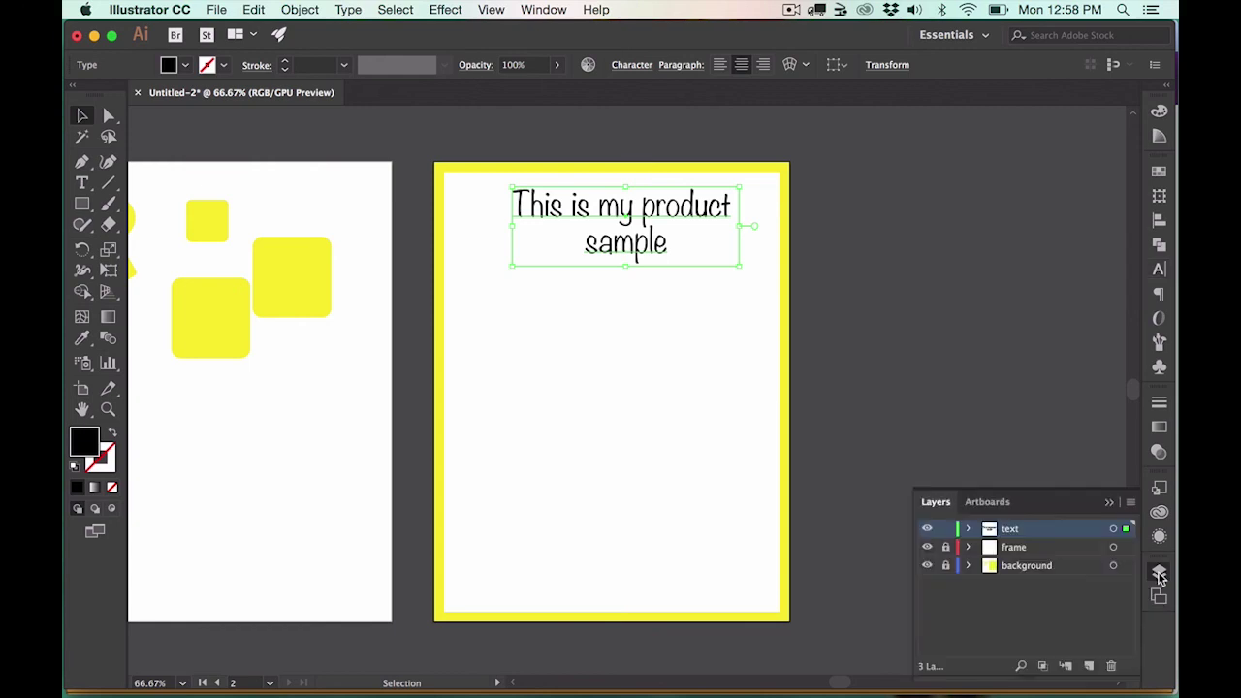
pyautogui.click(300, 286)
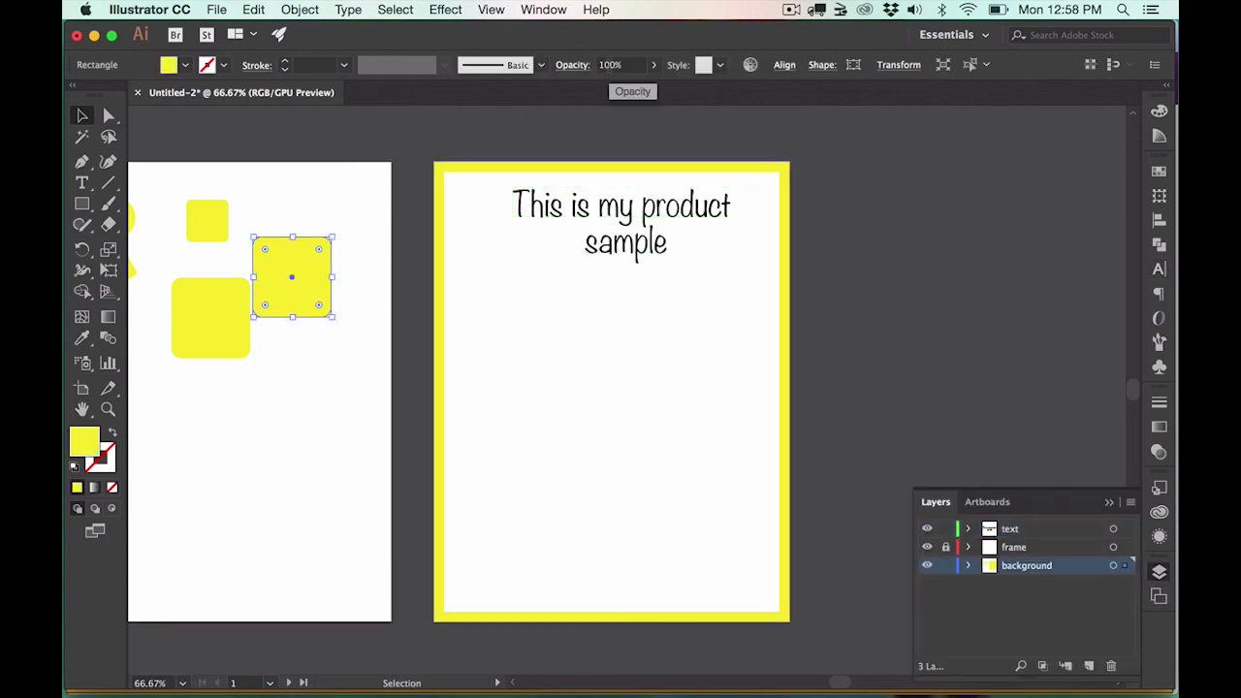
pyautogui.click(603, 65)
pyautogui.write('70%')
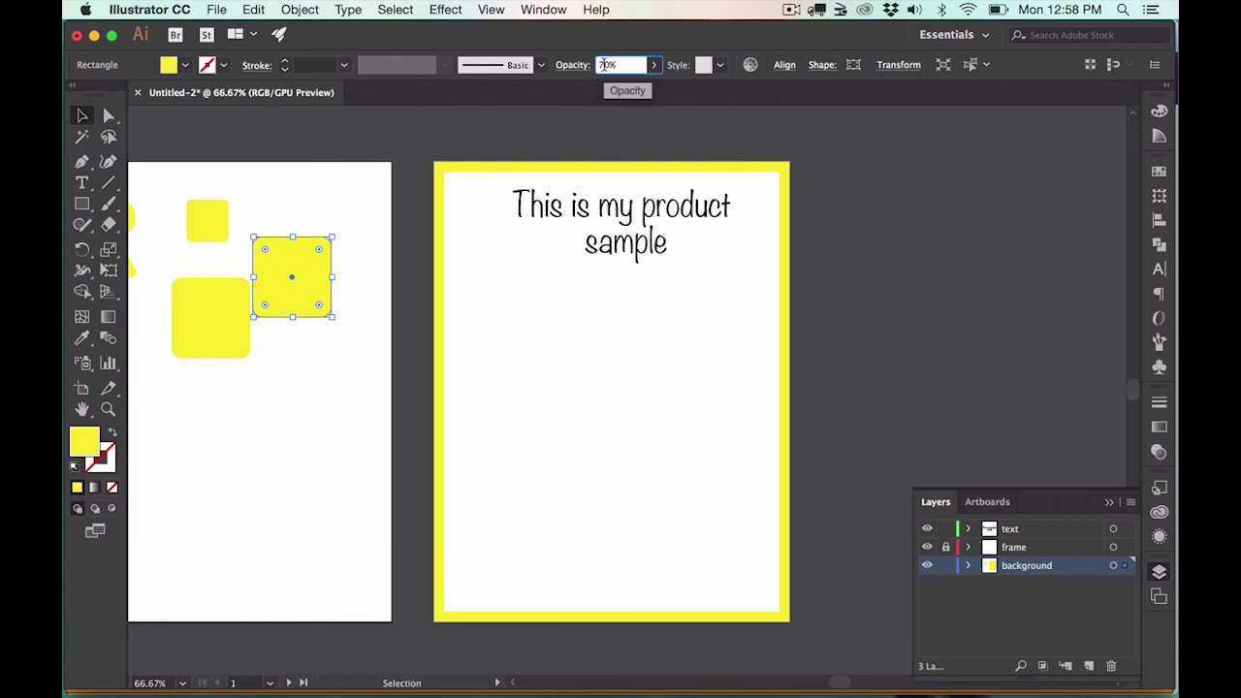
pyautogui.press('Return')
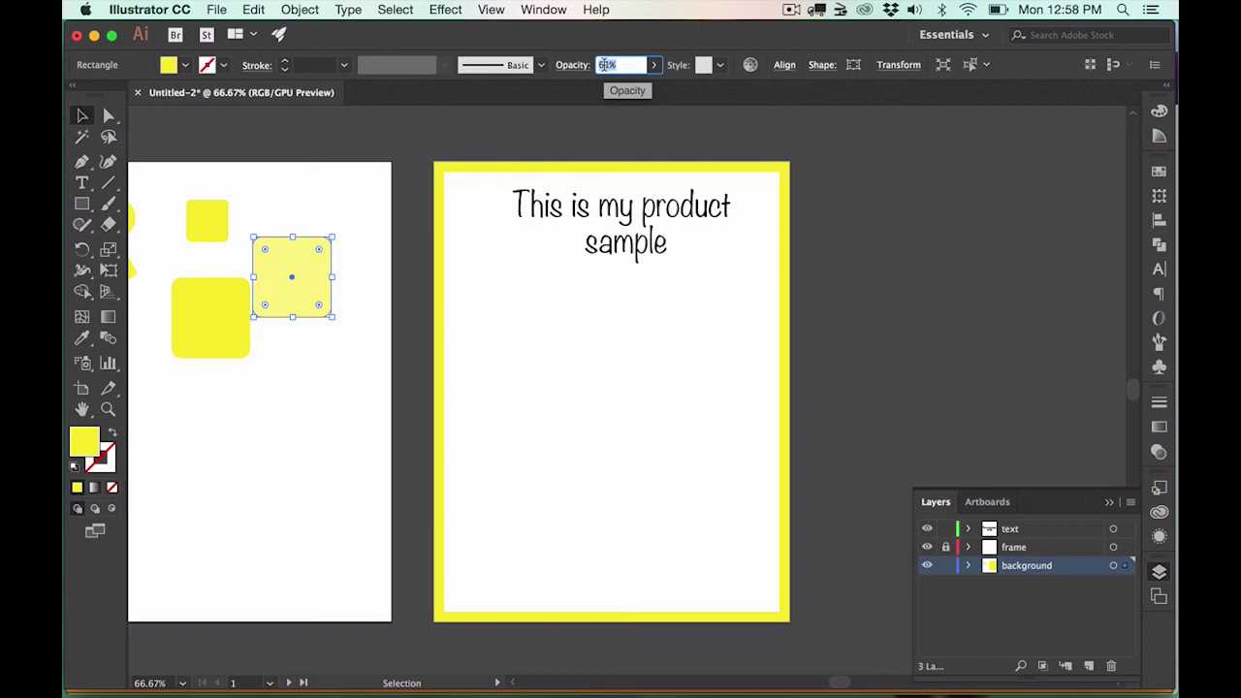
pyautogui.press('Down')
pyautogui.press('Down')
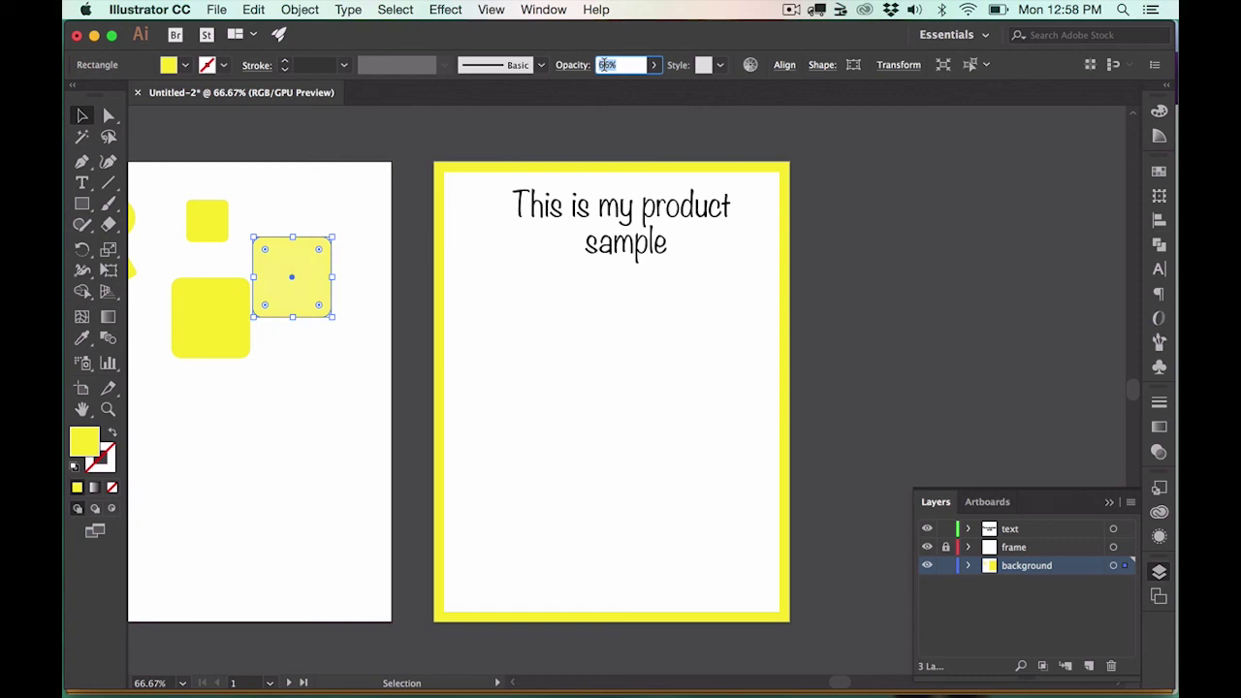
pyautogui.write('100')
pyautogui.press('Return')
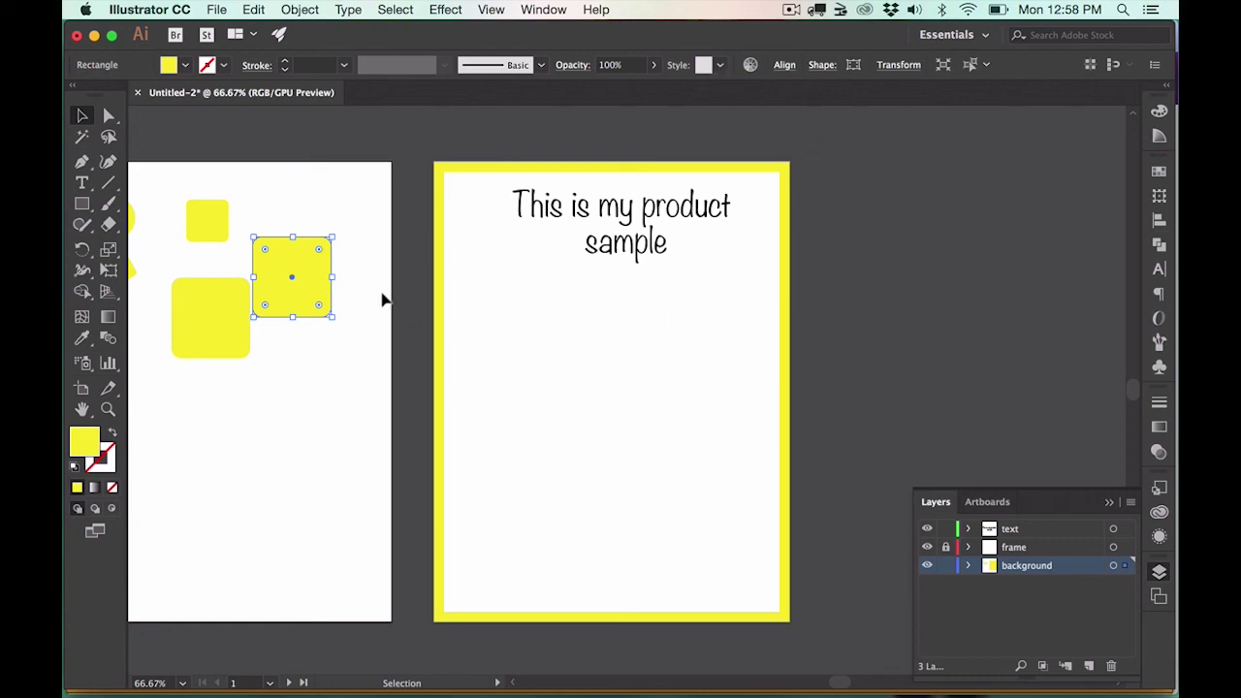
pyautogui.click(946, 566)
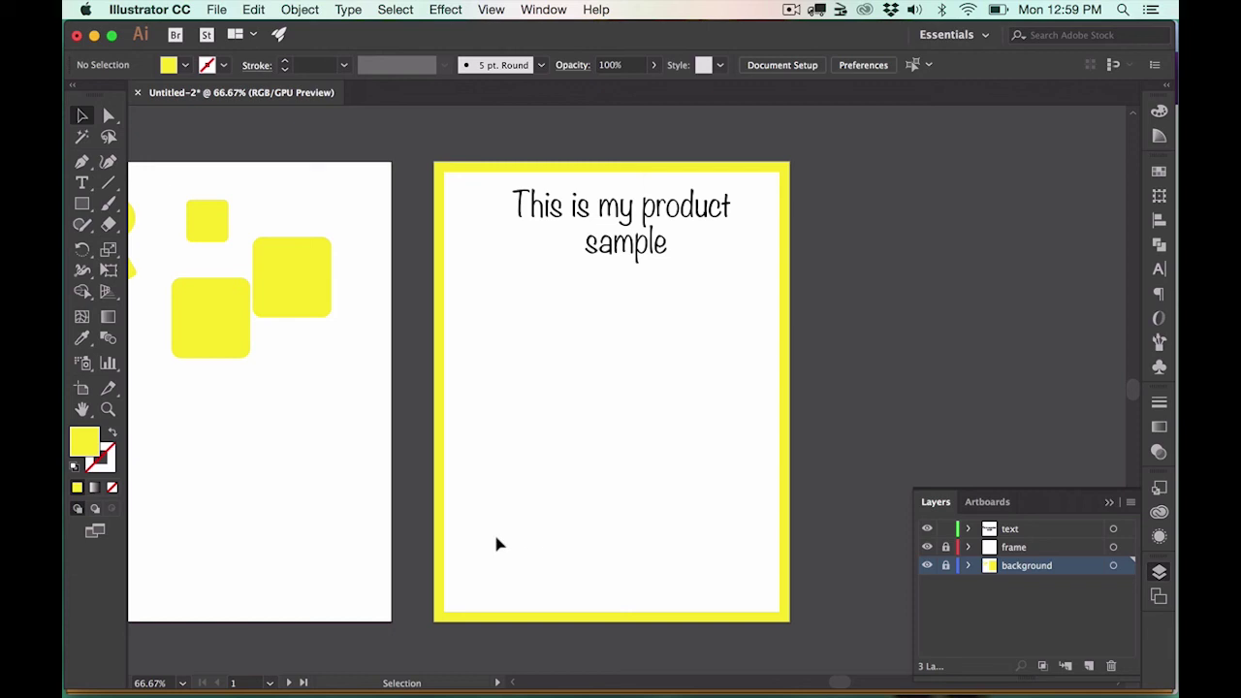
# Step: Shift the two-line text slightly left so it sits closer to the middle of the white frame
pyautogui.click(617, 212)
pyautogui.moveTo(617, 211); pyautogui.dragTo(608, 204)
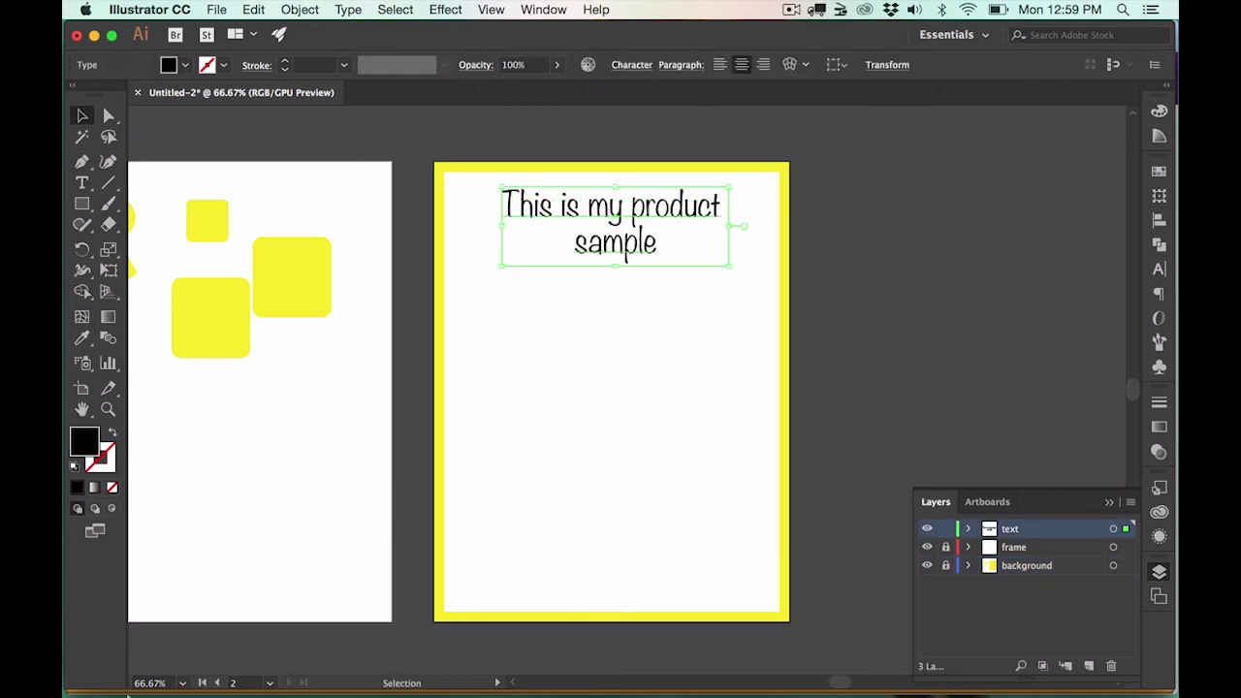
# Step: Switch to Finder and open the "Creative Clips_Pineapple Bud Images" folder, going through Design Elements, Purchased Clipart and Pineapple Buds
pyautogui.moveTo(185, 691)
pyautogui.click(184, 672)
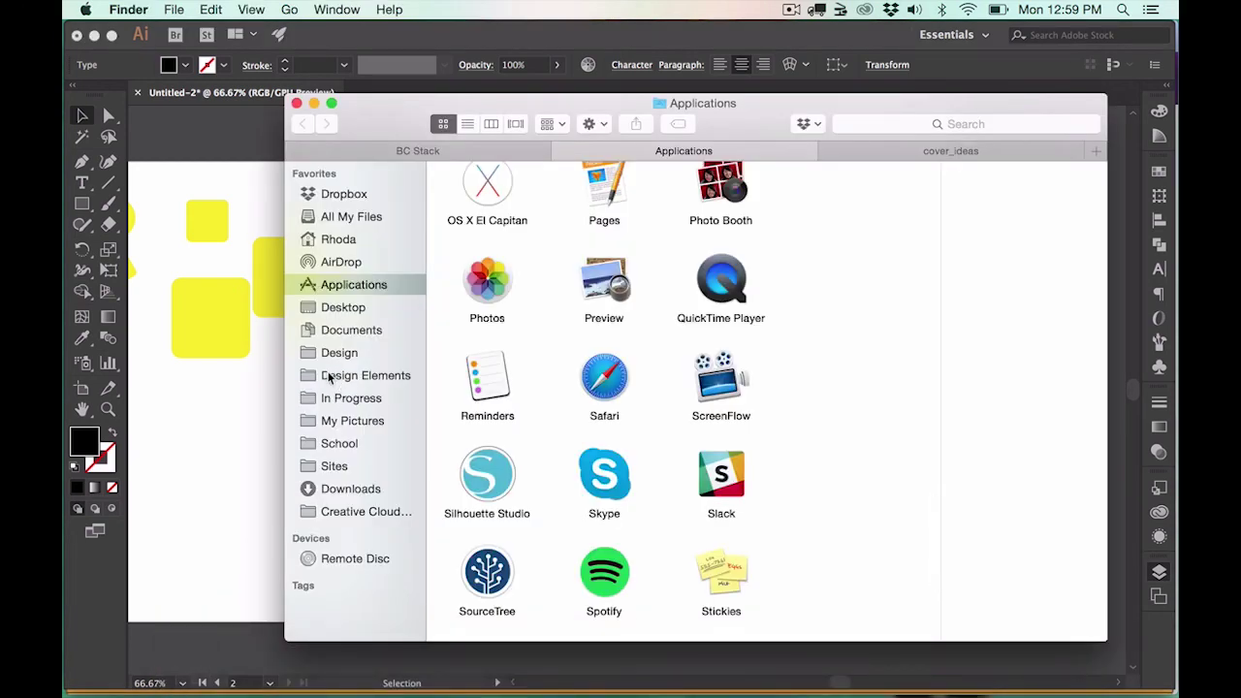
pyautogui.click(329, 376)
pyautogui.doubleClick(756, 291)
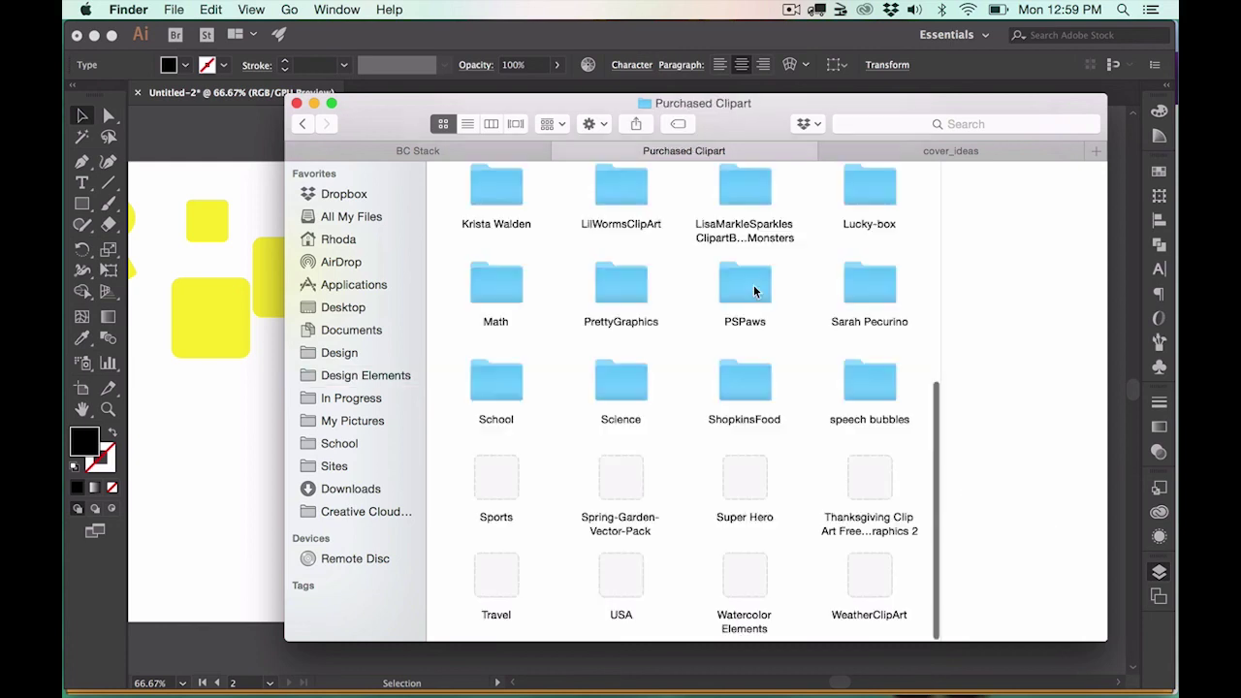
pyautogui.doubleClick(504, 206)
pyautogui.doubleClick(504, 202)
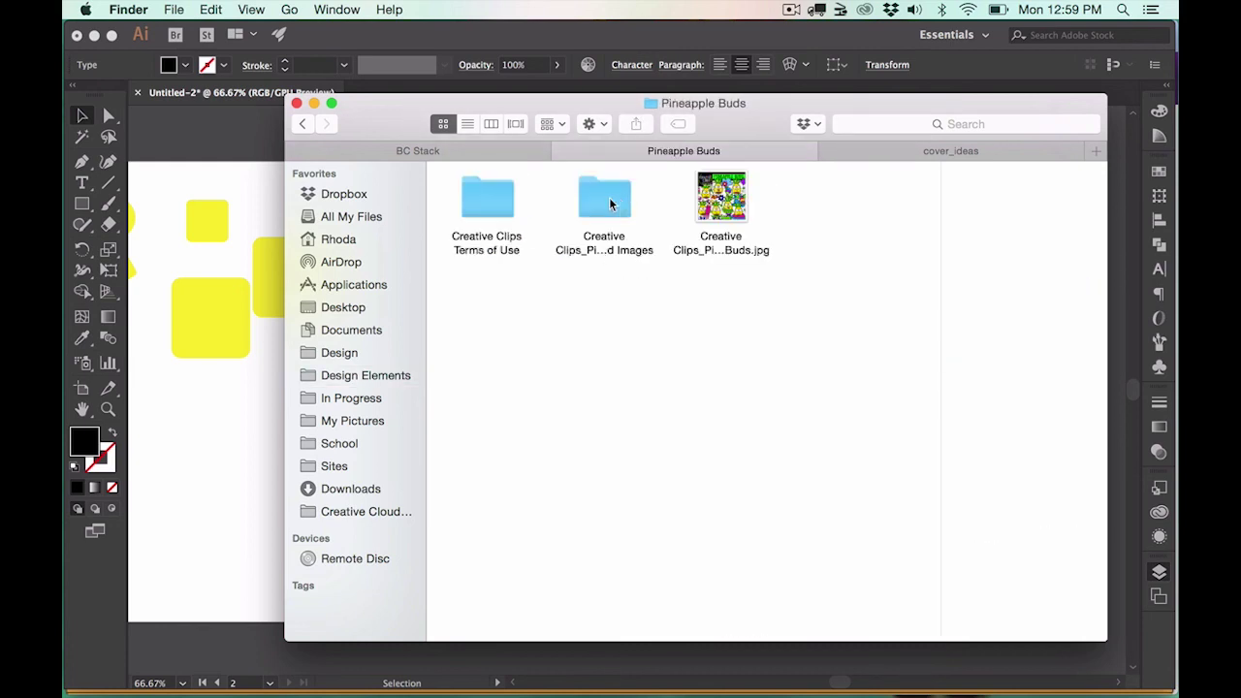
pyautogui.doubleClick(609, 203)
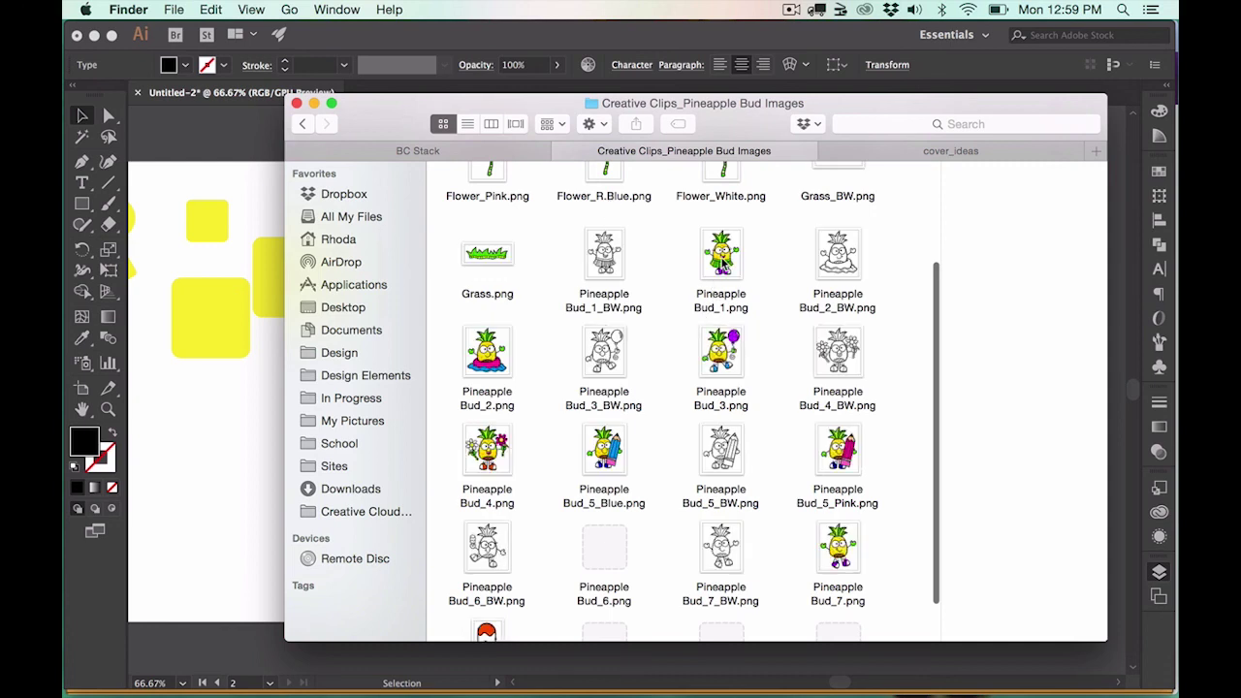
# Step: Place Pineapple Bud_1.png from Finder onto the bordered artboard in Illustrator and embed the image
pyautogui.moveTo(396, 110); pyautogui.dragTo(463, 54)
pyautogui.moveTo(788, 206); pyautogui.dragTo(593, 394)
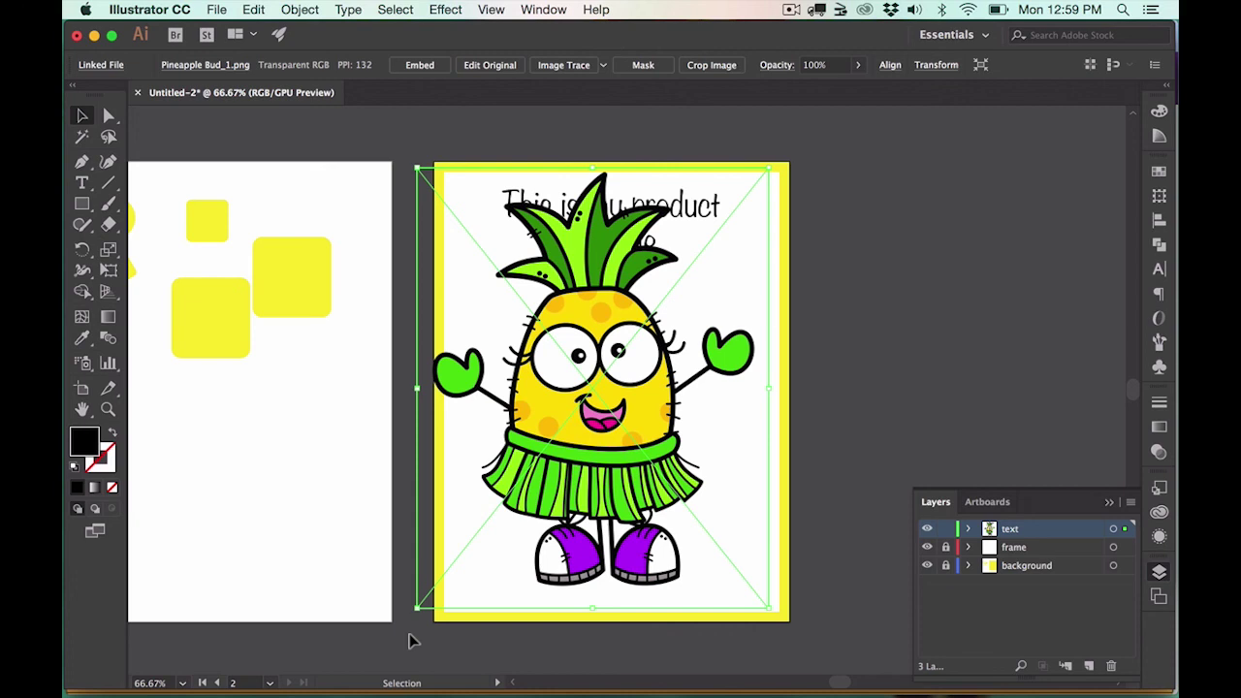
pyautogui.click(418, 66)
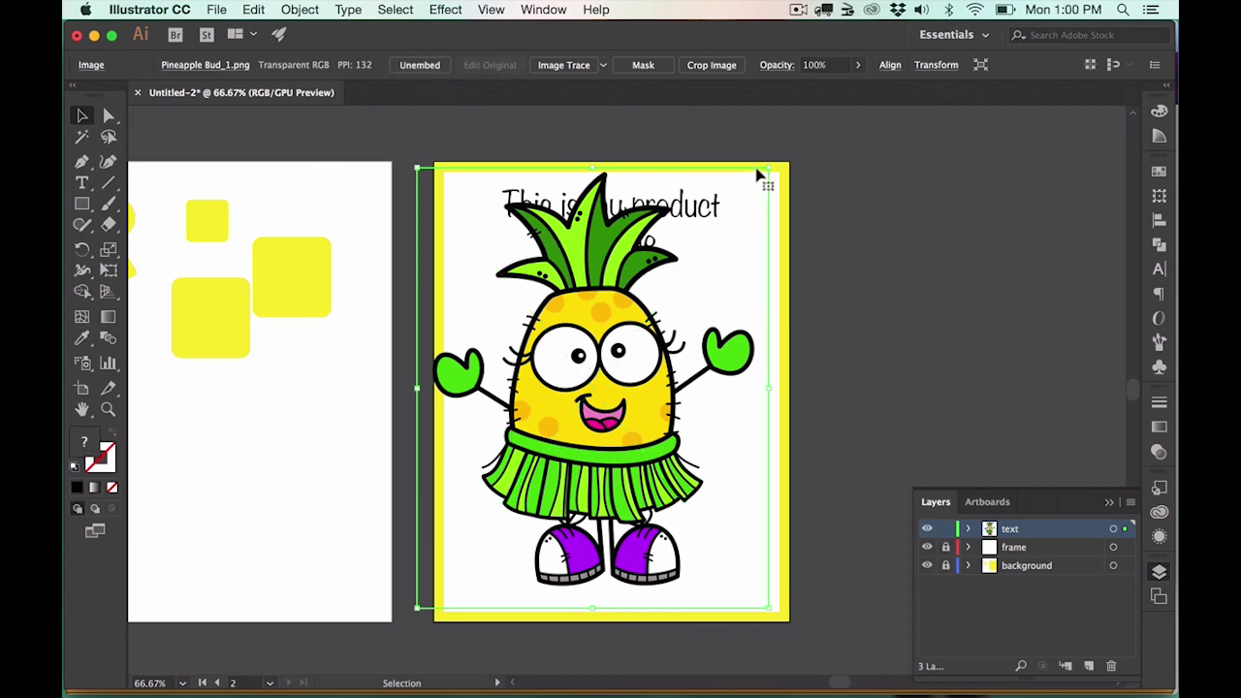
# Step: Scale the pineapple image down proportionally to about a third, and move it inside the white frame, just below the left part of the text
pyautogui.moveTo(765, 167); pyautogui.dragTo(539, 456)
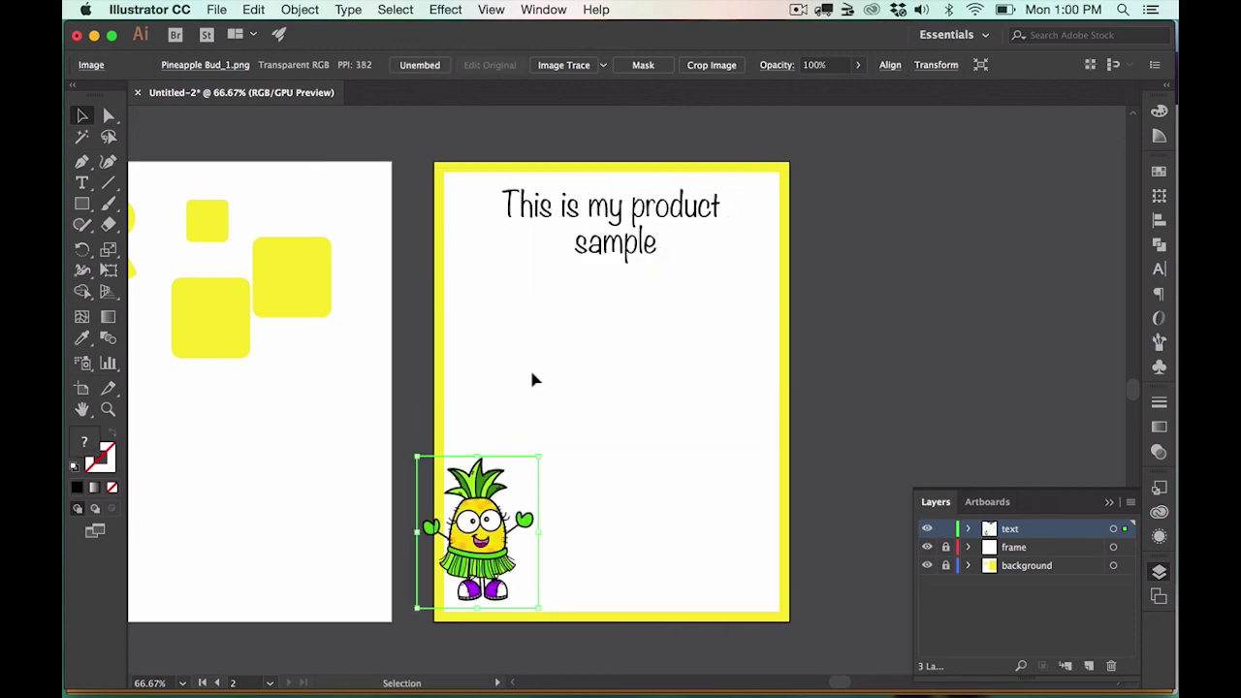
pyautogui.moveTo(496, 524); pyautogui.dragTo(529, 304)
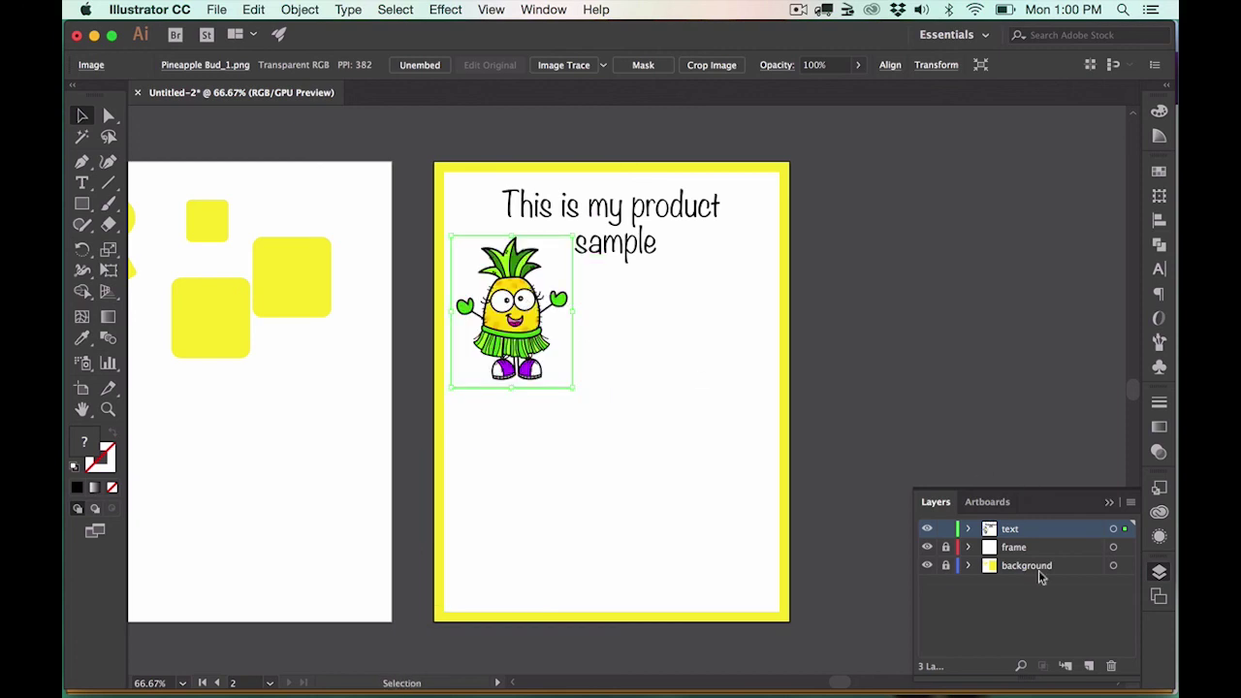
# Step: Add a new layer above the text layer and name it clipart
pyautogui.click(1089, 666)
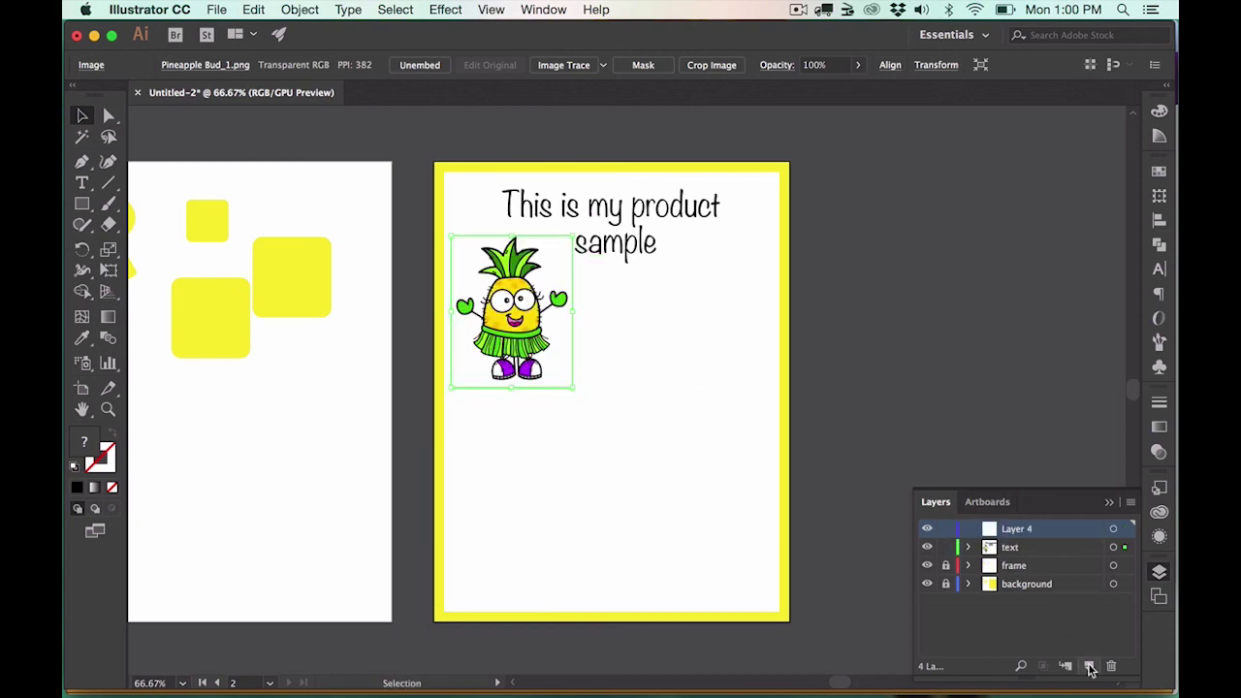
pyautogui.doubleClick(1009, 528)
pyautogui.write('clipart')
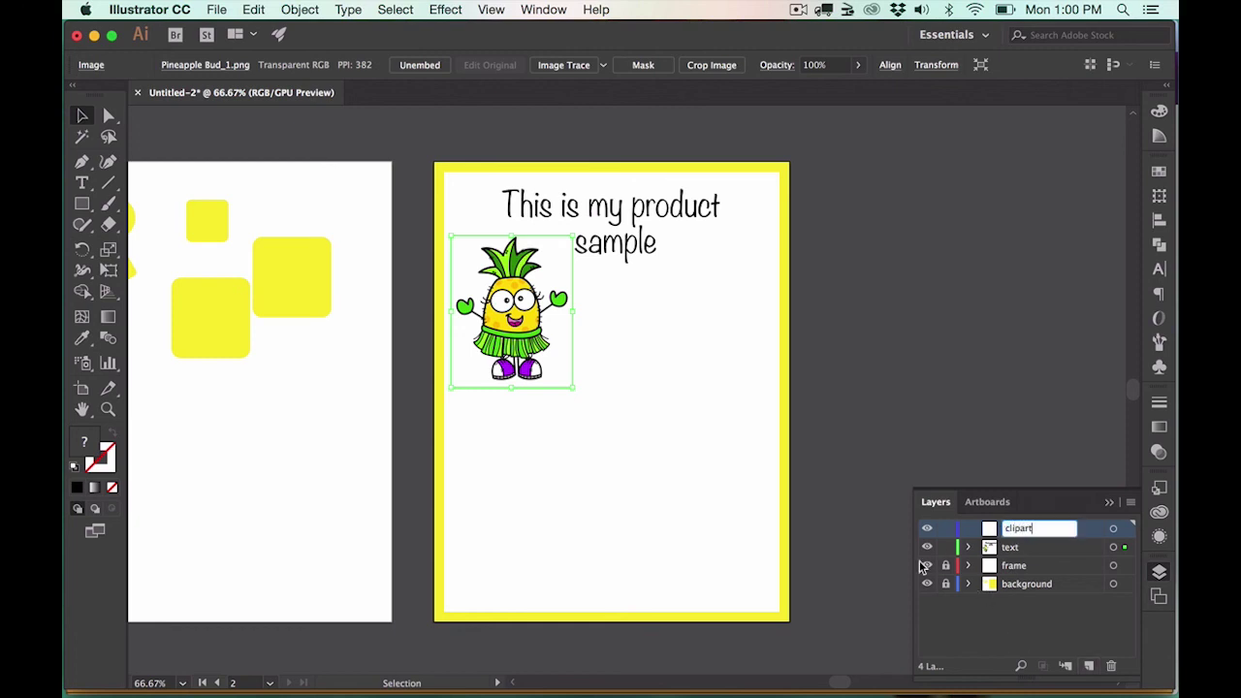
pyautogui.click(1066, 549)
pyautogui.click(1073, 531)
# Step: Send the pineapple image from the text layer to the clipart layer
pyautogui.rightClick(519, 315)
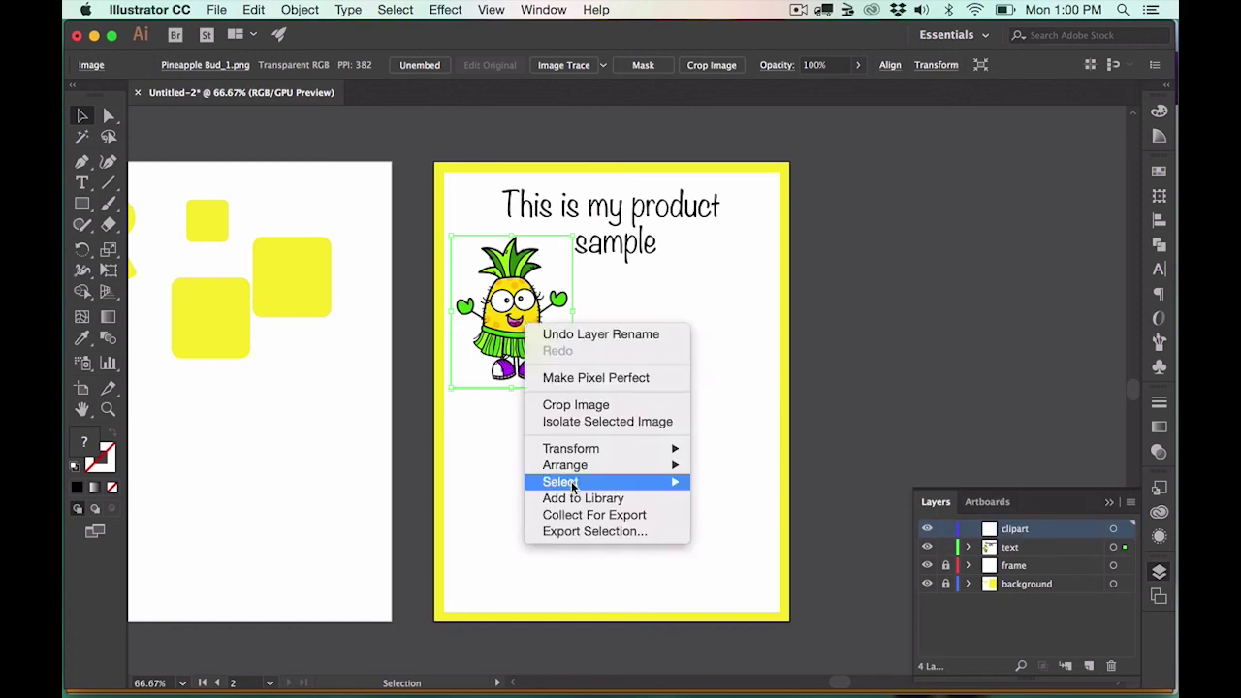
pyautogui.click(1022, 535)
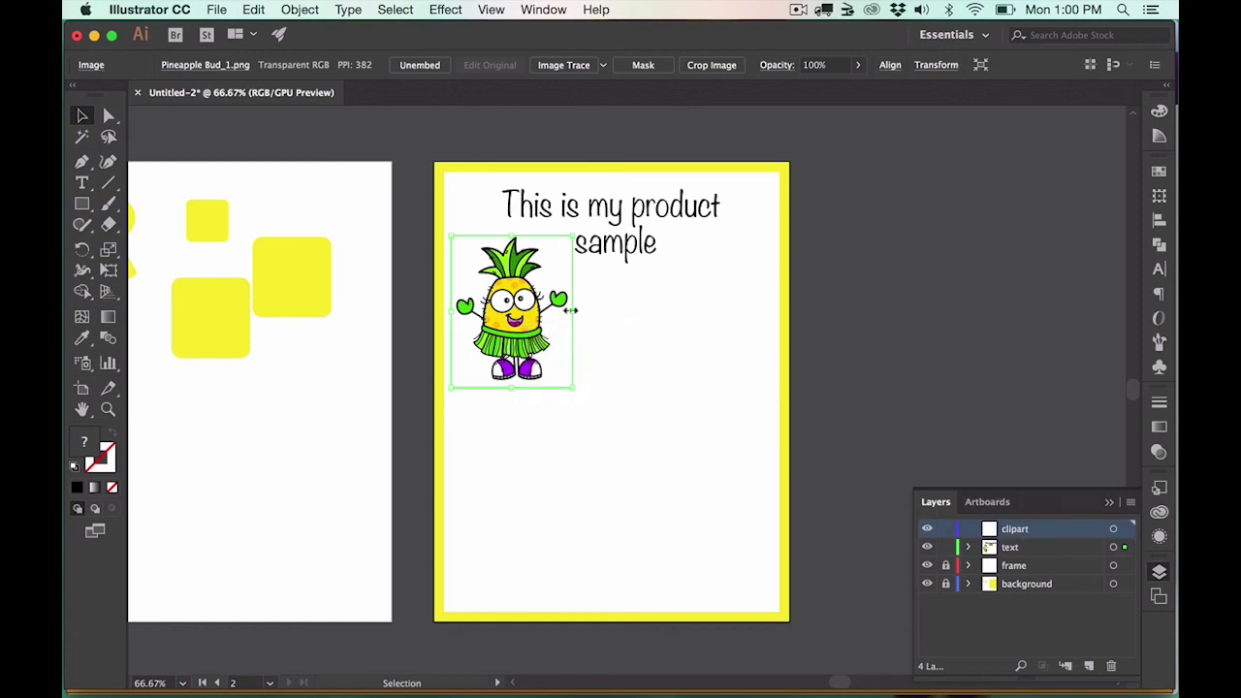
pyautogui.rightClick(524, 313)
pyautogui.moveTo(655, 462)
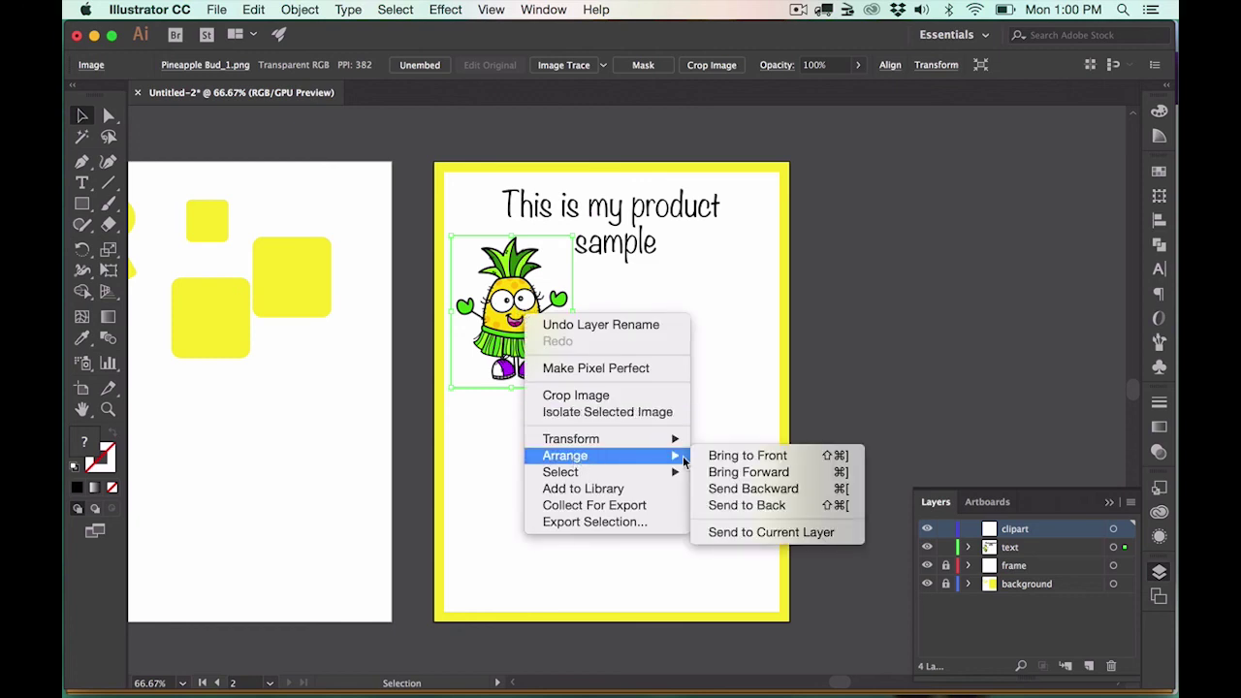
pyautogui.click(734, 531)
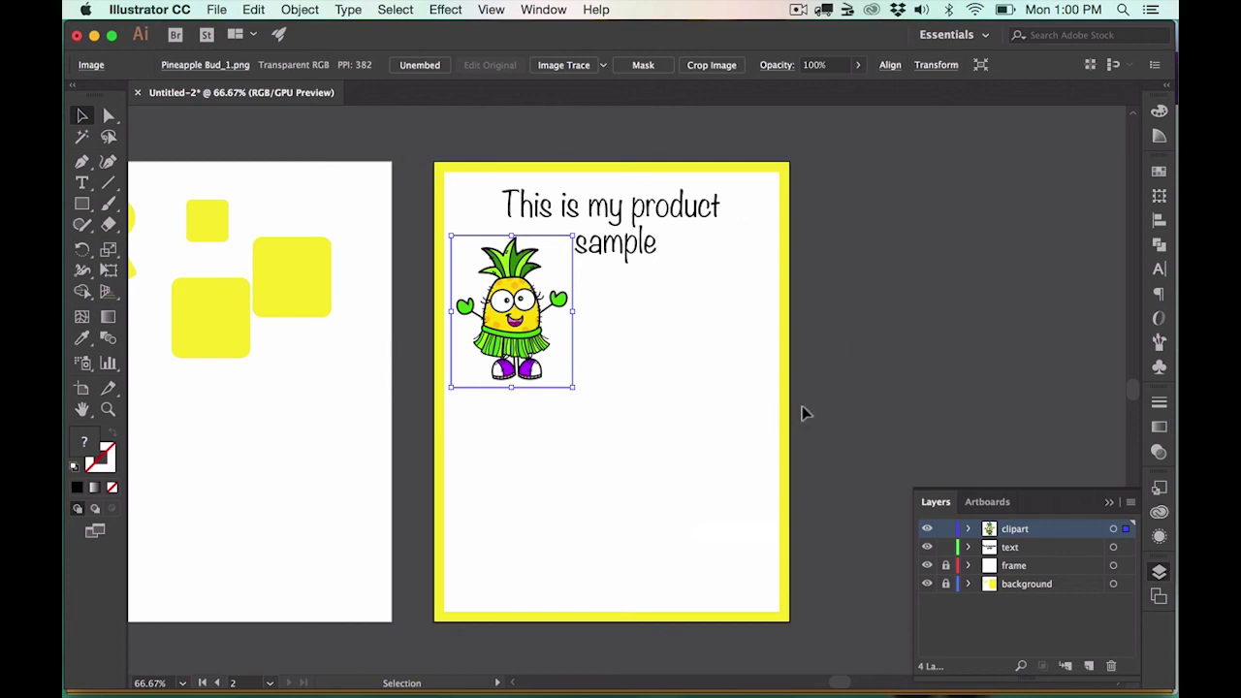
pyautogui.click(741, 420)
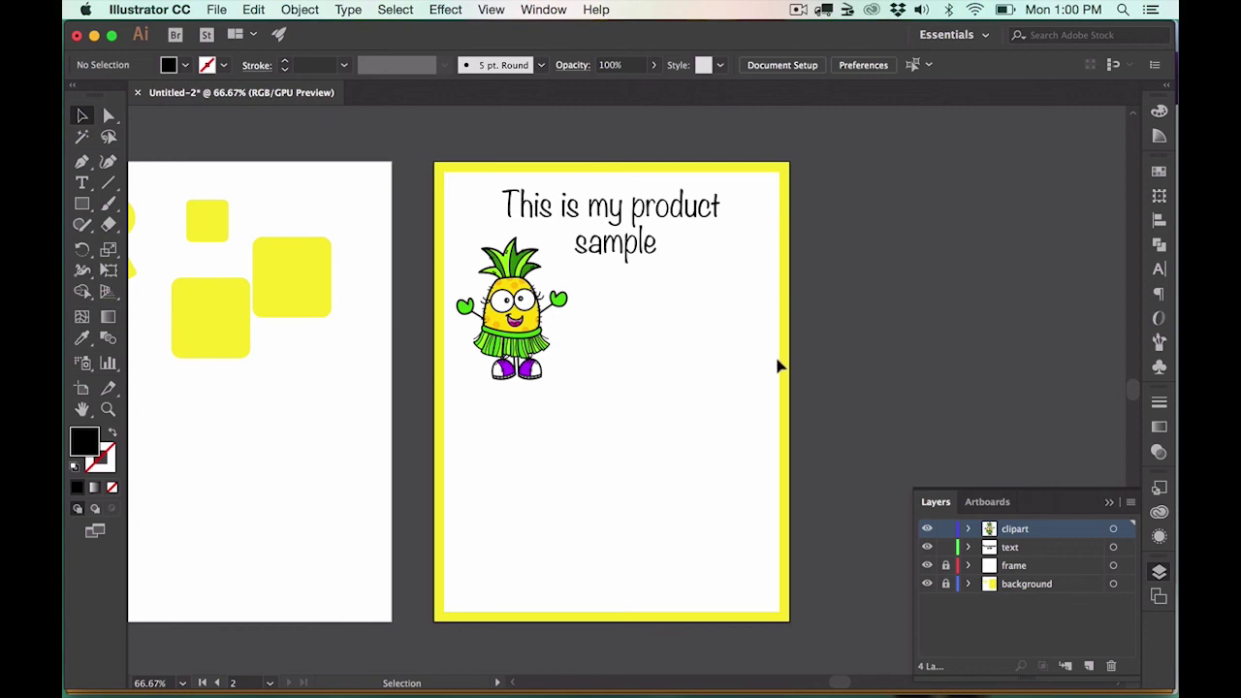
pyautogui.moveTo(521, 320)
pyautogui.mouseDown()
pyautogui.moveTo(521, 262)
pyautogui.moveTo(510, 317)
pyautogui.mouseUp()
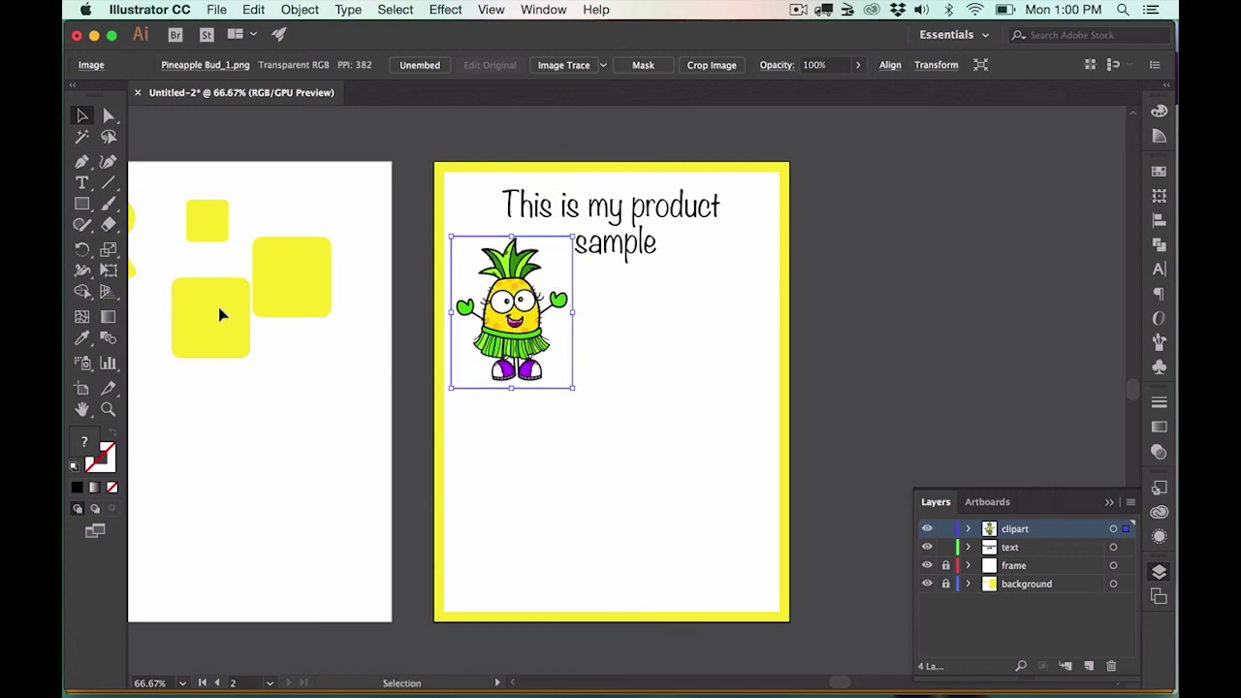
# Step: Unlock the background layer, move the upper large yellow rounded square onto the bordered artboard, and fill it orange-red
pyautogui.click(945, 584)
pyautogui.moveTo(289, 304); pyautogui.dragTo(734, 367)
pyautogui.click(186, 68)
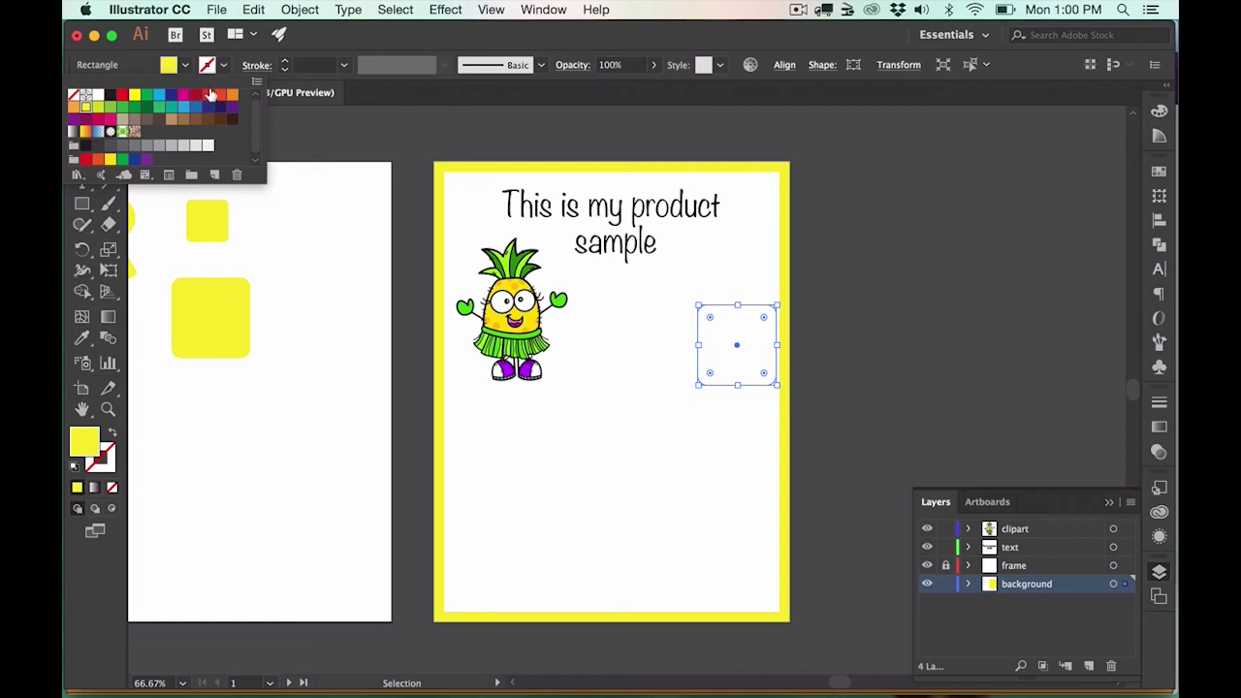
pyautogui.click(220, 95)
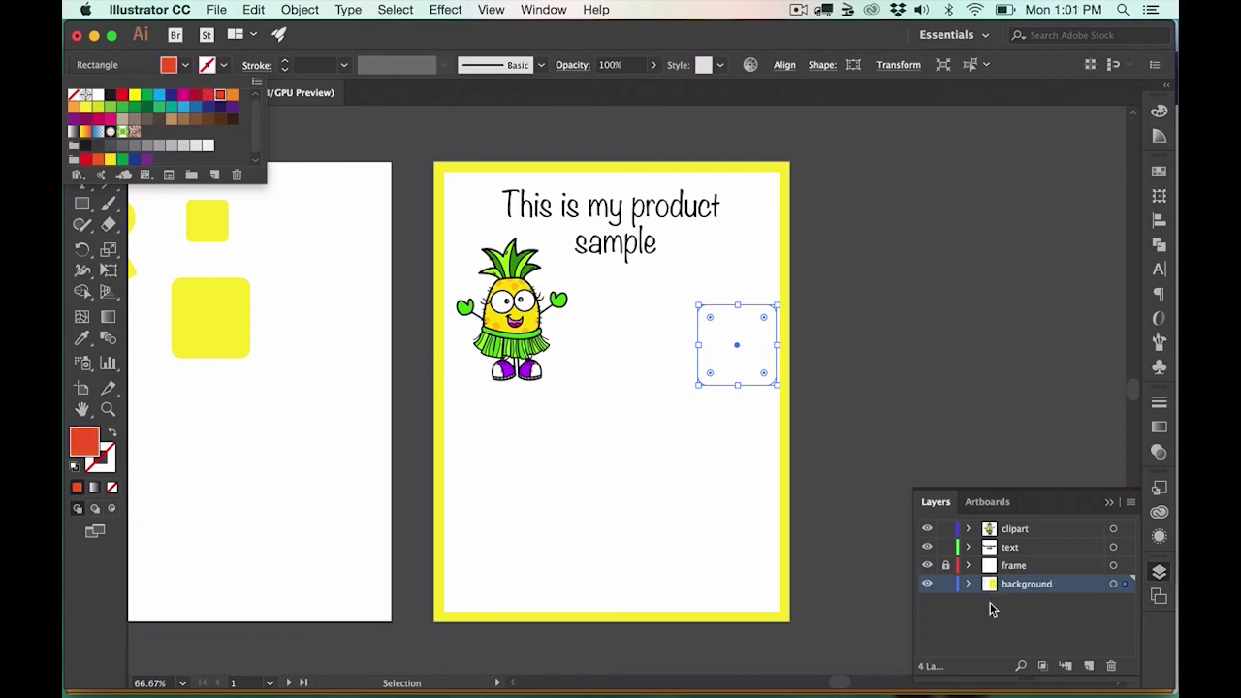
pyautogui.click(210, 325)
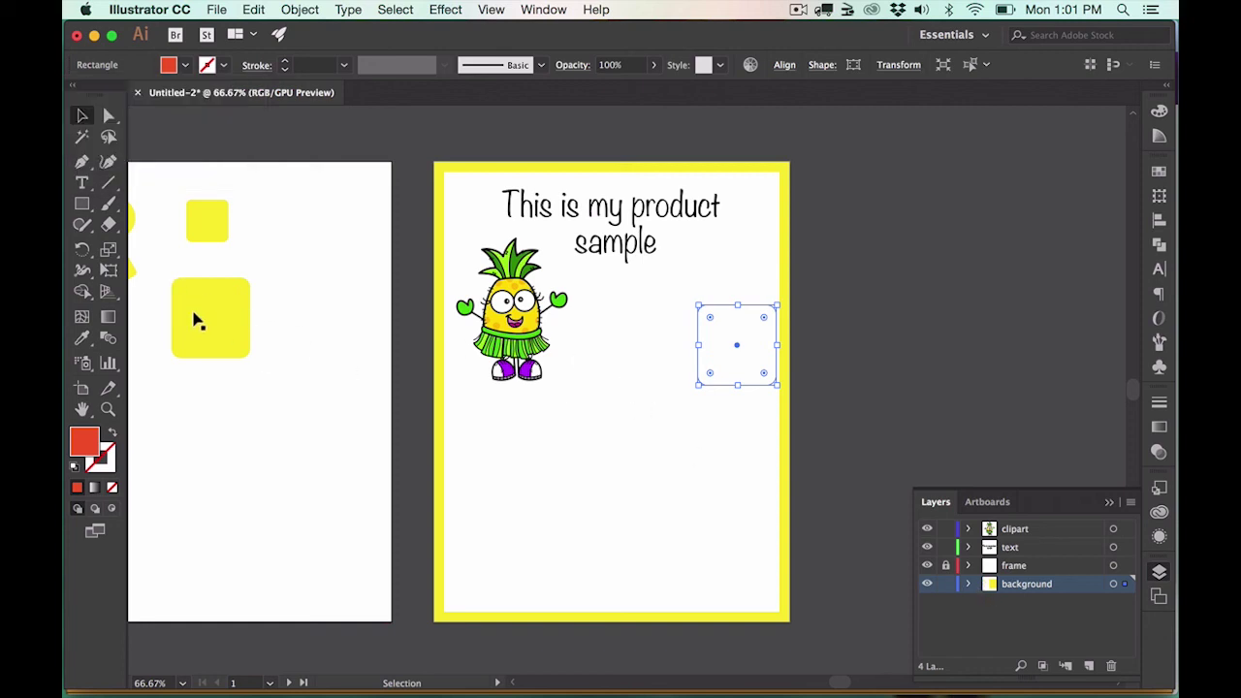
# Step: Send the yellow border rectangle to the back of the background layer
pyautogui.click(784, 444)
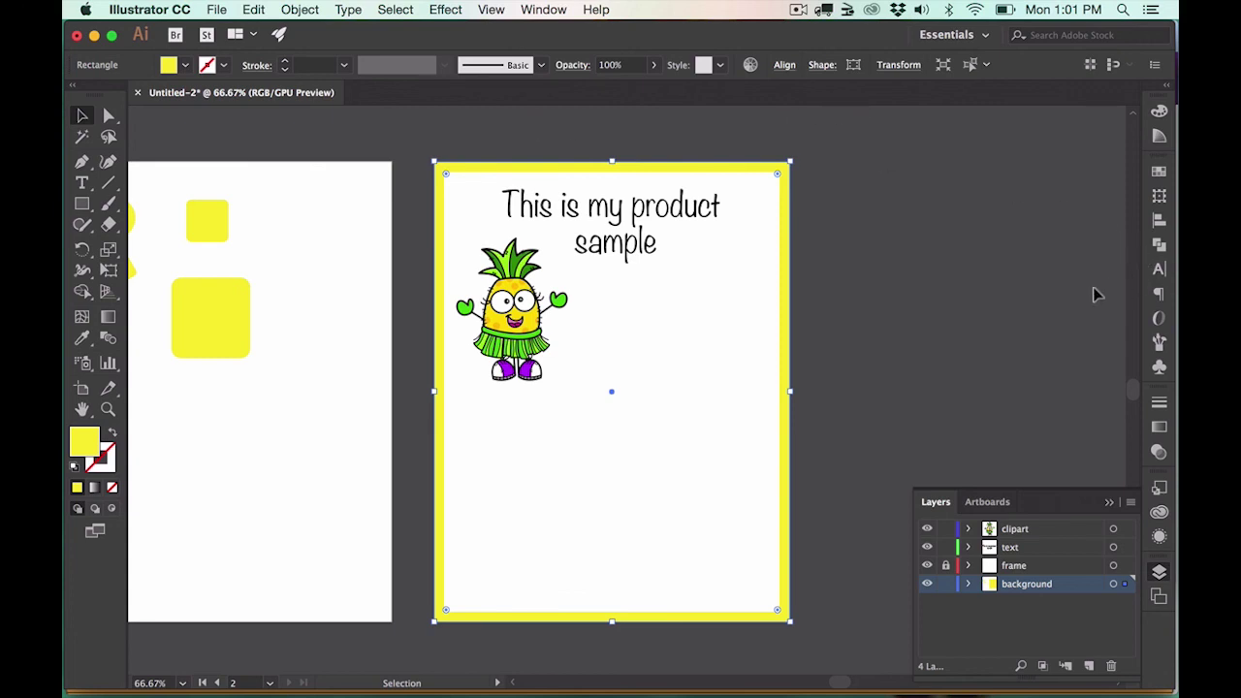
pyautogui.rightClick(788, 314)
pyautogui.moveTo(844, 582)
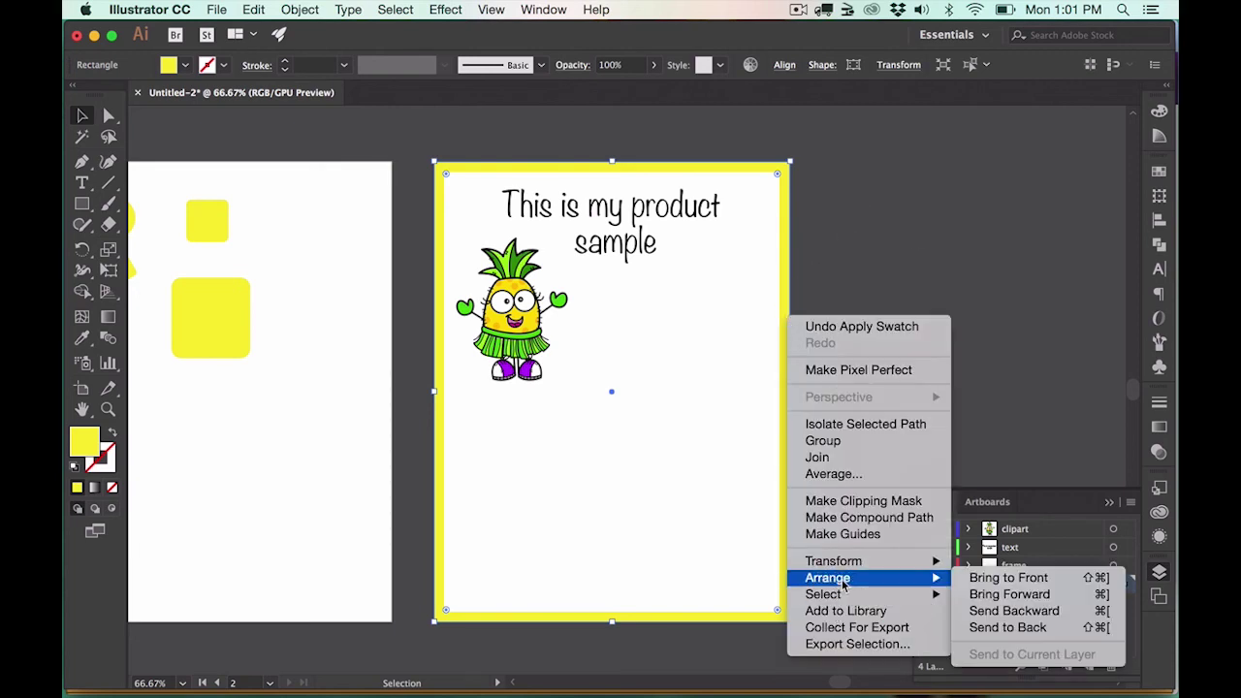
pyautogui.click(1007, 628)
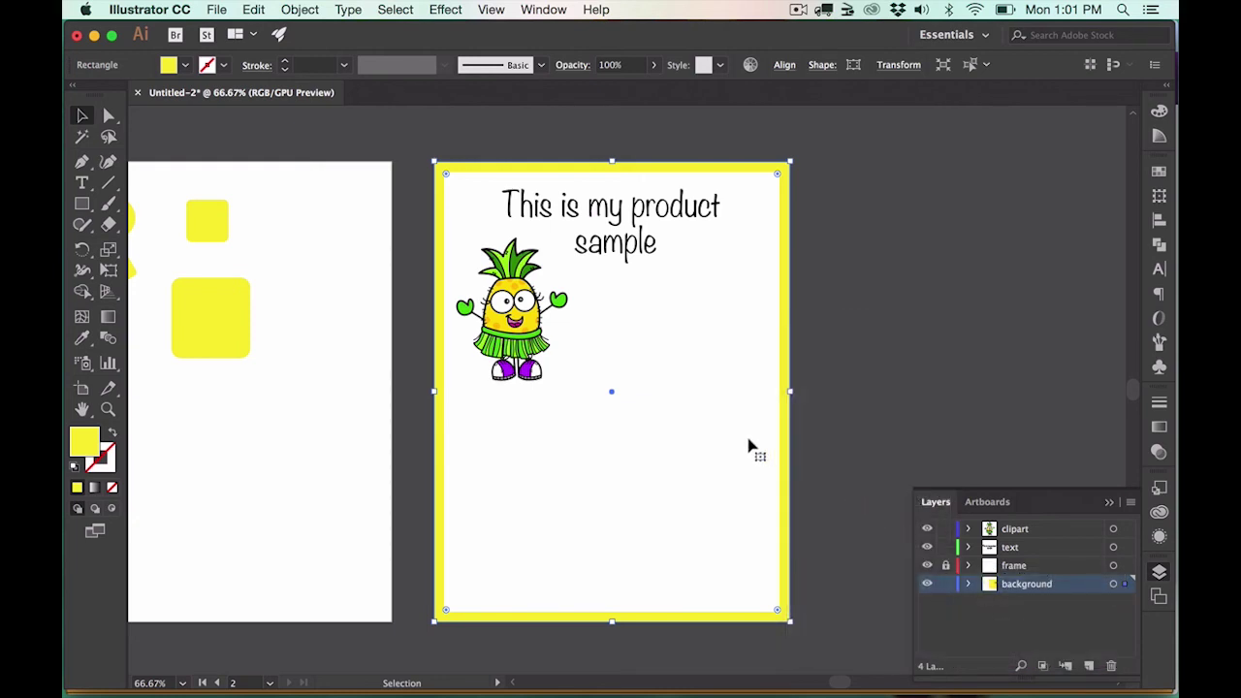
# Step: Select the hidden orange-red square on the bordered artboard and send it to the frame layer
pyautogui.click(732, 361)
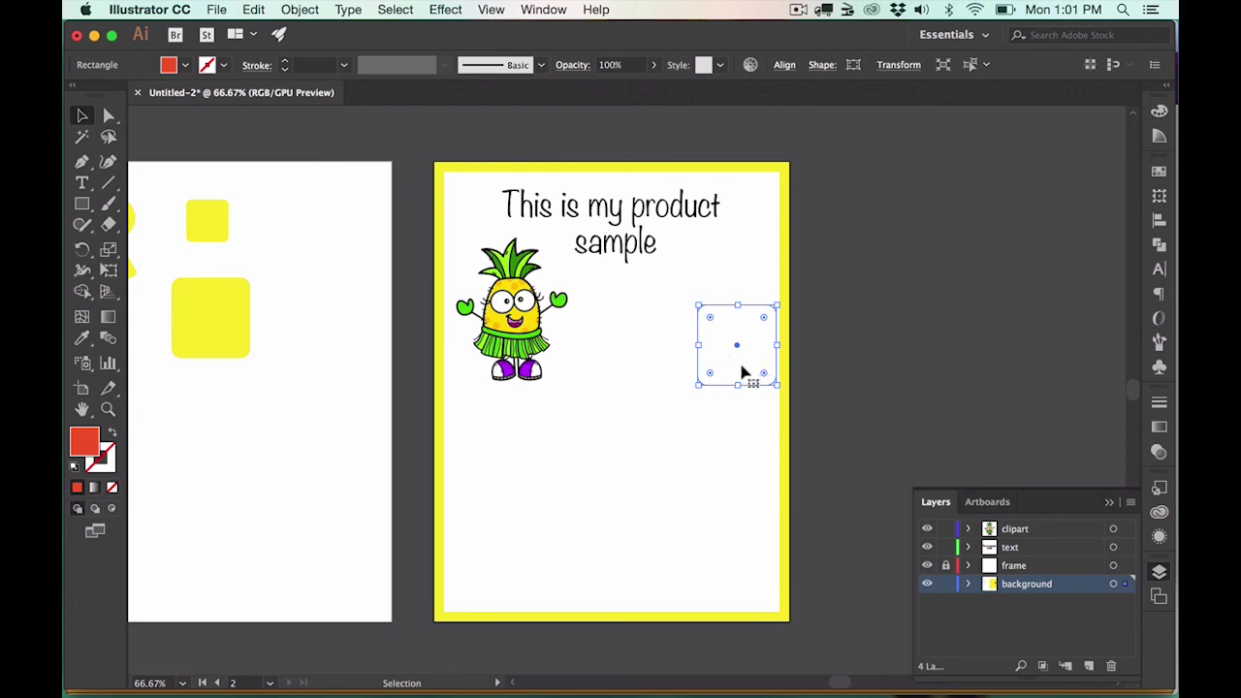
pyautogui.click(1029, 535)
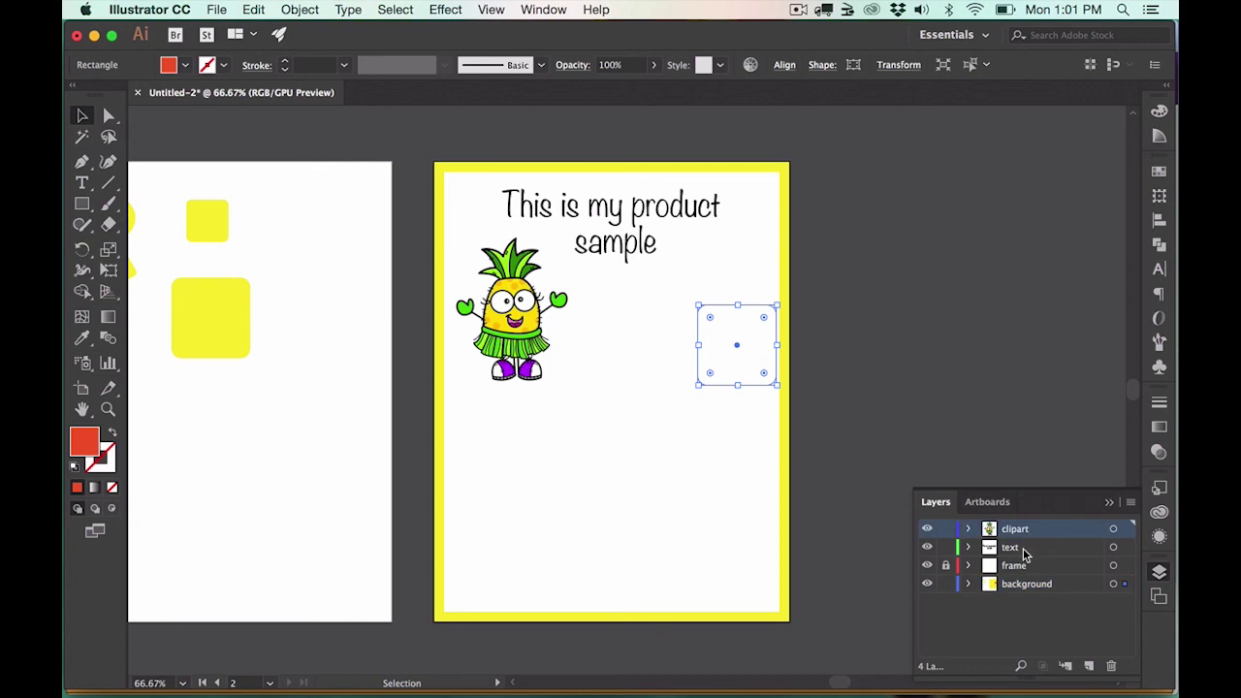
pyautogui.click(1018, 570)
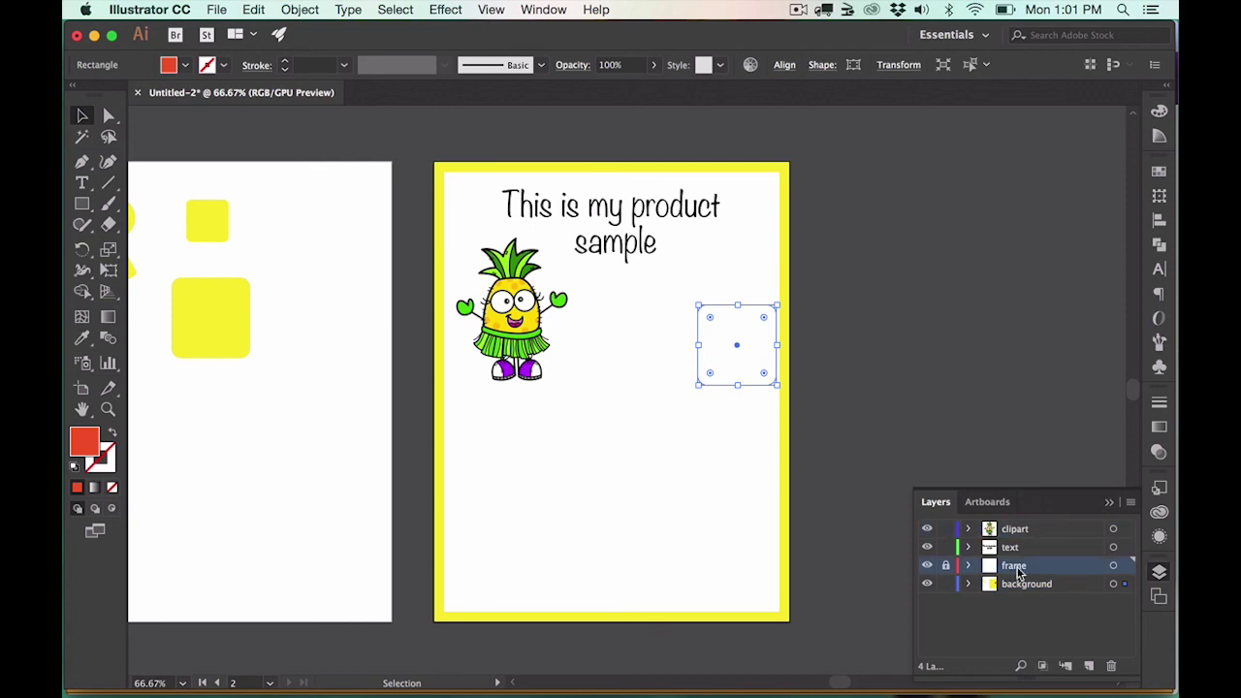
pyautogui.rightClick(741, 378)
pyautogui.moveTo(792, 618)
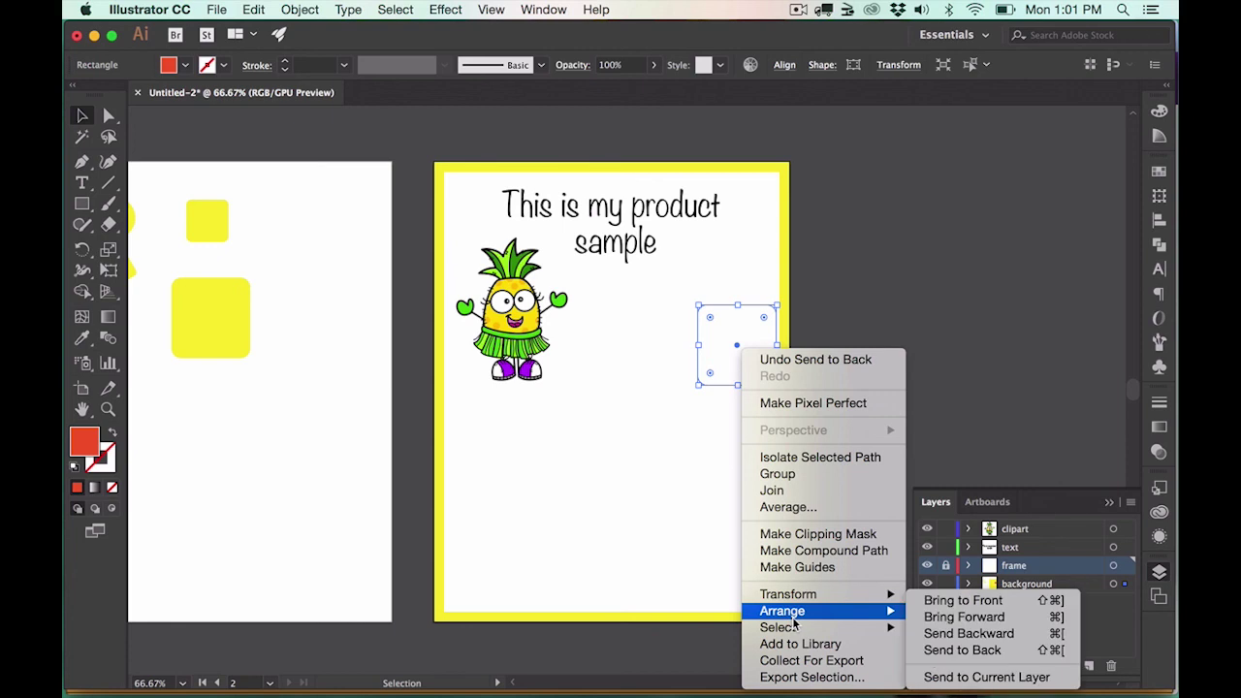
pyautogui.click(991, 679)
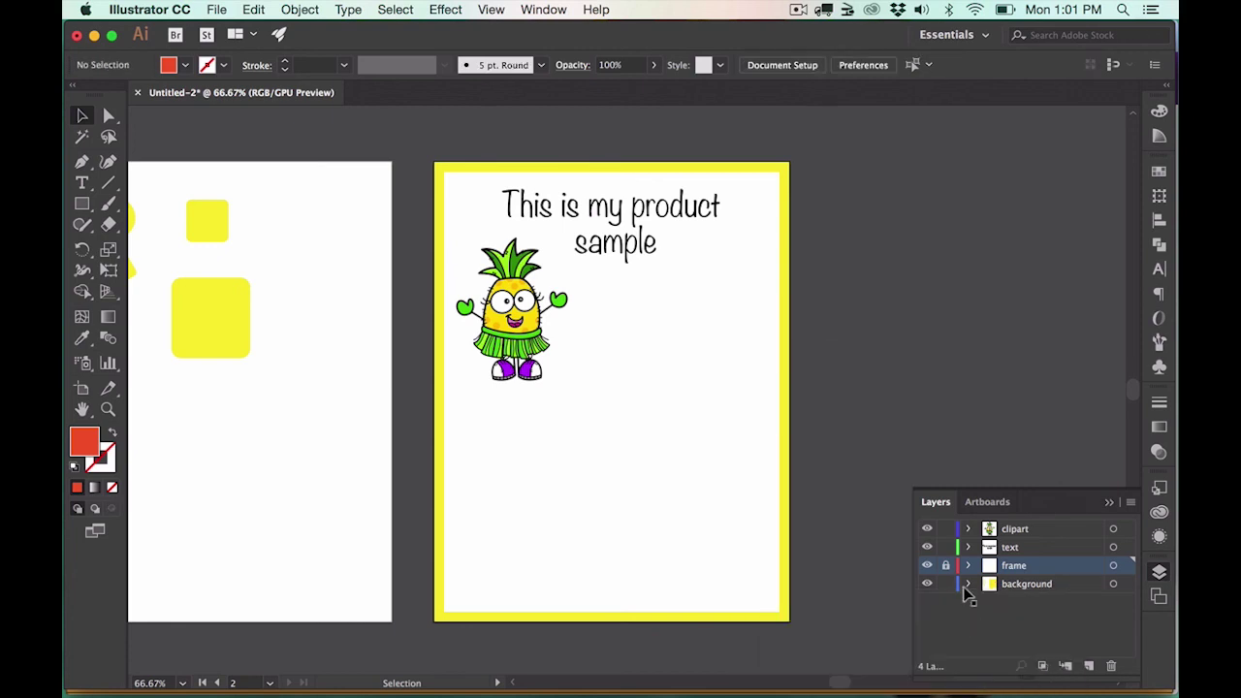
# Step: Unlock the frame layer and send its white rectangle backward, behind the orange-red square
pyautogui.click(720, 451)
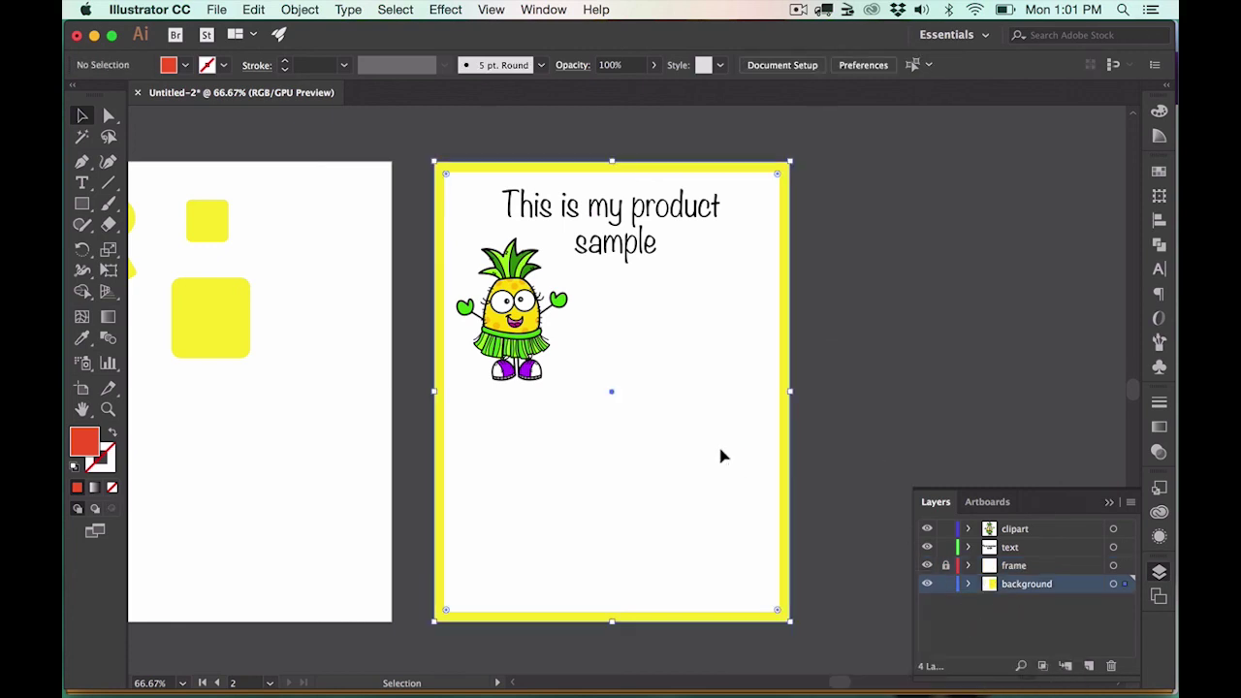
pyautogui.click(945, 582)
pyautogui.click(946, 583)
pyautogui.click(722, 361)
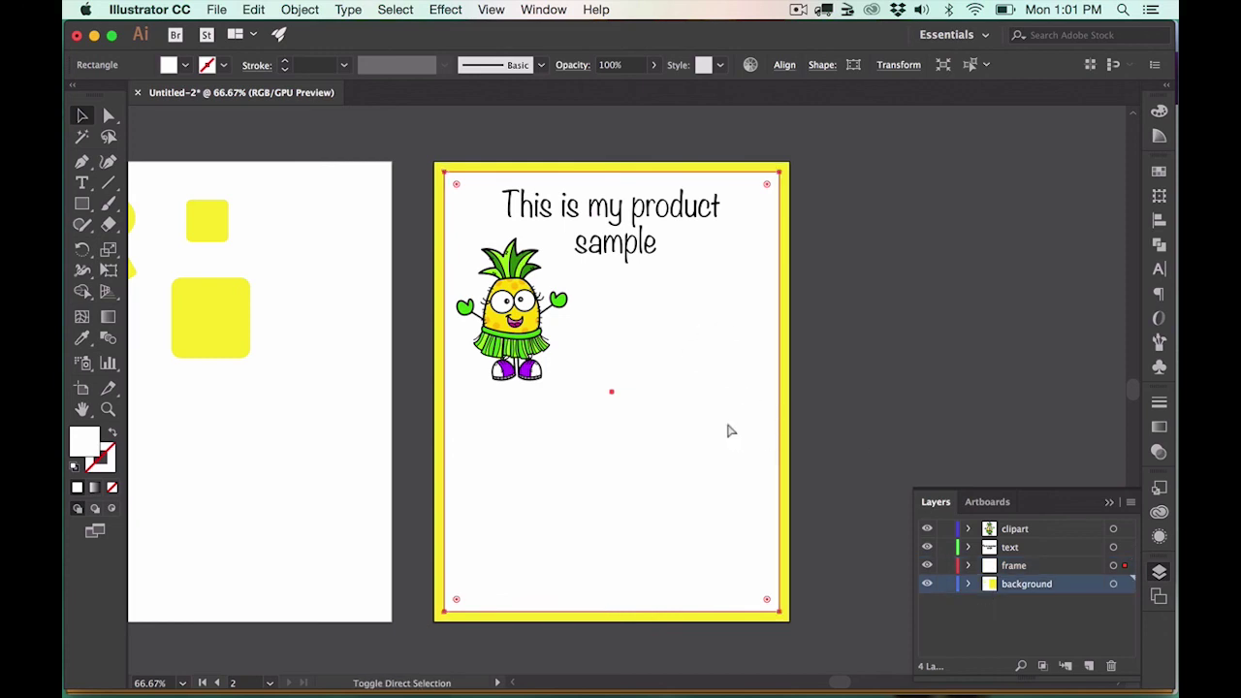
pyautogui.press('super+[')
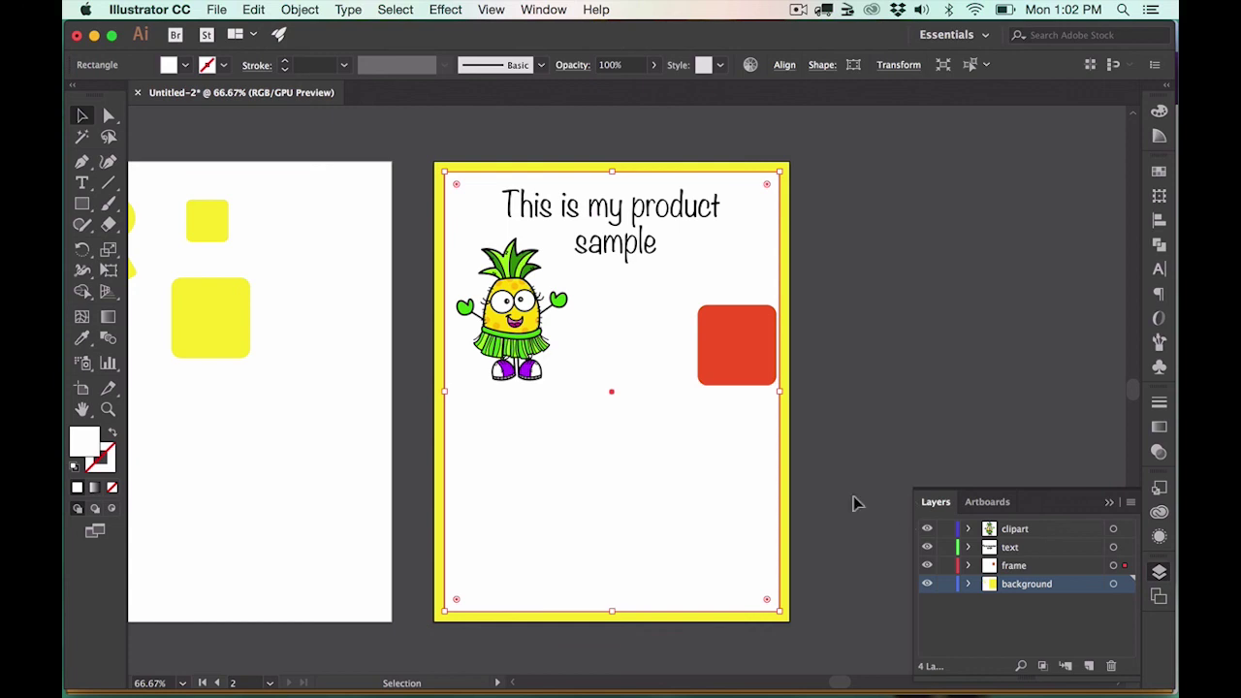
# Step: Try bringing the white rectangle forward over the orange-red square, and undo that reordering
pyautogui.press('super+]')
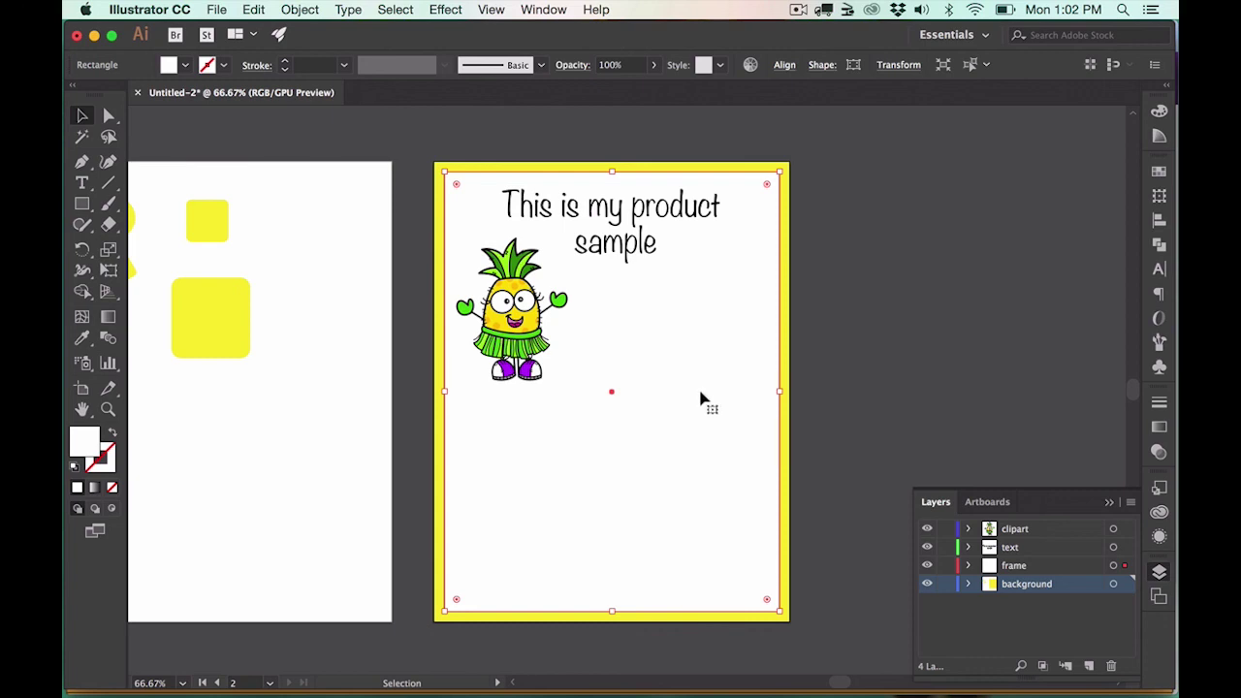
pyautogui.press('a')
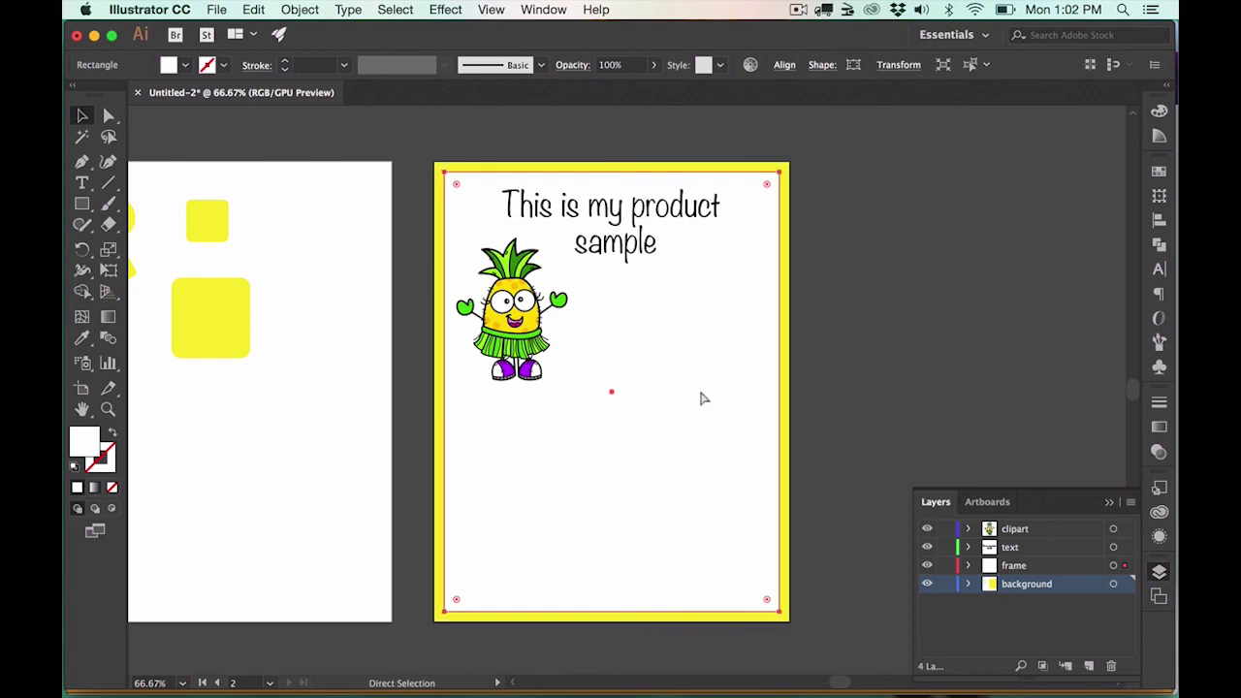
pyautogui.press('v')
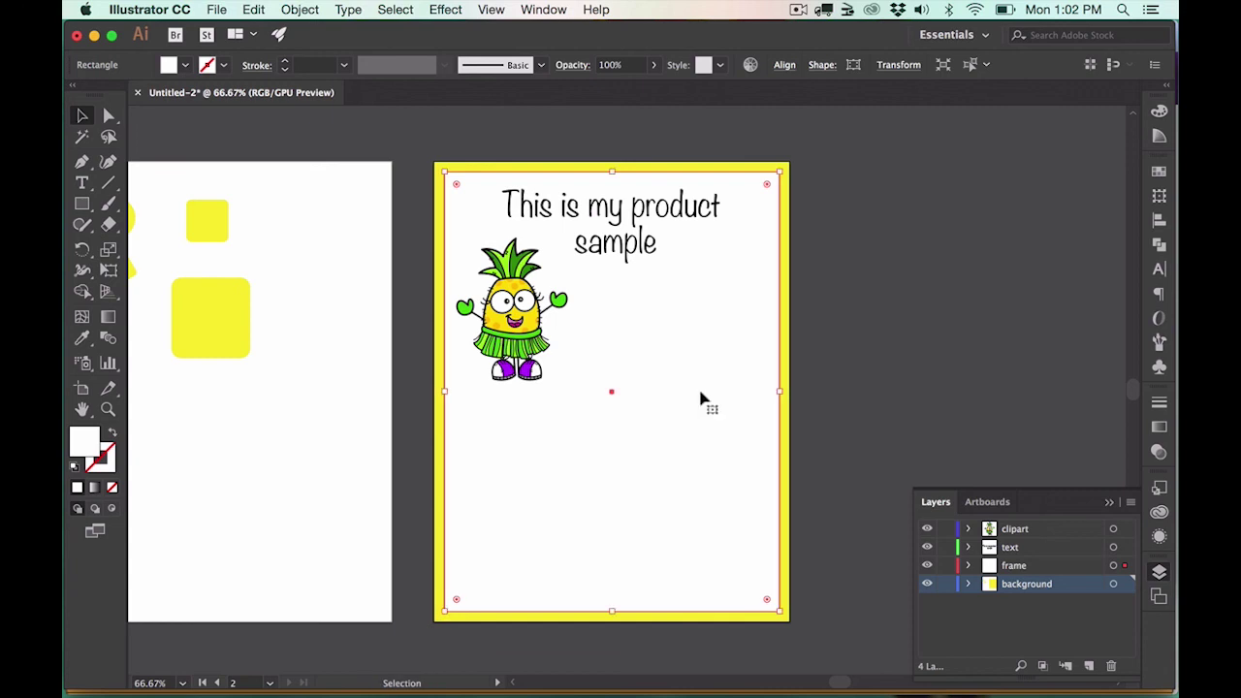
pyautogui.press('super+z')
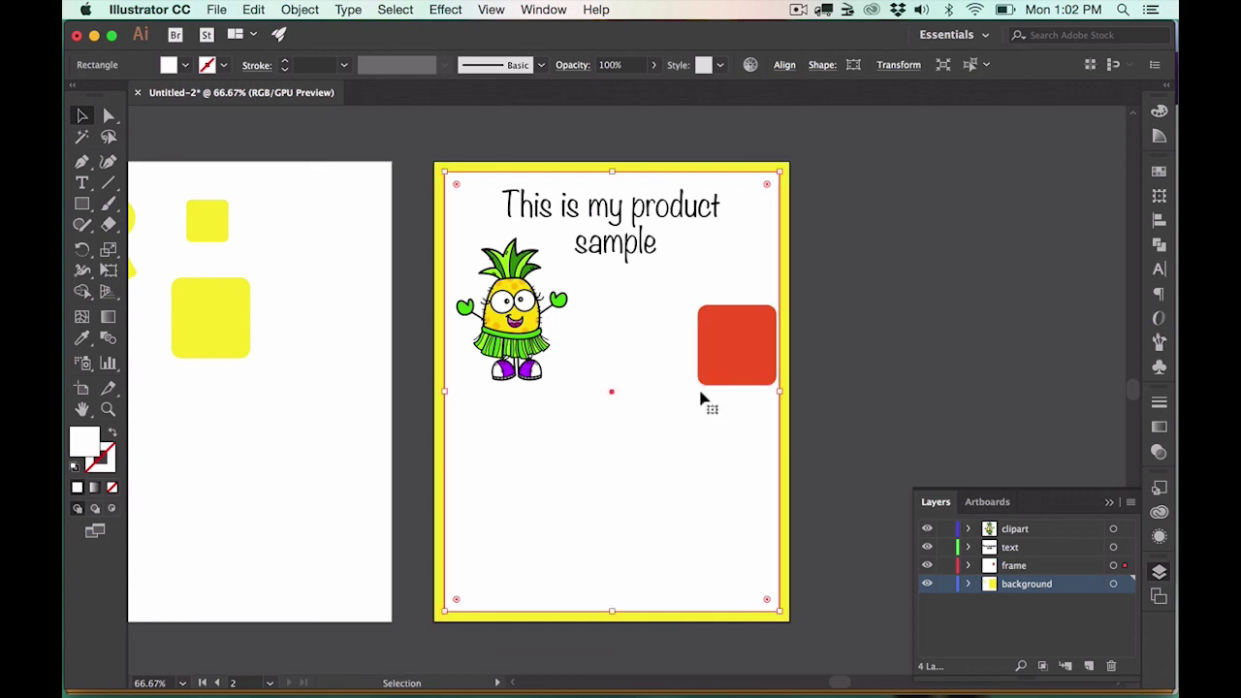
pyautogui.press('super+shift+z')
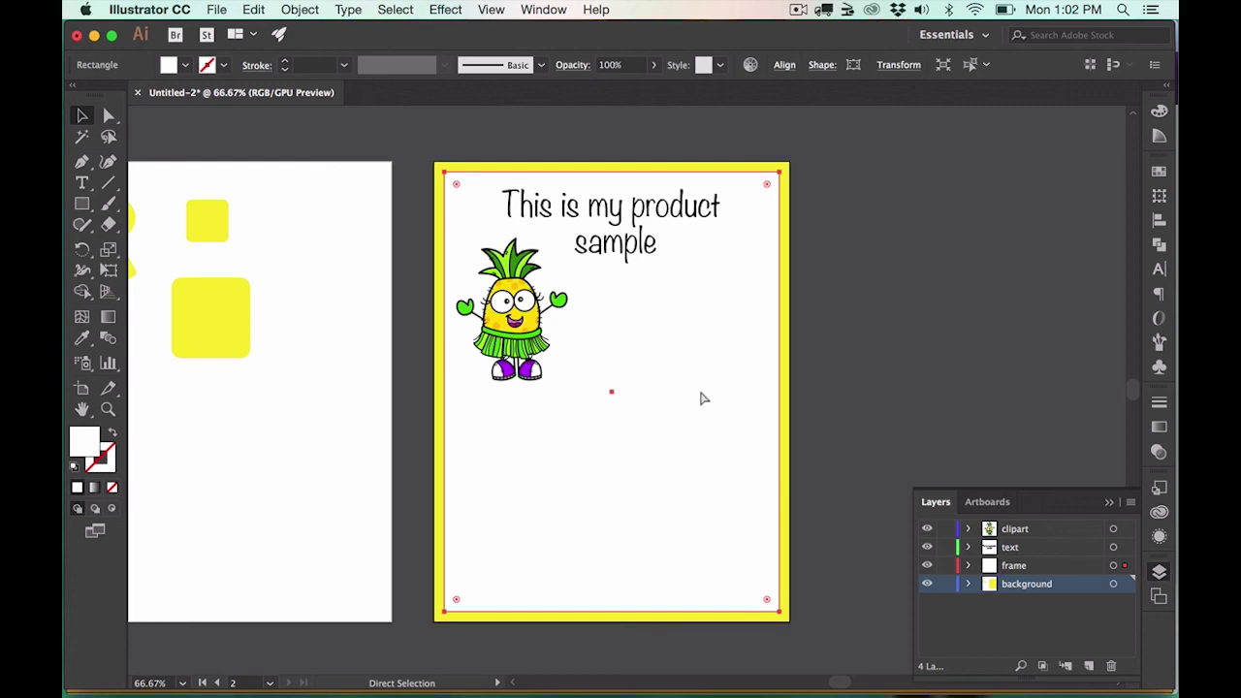
pyautogui.press('super+z')
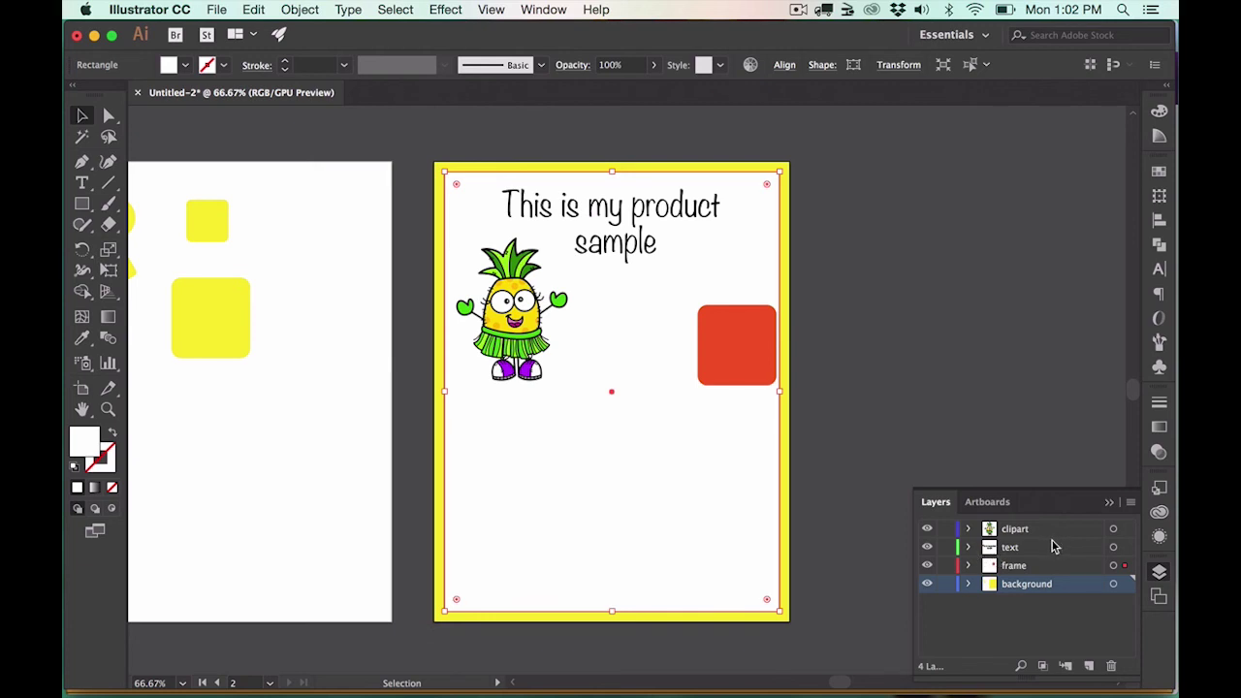
# Step: Move the text layer above the clipart layer and nudge the two-line text slightly right and down
pyautogui.click(1028, 549)
pyautogui.moveTo(1027, 551); pyautogui.dragTo(1026, 527)
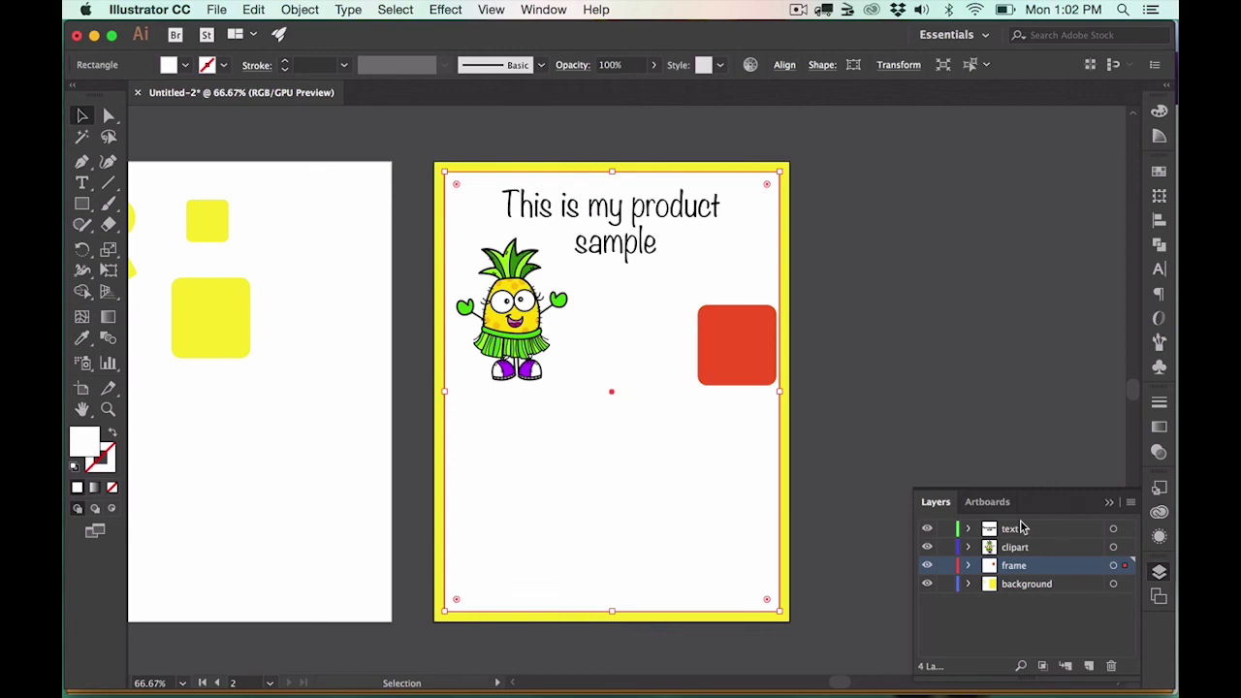
pyautogui.moveTo(632, 242)
pyautogui.mouseDown()
pyautogui.moveTo(615, 323)
pyautogui.moveTo(653, 373)
pyautogui.moveTo(637, 249)
pyautogui.mouseUp()
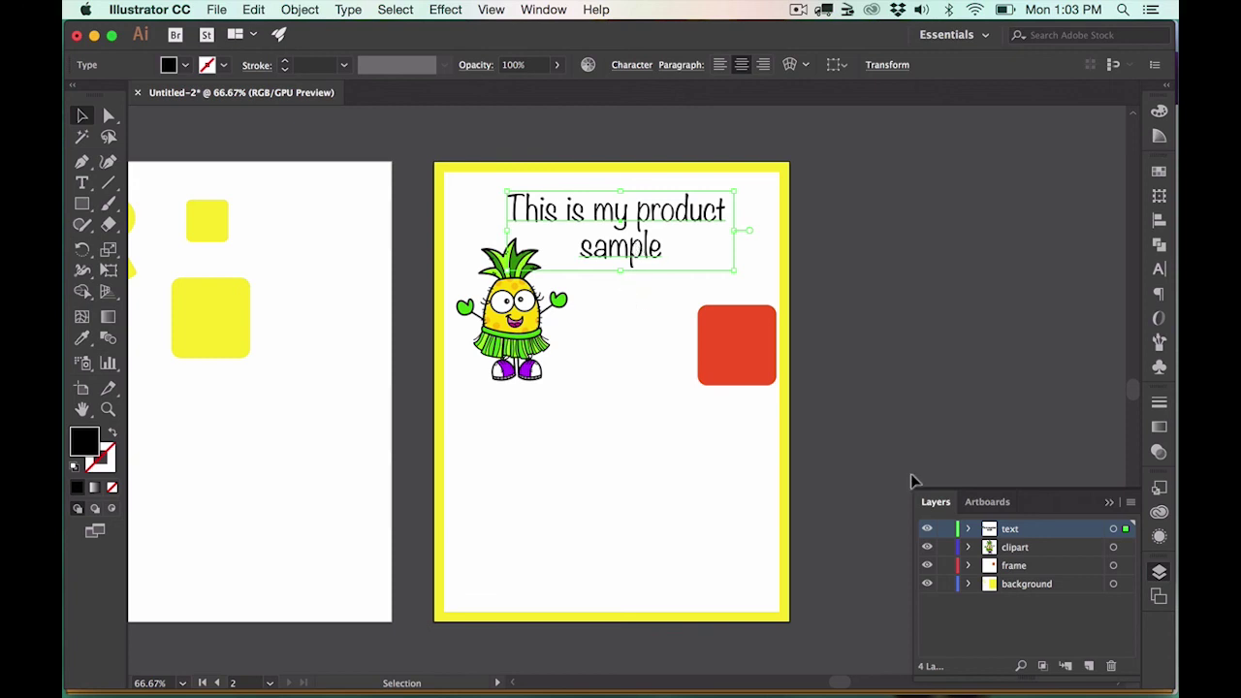
# Step: Move the pineapple image right so it partly overlaps the orange-red square, and shift the two-line text slightly left and down
pyautogui.click(993, 569)
pyautogui.click(1002, 588)
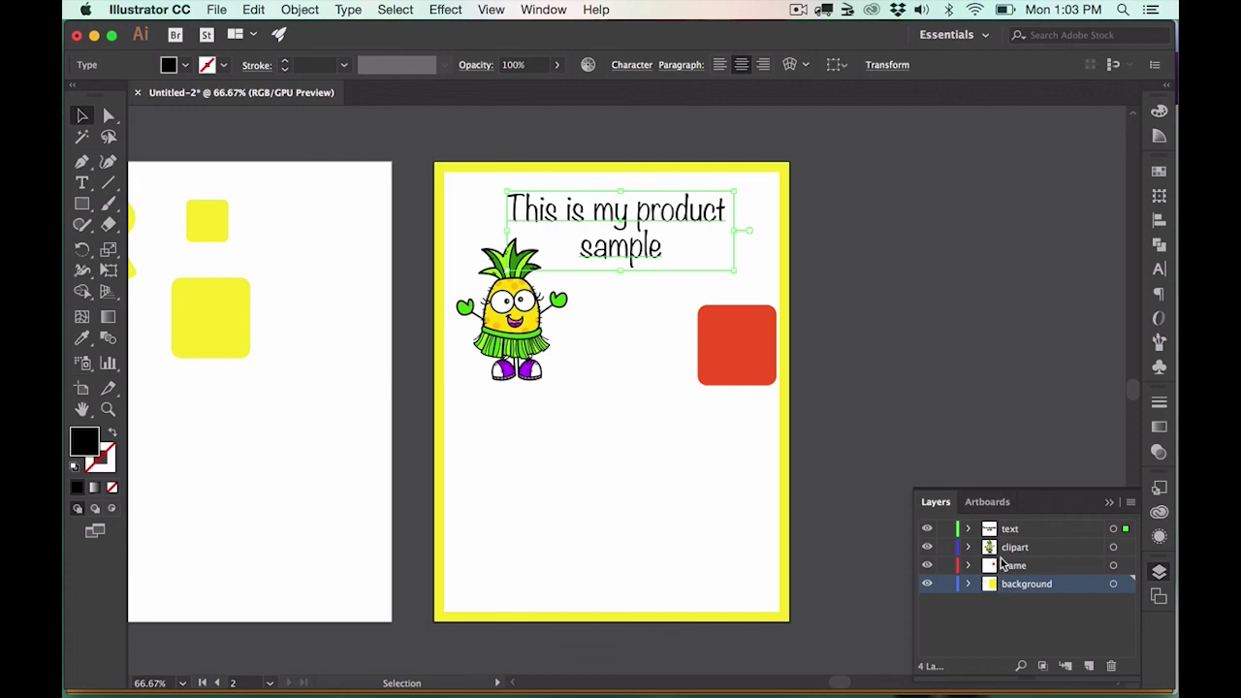
pyautogui.click(1005, 567)
pyautogui.click(1006, 549)
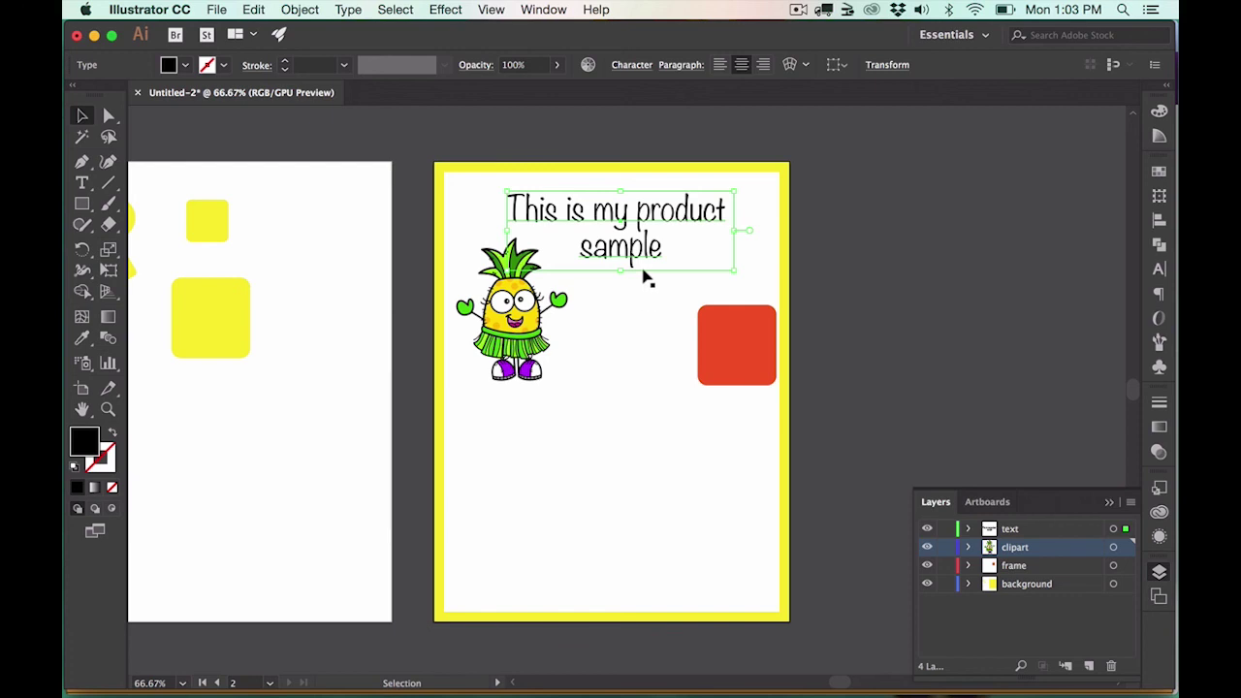
pyautogui.click(506, 349)
pyautogui.moveTo(506, 333); pyautogui.dragTo(685, 351)
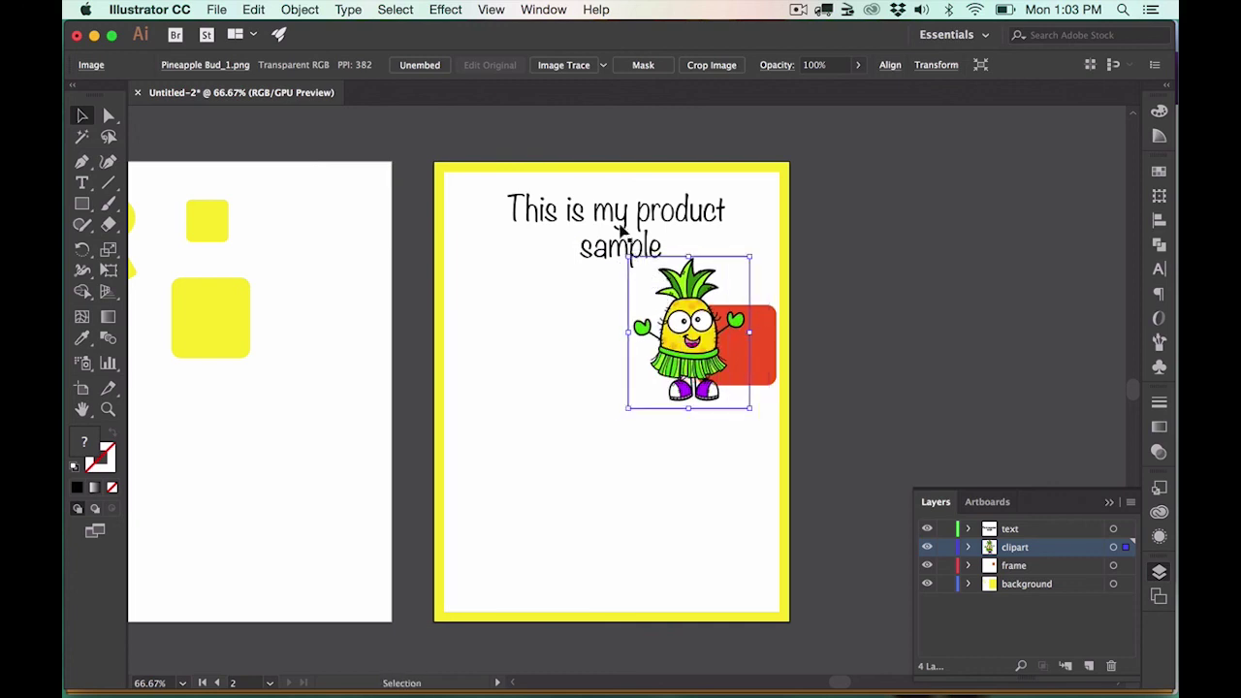
pyautogui.moveTo(616, 221)
pyautogui.mouseDown()
pyautogui.moveTo(622, 375)
pyautogui.moveTo(602, 415)
pyautogui.moveTo(603, 206)
pyautogui.moveTo(605, 217)
pyautogui.mouseUp()
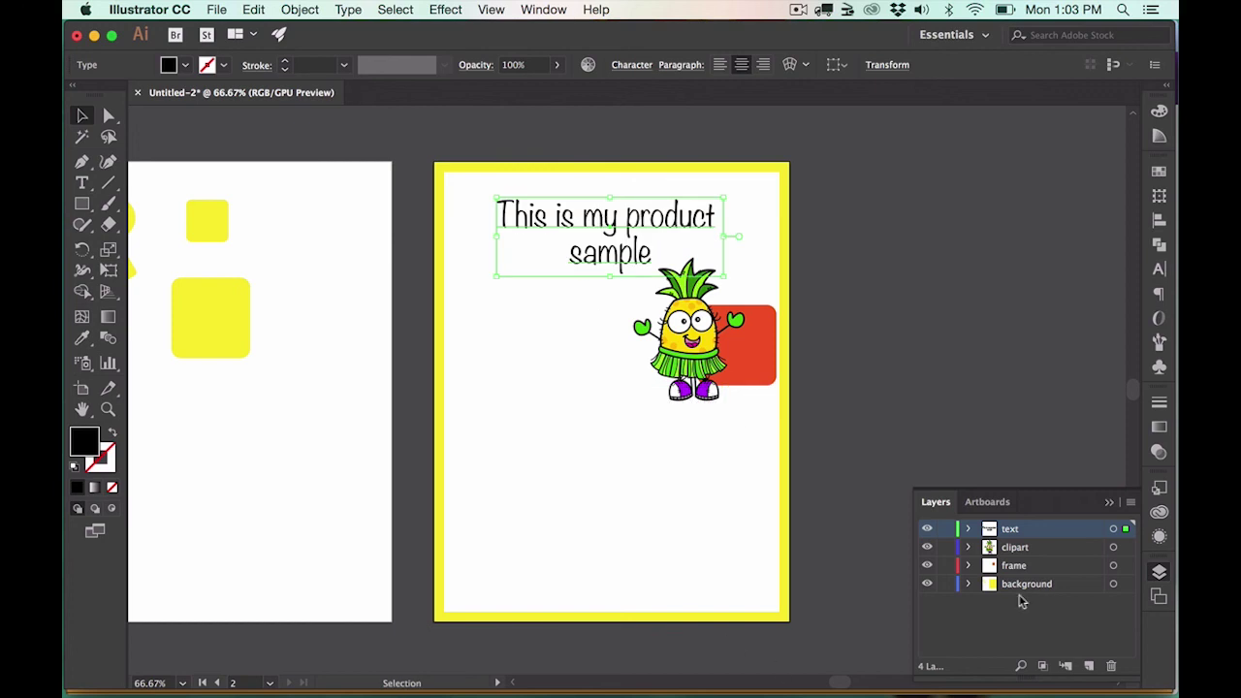
# Step: Lock the frame and background layers and make the clipart layer active
pyautogui.click(945, 565)
pyautogui.click(945, 584)
pyautogui.click(1026, 549)
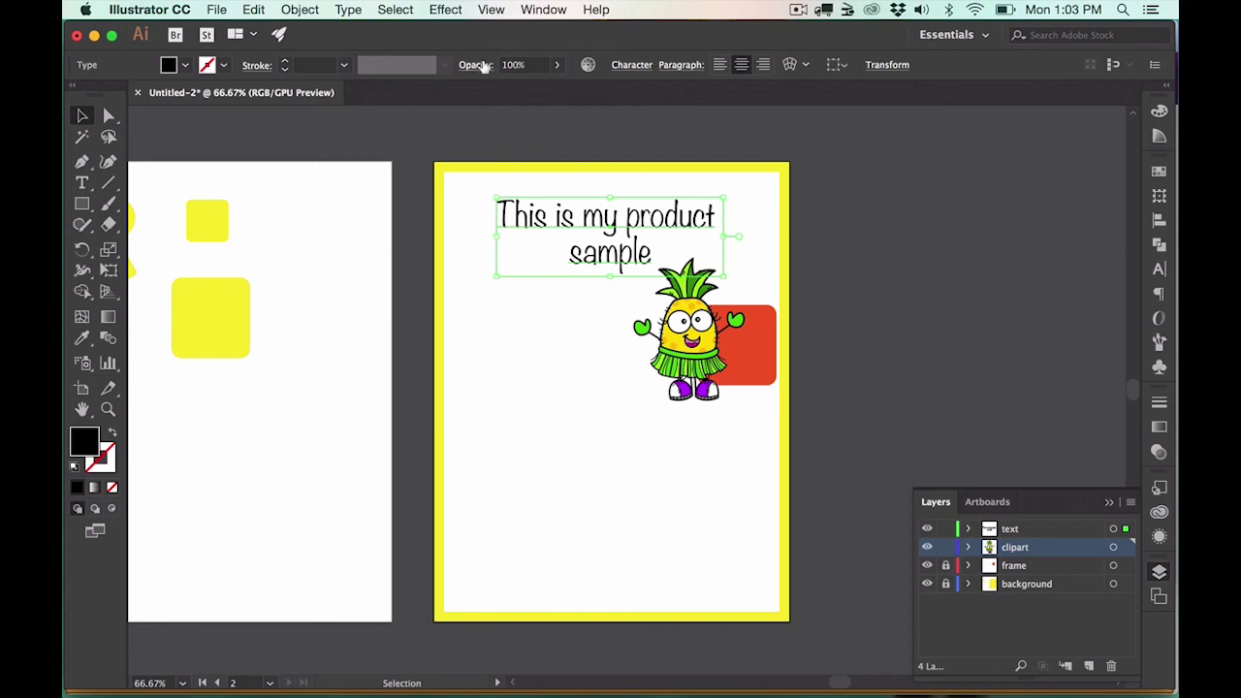
# Step: Switch to Finder and place Grass.png, Pineapple Bud_2.png and Pineapple Bud_5_Blue.png on the clipart layer of the yellow-framed page in Illustrator
pyautogui.click(299, 11)
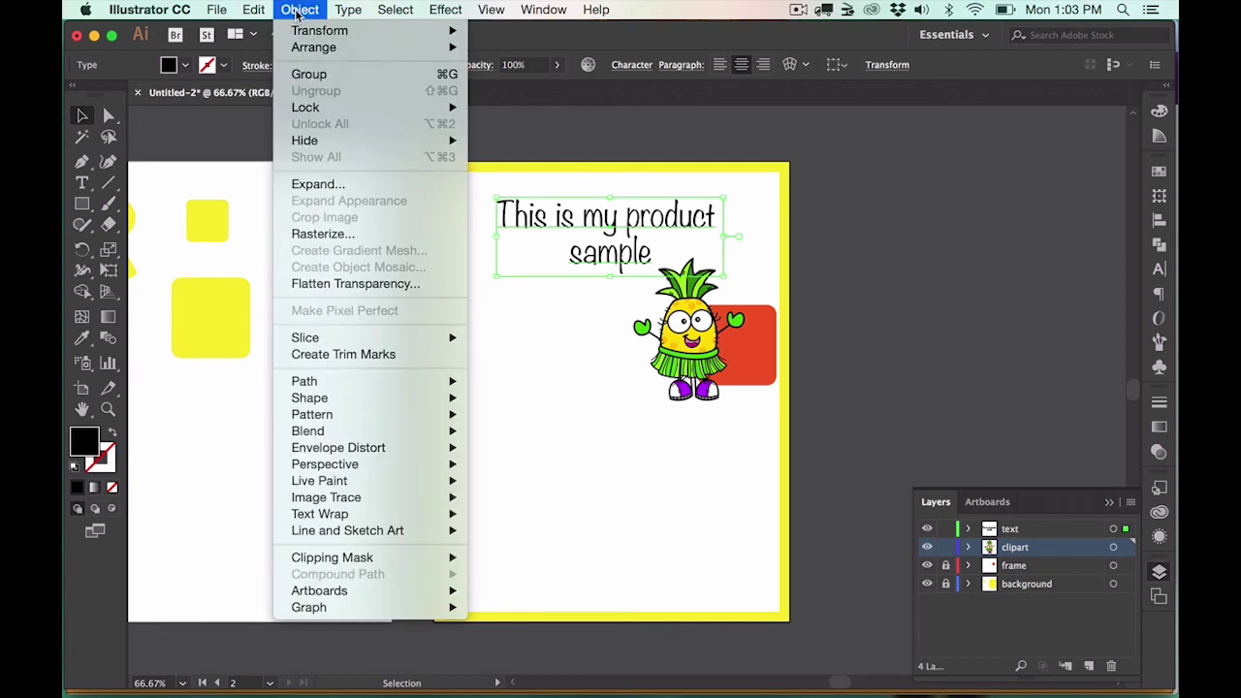
pyautogui.moveTo(217, 12)
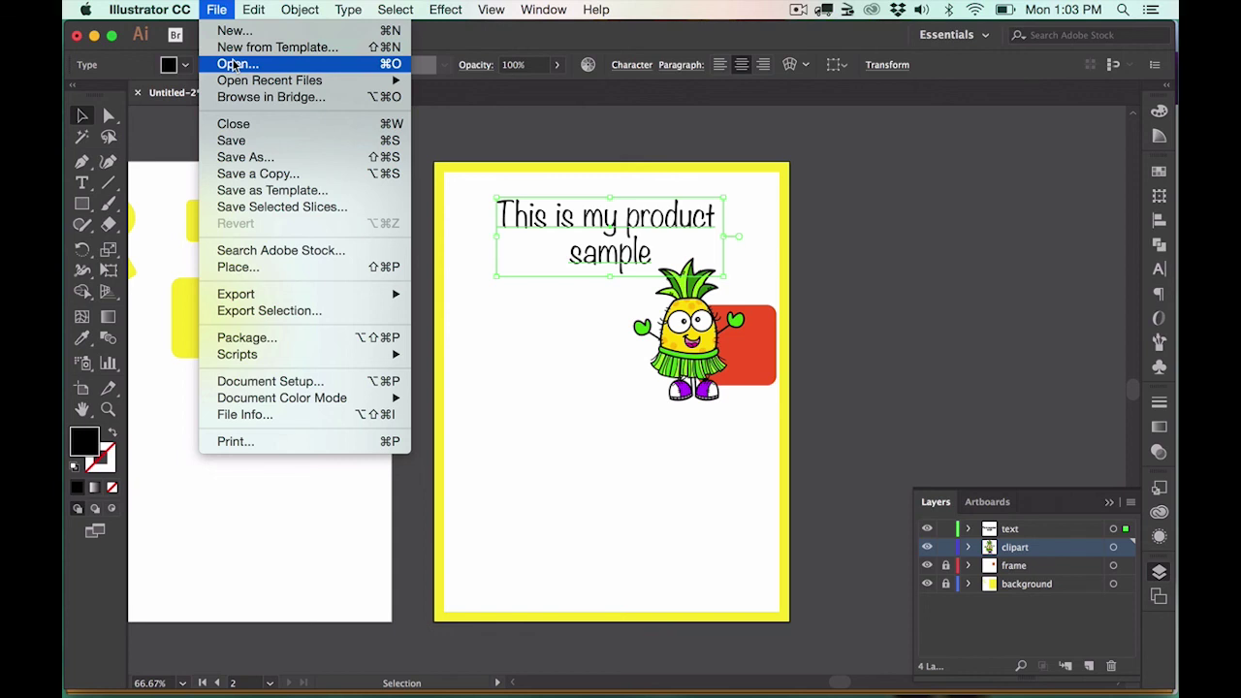
pyautogui.click(359, 575)
pyautogui.moveTo(264, 695)
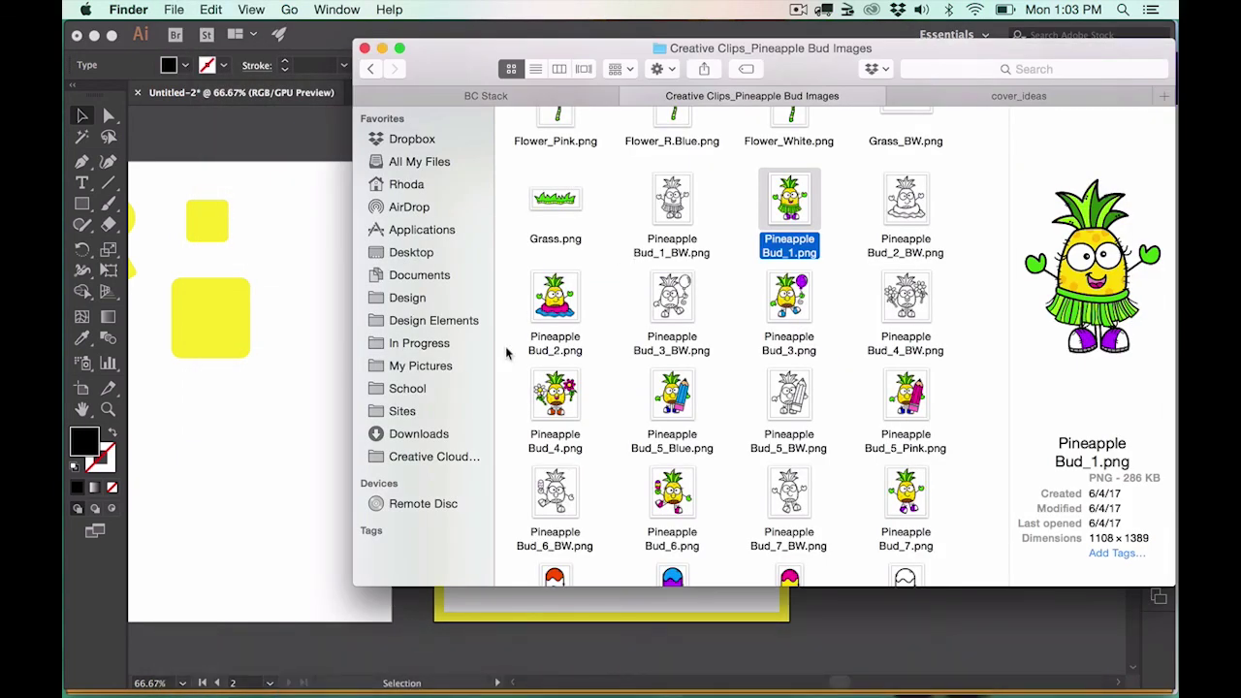
pyautogui.click(555, 302)
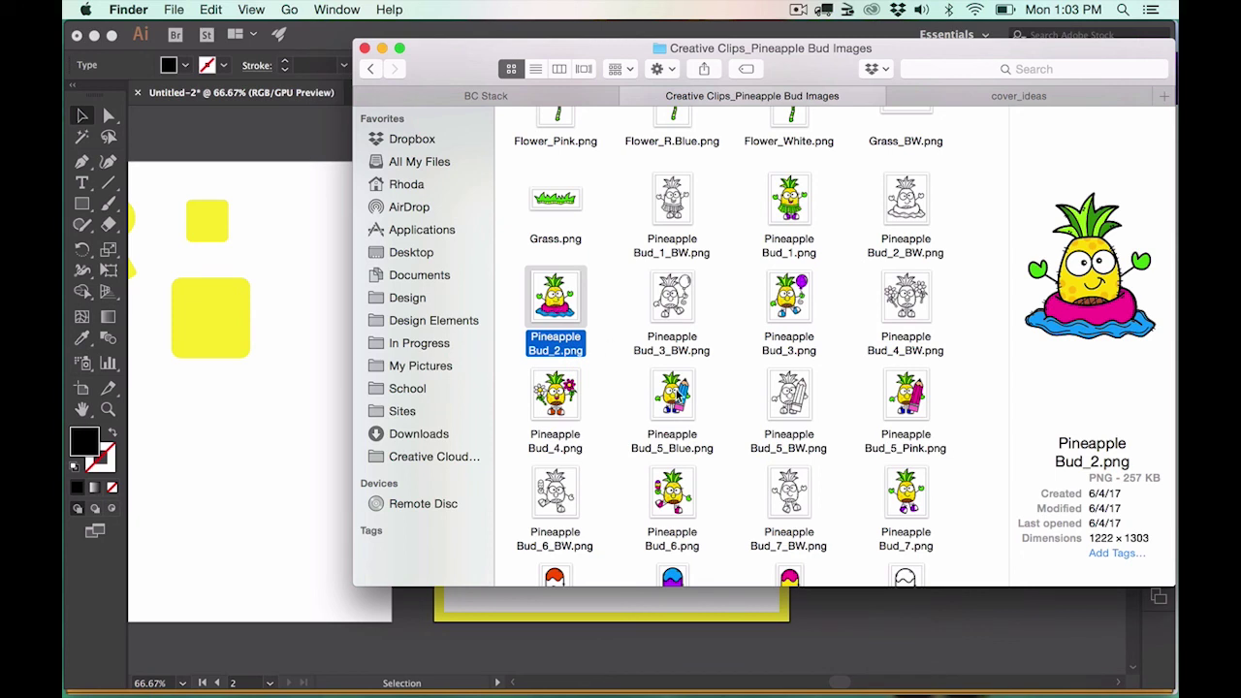
pyautogui.click(679, 396)
pyautogui.moveTo(679, 396)
pyautogui.mouseDown()
pyautogui.moveTo(638, 408)
pyautogui.moveTo(678, 393)
pyautogui.mouseUp()
pyautogui.keyDown('super'); pyautogui.click(567, 297); pyautogui.keyUp('super')
pyautogui.keyDown('super'); pyautogui.click(559, 201); pyautogui.keyUp('super')
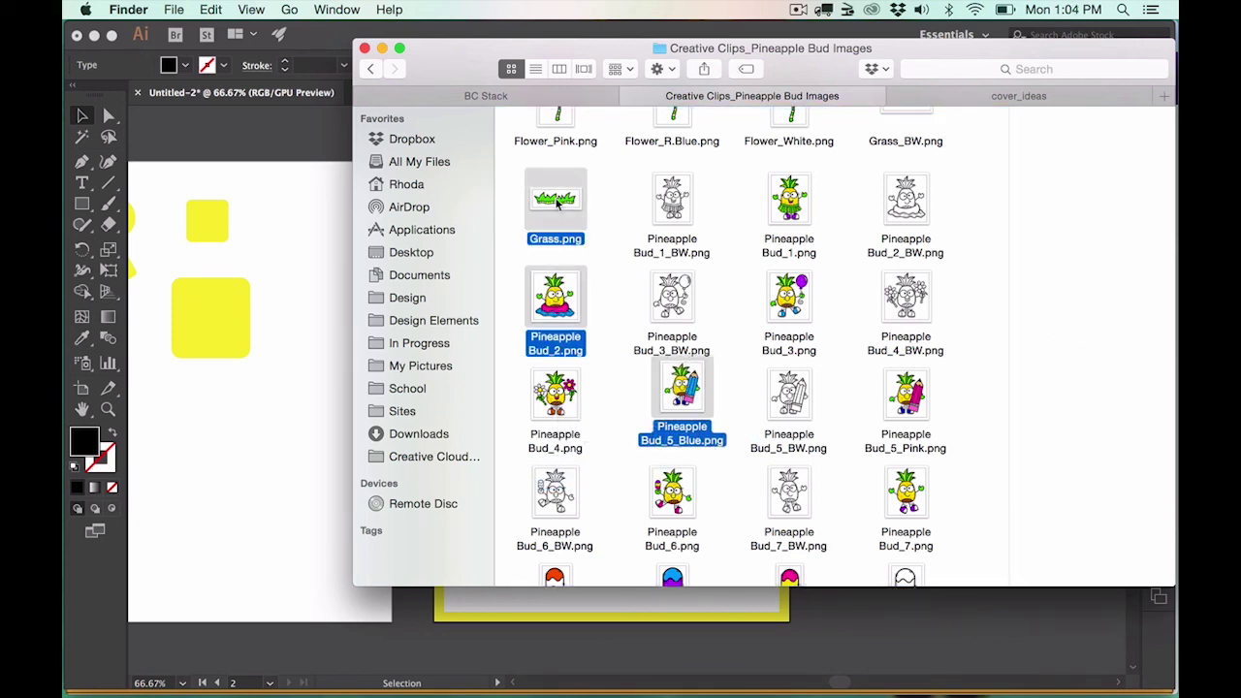
pyautogui.moveTo(567, 297)
pyautogui.mouseDown()
pyautogui.moveTo(288, 469)
pyautogui.moveTo(509, 455)
pyautogui.moveTo(517, 434)
pyautogui.moveTo(523, 444)
pyautogui.mouseUp()
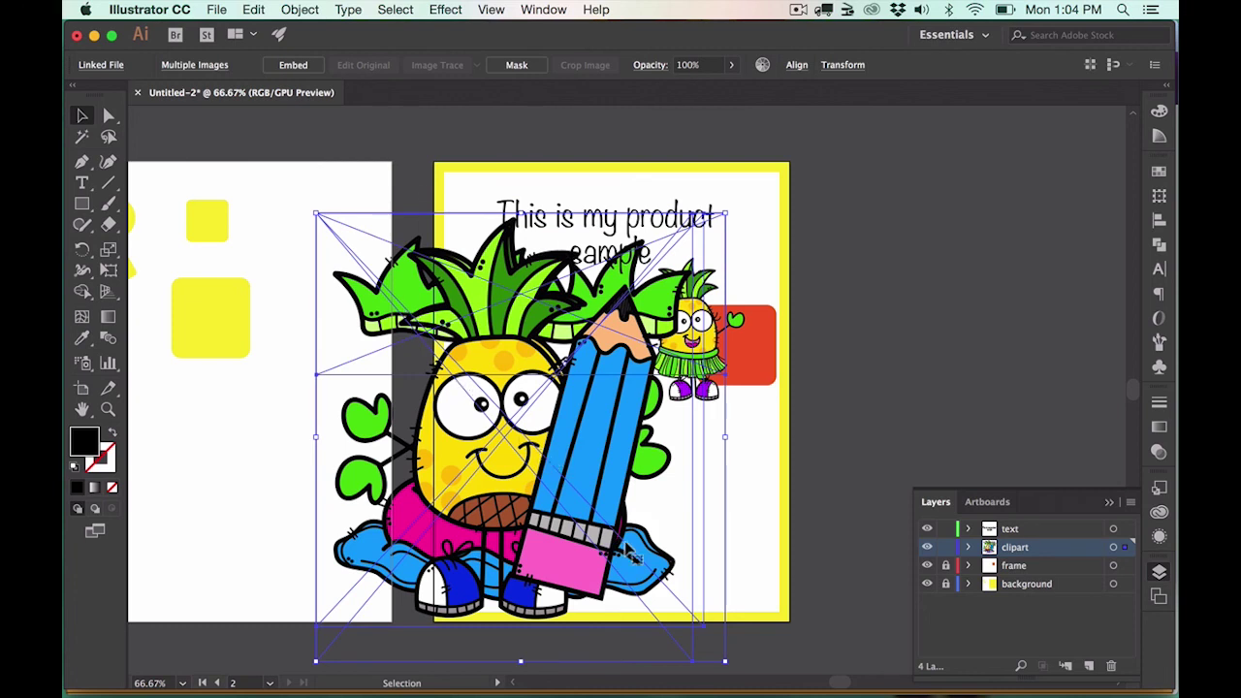
# Step: Embed and shrink the three placed images, arranging the float pineapple in the page's bottom-left corner and the pencil pineapple with the grass in the bottom-right
pyautogui.click(292, 66)
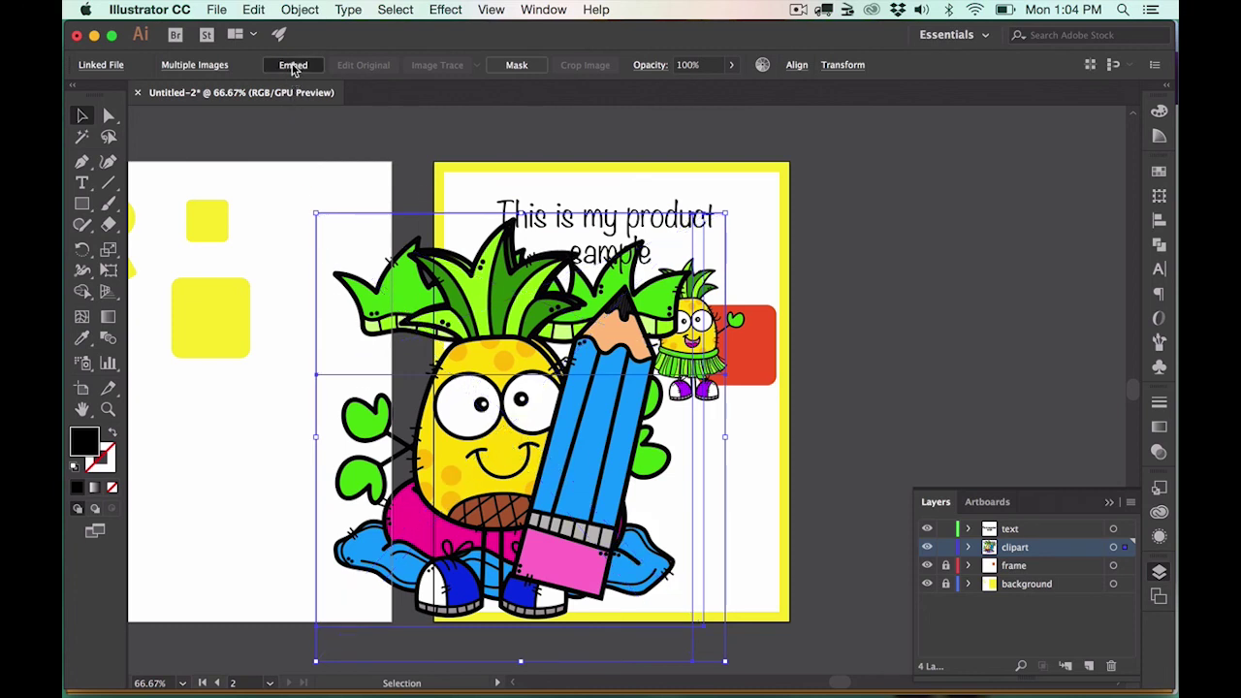
pyautogui.moveTo(725, 211); pyautogui.dragTo(472, 499)
pyautogui.click(586, 530)
pyautogui.moveTo(408, 572)
pyautogui.mouseDown()
pyautogui.moveTo(533, 521)
pyautogui.moveTo(728, 540)
pyautogui.moveTo(720, 526)
pyautogui.moveTo(407, 584)
pyautogui.moveTo(540, 540)
pyautogui.moveTo(515, 546)
pyautogui.mouseUp()
pyautogui.moveTo(403, 543); pyautogui.dragTo(677, 576)
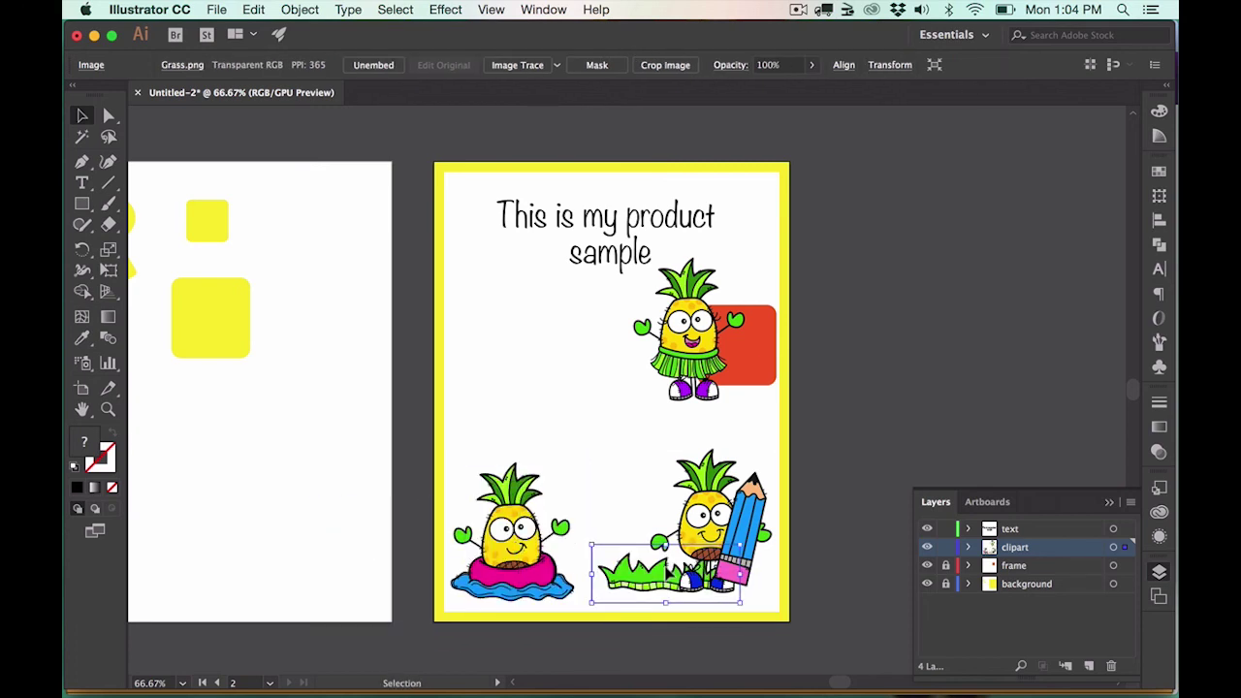
# Step: Bring the grass in front of the pencil pineapple, and send it backward one level behind the pineapple again
pyautogui.press('super+shift+bracketright')
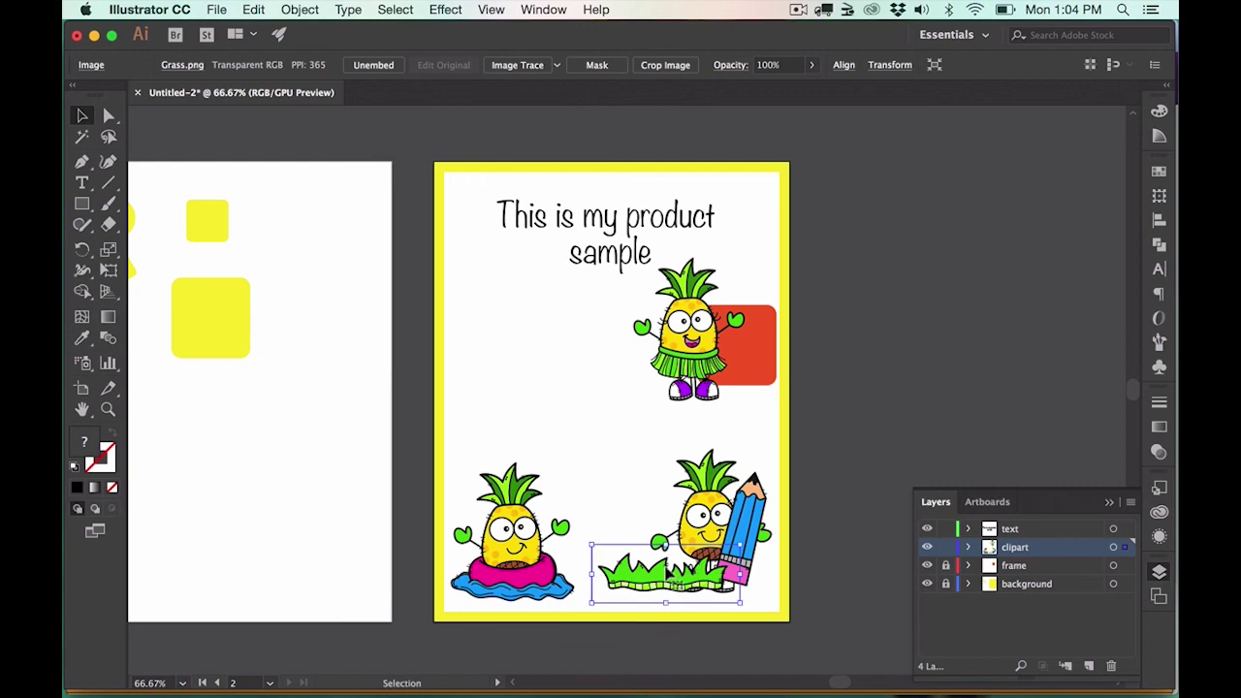
pyautogui.click(747, 594)
pyautogui.click(665, 567)
pyautogui.press('a')
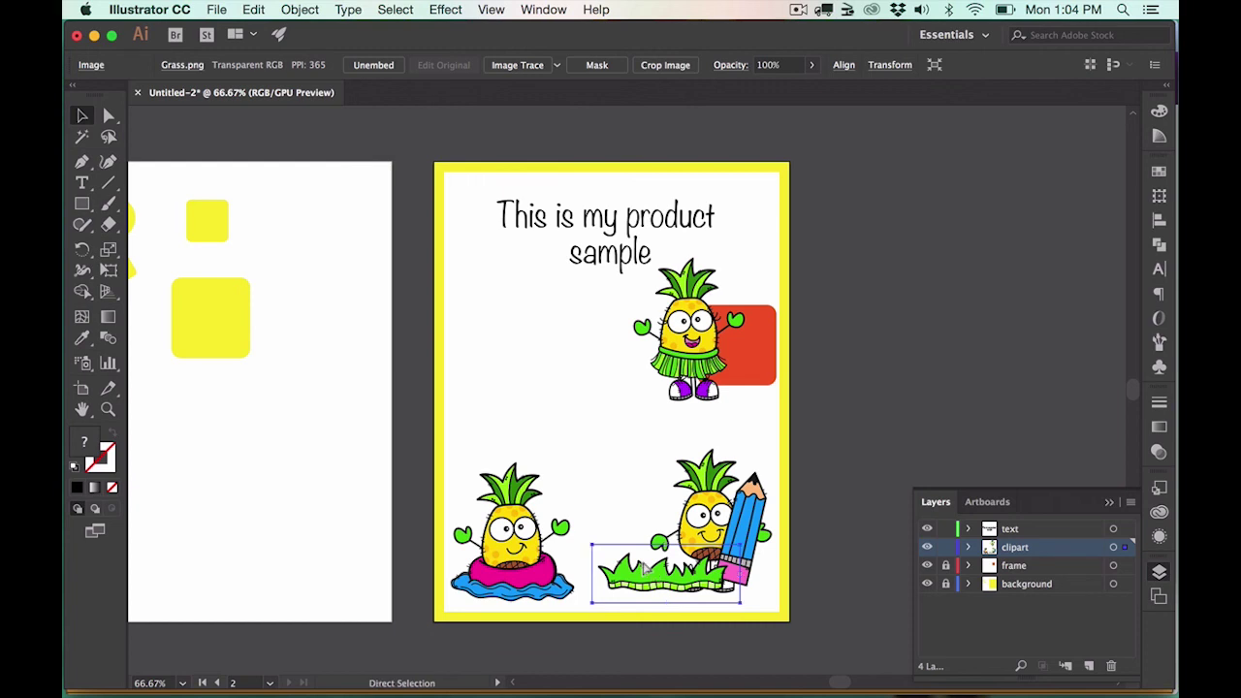
pyautogui.press('super+bracketleft')
pyautogui.press('v')
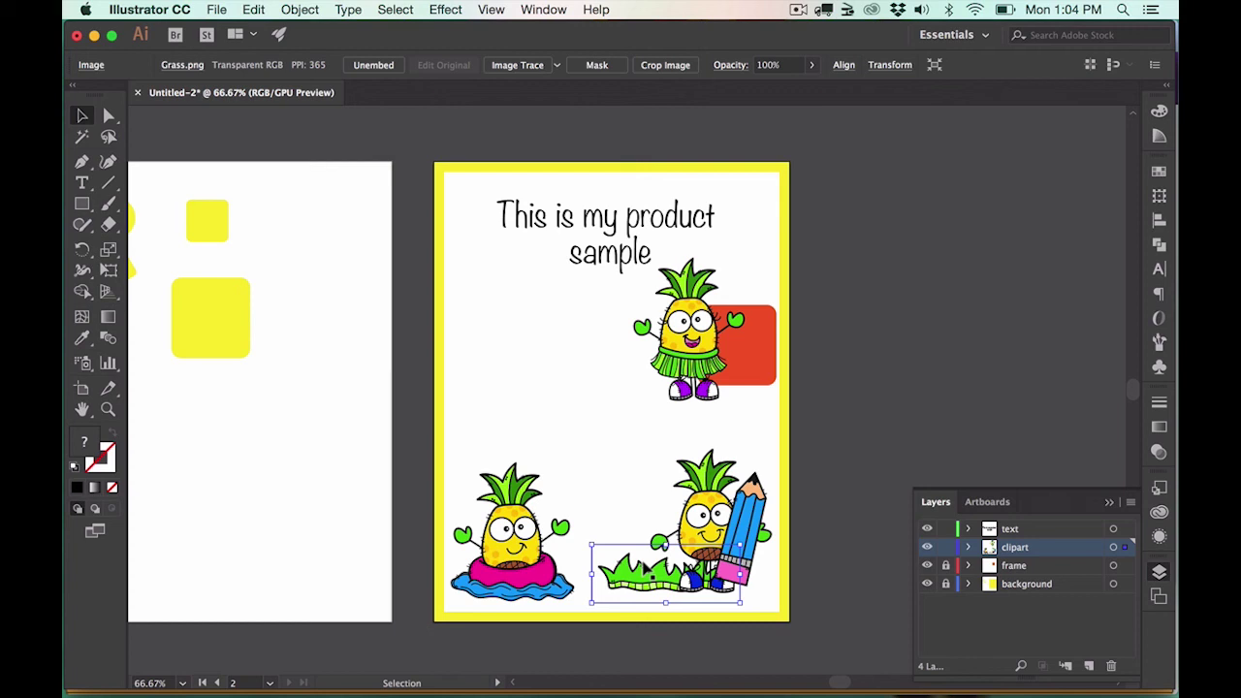
# Step: Select the grass and pencil pineapple together and nudge them slightly right and down toward the page's bottom-right corner
pyautogui.keyDown('shift'); pyautogui.click(744, 523); pyautogui.keyUp('shift')
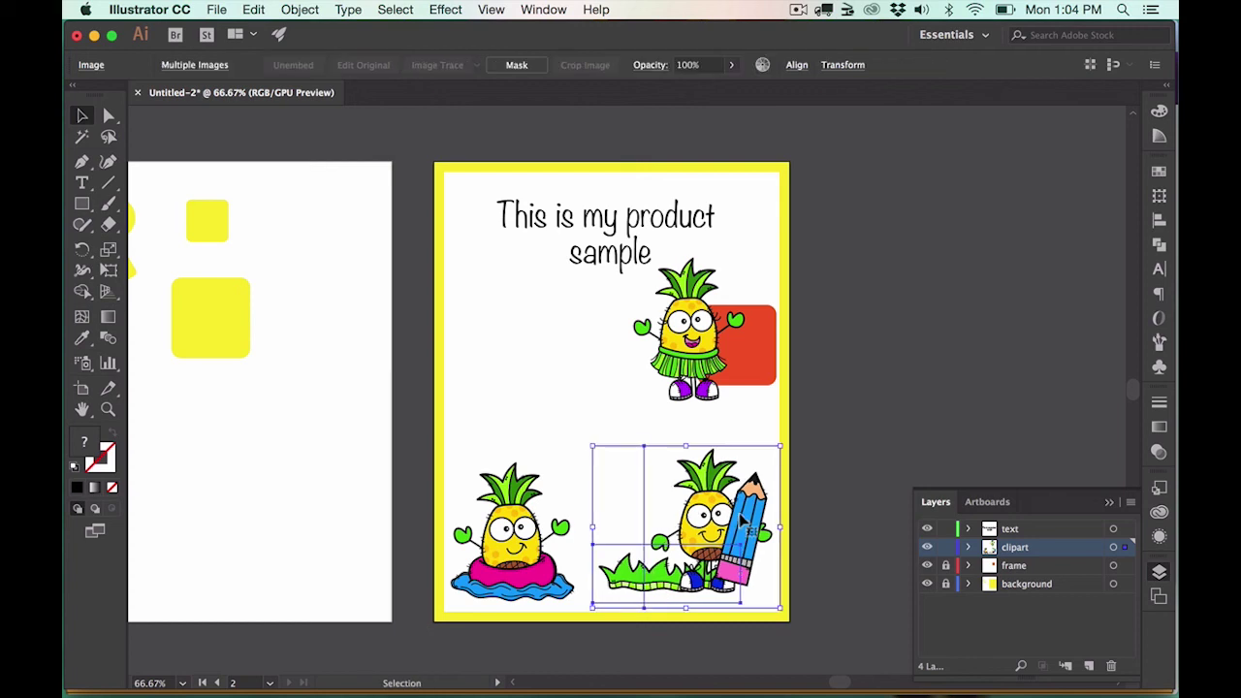
pyautogui.press('Right')
pyautogui.press('Right')
pyautogui.press('Right')
pyautogui.press('Right')
pyautogui.press('Right')
pyautogui.press('Right')
pyautogui.press('Right')
pyautogui.press('Right')
pyautogui.press('Right')
pyautogui.press('Right')
pyautogui.press('Right')
pyautogui.press('Right')
pyautogui.press('Down')
pyautogui.press('Down')
pyautogui.press('Down')
pyautogui.press('Down')
pyautogui.press('Down')
pyautogui.press('Down')
pyautogui.press('Down')
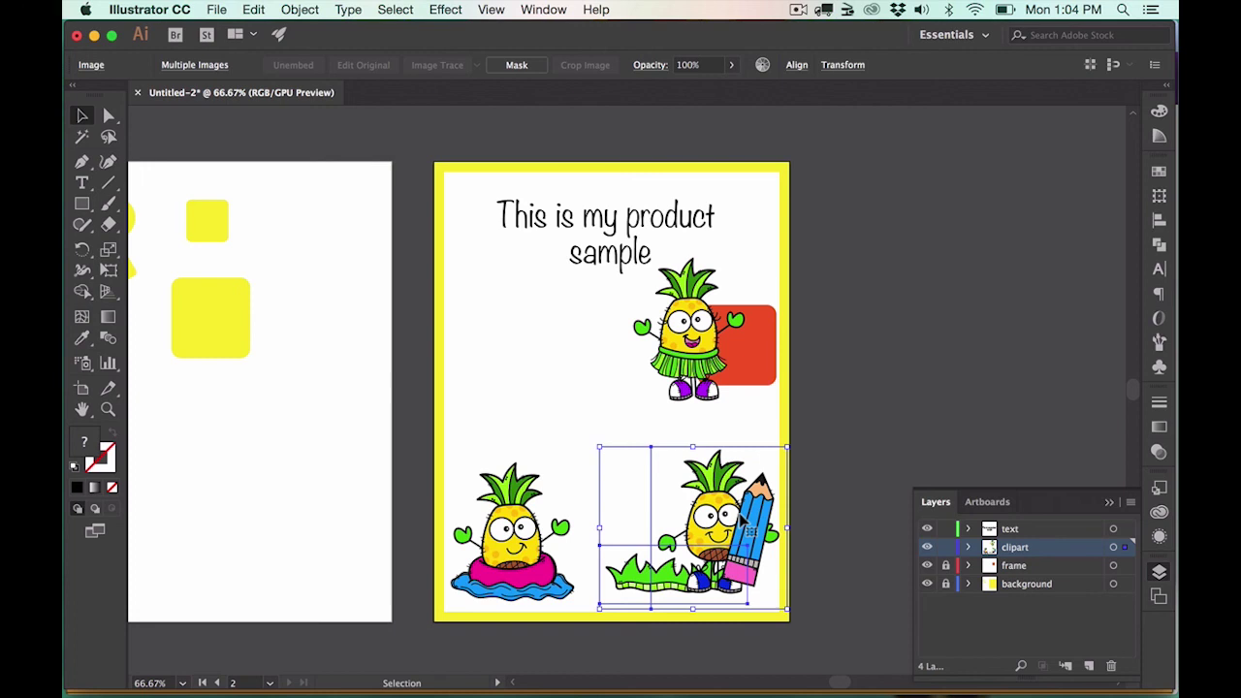
# Step: Reselect the pencil pineapple and grass, group them, and ungroup them again
pyautogui.click(840, 520)
pyautogui.click(718, 523)
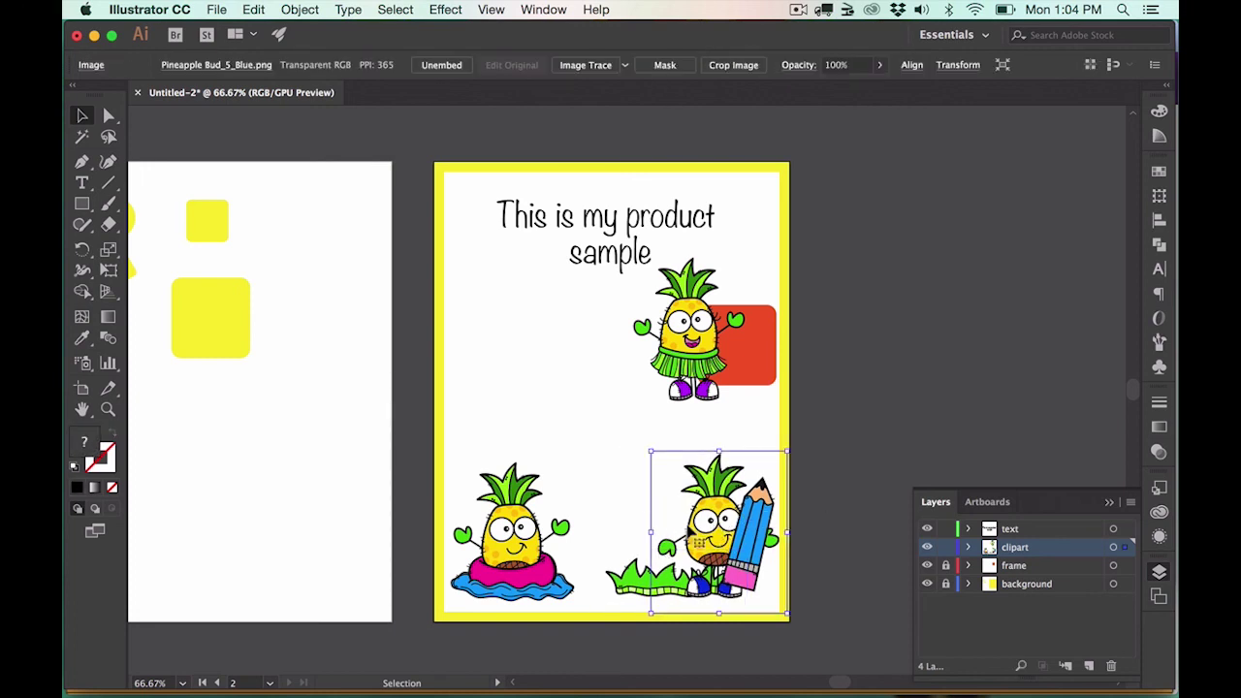
pyautogui.keyDown('shift'); pyautogui.click(638, 572); pyautogui.keyUp('shift')
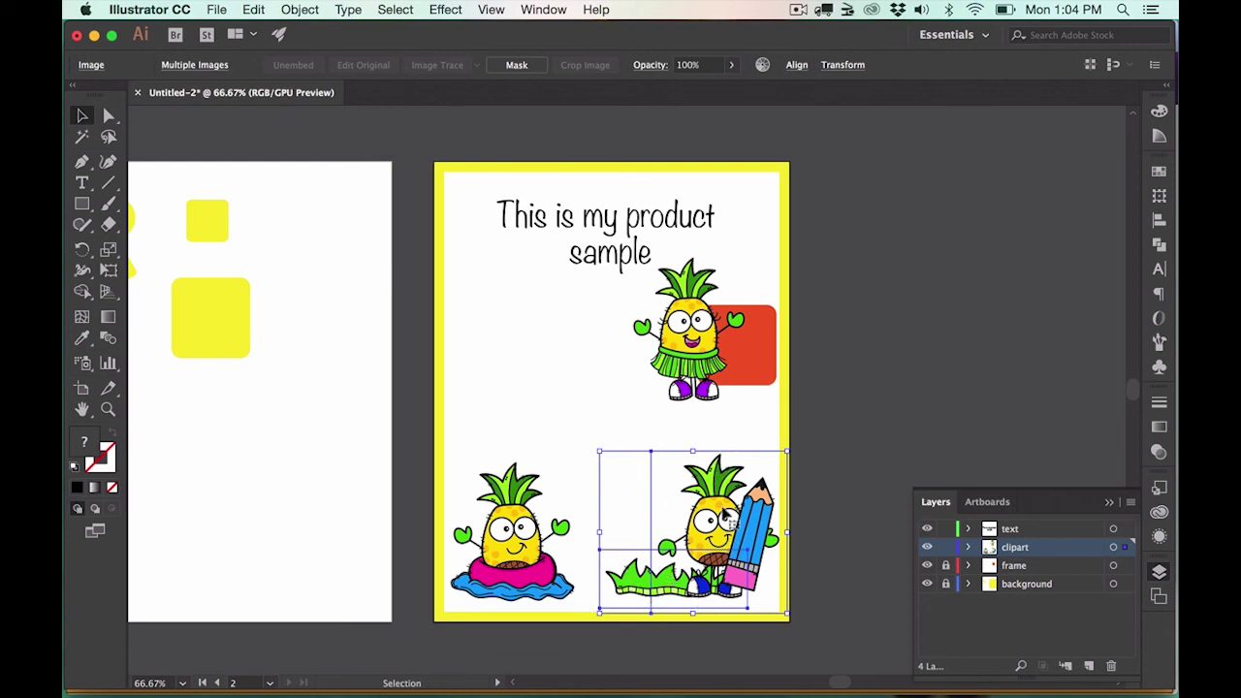
pyautogui.press('super')
pyautogui.press('super+g')
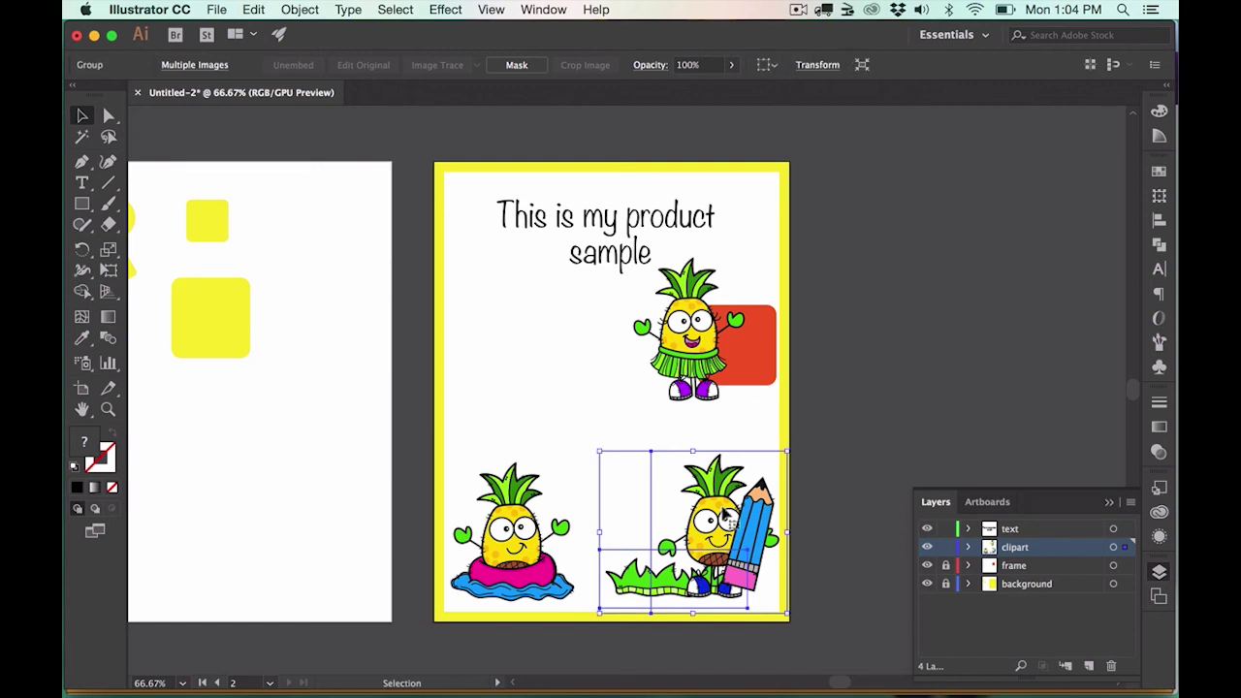
pyautogui.press('super+shift+g')
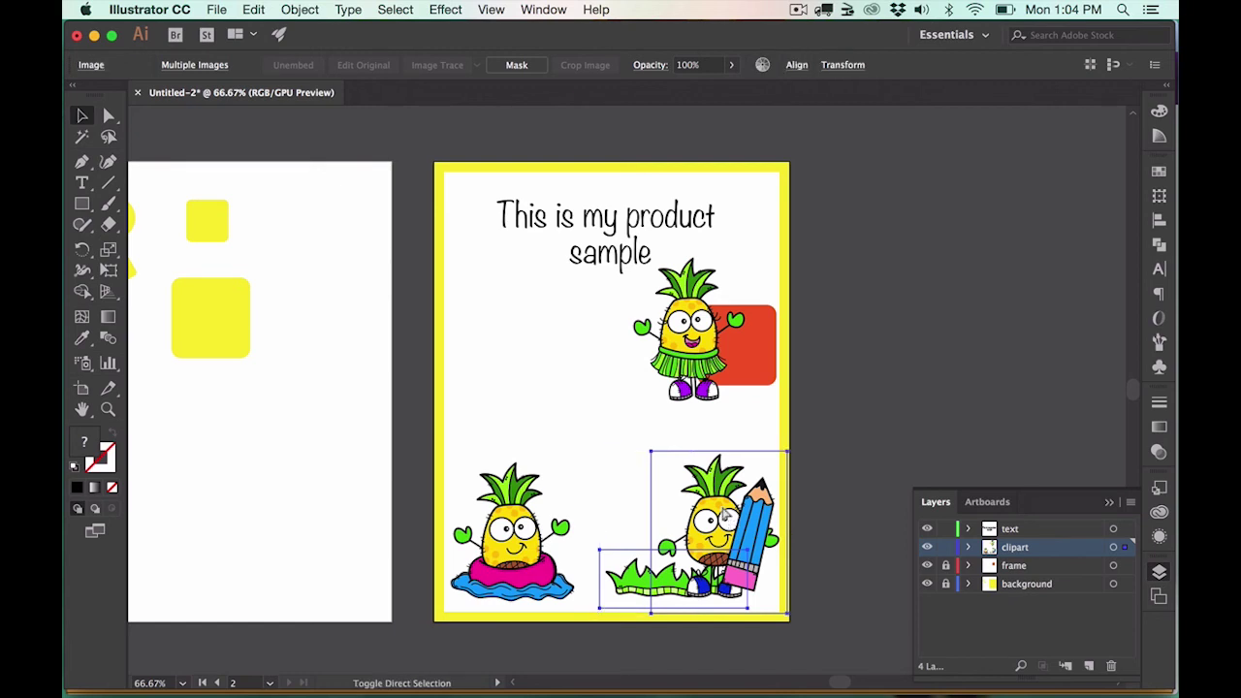
# Step: Group the pencil pineapple with the grass and shift the group slightly up and left
pyautogui.click(309, 15)
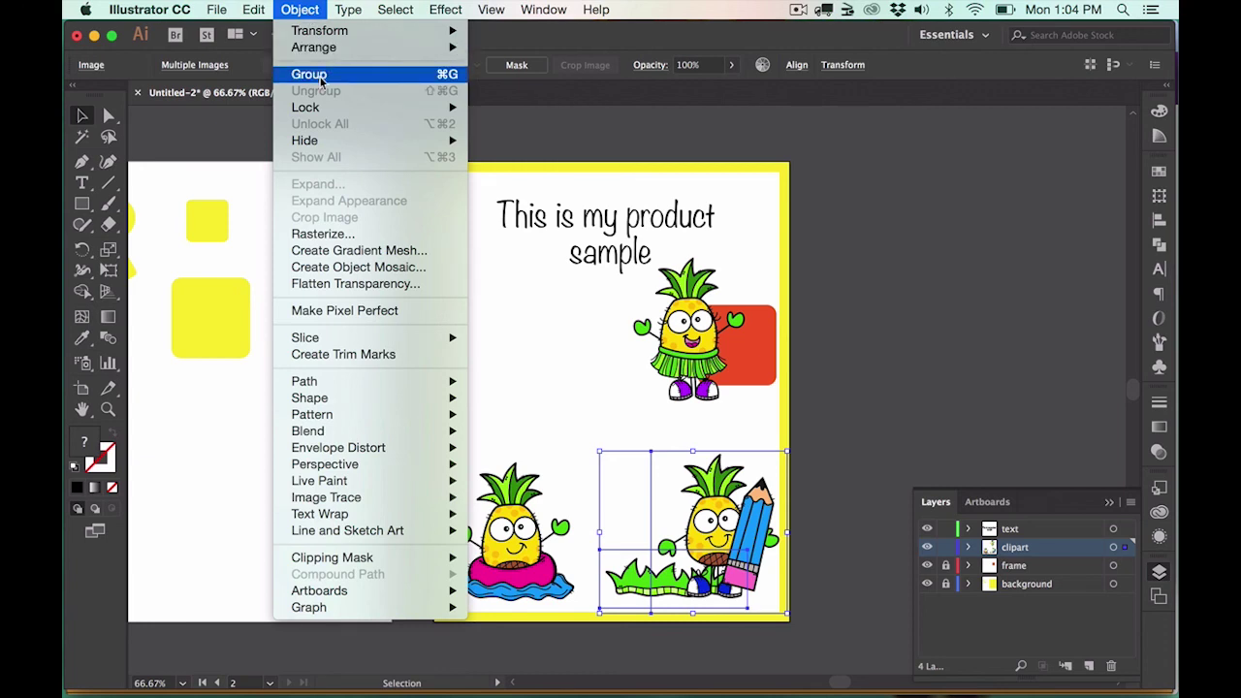
pyautogui.click(441, 75)
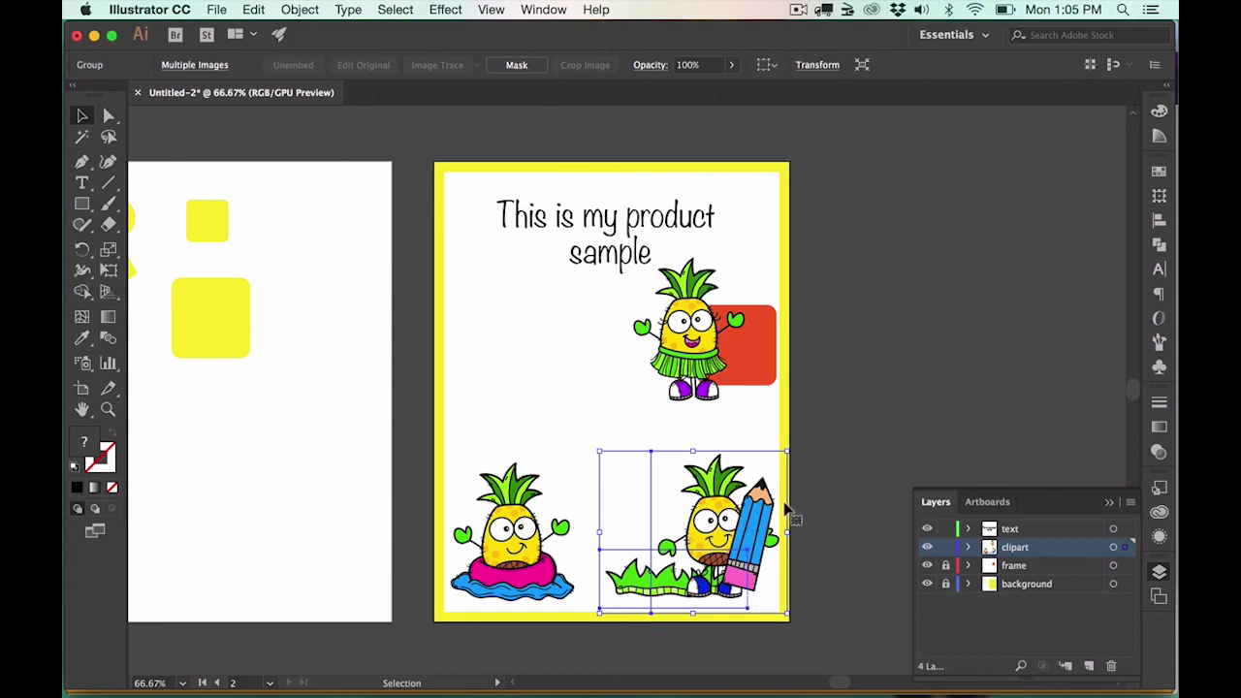
pyautogui.click(828, 506)
pyautogui.click(746, 536)
pyautogui.moveTo(742, 528)
pyautogui.mouseDown()
pyautogui.moveTo(709, 491)
pyautogui.moveTo(729, 506)
pyautogui.mouseUp()
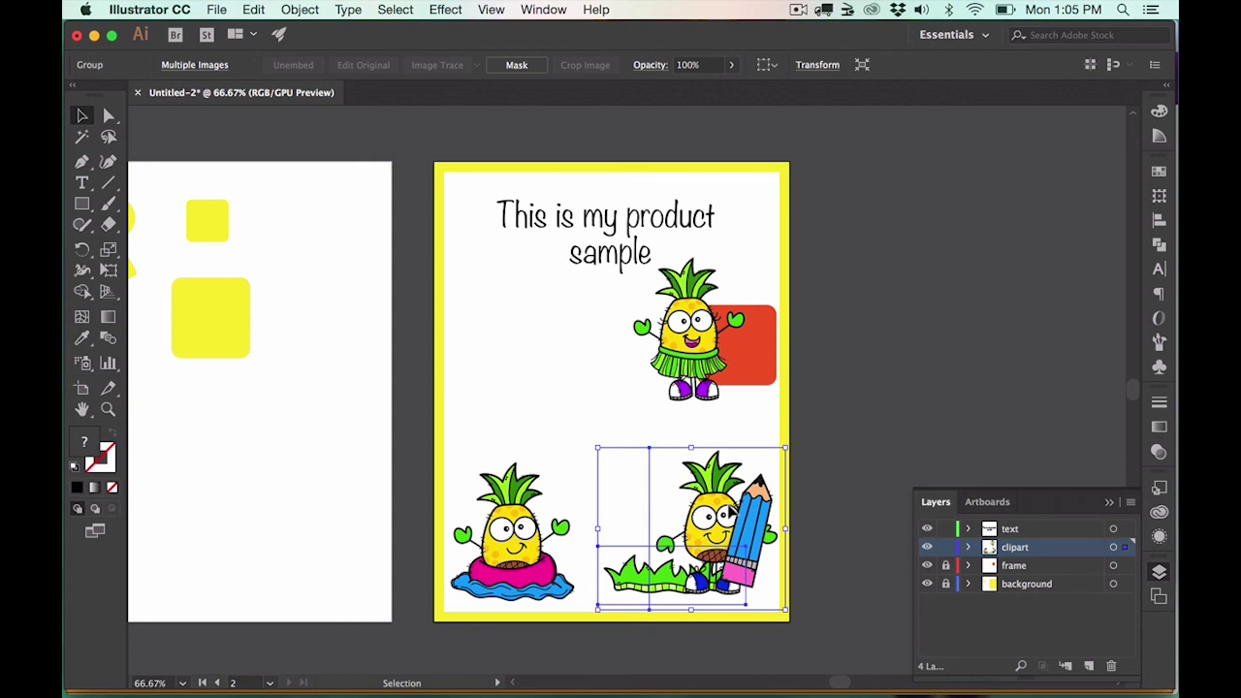
# Step: Ungroup the pencil pineapple and grass, move the pineapple up on its own, and undo that move
pyautogui.press('super')
pyautogui.press('shift+super+g')
pyautogui.click(865, 545)
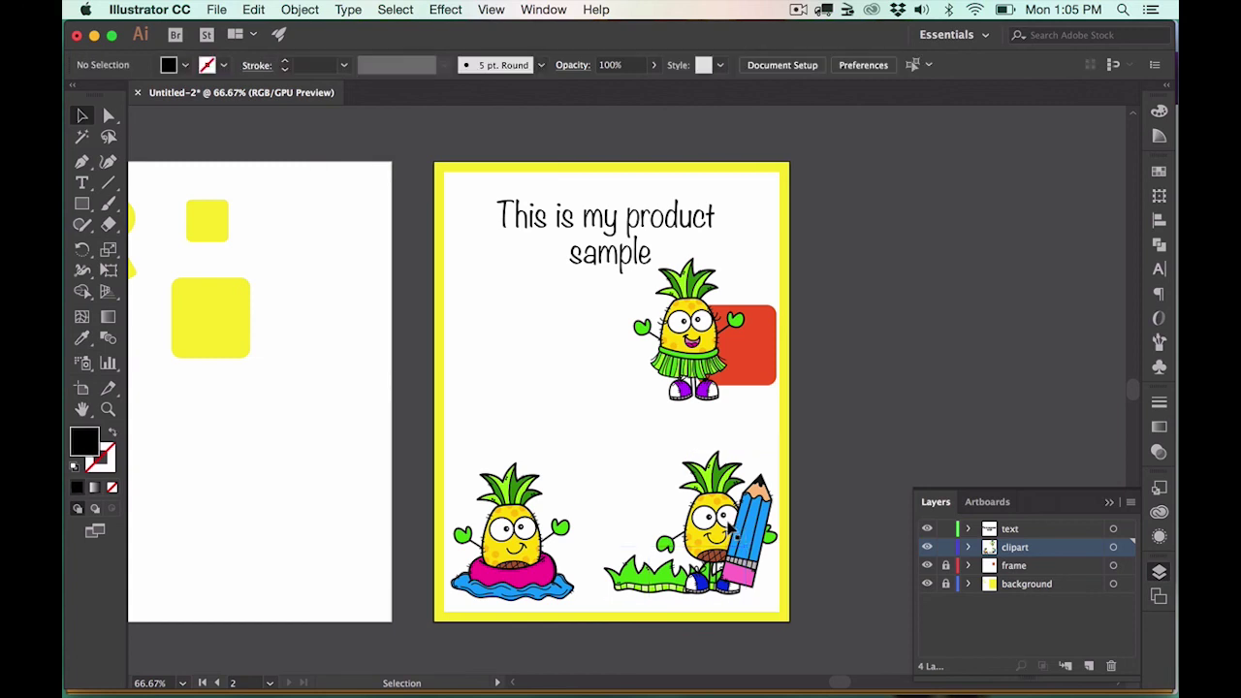
pyautogui.moveTo(733, 525); pyautogui.dragTo(739, 490)
pyautogui.press('super+z')
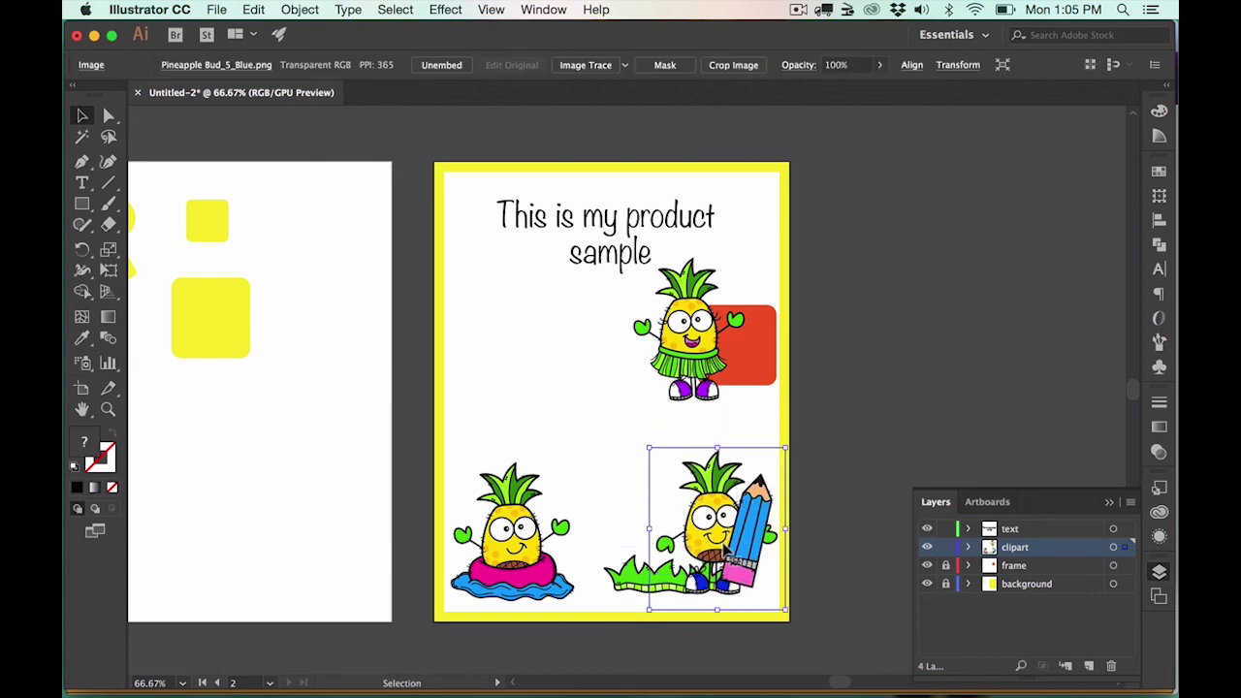
# Step: Select the pencil pineapple and the grass, group them again, and move the group slightly left away from the frame
pyautogui.keyDown('shift'); pyautogui.click(623, 574); pyautogui.keyUp('shift')
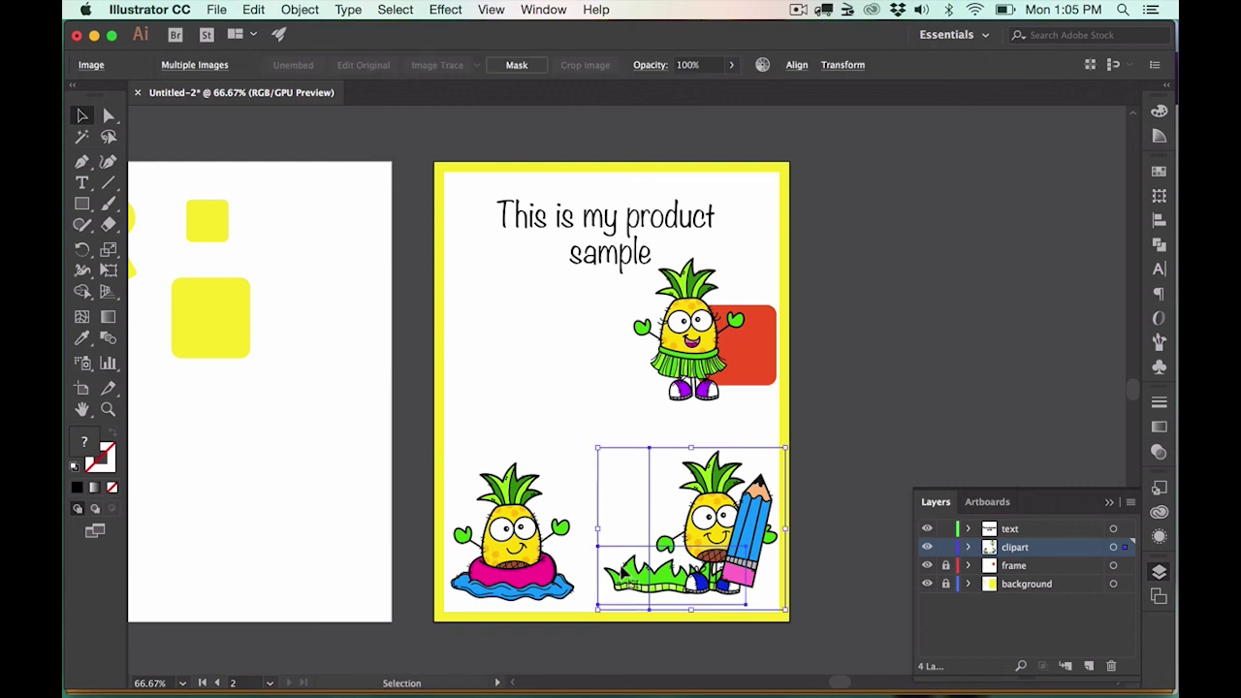
pyautogui.click(813, 570)
pyautogui.click(733, 545)
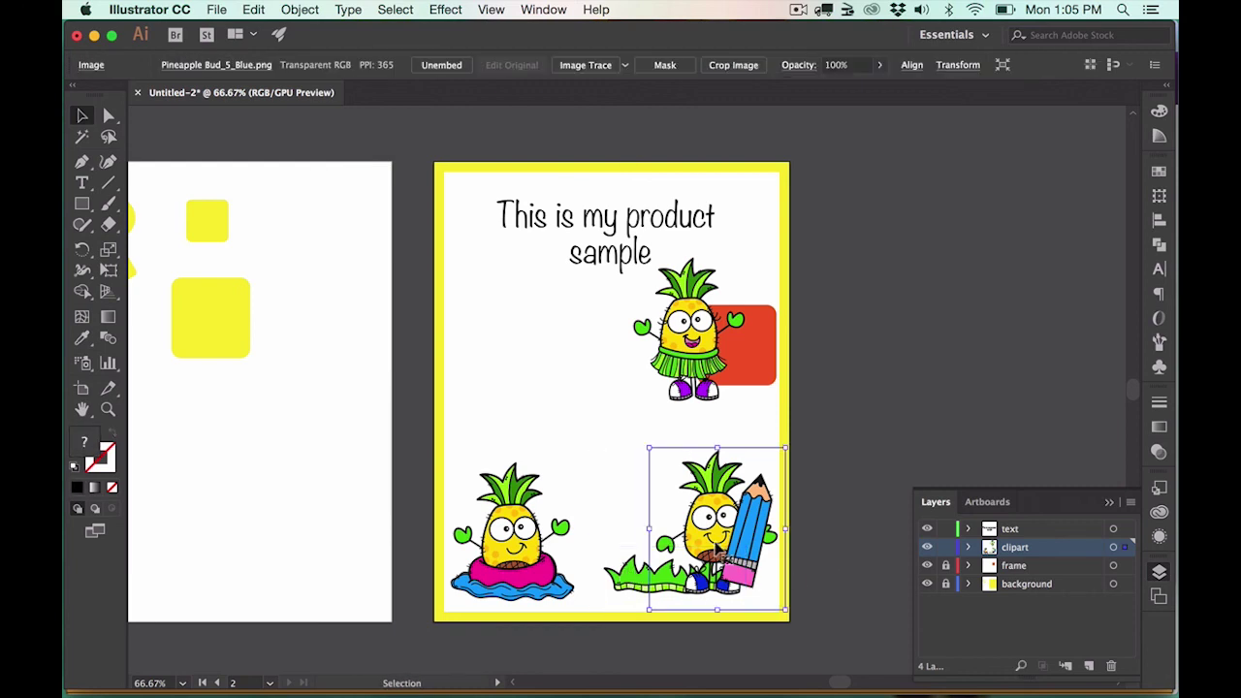
pyautogui.keyDown('shift'); pyautogui.click(630, 578); pyautogui.keyUp('shift')
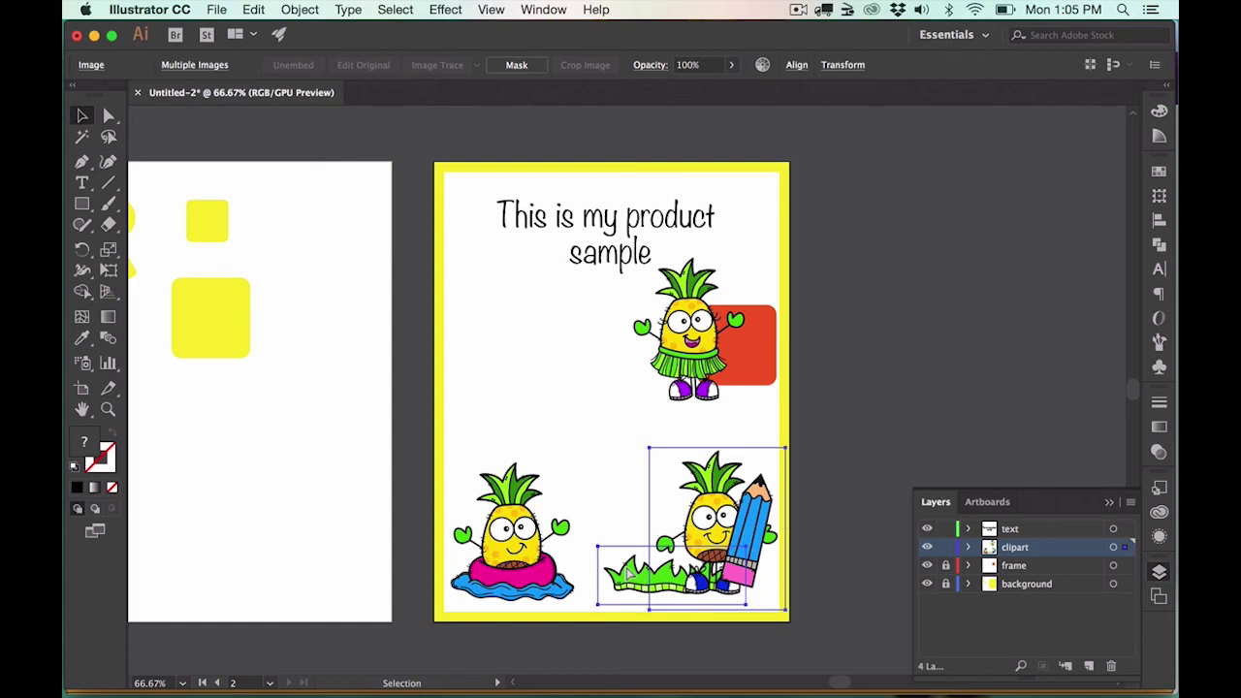
pyautogui.click(820, 597)
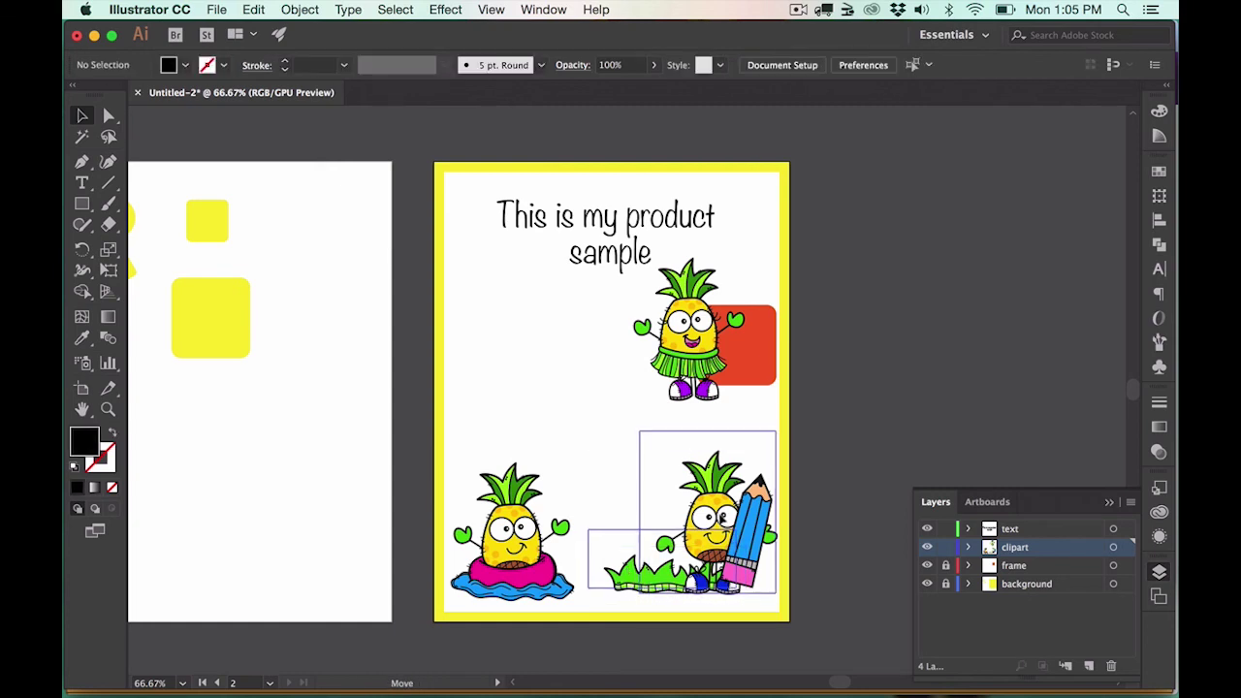
pyautogui.click(724, 531)
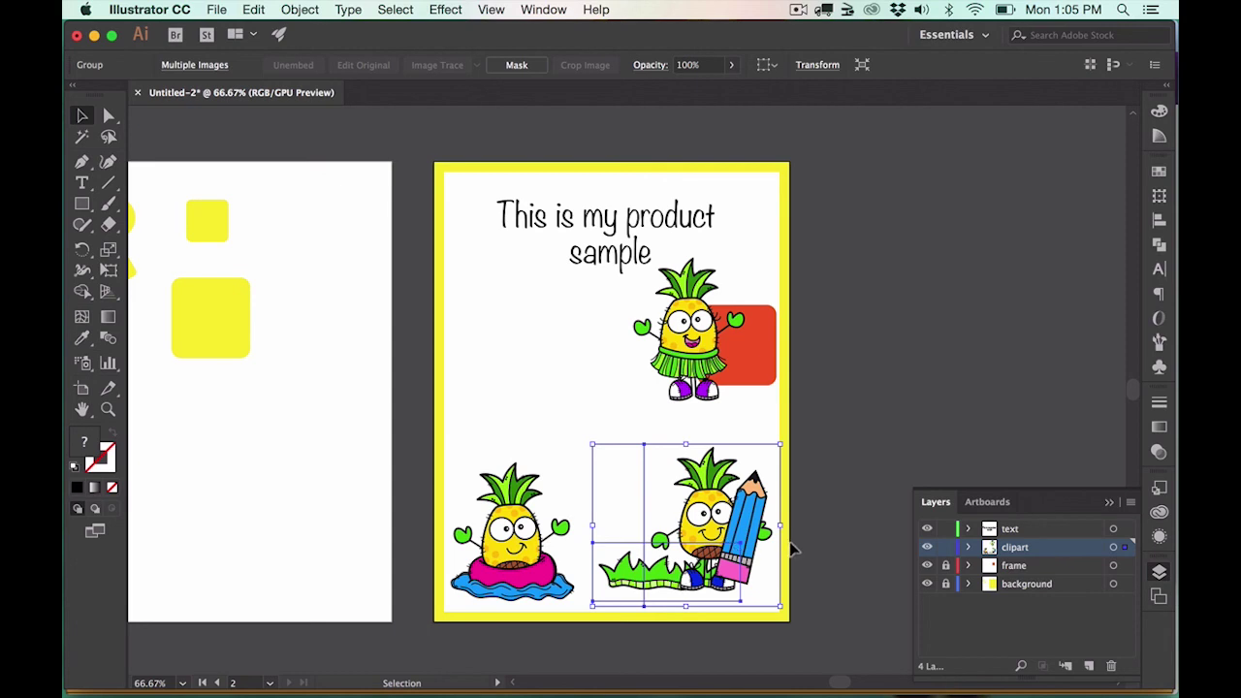
pyautogui.click(836, 562)
# Step: Isolate the pineapple-and-grass group, scale the grass down slightly from its upper-left corner, and exit isolation mode
pyautogui.doubleClick(626, 576)
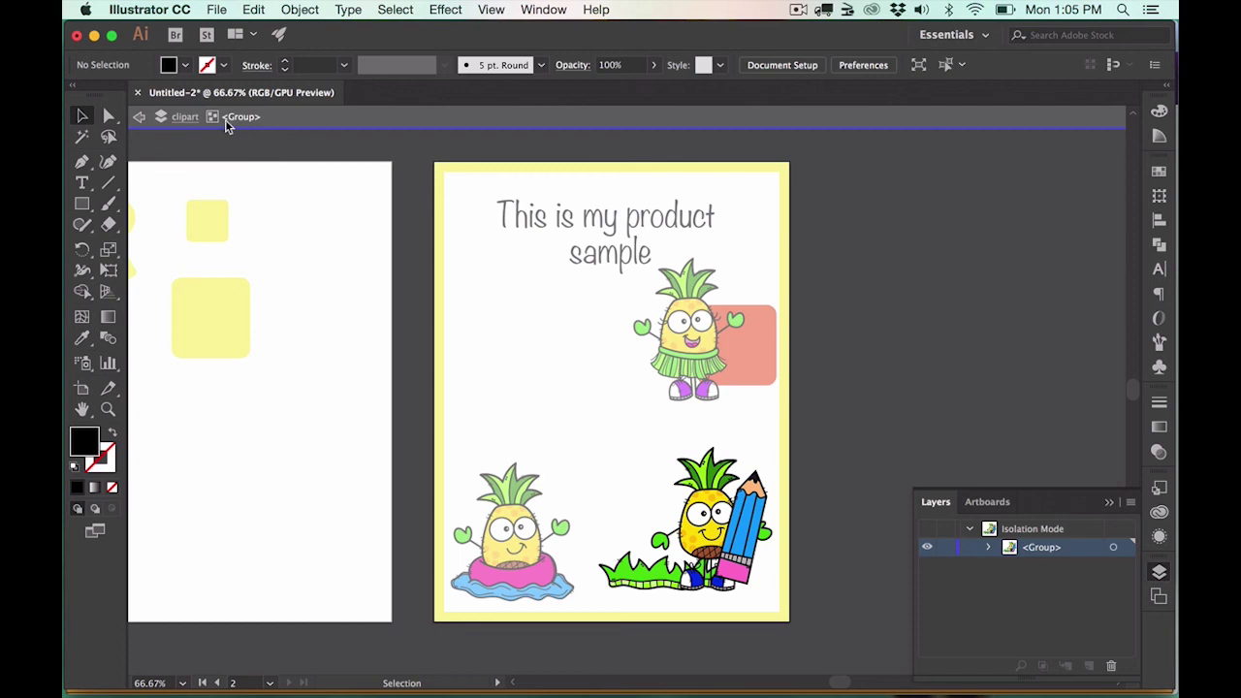
pyautogui.click(644, 580)
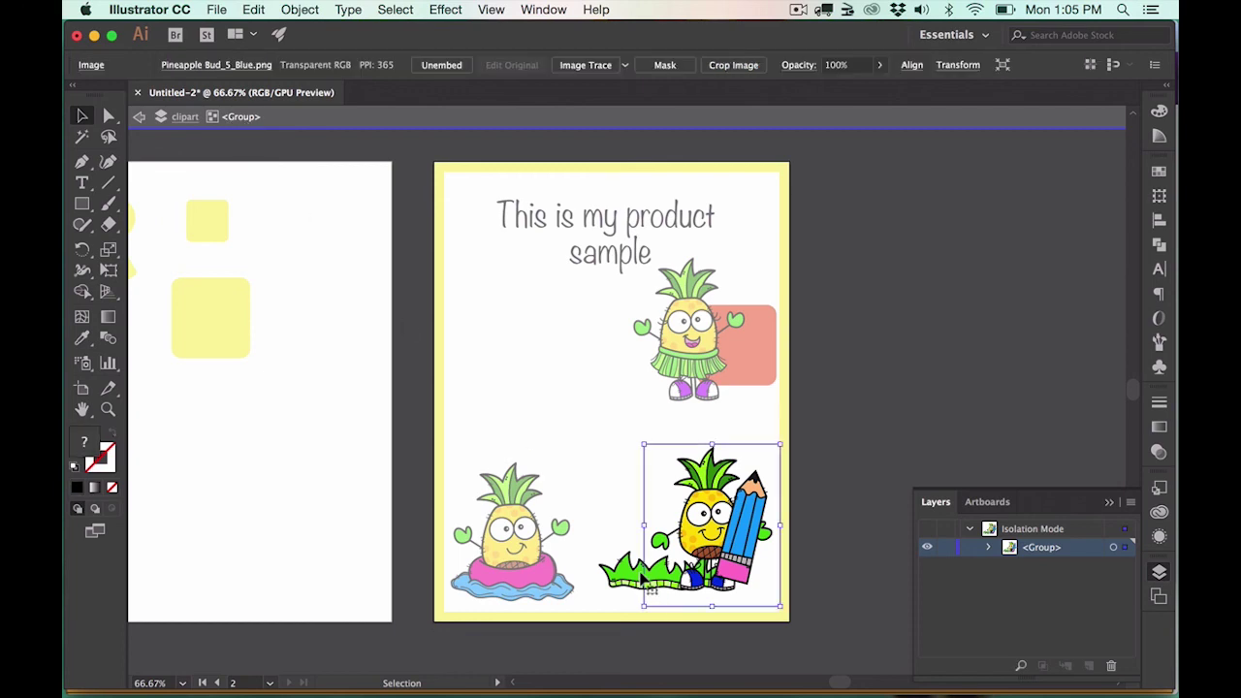
pyautogui.click(607, 579)
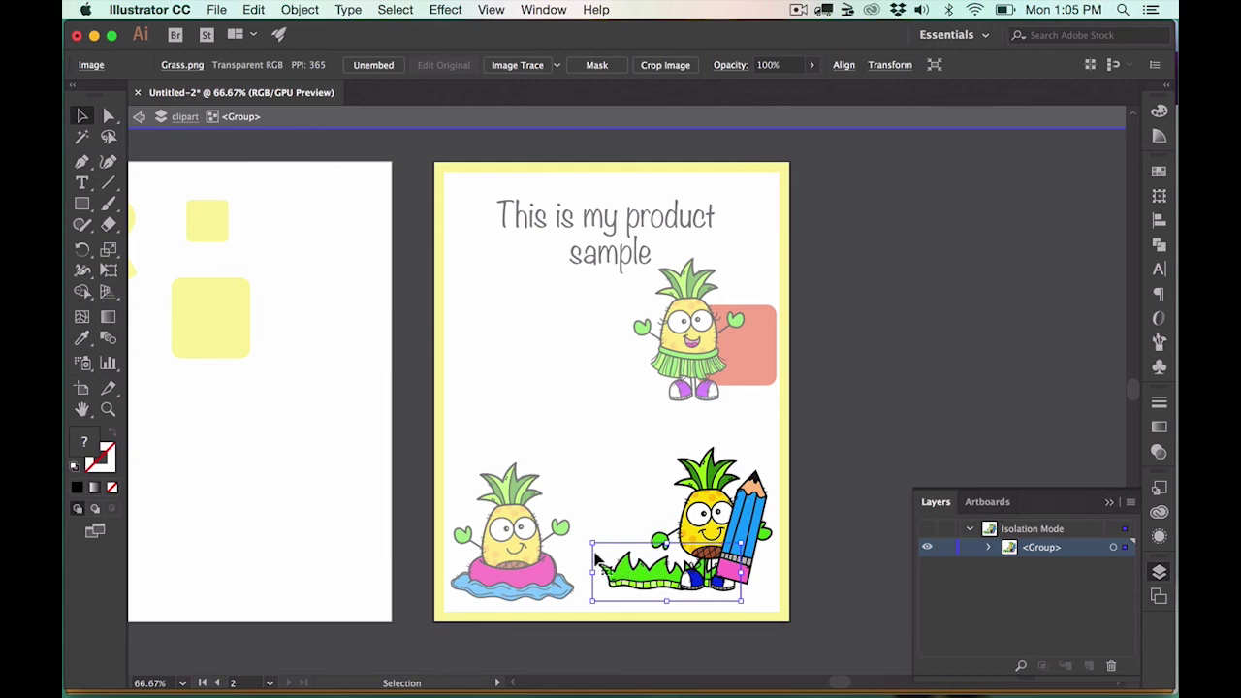
pyautogui.moveTo(585, 539); pyautogui.dragTo(603, 551)
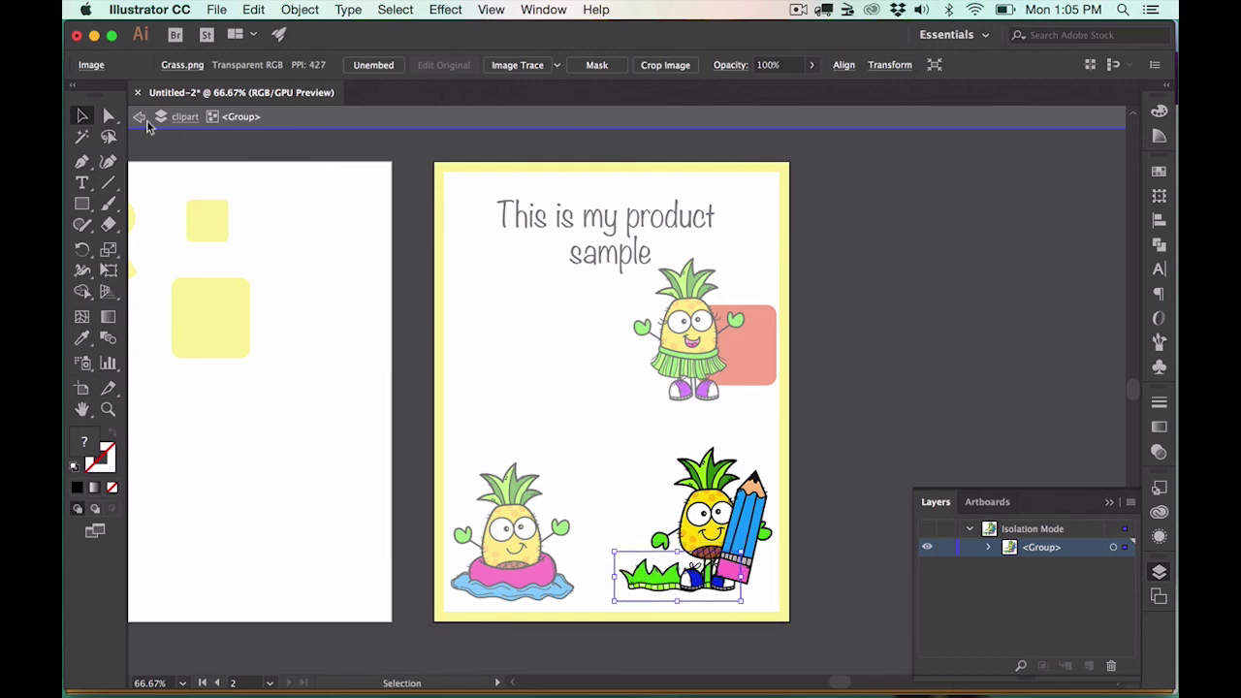
pyautogui.click(137, 116)
pyautogui.click(138, 117)
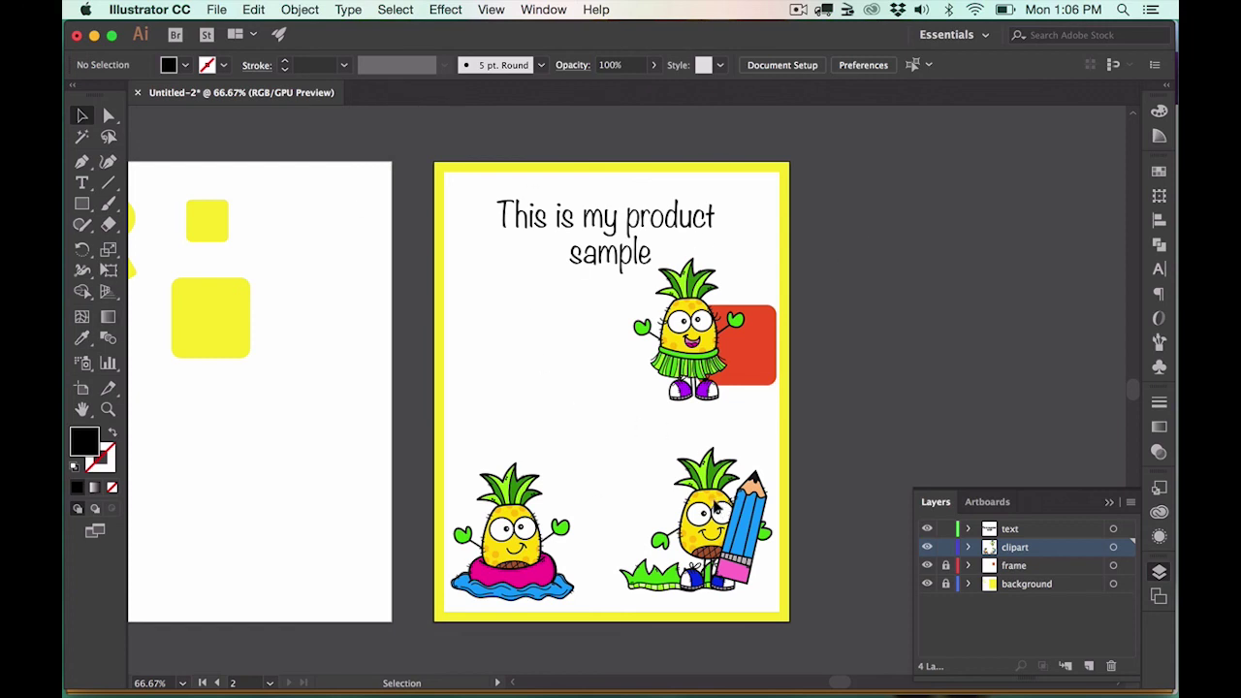
# Step: Shift the pineapple-and-grass group slightly down and right, and scale the pencil pineapple down from its upper-left corner in isolation mode, exiting when done
pyautogui.click(723, 507)
pyautogui.moveTo(703, 507); pyautogui.dragTo(710, 514)
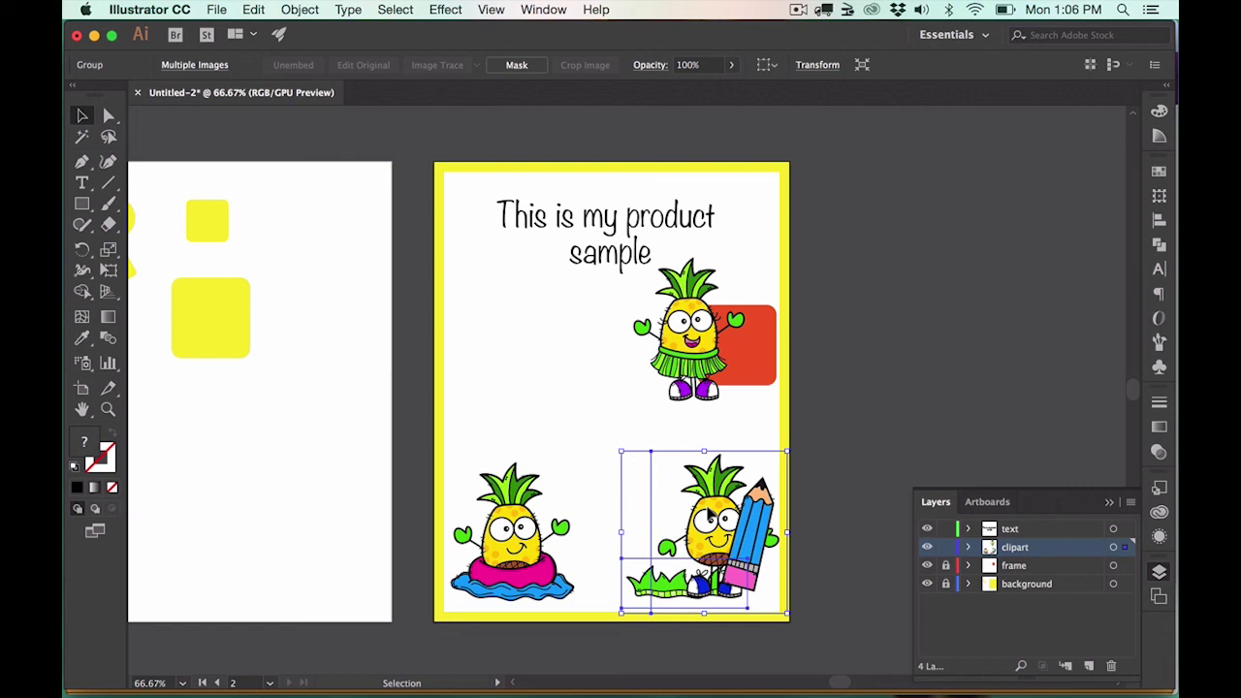
pyautogui.doubleClick(710, 514)
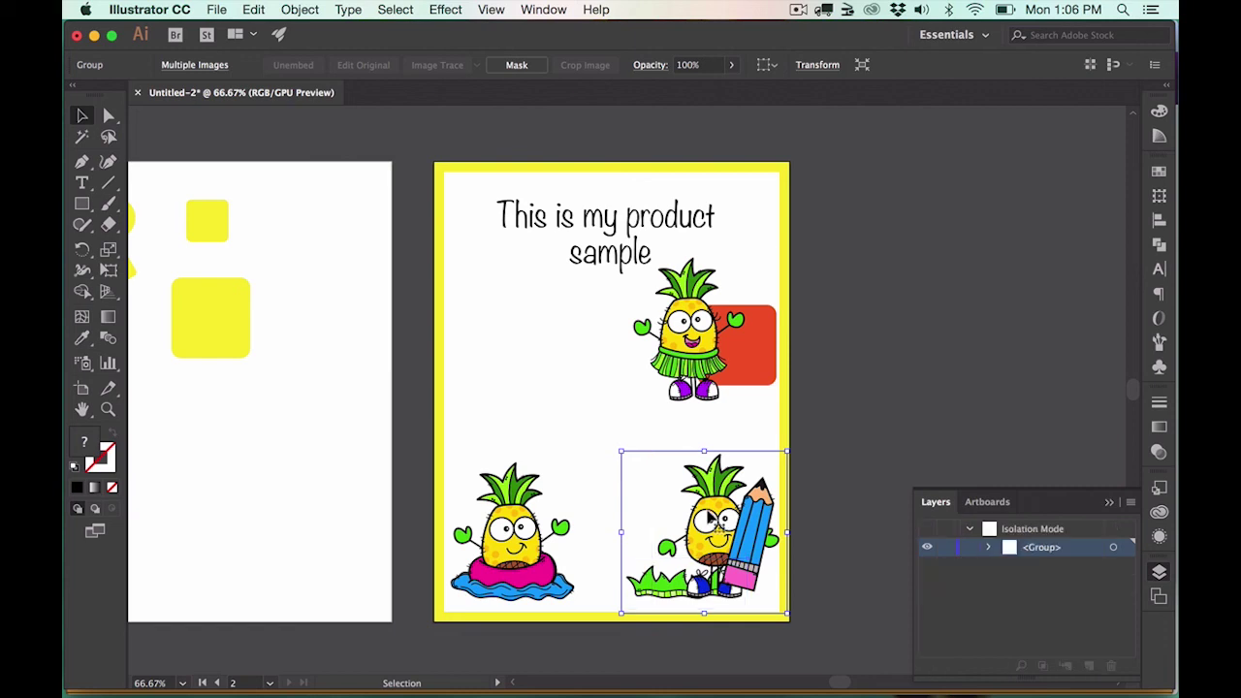
pyautogui.click(711, 514)
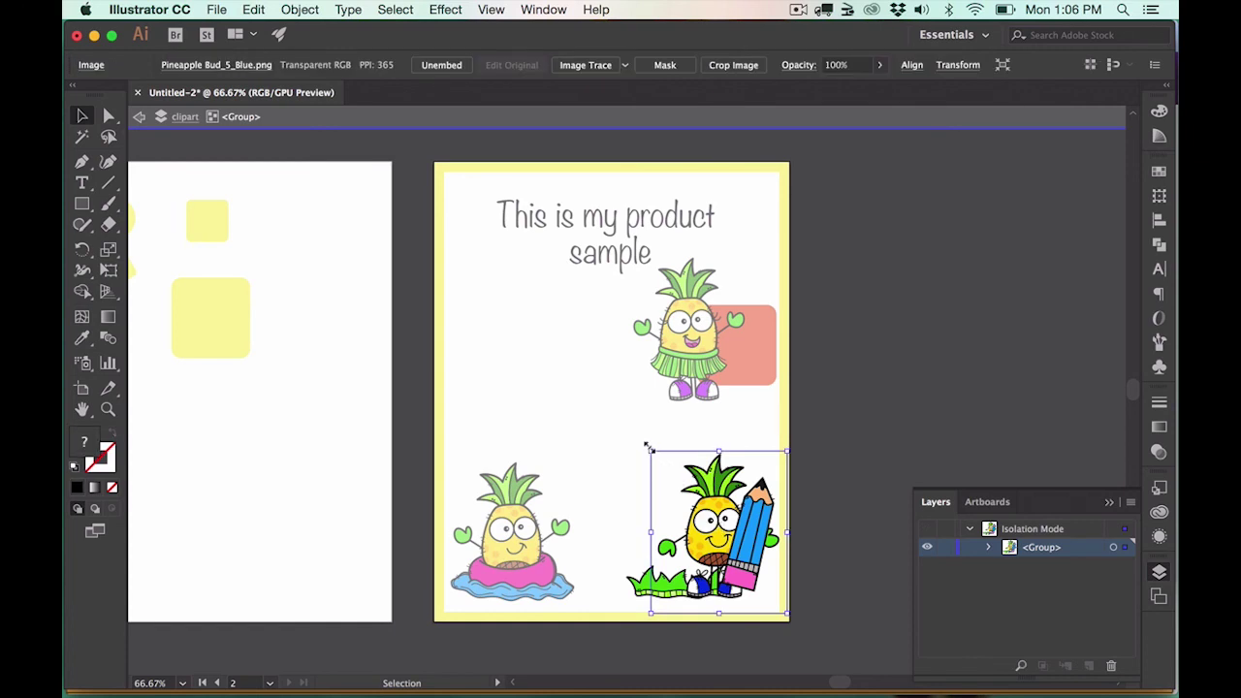
pyautogui.moveTo(650, 450); pyautogui.dragTo(657, 459)
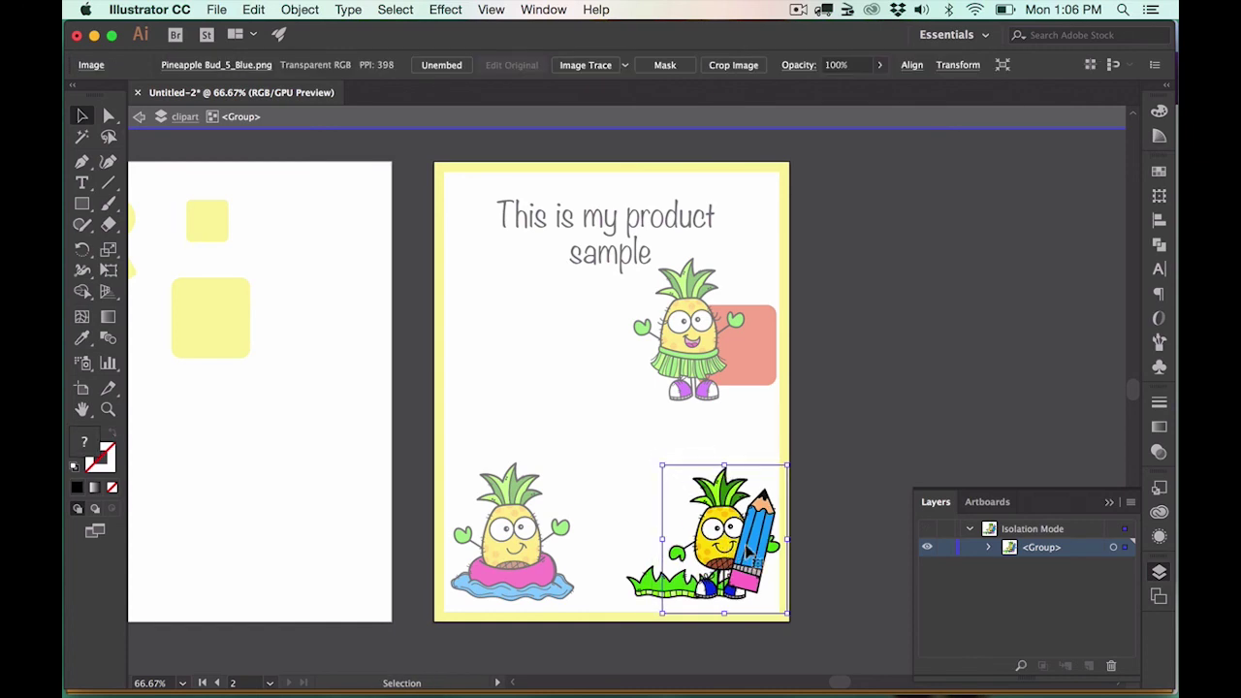
pyautogui.click(138, 117)
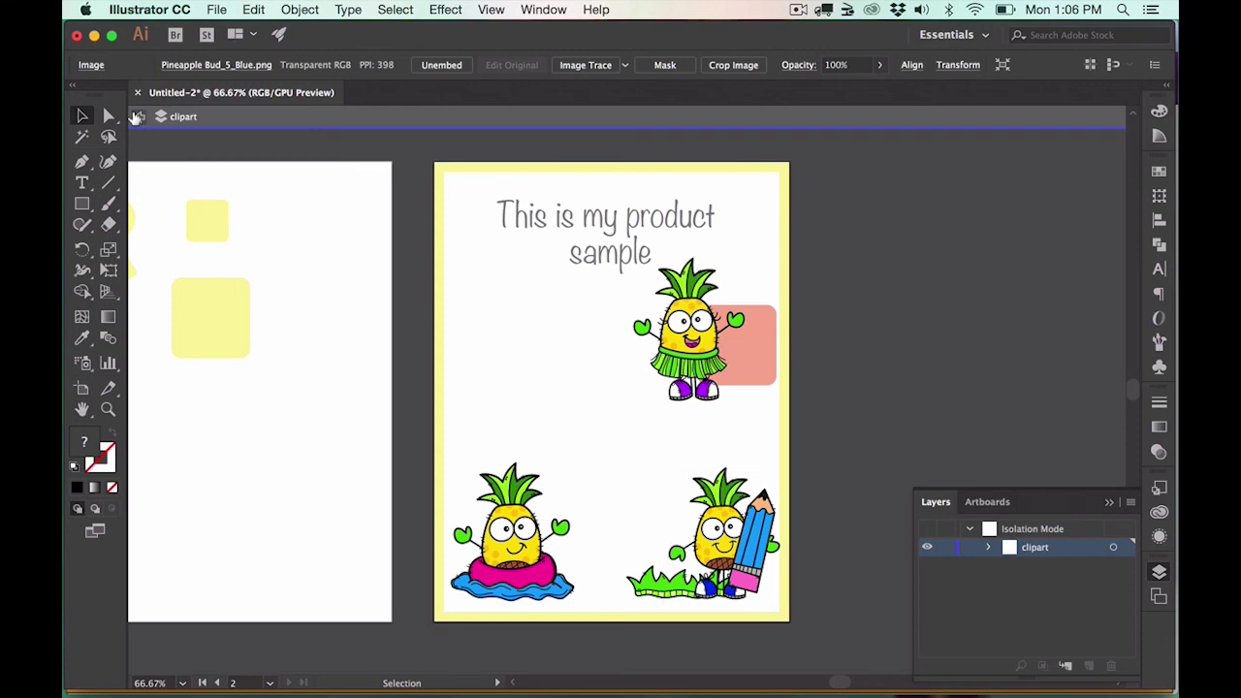
pyautogui.click(139, 116)
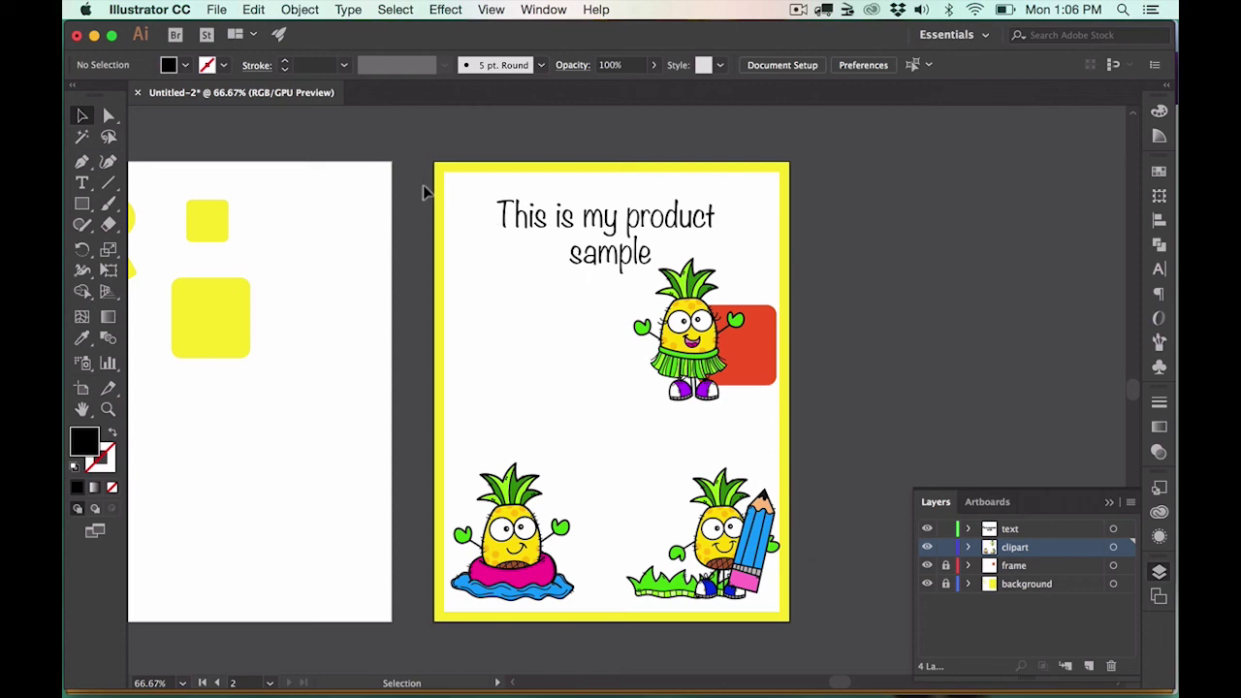
# Step: Start saving the document under the name my_sample_product in the In Progress folder with the Adobe PDF format
pyautogui.click(219, 11)
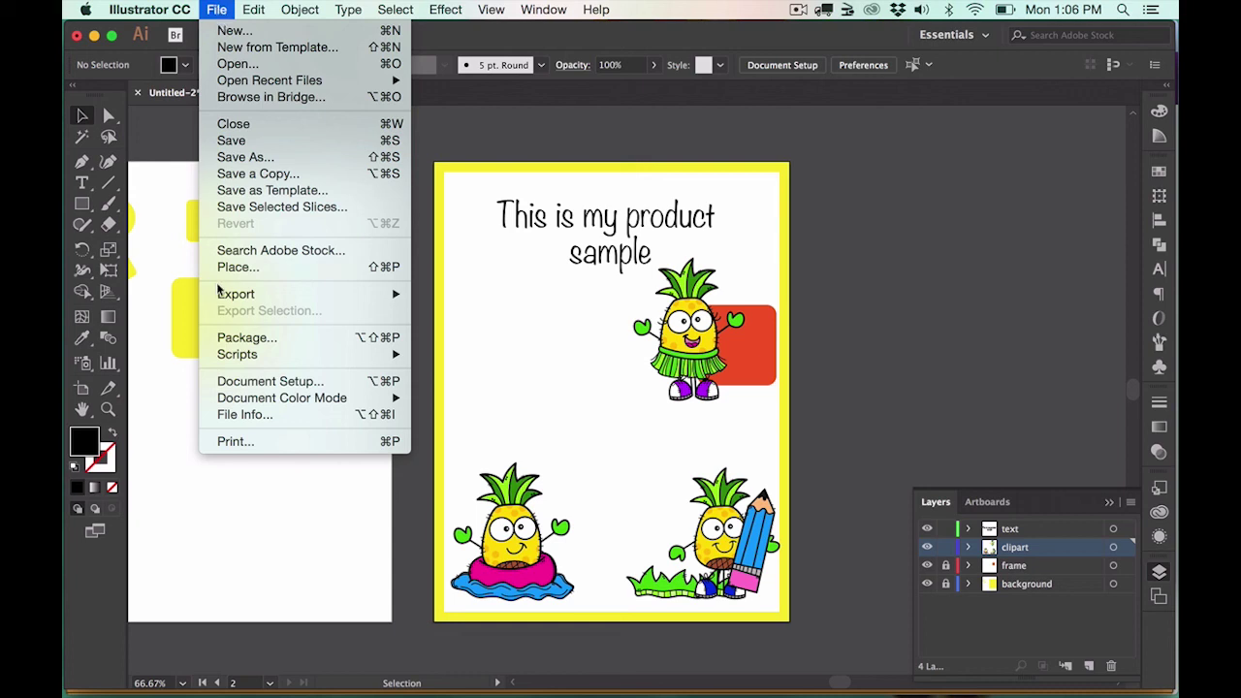
pyautogui.click(265, 157)
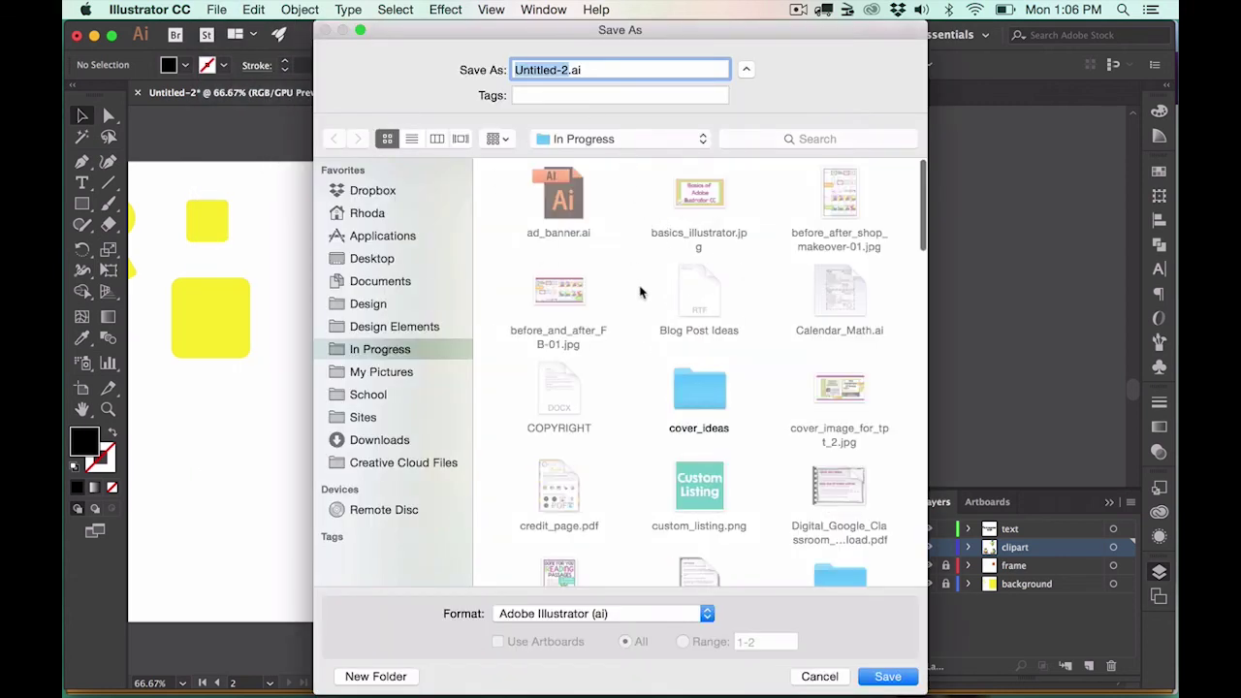
pyautogui.write('my_samp')
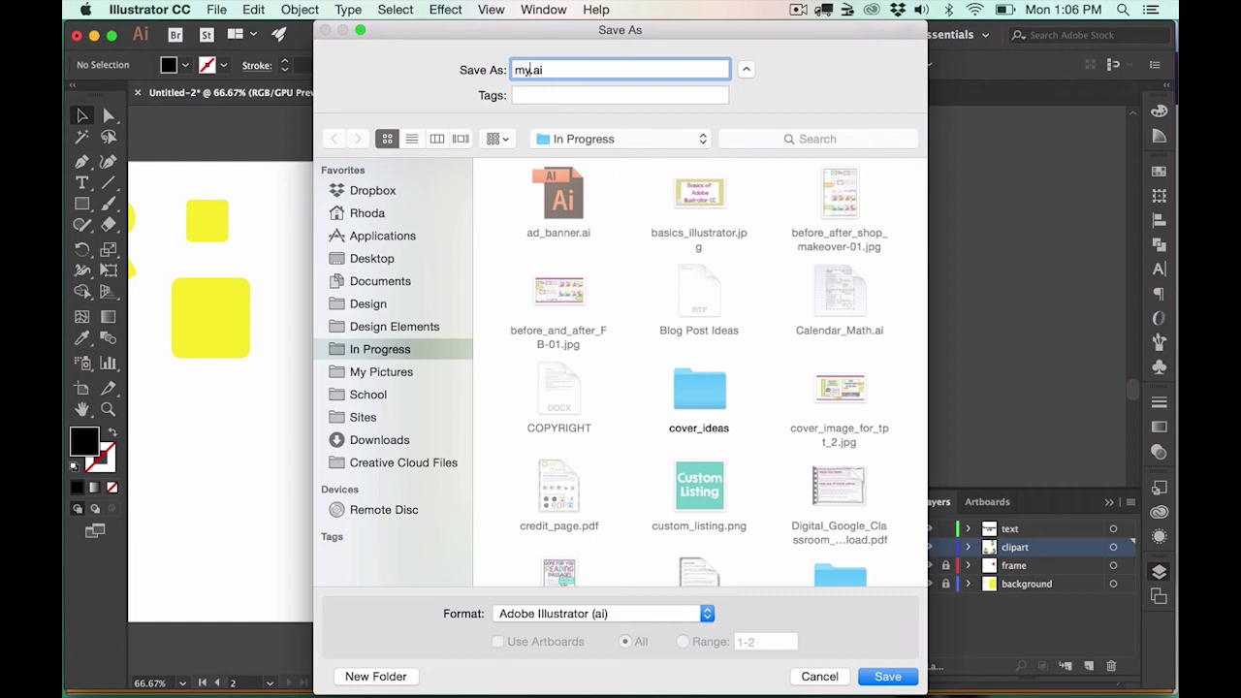
pyautogui.write('le_product')
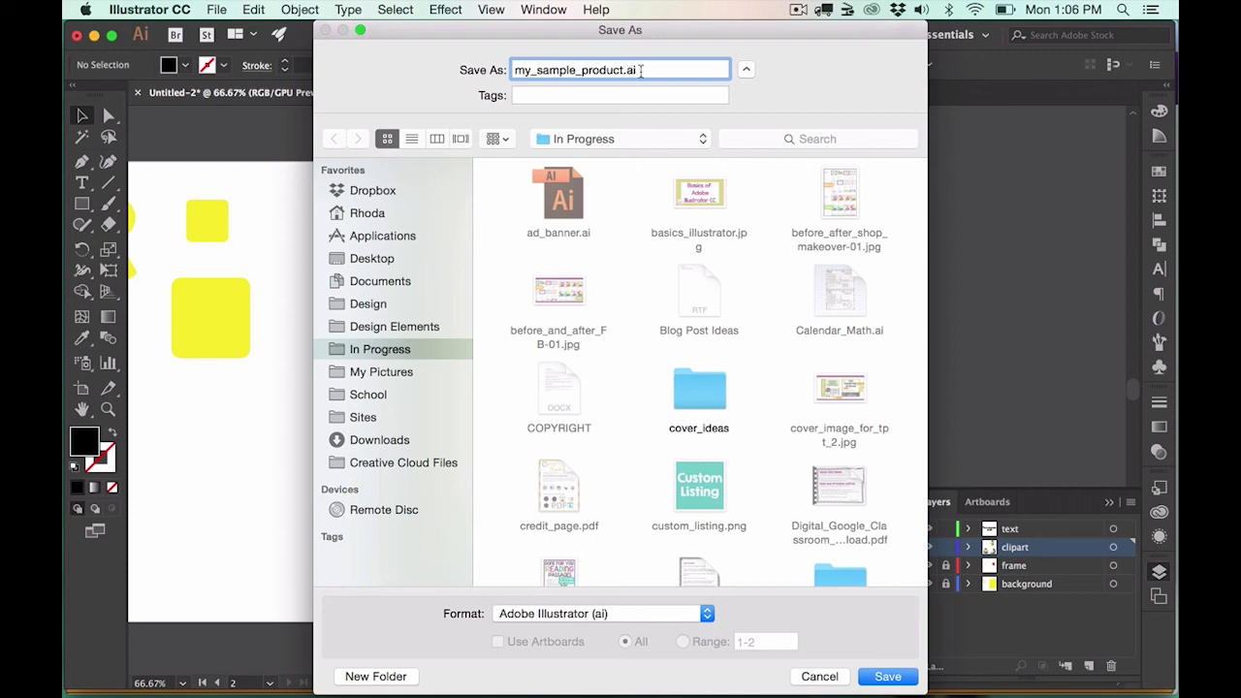
pyautogui.scroll(-3, 559, 550)
pyautogui.click(548, 614)
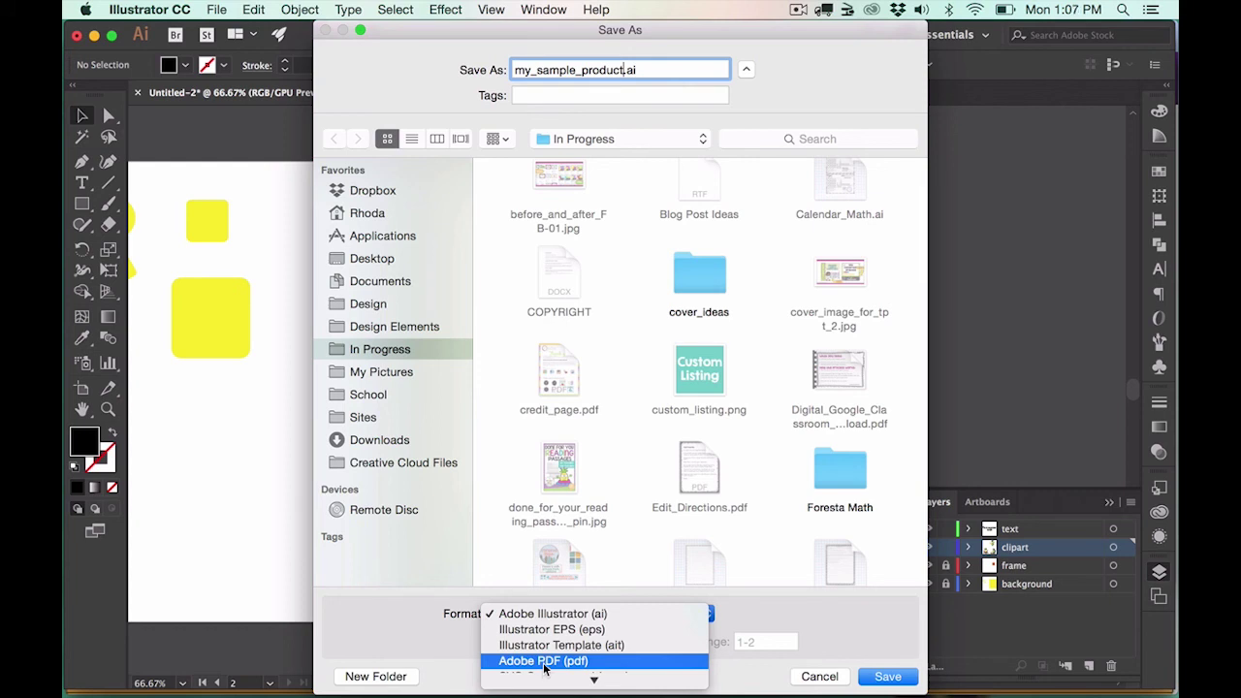
pyautogui.scroll(-1, 544, 668)
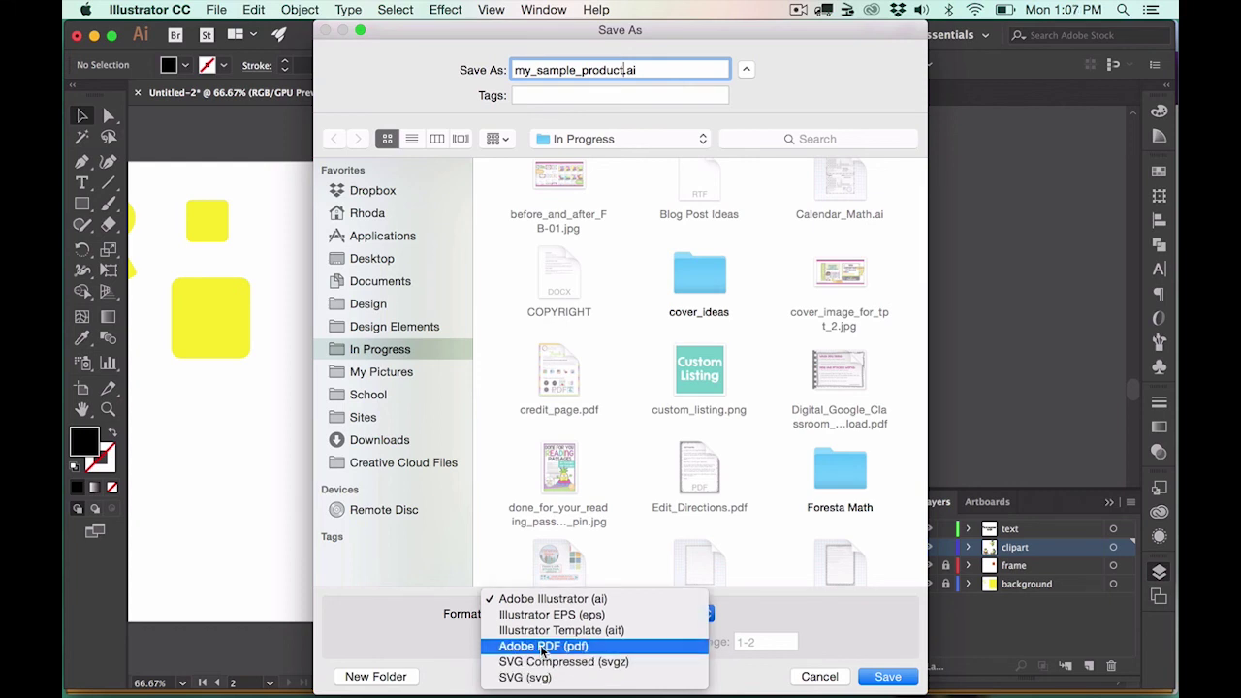
pyautogui.click(543, 647)
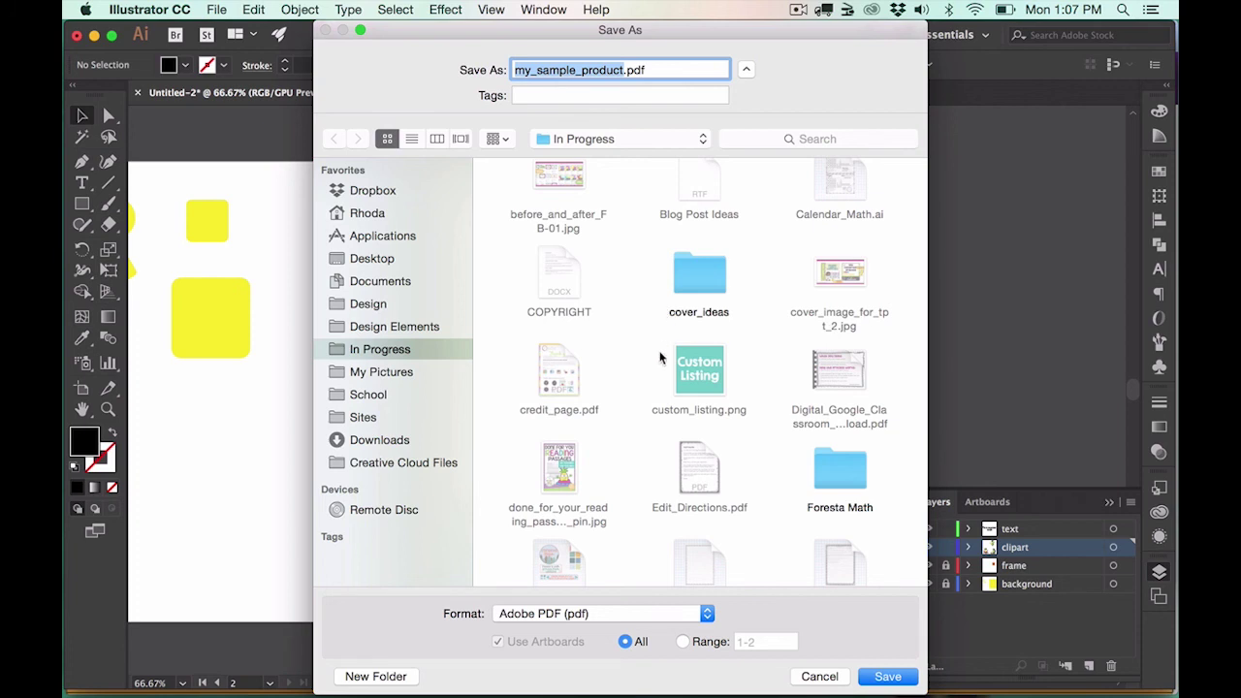
# Step: Try limiting the PDF to artboard range 2, and return the setting to all artboards
pyautogui.click(683, 641)
pyautogui.moveTo(761, 640); pyautogui.dragTo(702, 629)
pyautogui.write('2')
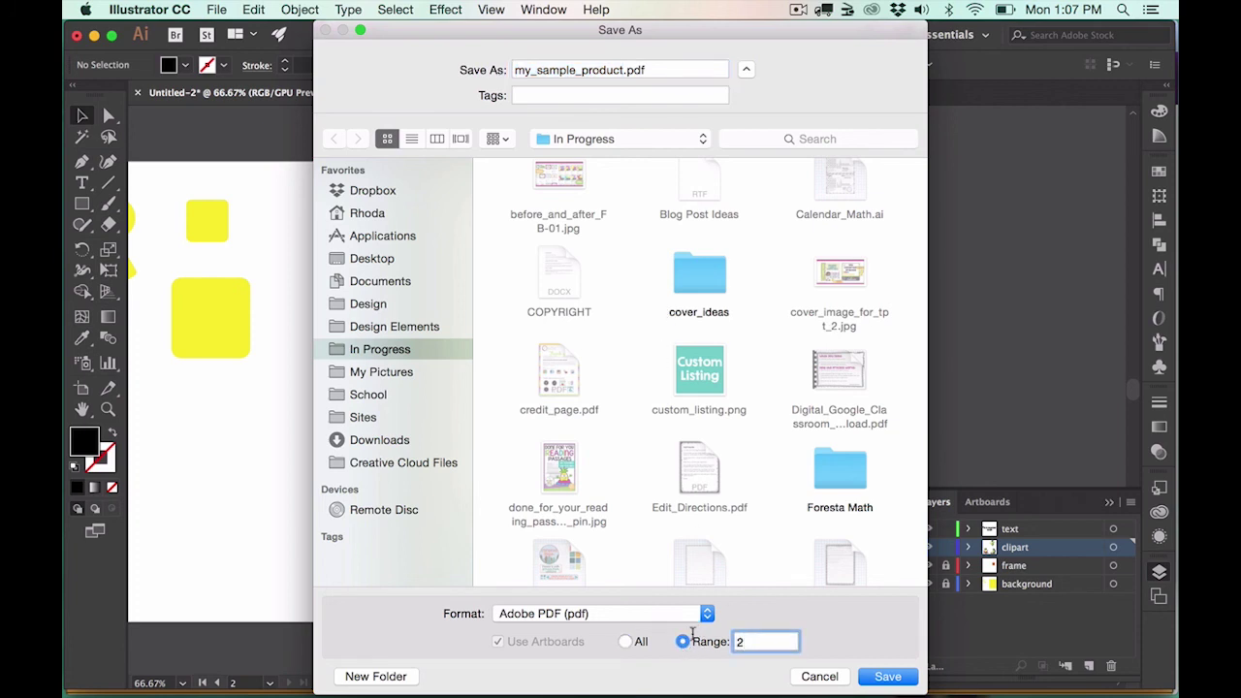
pyautogui.click(625, 642)
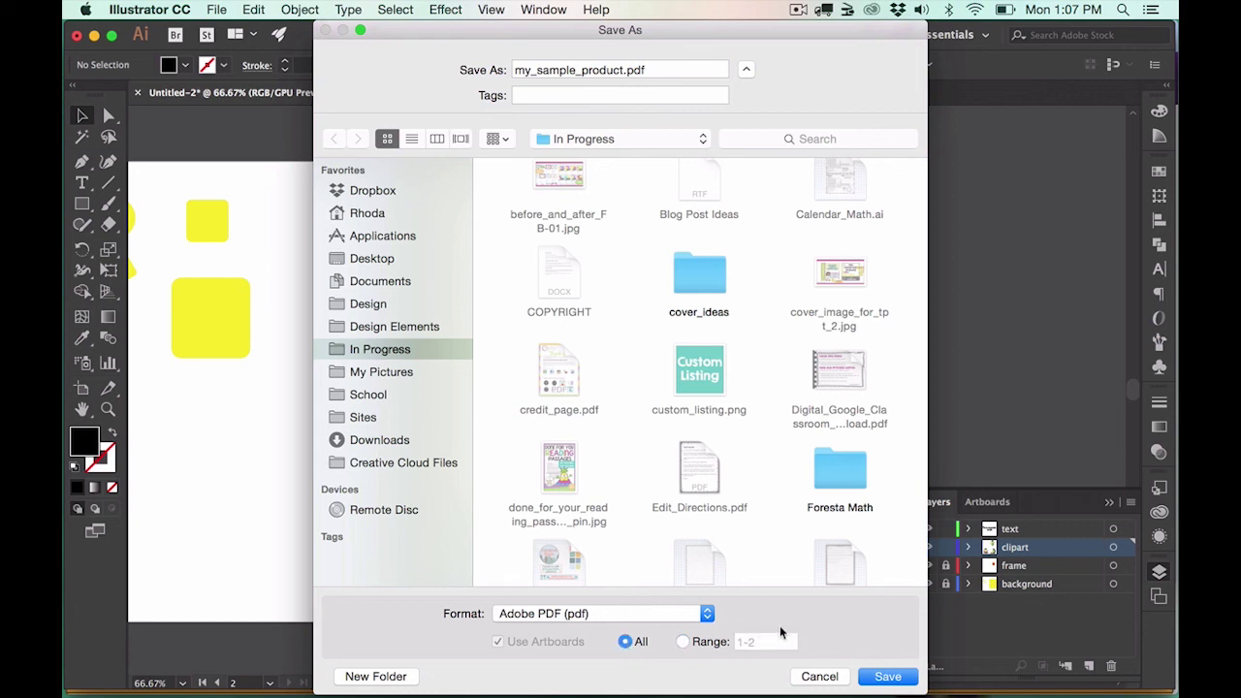
# Step: Proceed to the PDF options for all artboards and choose the [Smallest File Size] preset
pyautogui.click(886, 677)
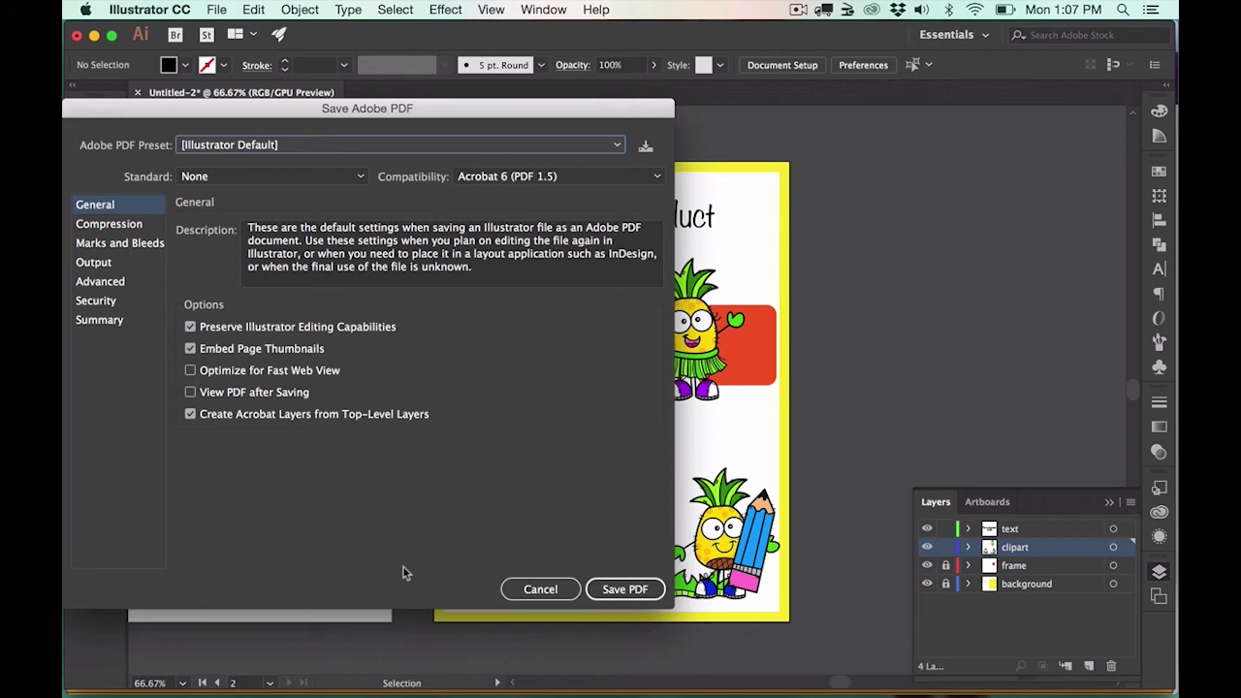
pyautogui.click(298, 146)
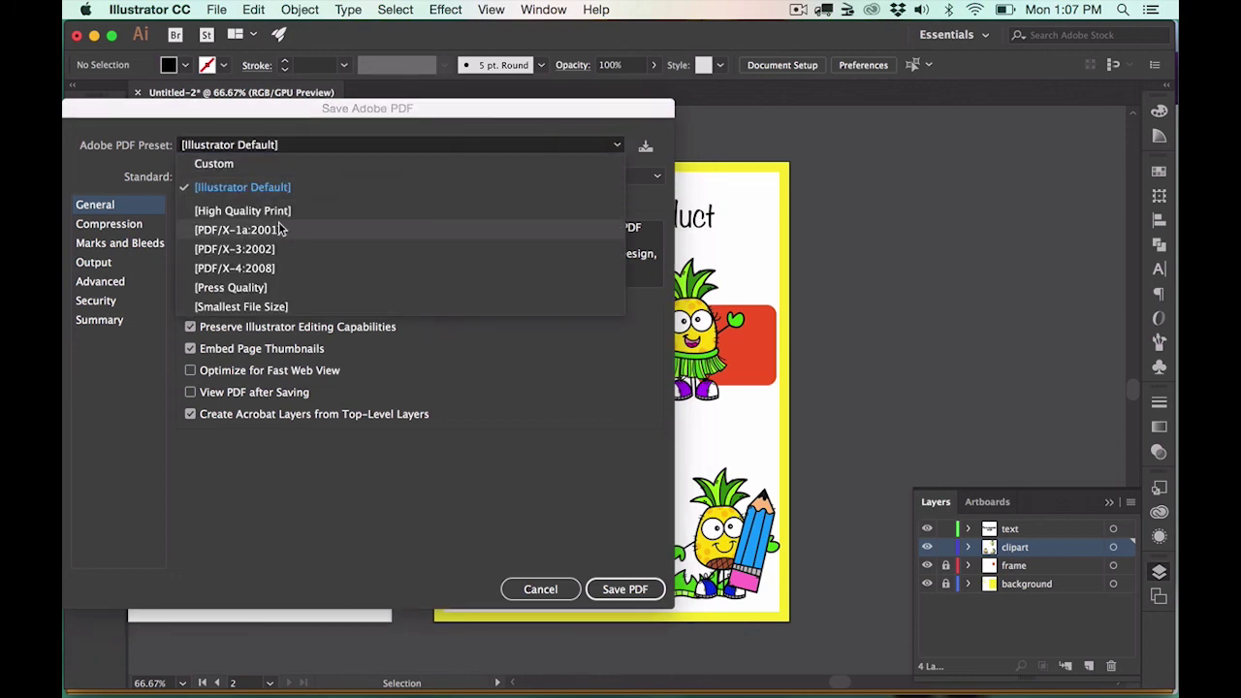
pyautogui.click(271, 307)
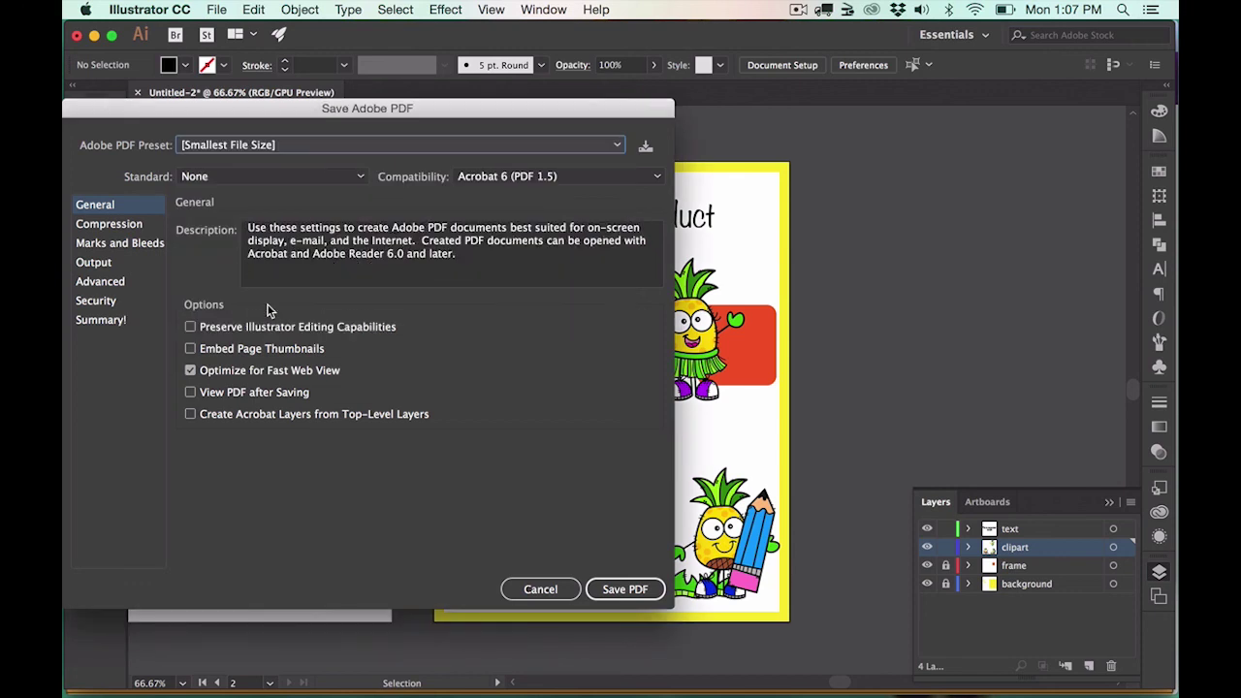
pyautogui.click(260, 150)
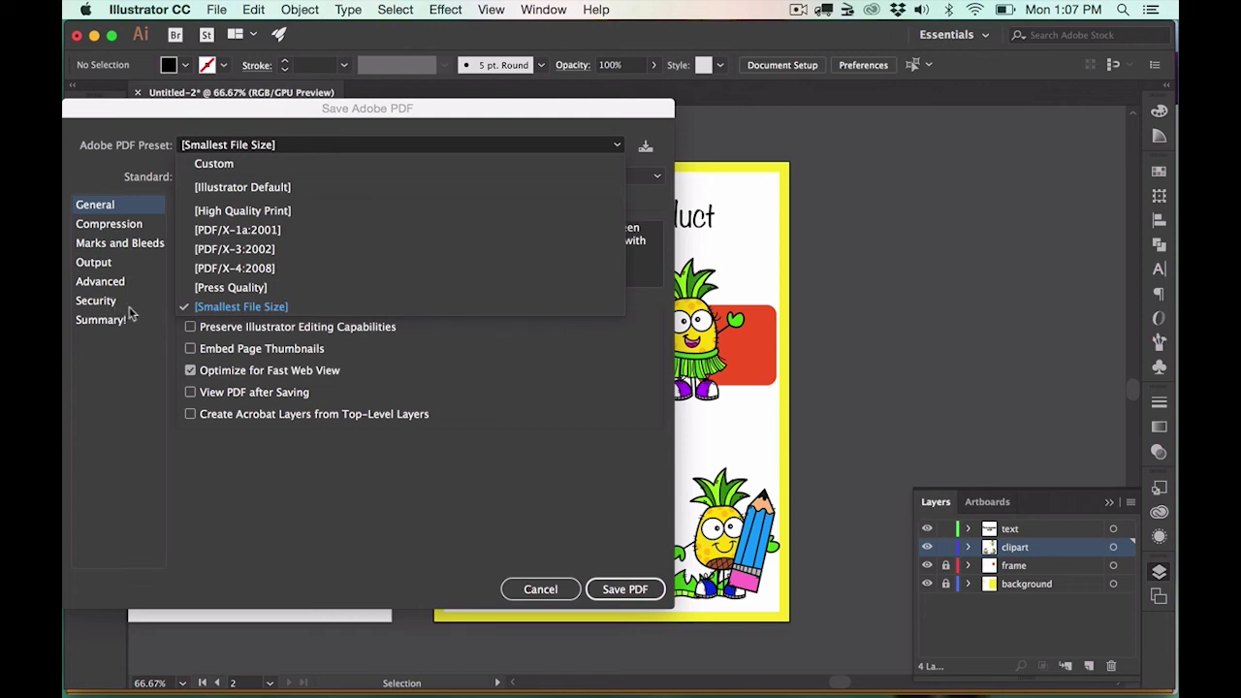
pyautogui.click(264, 305)
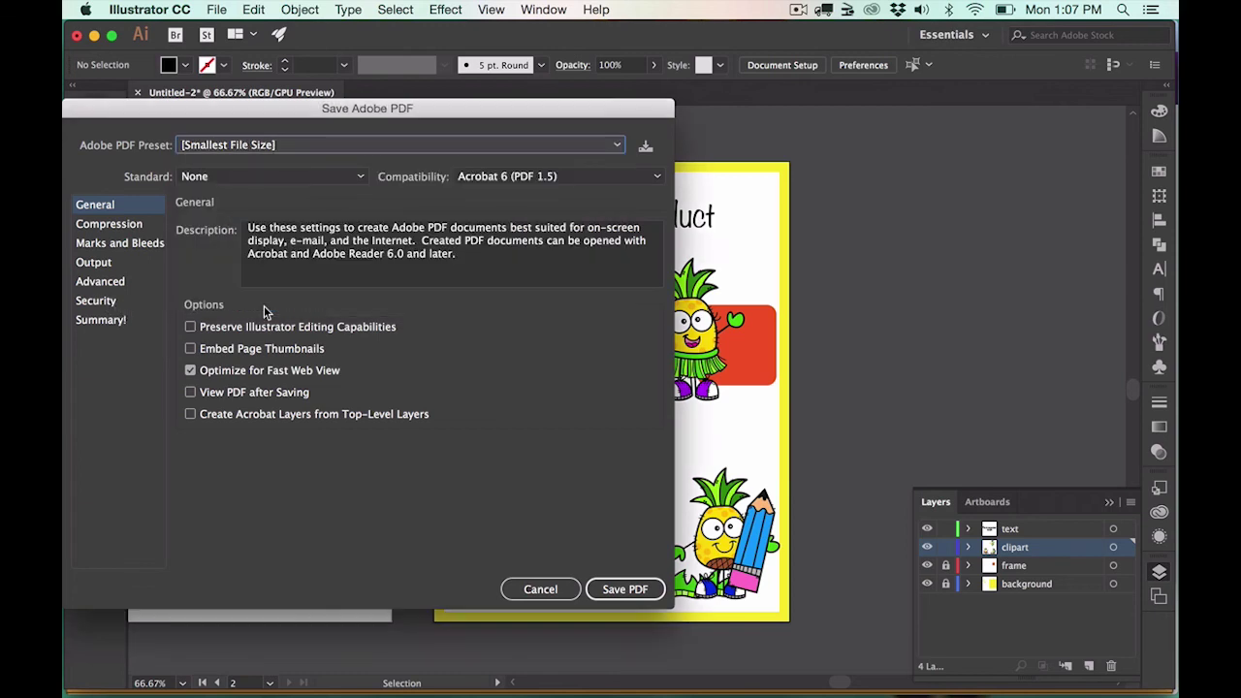
# Step: Require a password to restrict editing of the PDF's security and permissions settings, and enter the permissions password
pyautogui.click(97, 301)
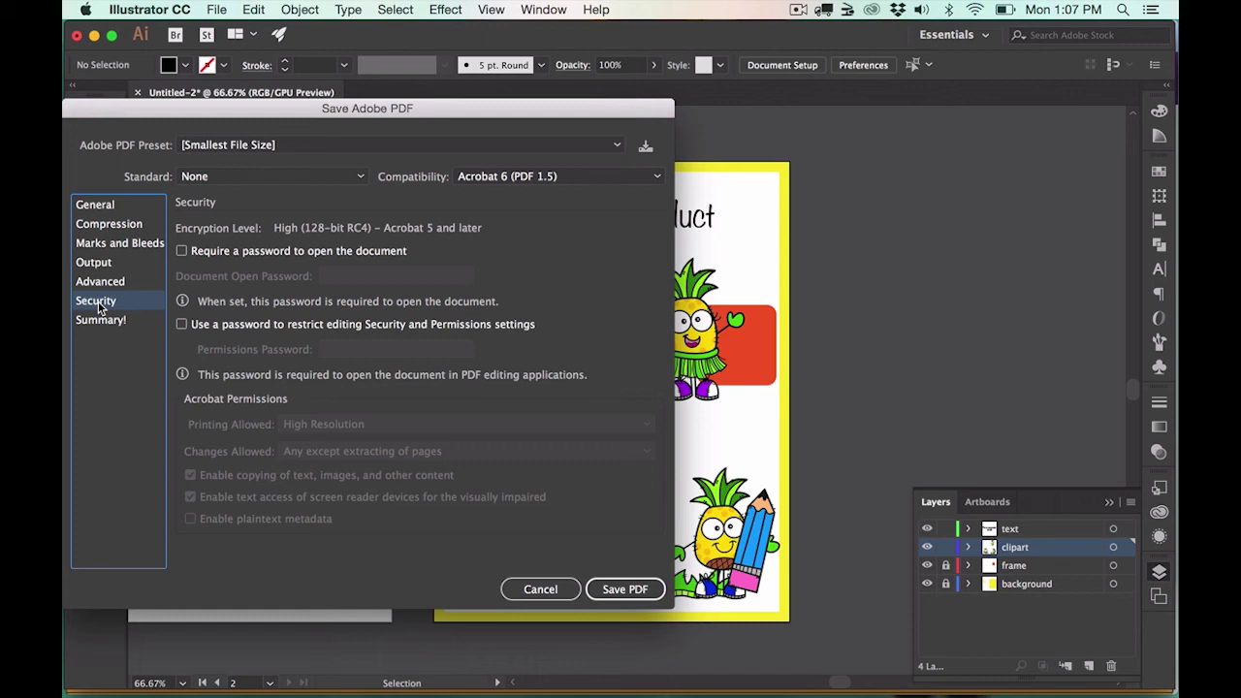
pyautogui.click(181, 323)
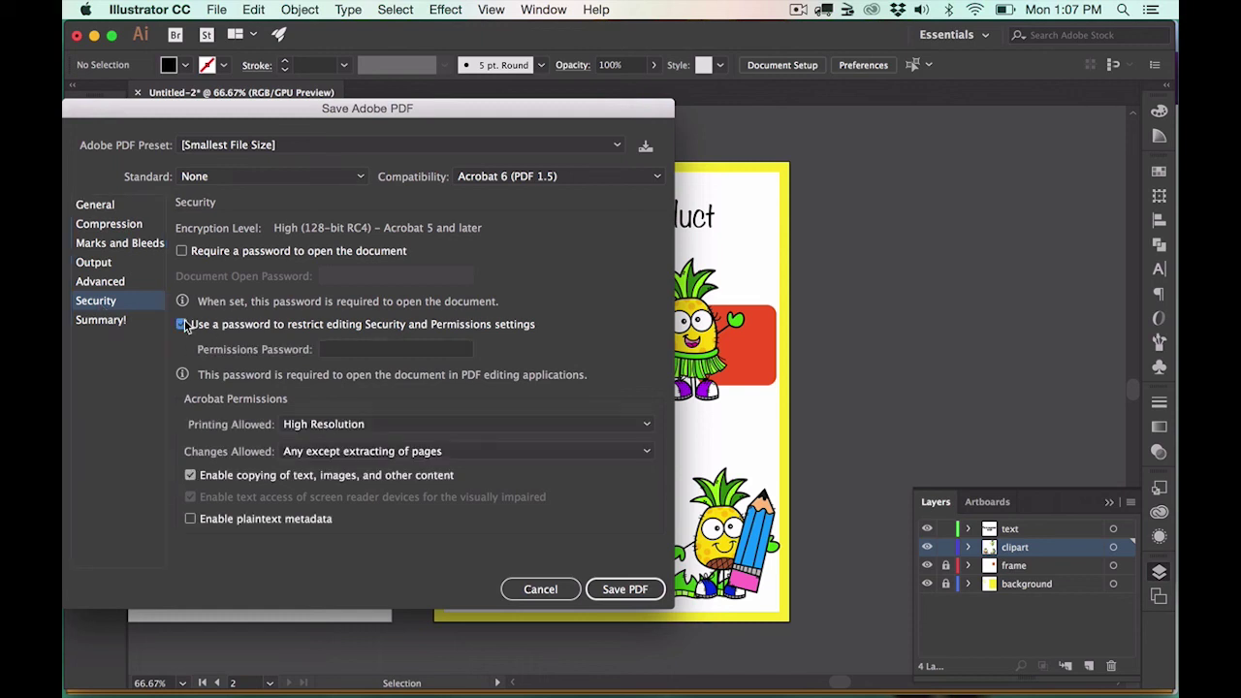
pyautogui.click(339, 351)
pyautogui.write('•••••••••••')
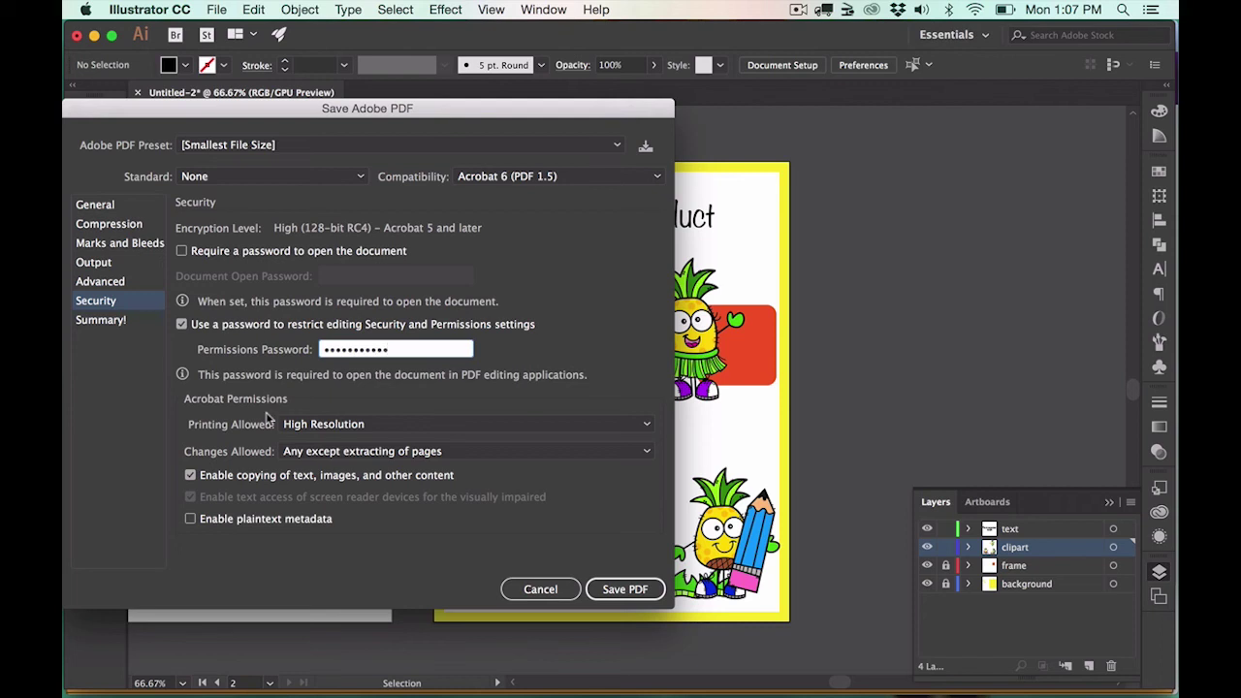
# Step: Keep High Resolution printing, allow only inserting, deleting, and rotating of pages, and disable copying of text, images, and other content
pyautogui.click(315, 426)
pyautogui.click(315, 423)
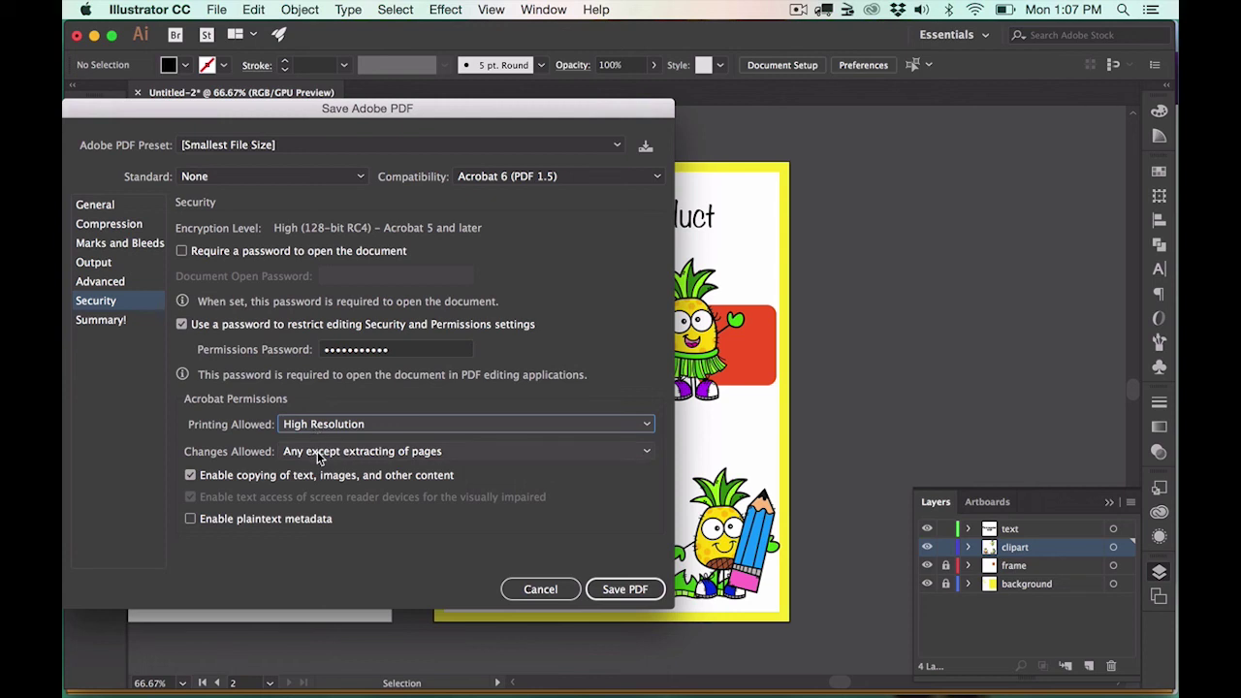
pyautogui.click(317, 451)
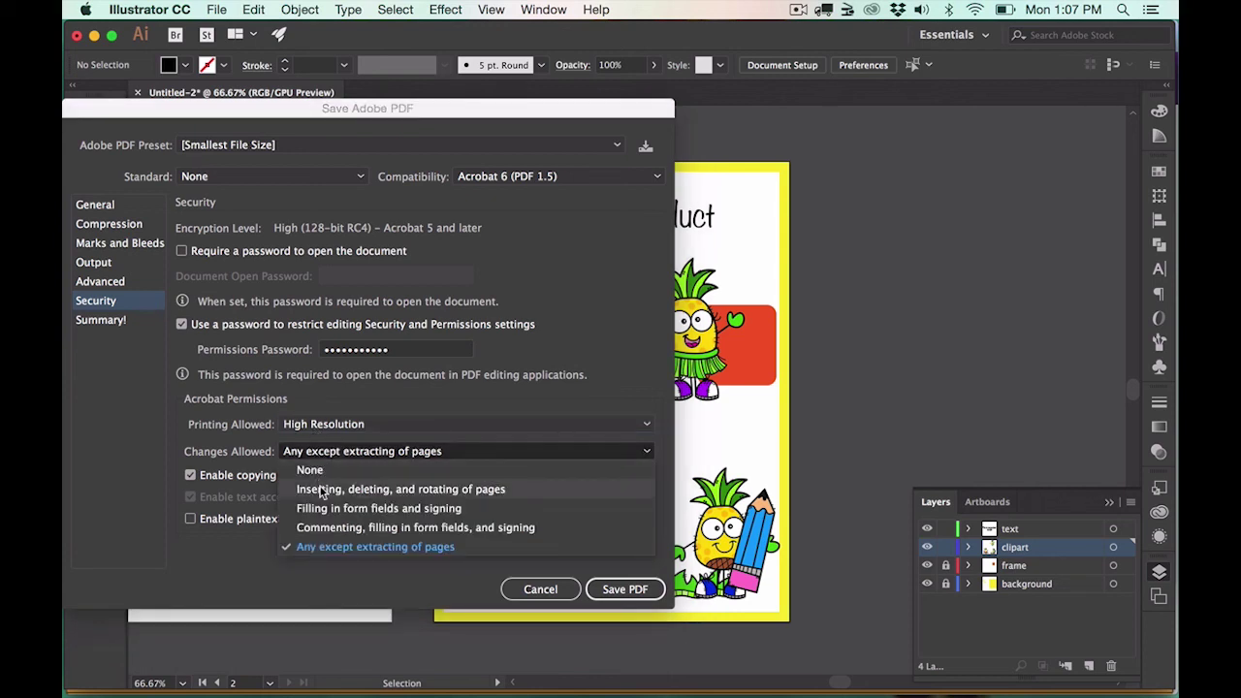
pyautogui.click(320, 490)
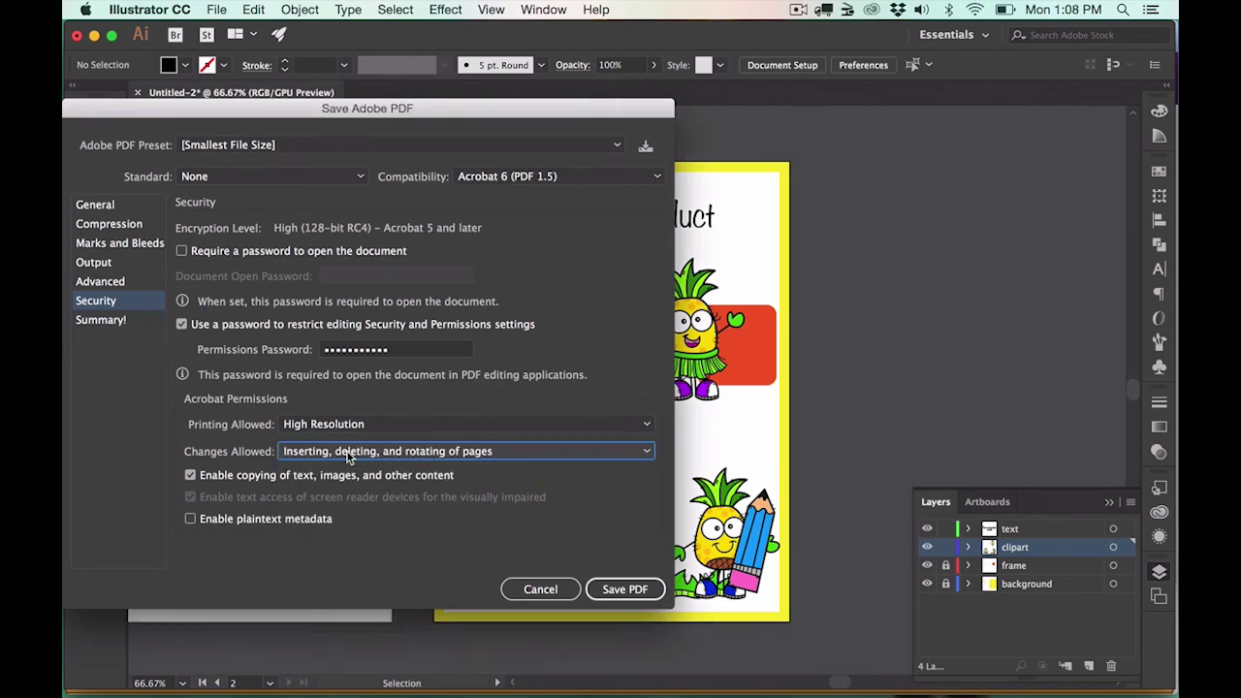
pyautogui.click(190, 476)
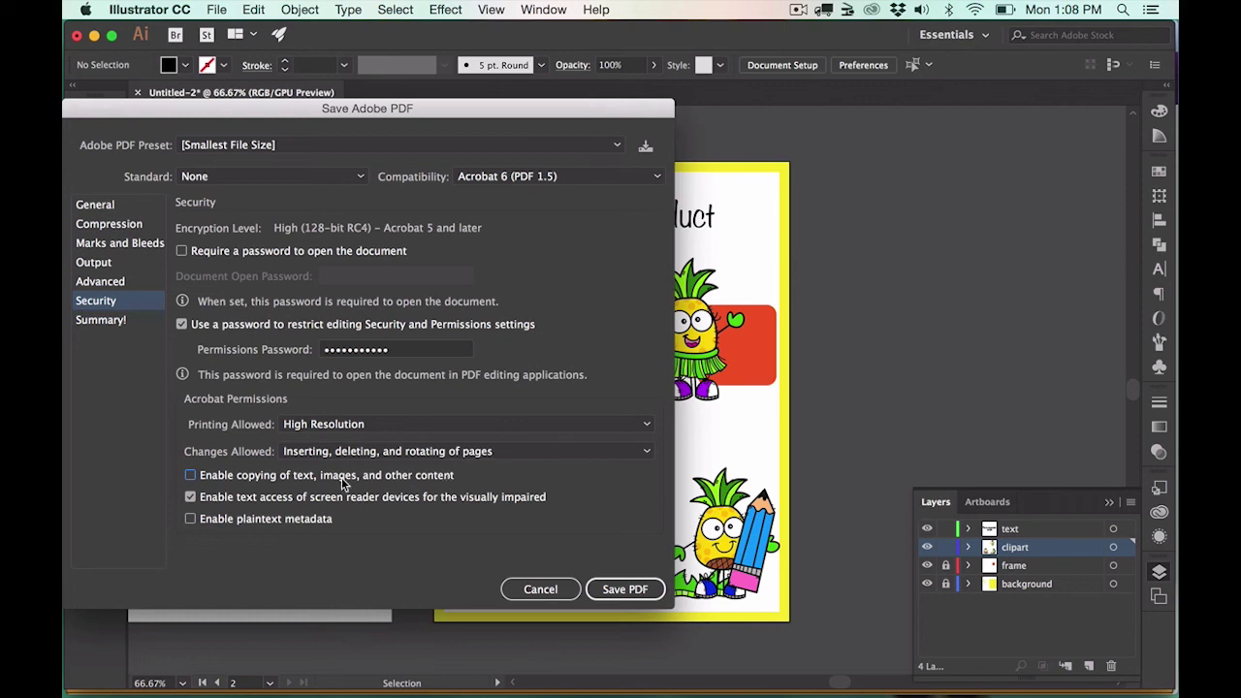
# Step: Save the PDF, re-entering the permissions password to confirm it
pyautogui.click(625, 591)
pyautogui.write('••••••••••••')
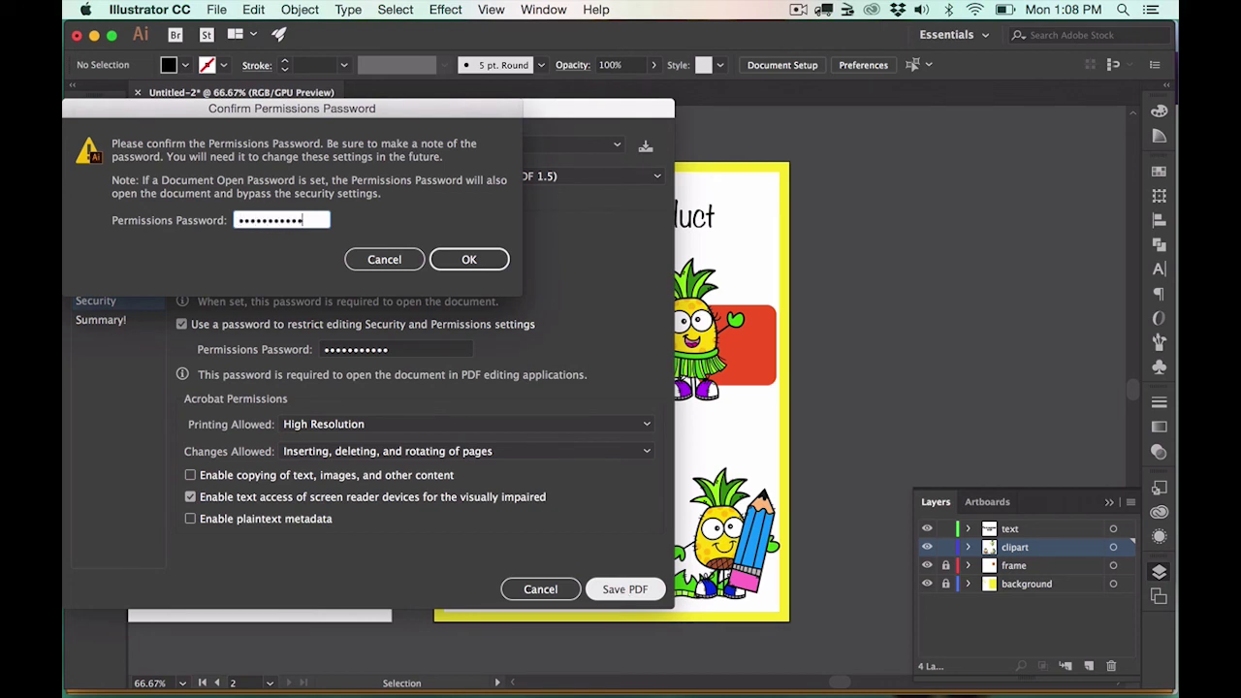
pyautogui.click(469, 260)
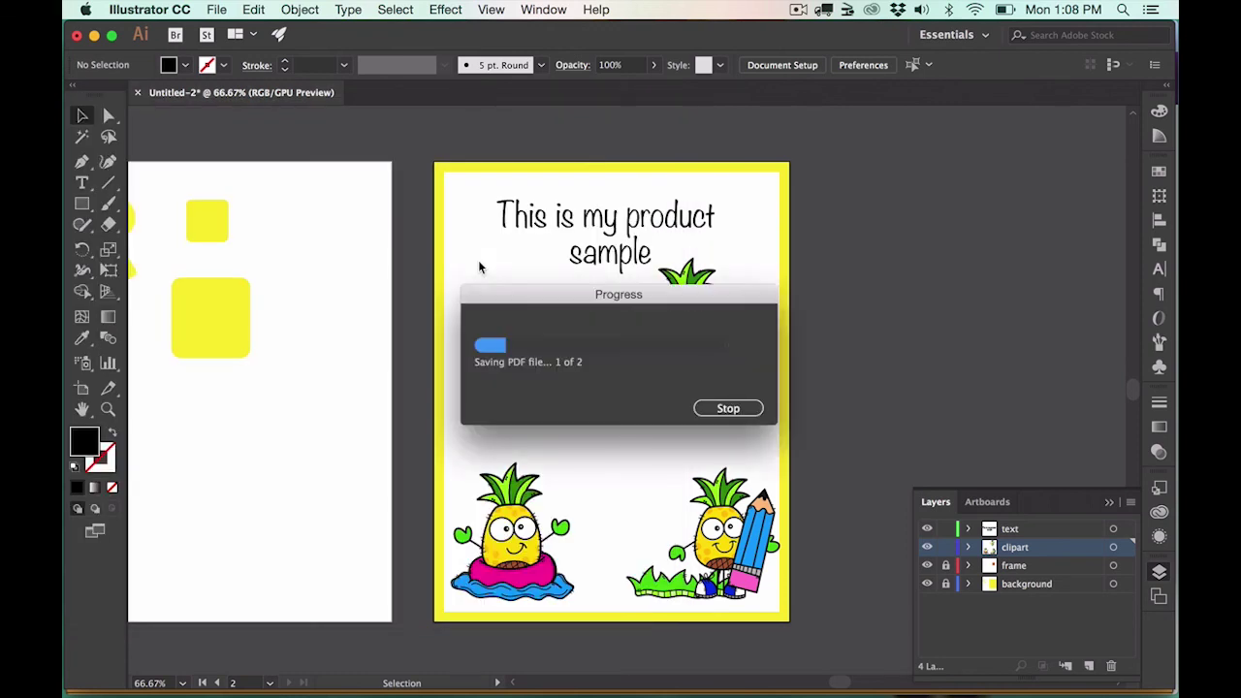
# Step: Switch to Finder and locate my_sample_product.pdf in the In Progress folder
pyautogui.moveTo(311, 688)
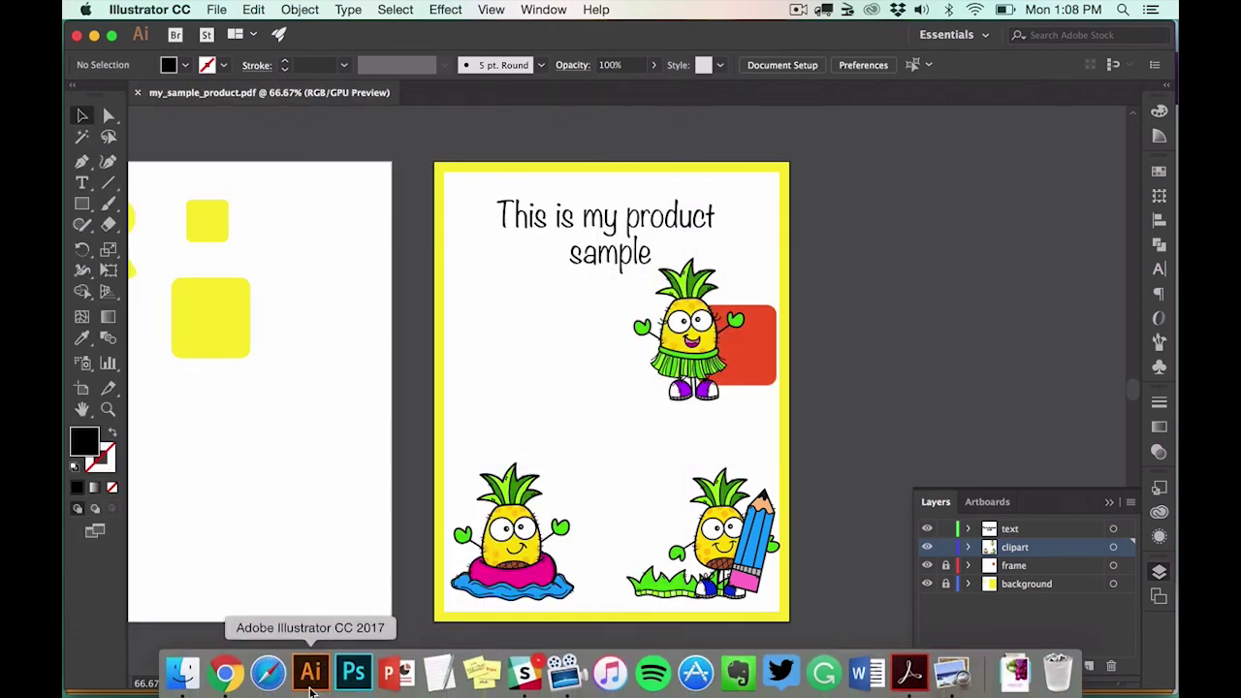
pyautogui.click(187, 680)
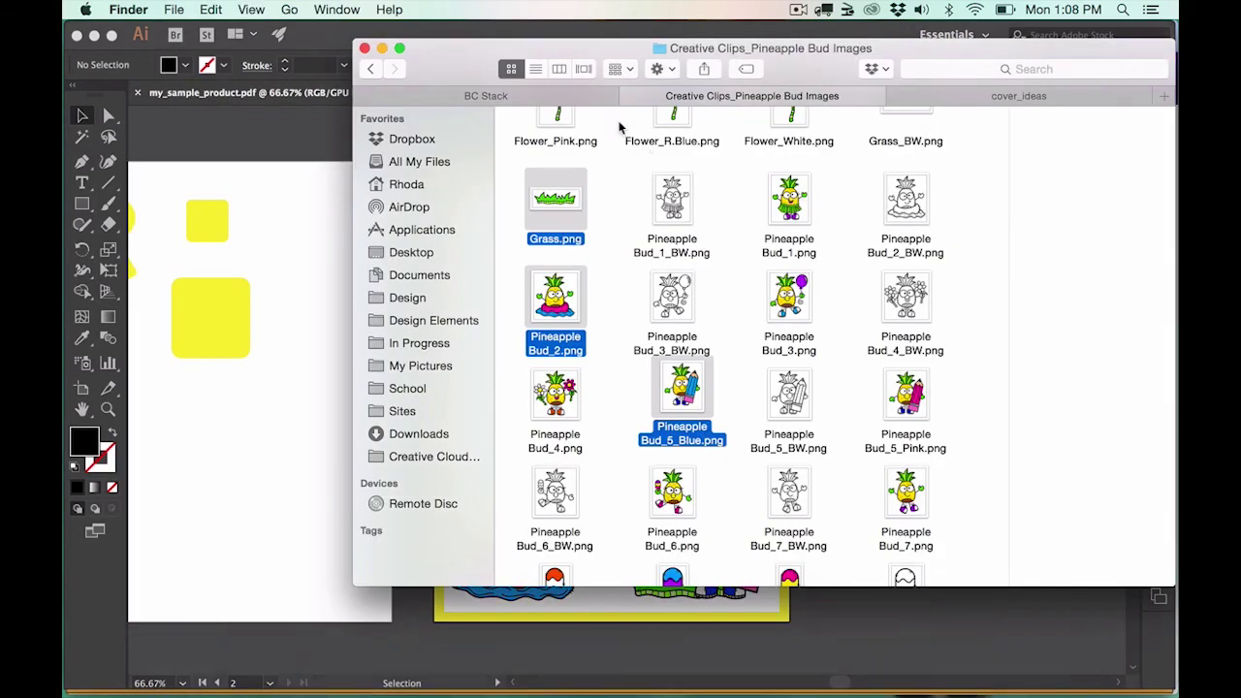
pyautogui.click(408, 342)
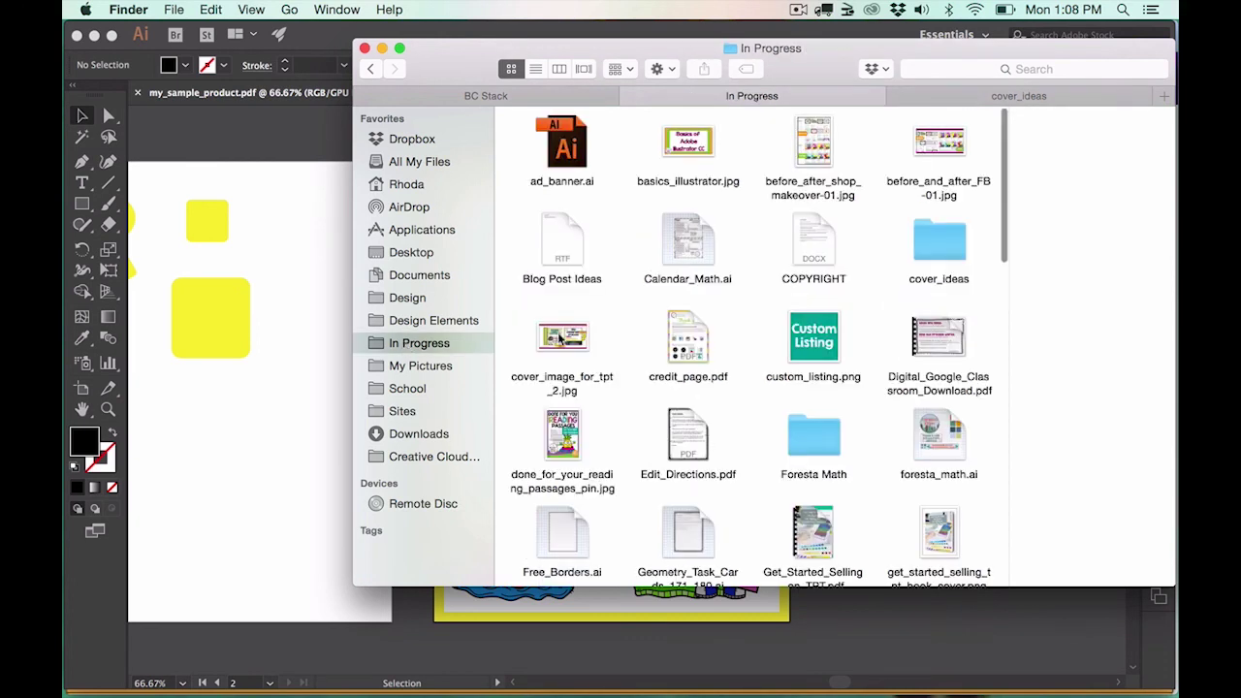
pyautogui.scroll(-3, 683, 338)
pyautogui.scroll(-10, 683, 338)
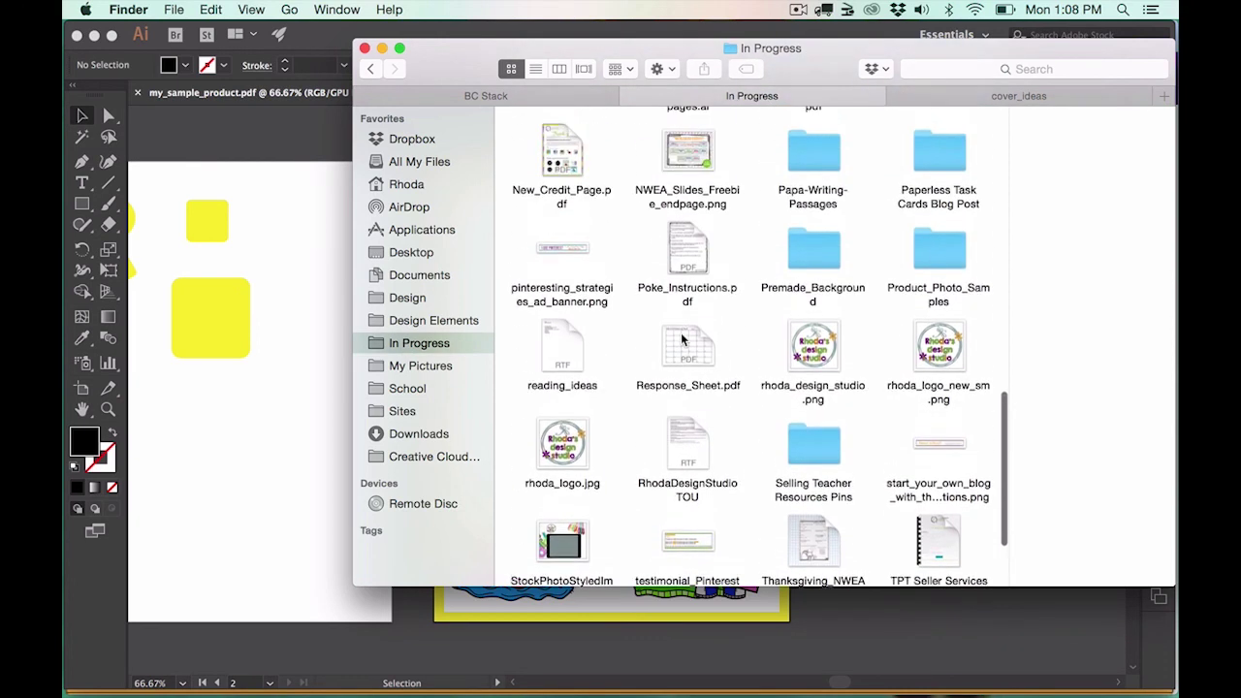
pyautogui.scroll(1, 682, 338)
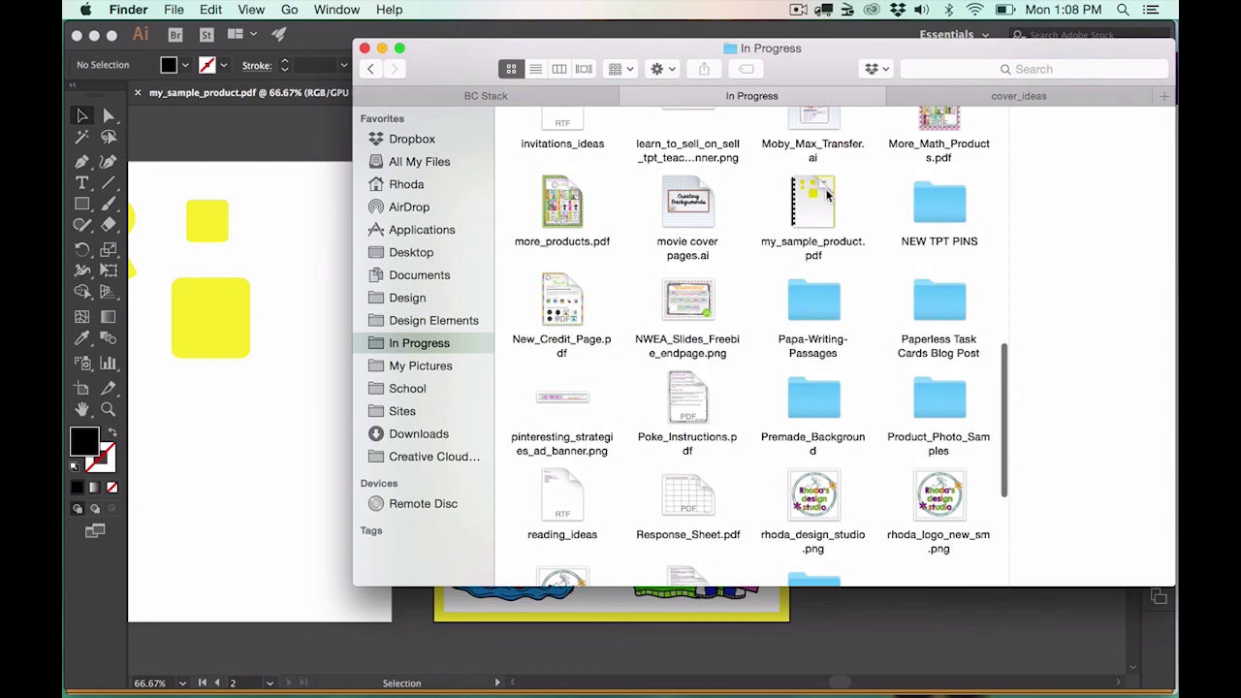
pyautogui.moveTo(793, 215)
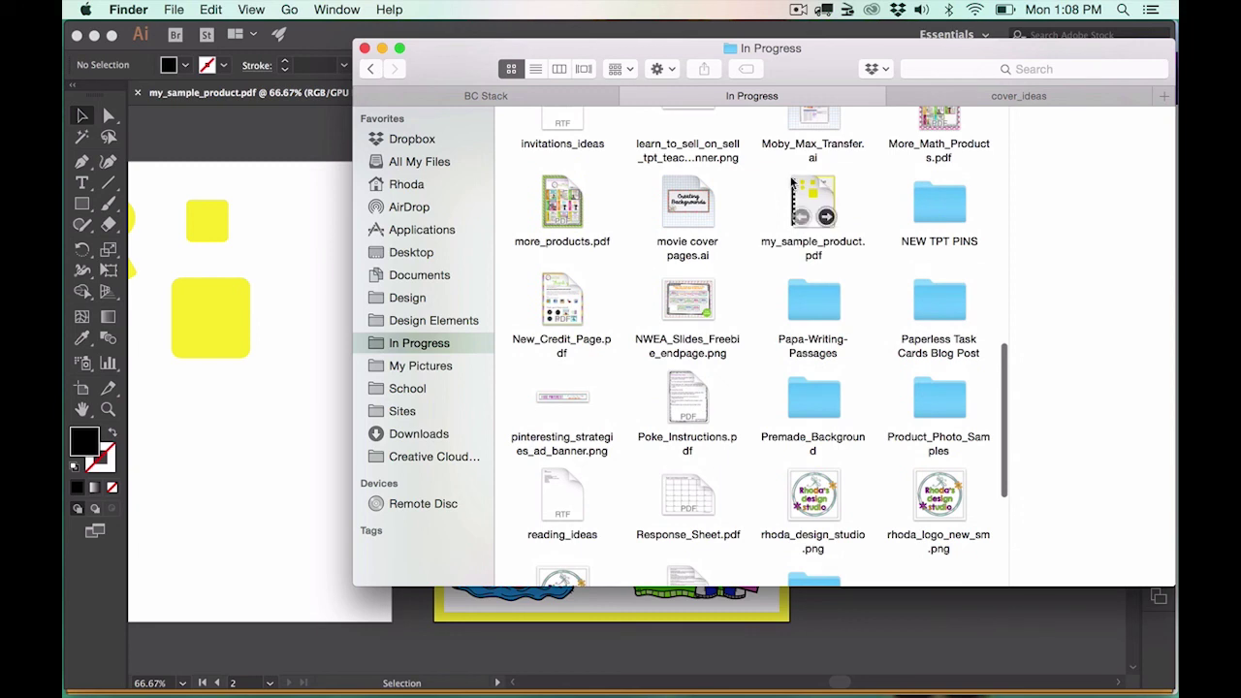
# Step: Open my_sample_product.pdf in Acrobat and view page 2 fitted to the window
pyautogui.doubleClick(817, 198)
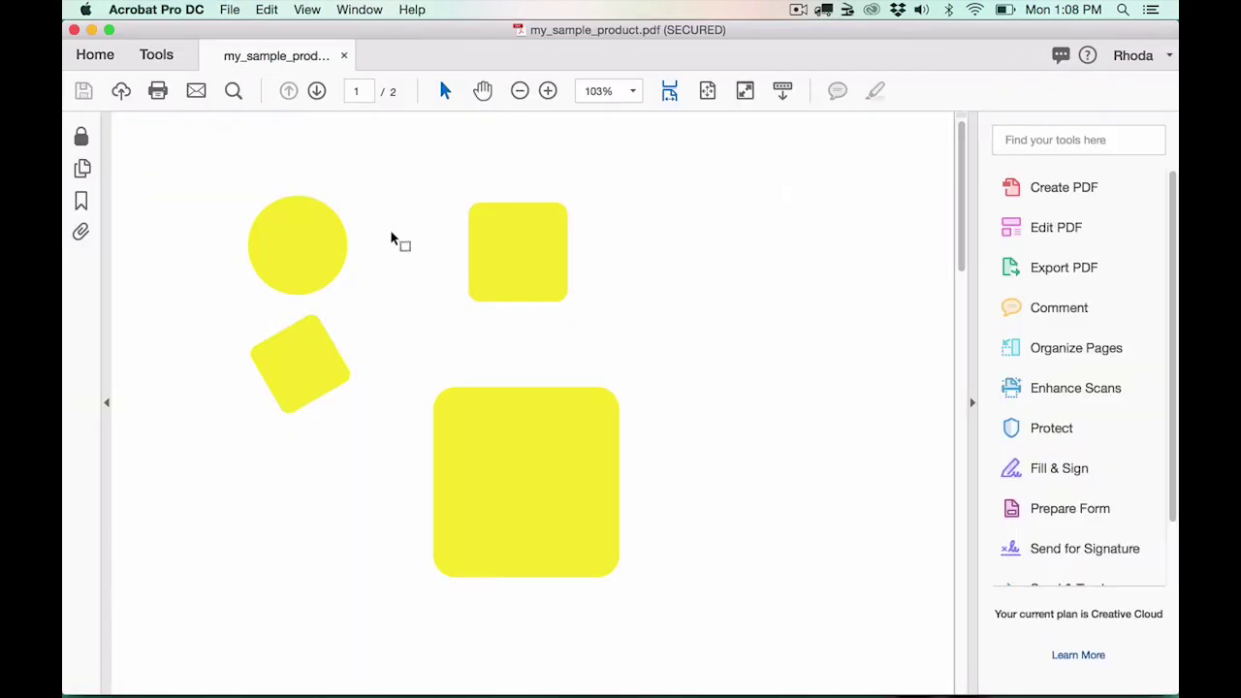
pyautogui.click(707, 90)
pyautogui.scroll(-3, 515, 288)
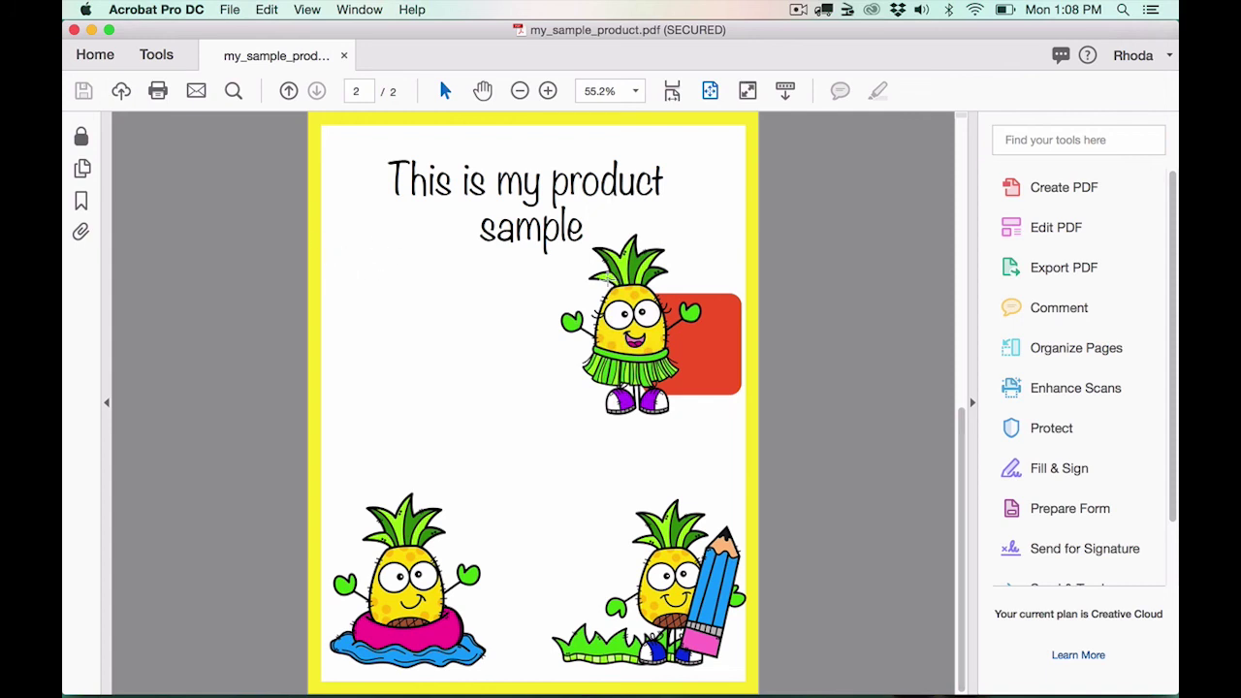
# Step: Test copying the hula-skirt pineapple clipart from page 2 into a blank TextEdit document, and close that document
pyautogui.click(623, 314)
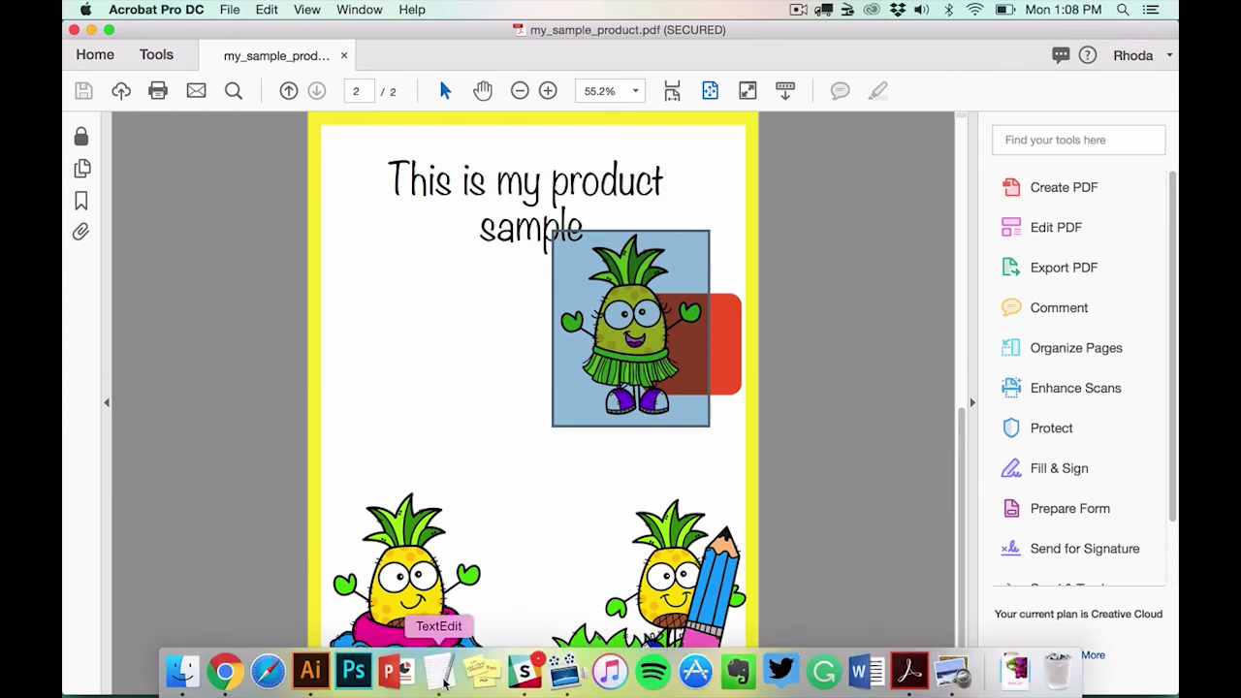
pyautogui.click(441, 681)
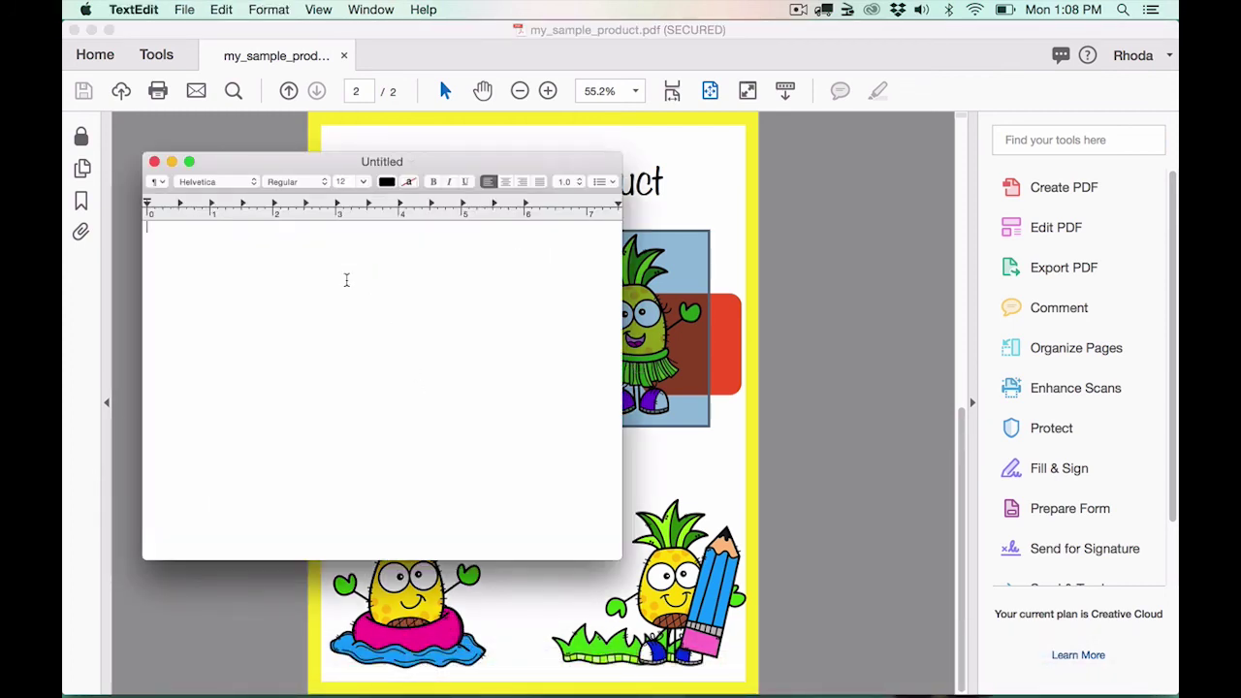
pyautogui.click(155, 162)
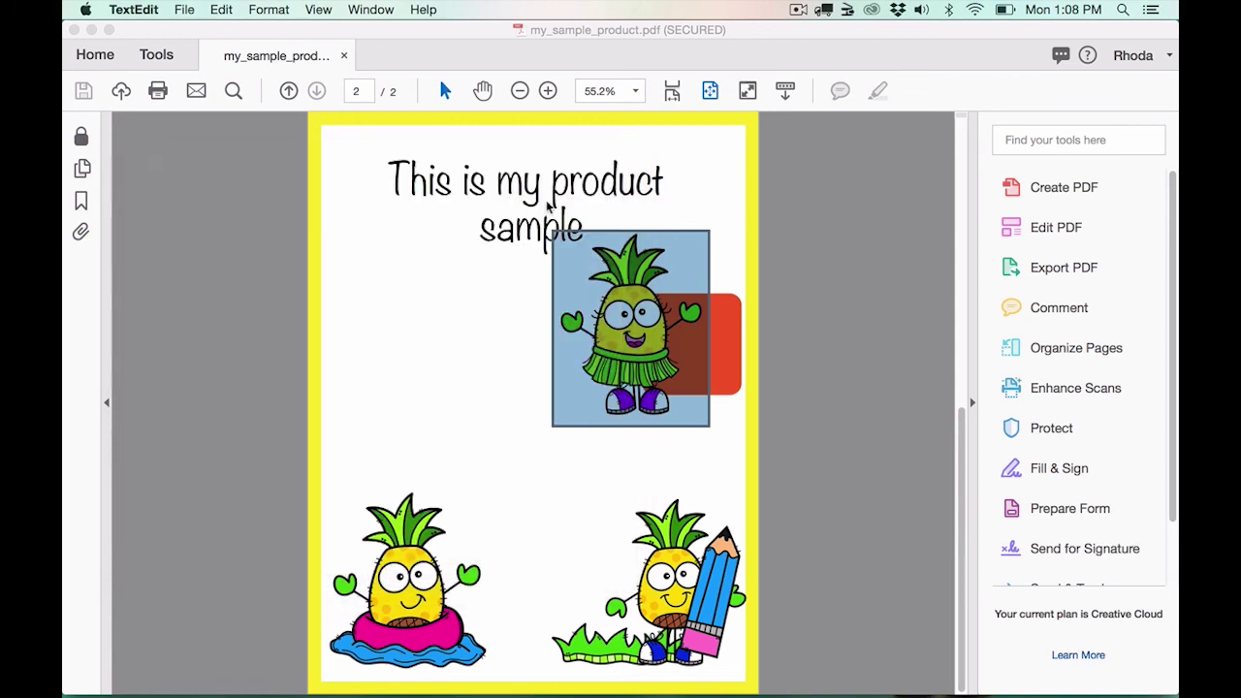
# Step: Test copying the "This is my product sample" heading into a blank TextEdit document, and close that document
pyautogui.click(565, 223)
pyautogui.moveTo(589, 229); pyautogui.dragTo(333, 151)
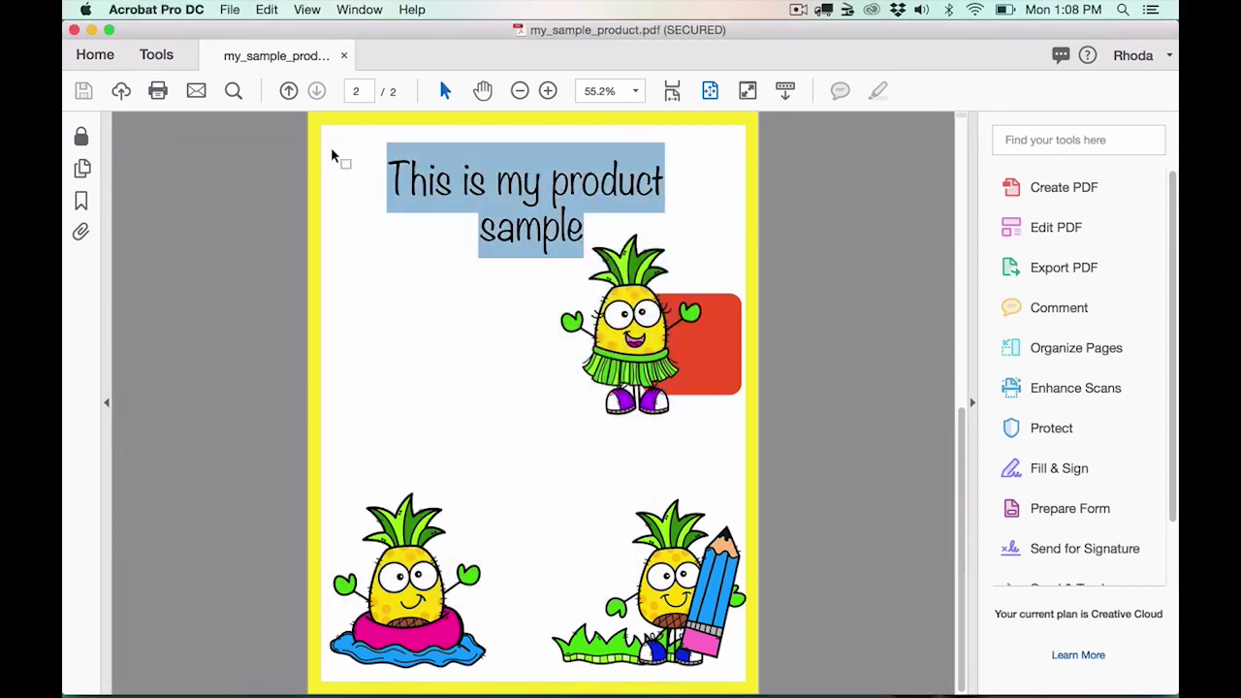
pyautogui.click(449, 684)
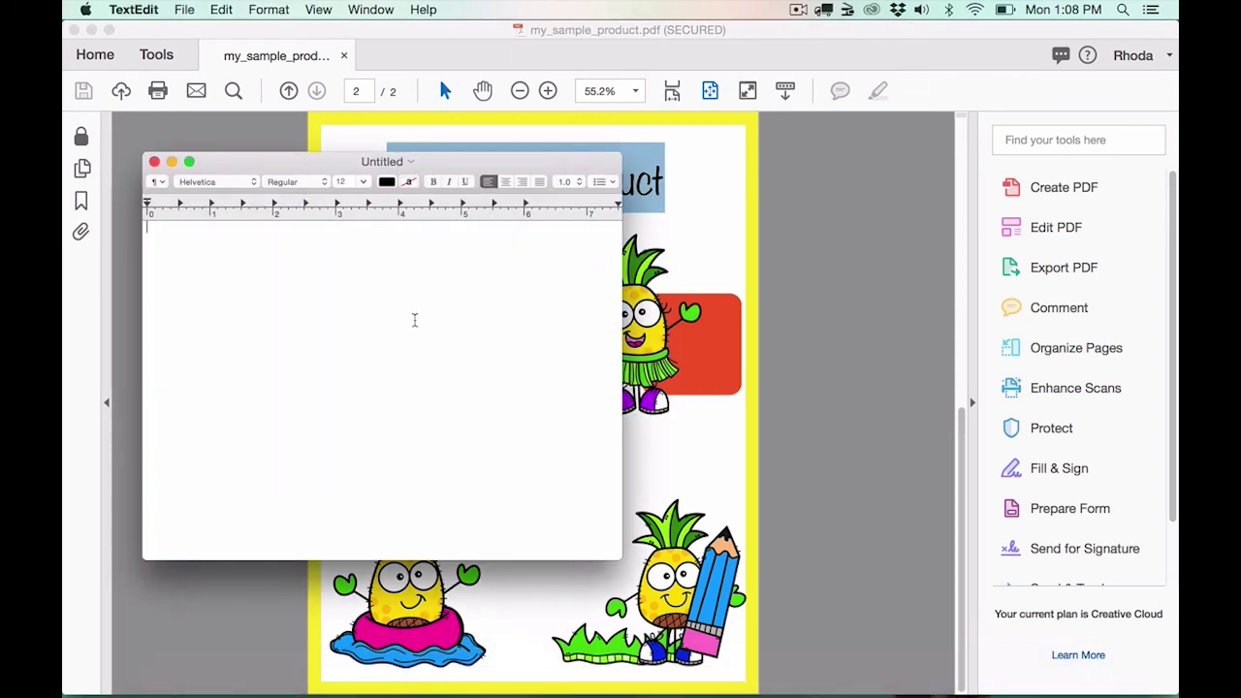
pyautogui.click(154, 162)
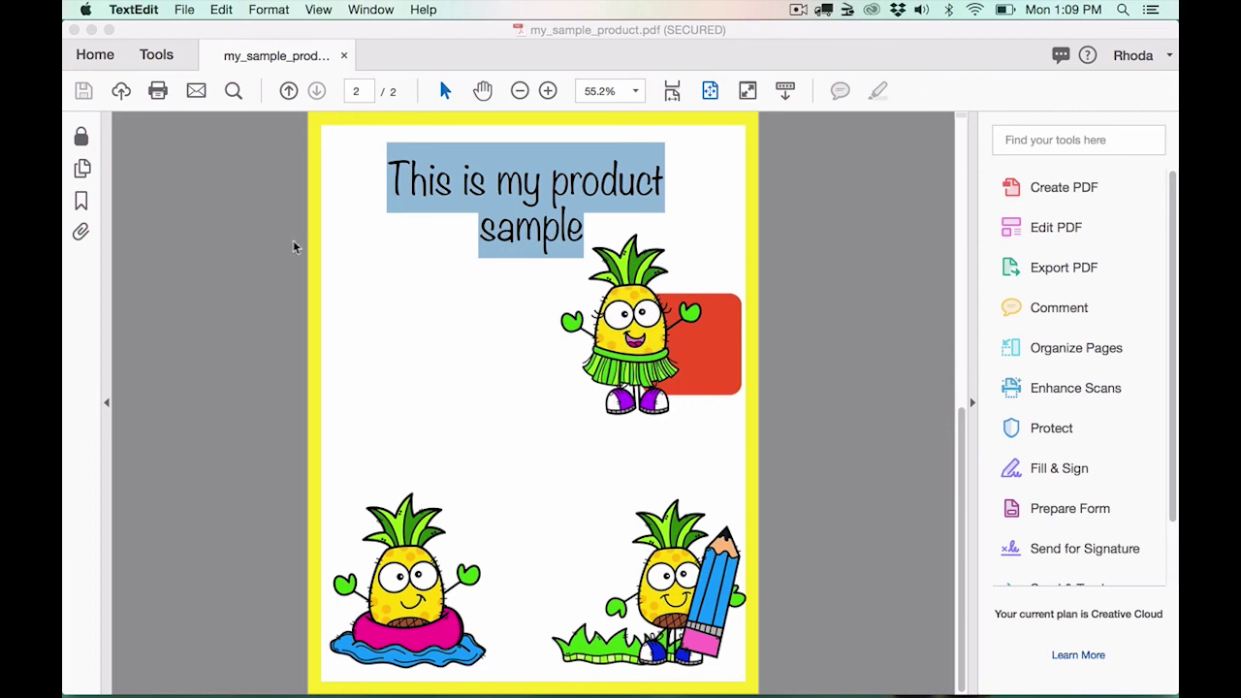
# Step: Close the secured PDF and the In Progress Finder window, and return to the product sample in Illustrator
pyautogui.click(341, 54)
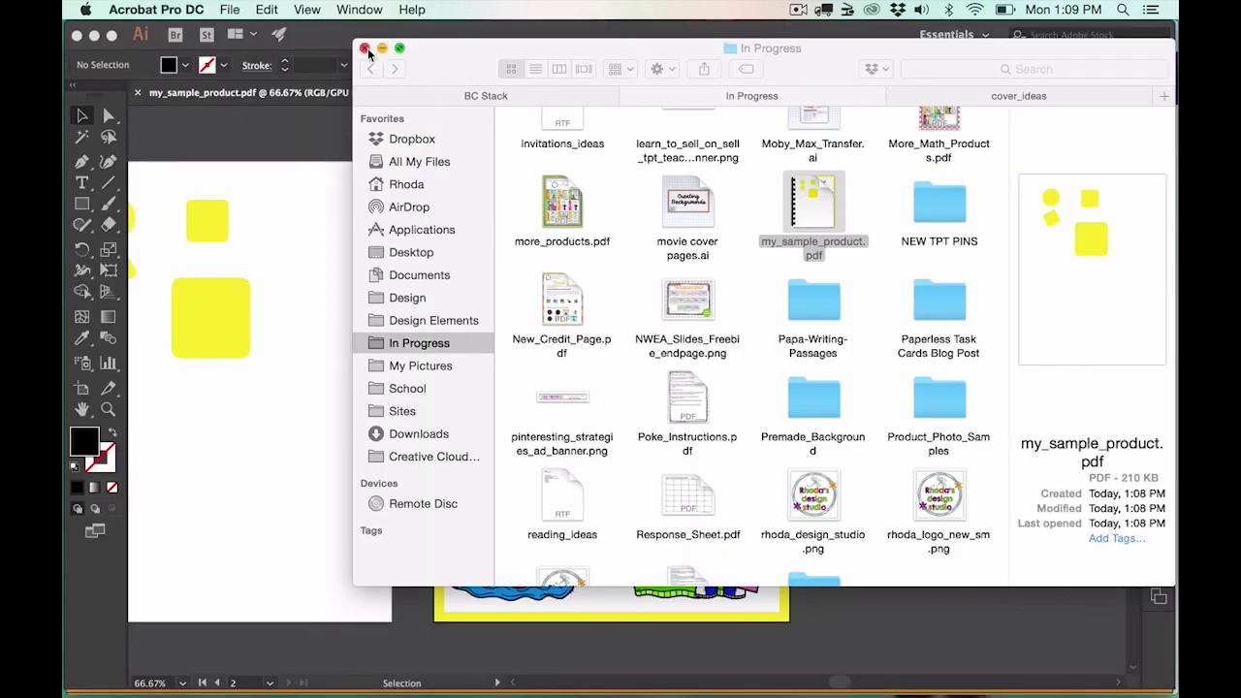
pyautogui.click(364, 49)
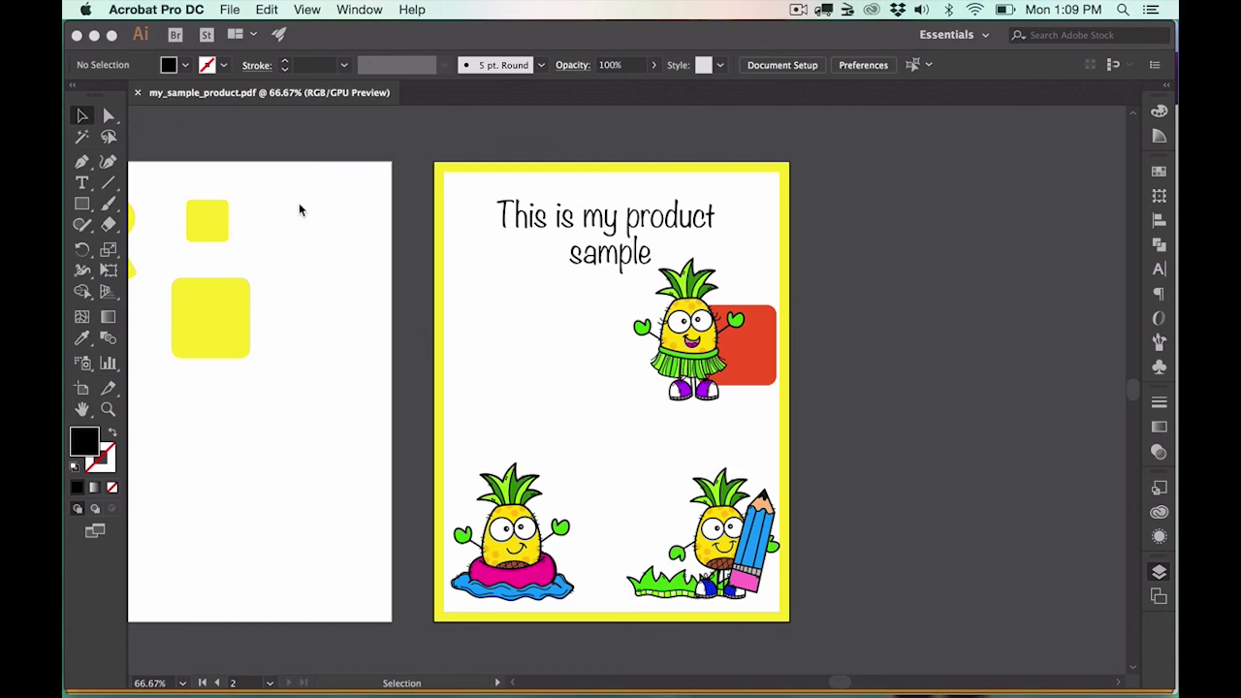
pyautogui.click(300, 148)
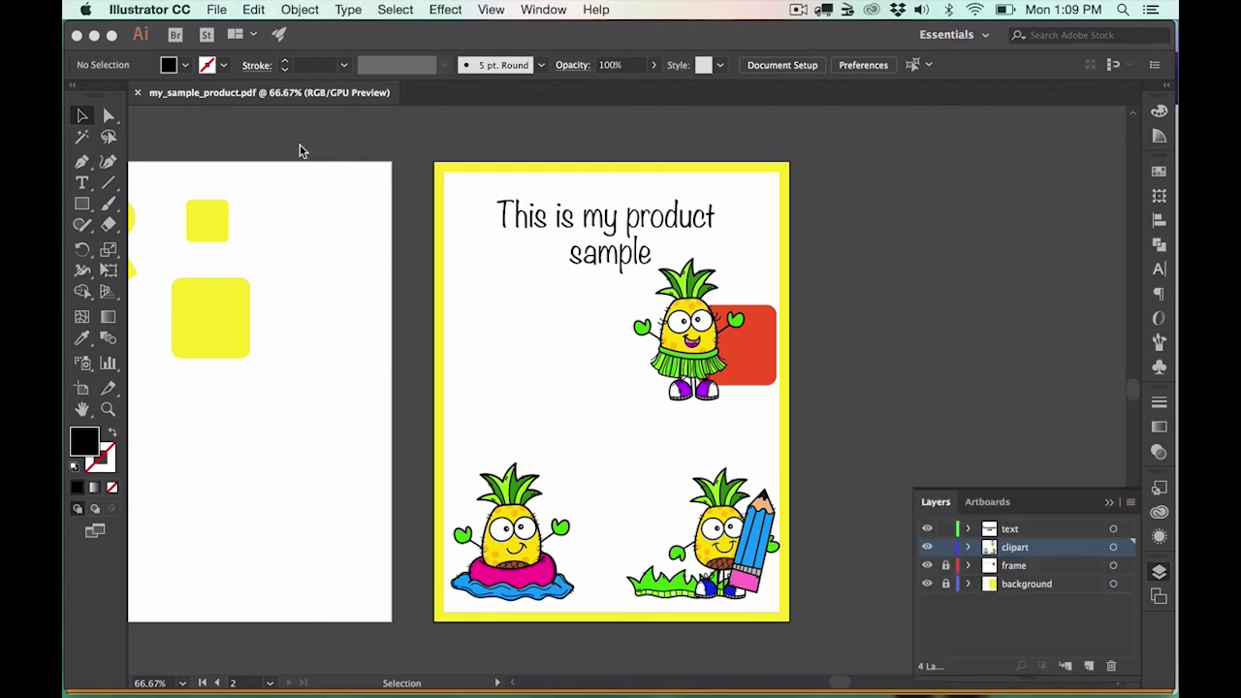
pyautogui.click(219, 11)
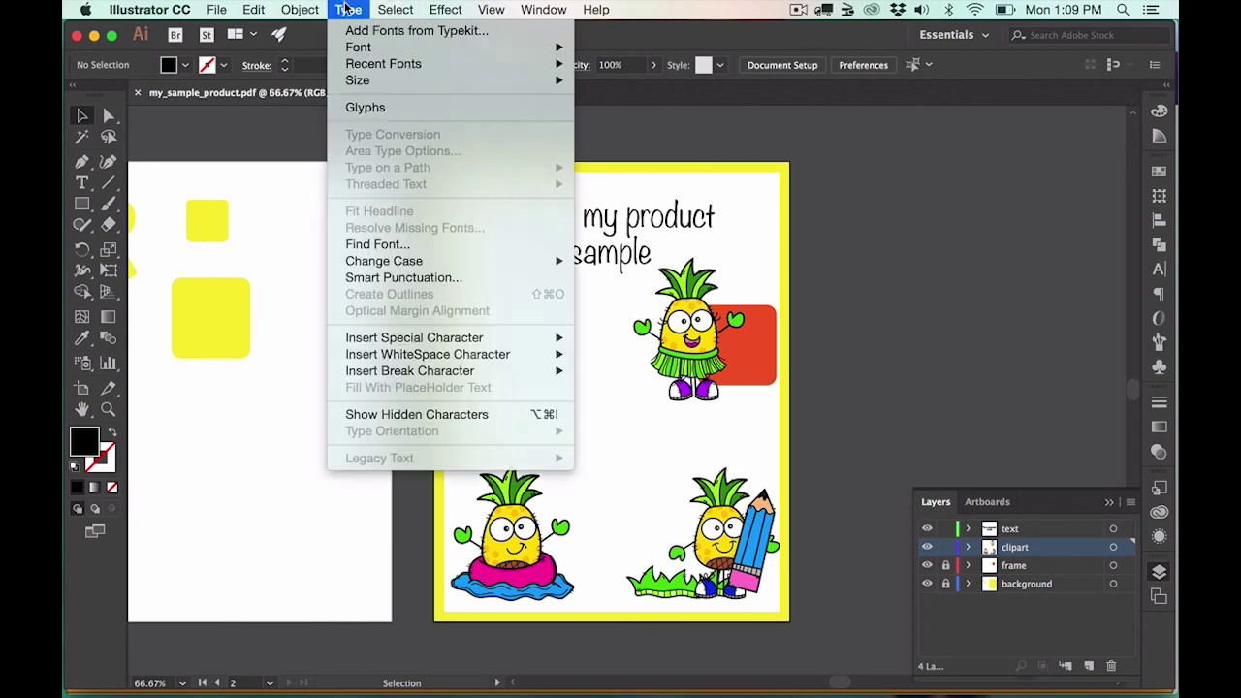
pyautogui.moveTo(300, 10)
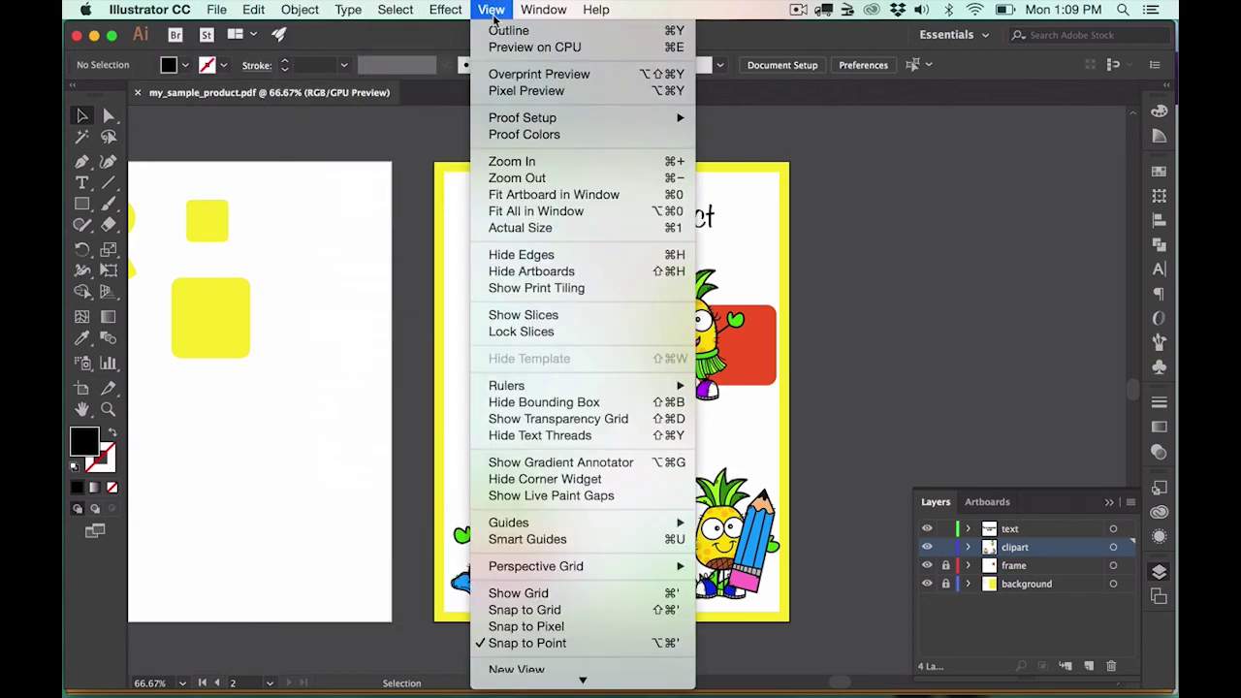
pyautogui.click(369, 135)
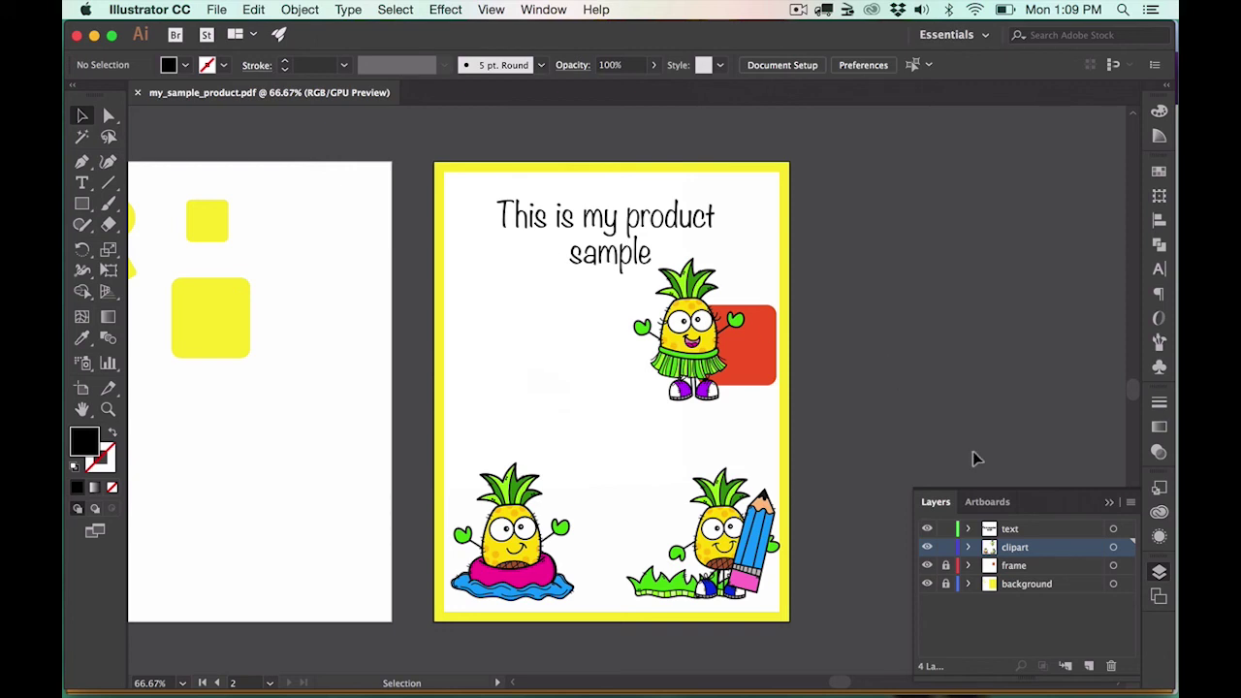
pyautogui.click(988, 502)
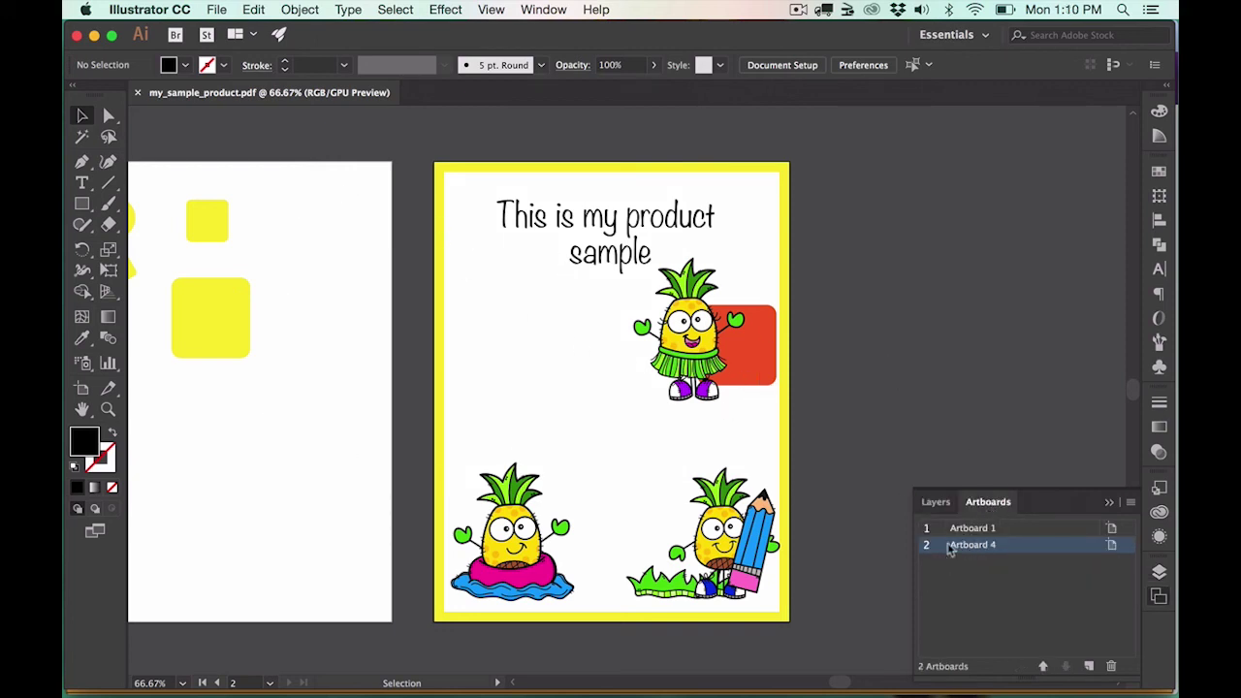
pyautogui.click(936, 501)
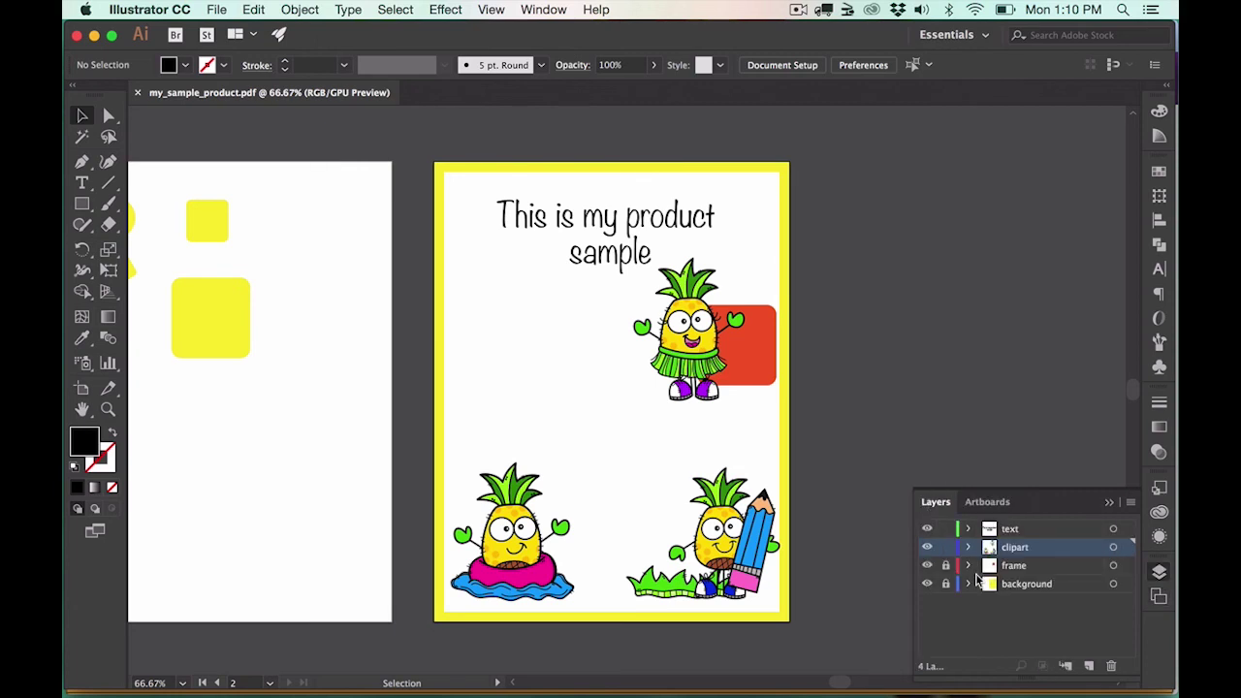